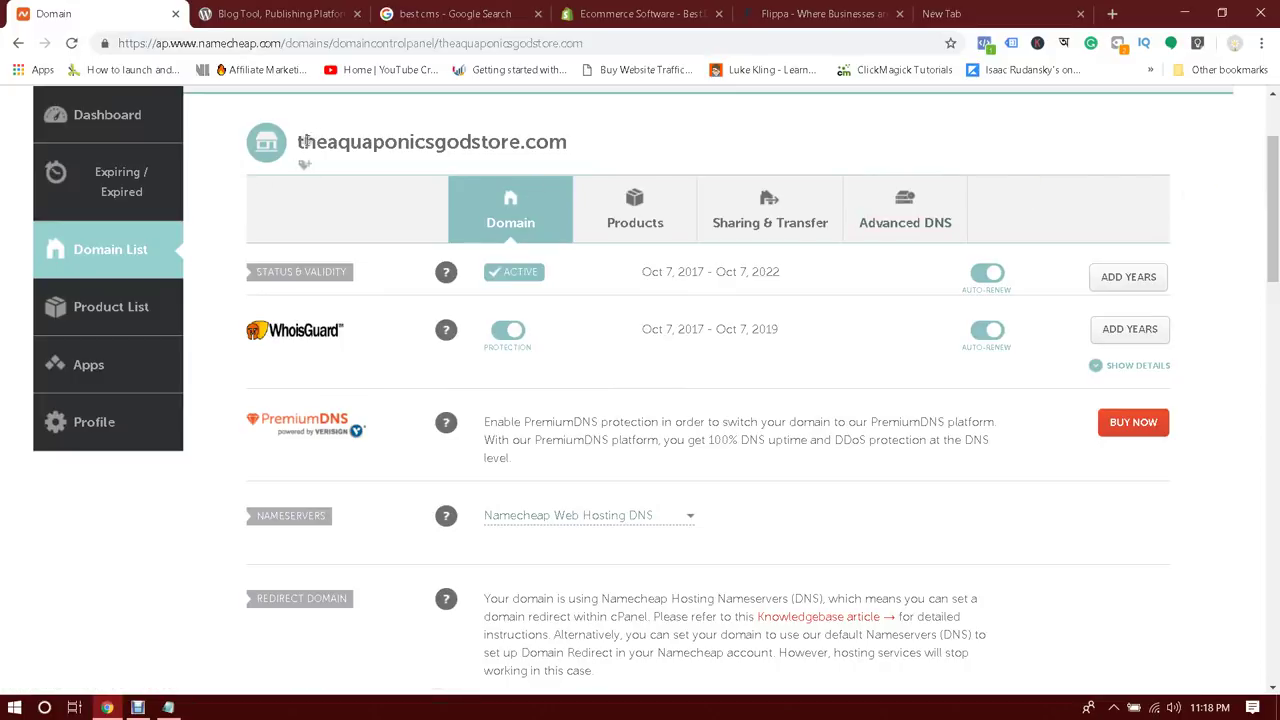
# In the empty new tab, enter notesparrow.com/ in the address bar
pyautogui.moveTo(305, 145); pyautogui.dragTo(614, 154)
pyautogui.click(622, 143)
pyautogui.click(1030, 18)
pyautogui.write('no')
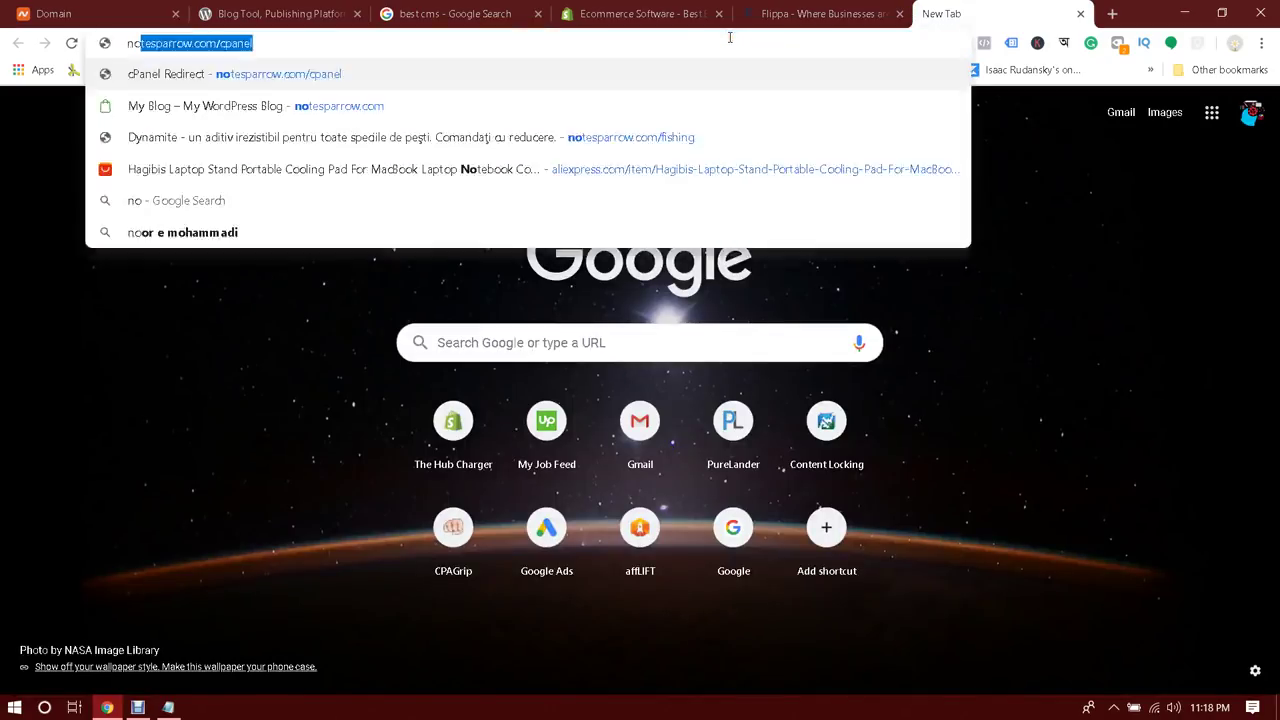
pyautogui.write('te')
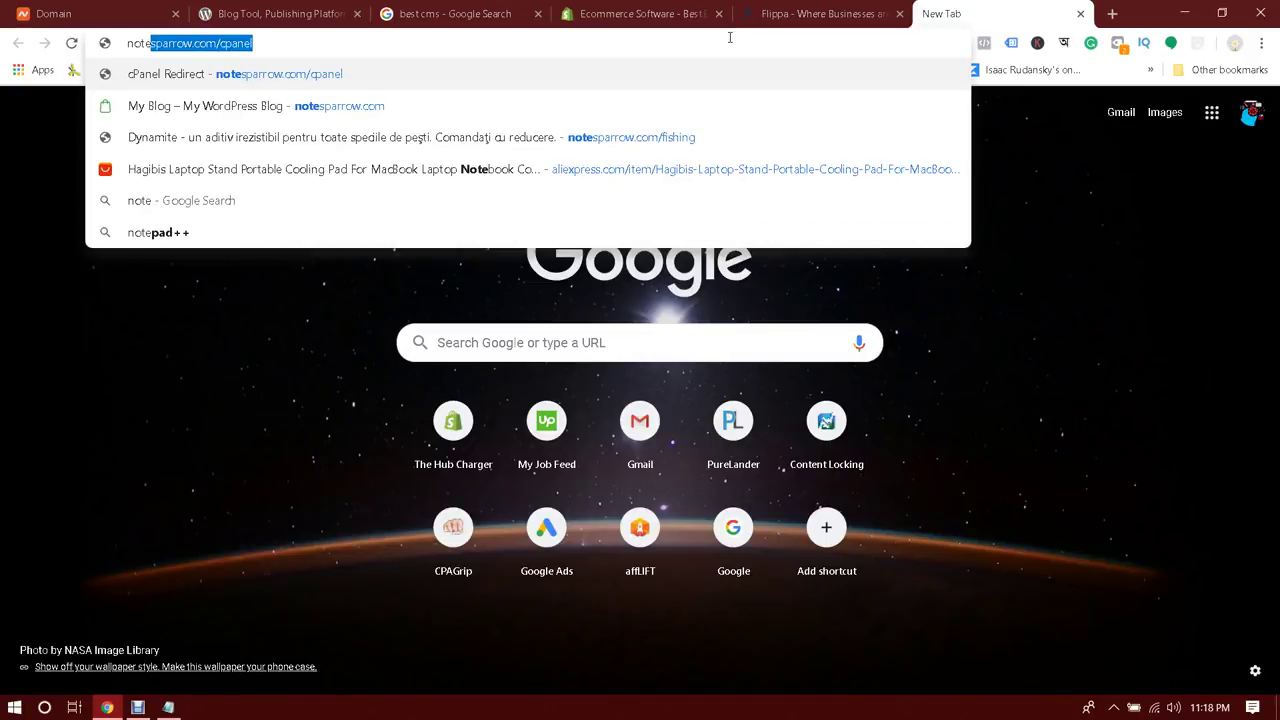
pyautogui.write('sparrow.com/cpa')
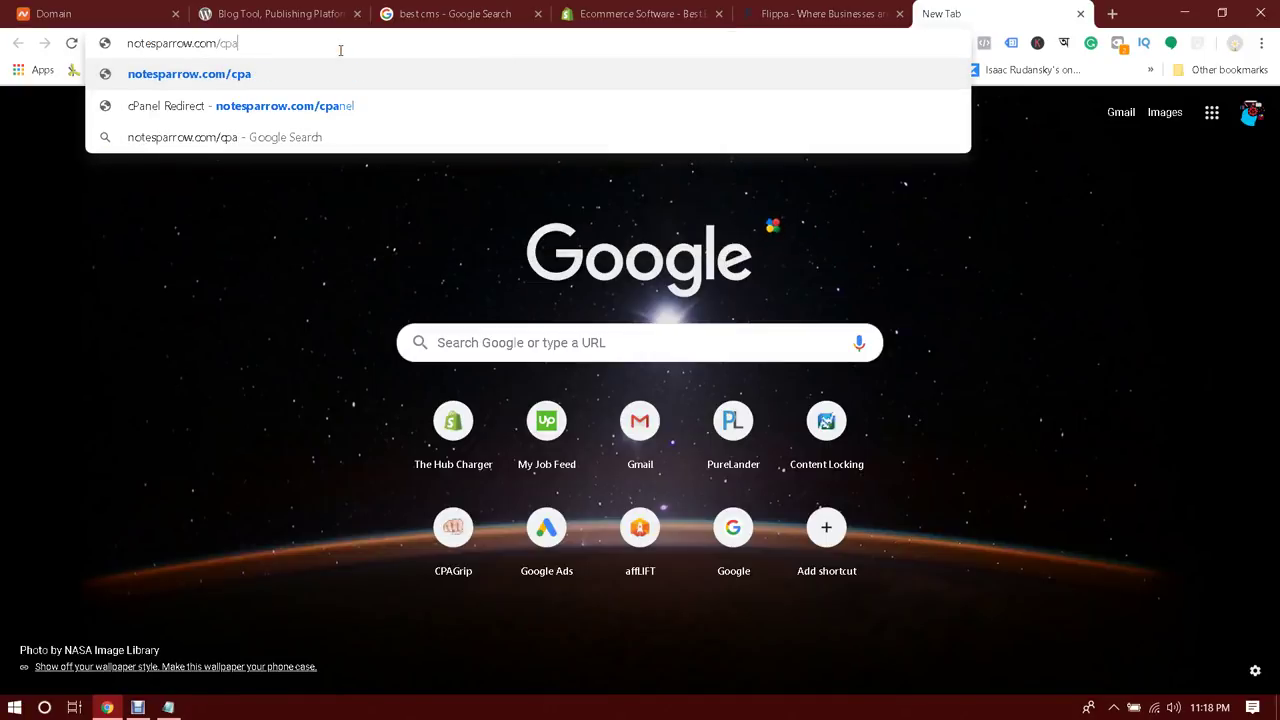
pyautogui.press('BackSpace')
pyautogui.press('BackSpace')
pyautogui.press('BackSpace')
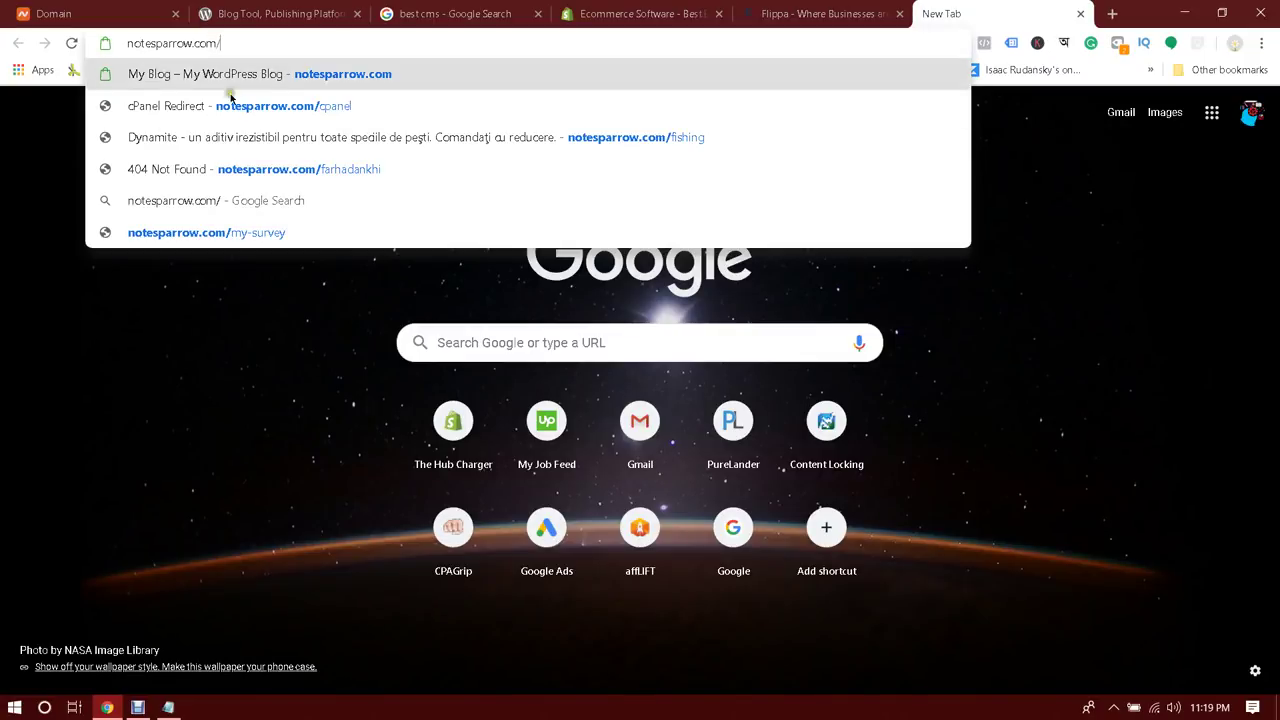
pyautogui.click(23, 343)
# Copy theaquaponicsgodstore.com from the Namecheap domain page and open a fresh tab for it
pyautogui.click(100, 14)
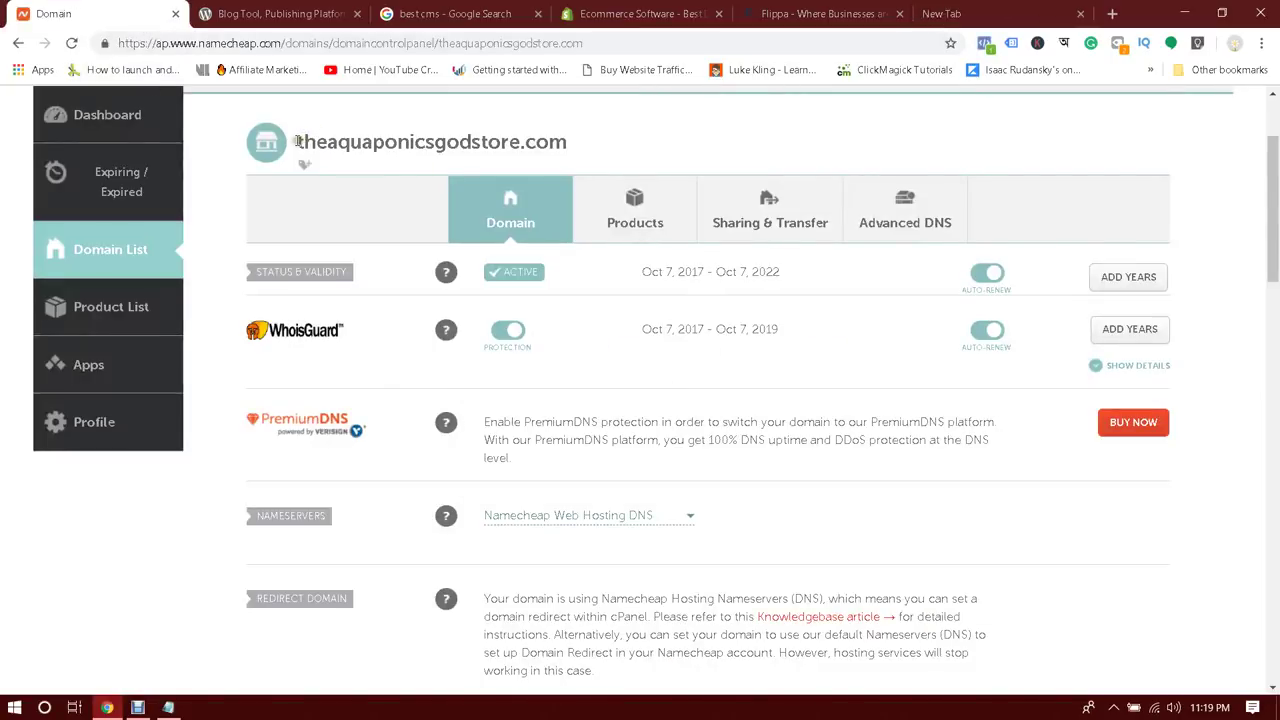
pyautogui.moveTo(297, 141); pyautogui.dragTo(558, 141)
pyautogui.hotkey('ctrl', 'c')
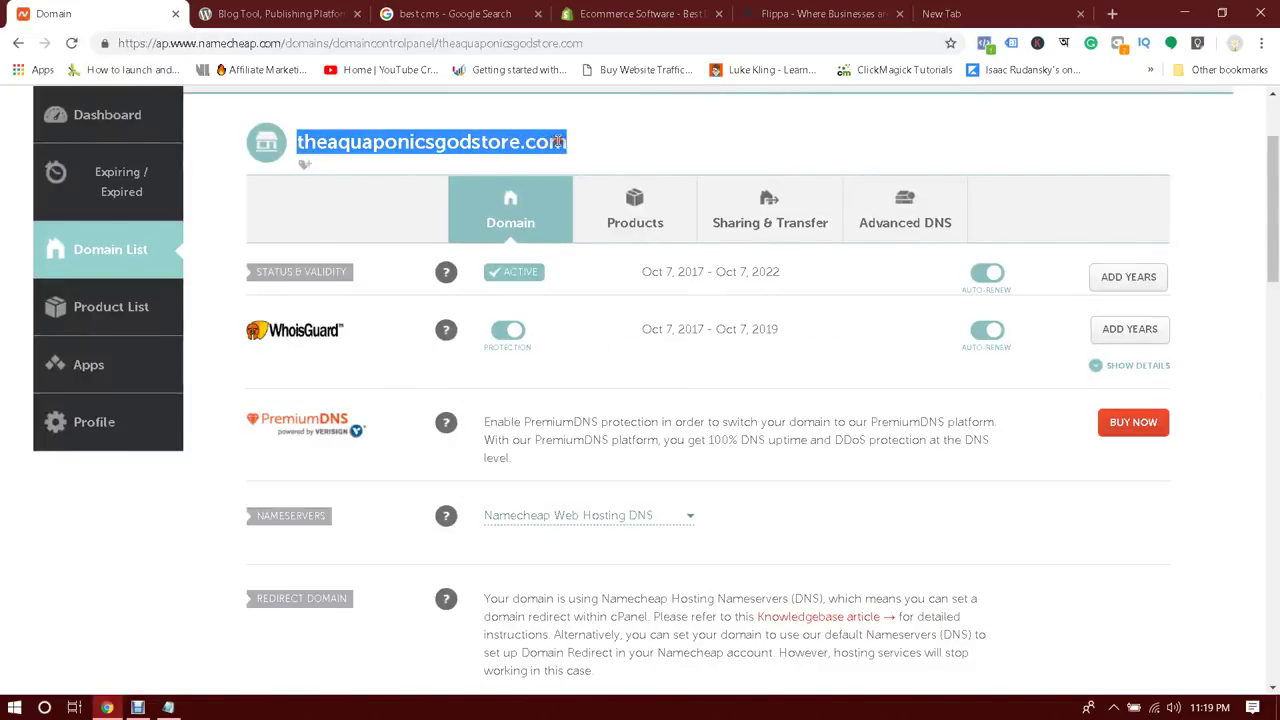
pyautogui.rightClick(572, 142)
pyautogui.click(590, 151)
pyautogui.click(1109, 14)
pyautogui.rightClick(780, 43)
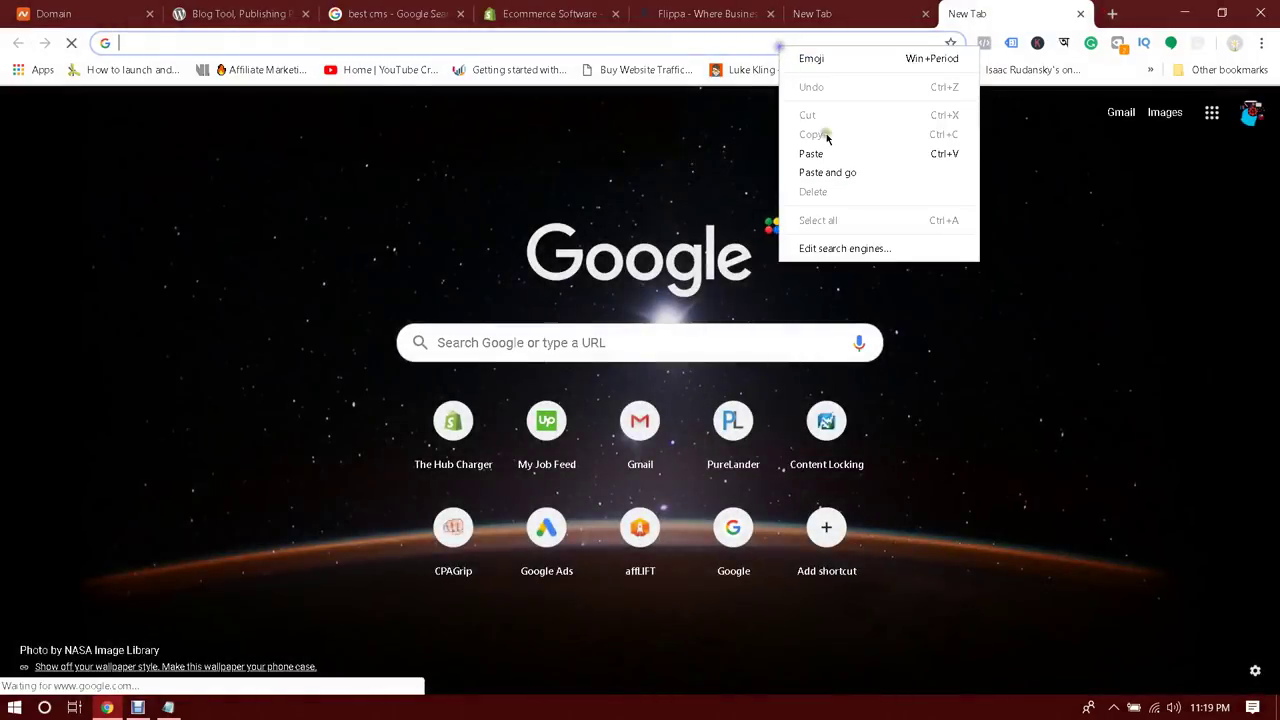
# Paste and load theaquaponicsgodstore.com, then try theaquaponicsgodstore.com/cpanel
pyautogui.click(837, 170)
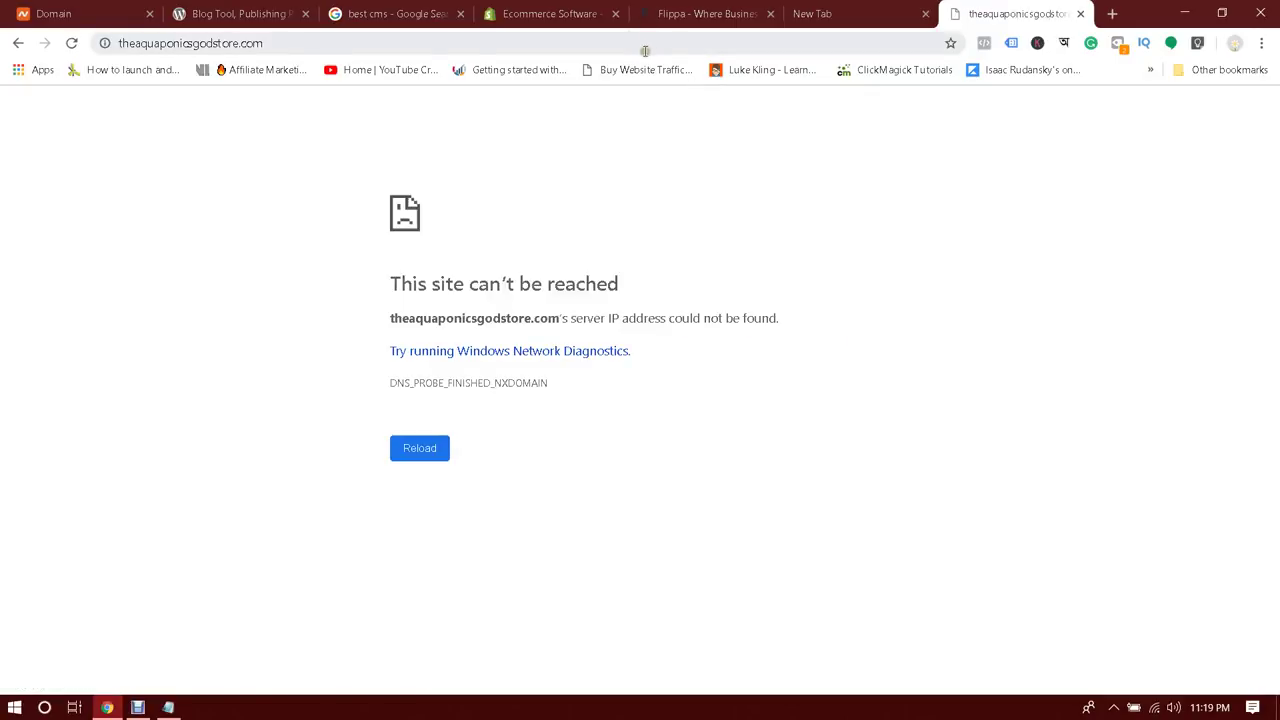
pyautogui.click(442, 44)
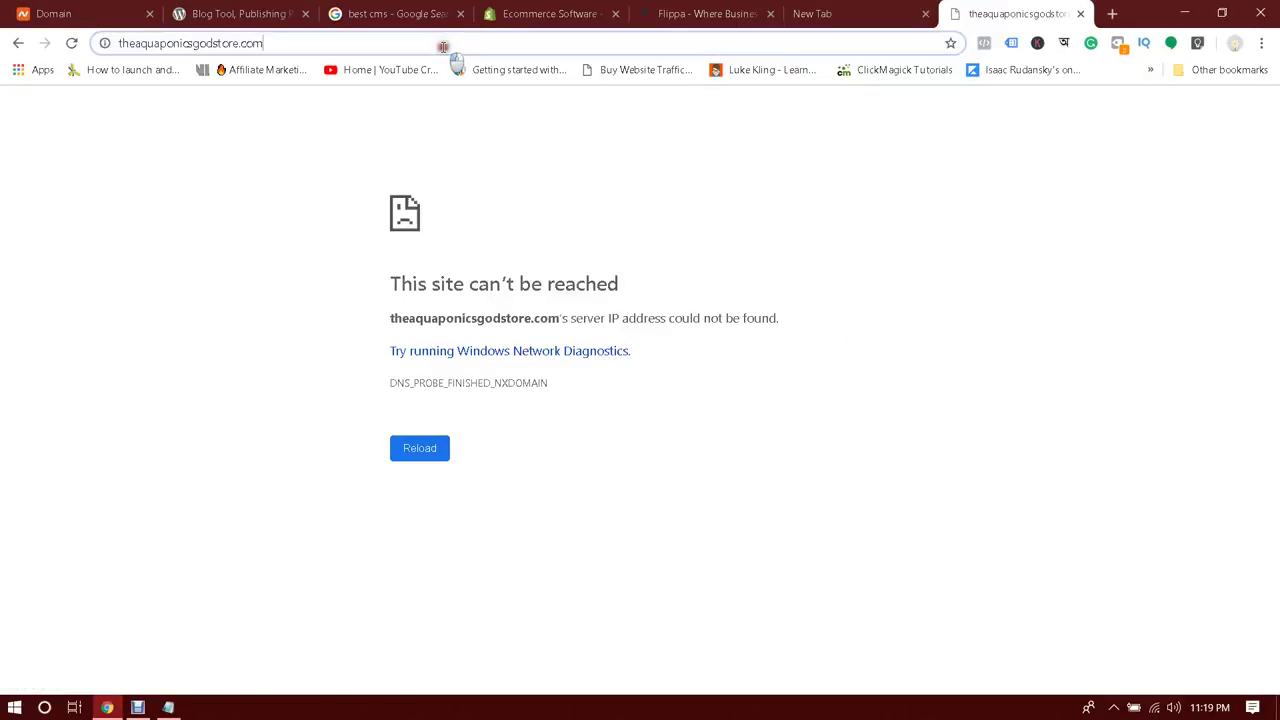
pyautogui.click(442, 44)
pyautogui.write('/c')
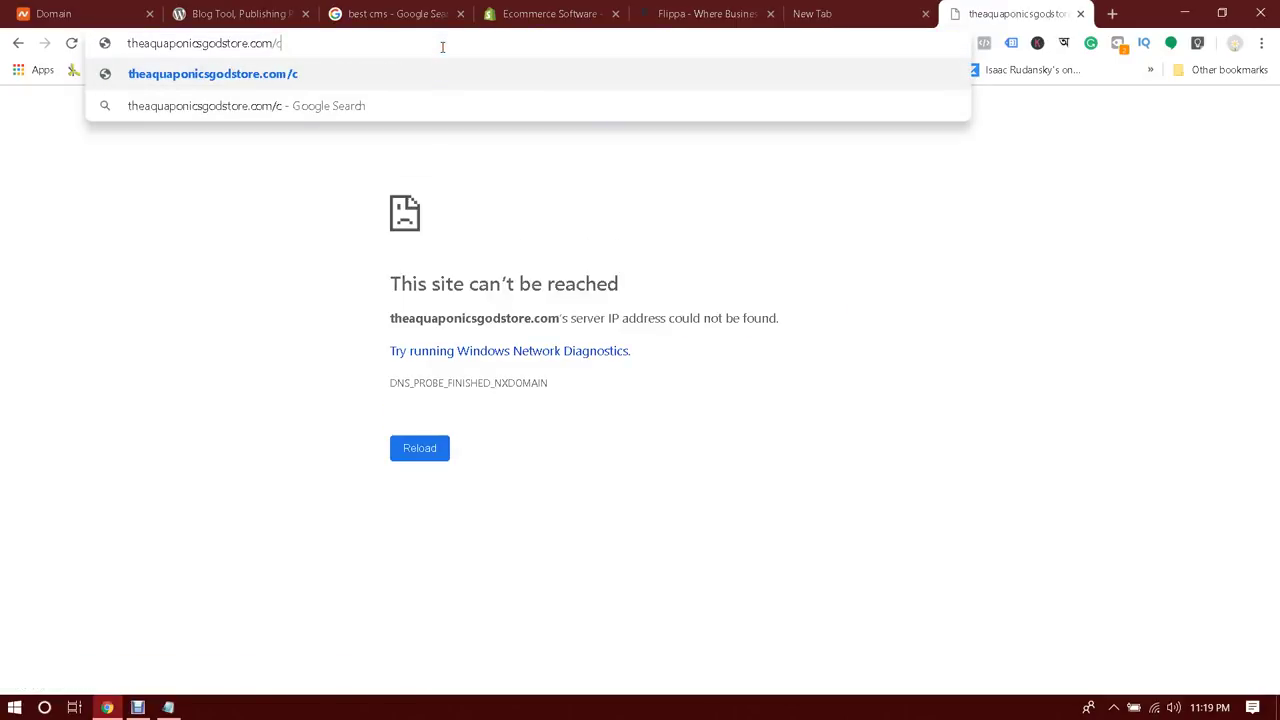
pyautogui.write('panel')
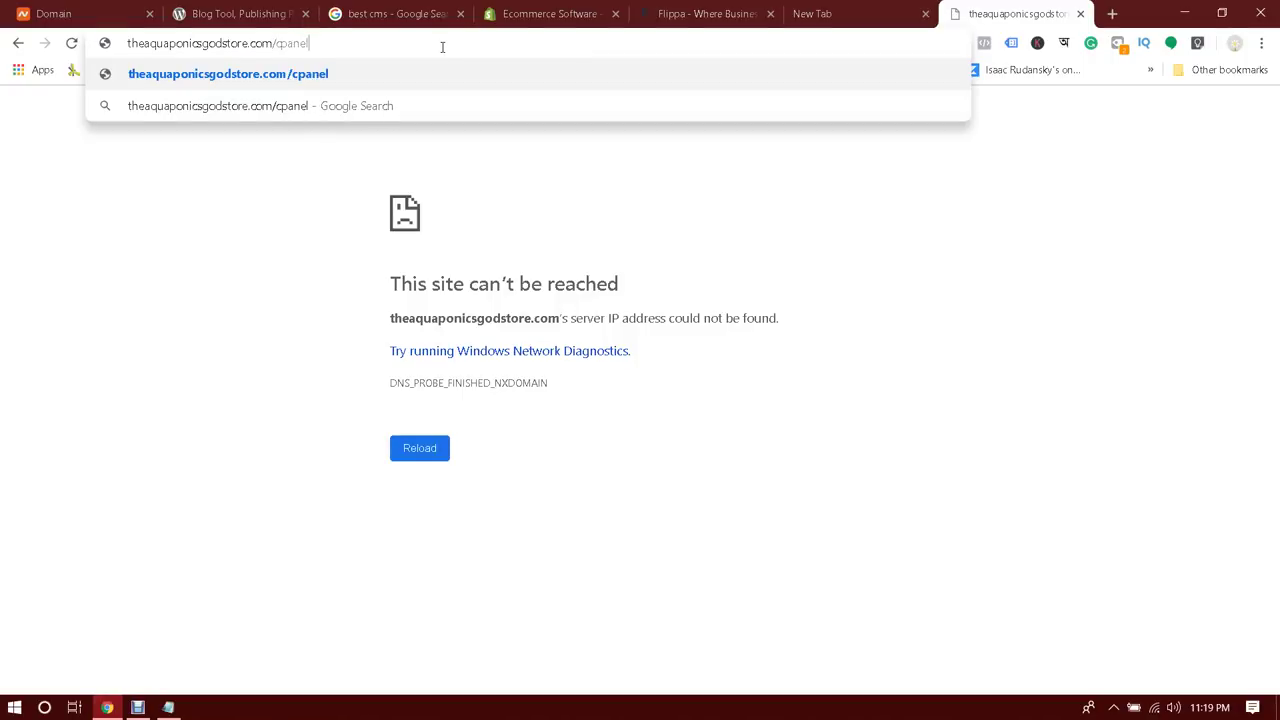
pyautogui.press('Return')
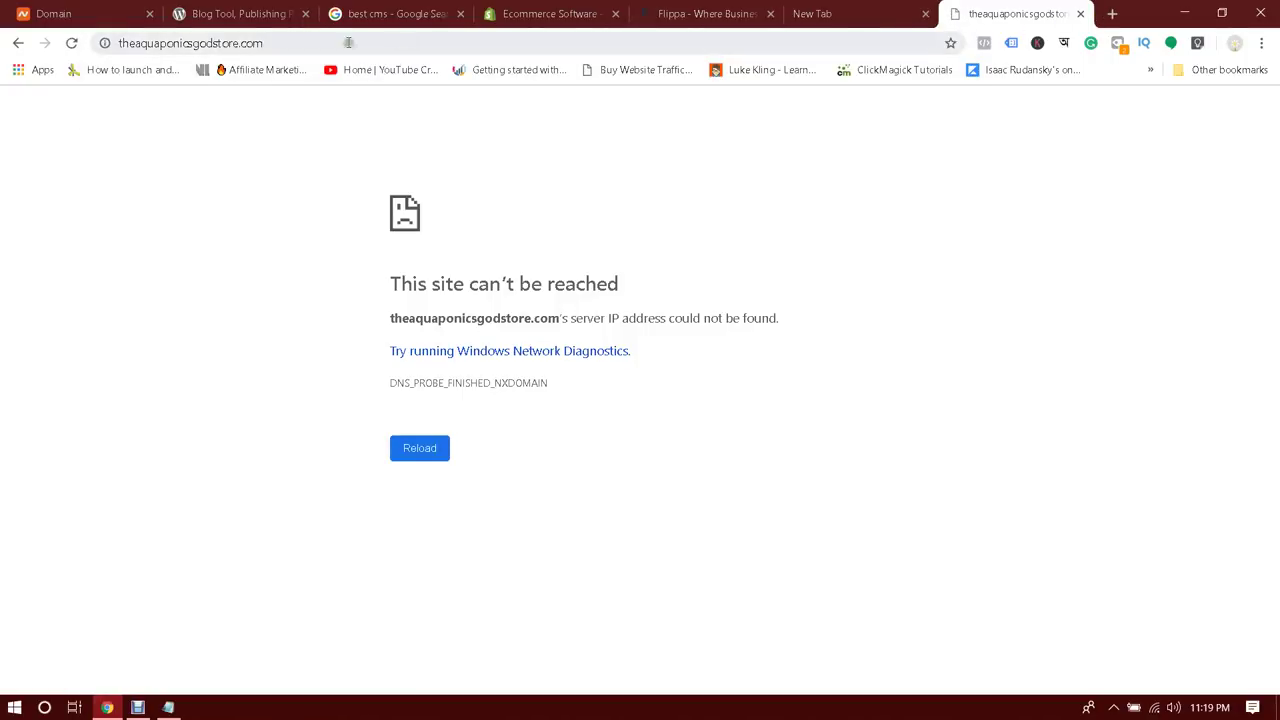
# Close the unreachable theaquaponicsgodstore.com tab
pyautogui.click(250, 43)
pyautogui.click(357, 45)
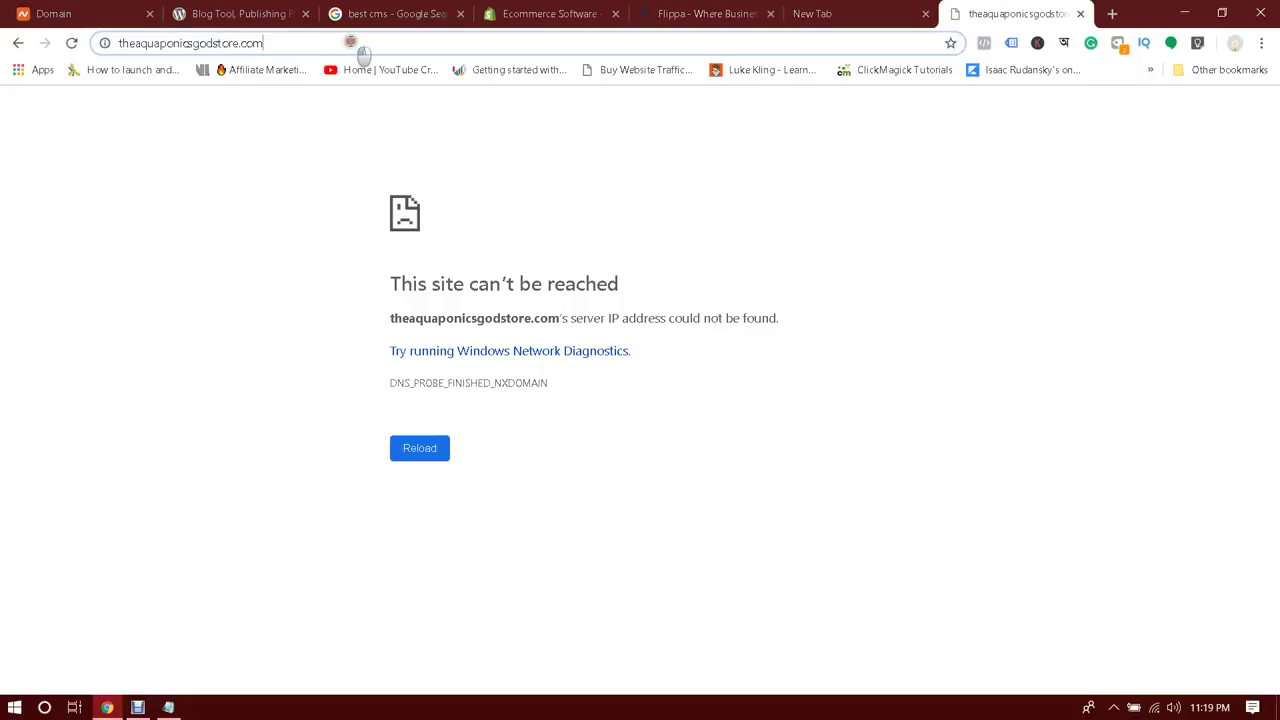
pyautogui.click(1080, 14)
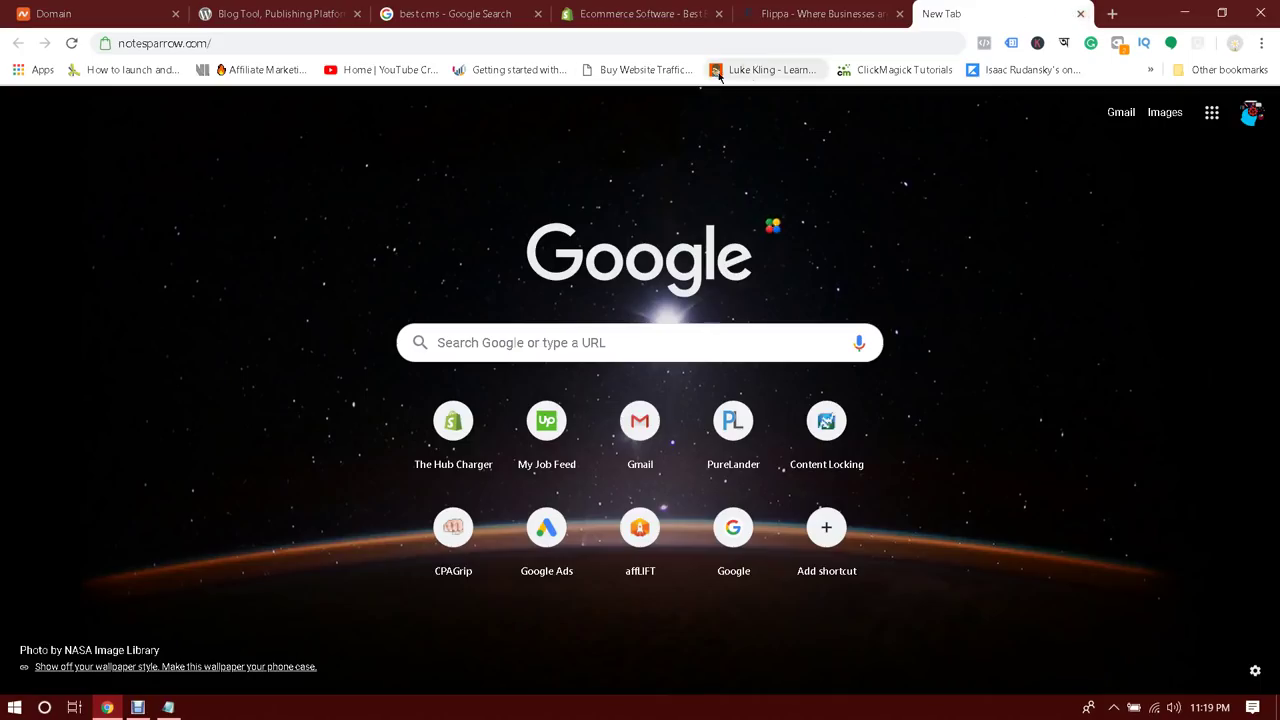
# Load notesparrow.com/cpanel to reach the cPanel login page
pyautogui.click(238, 37)
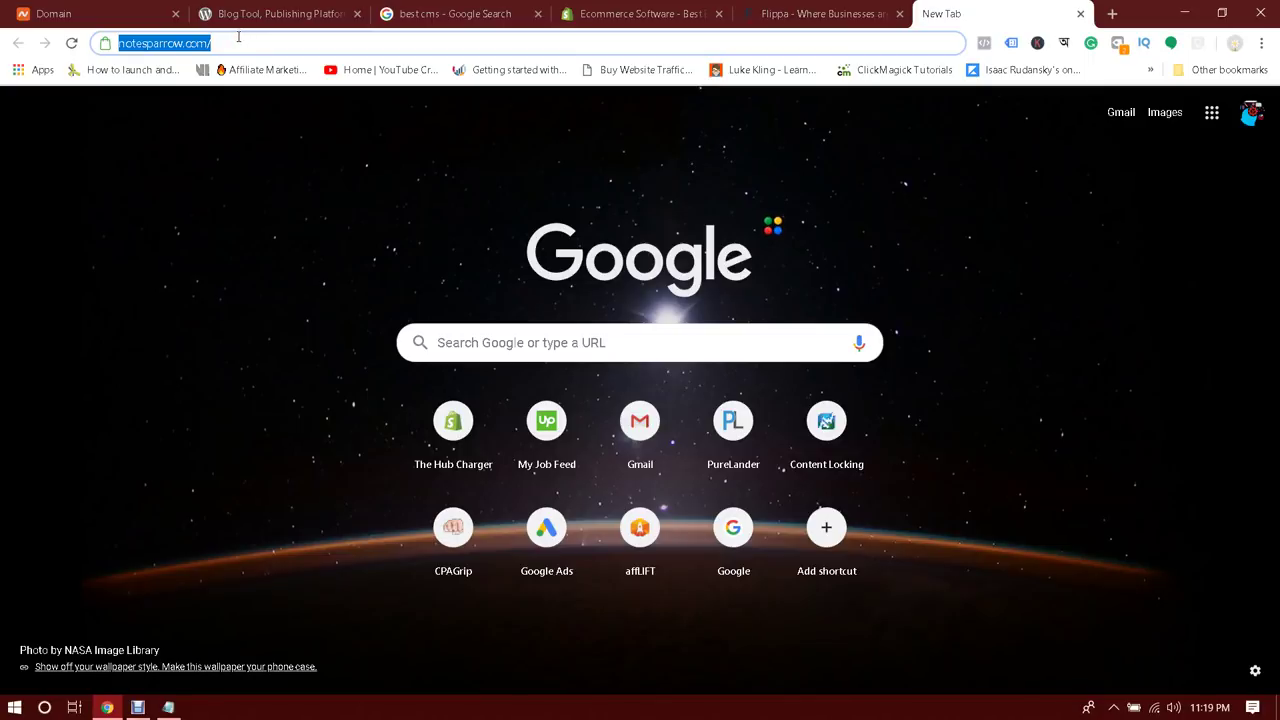
pyautogui.click(238, 37)
pyautogui.write('cpanel')
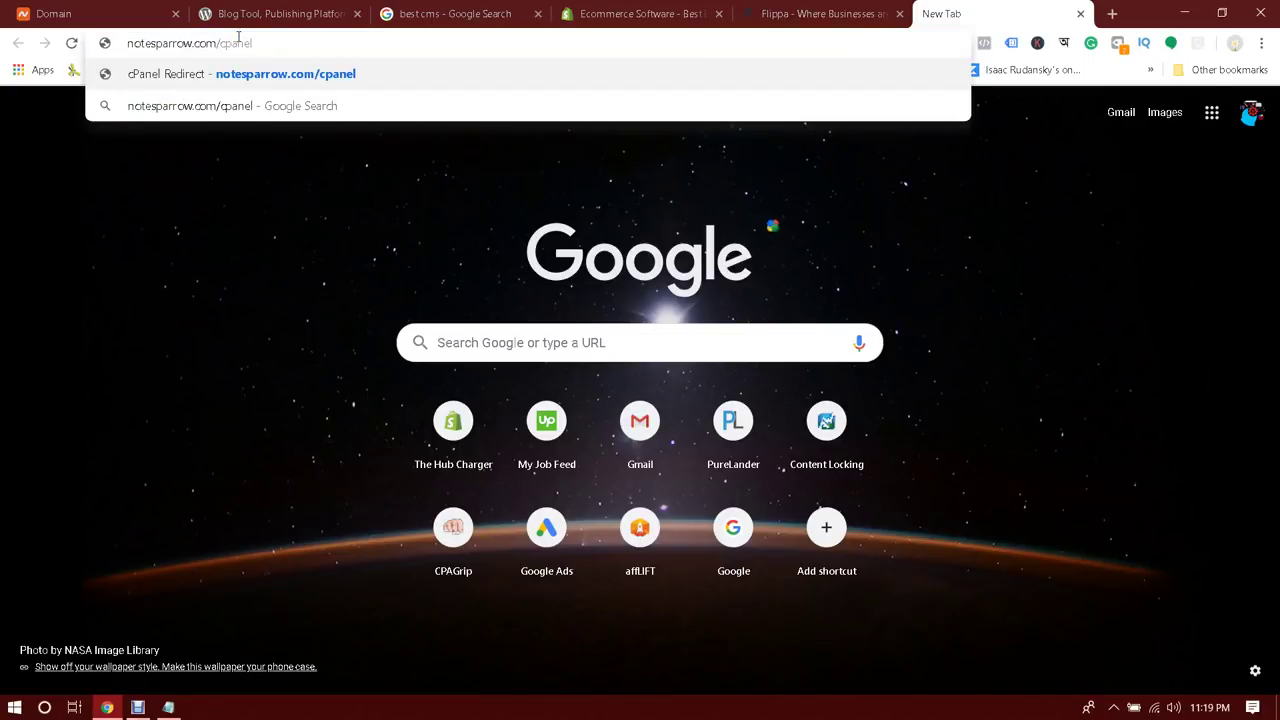
pyautogui.press('Return')
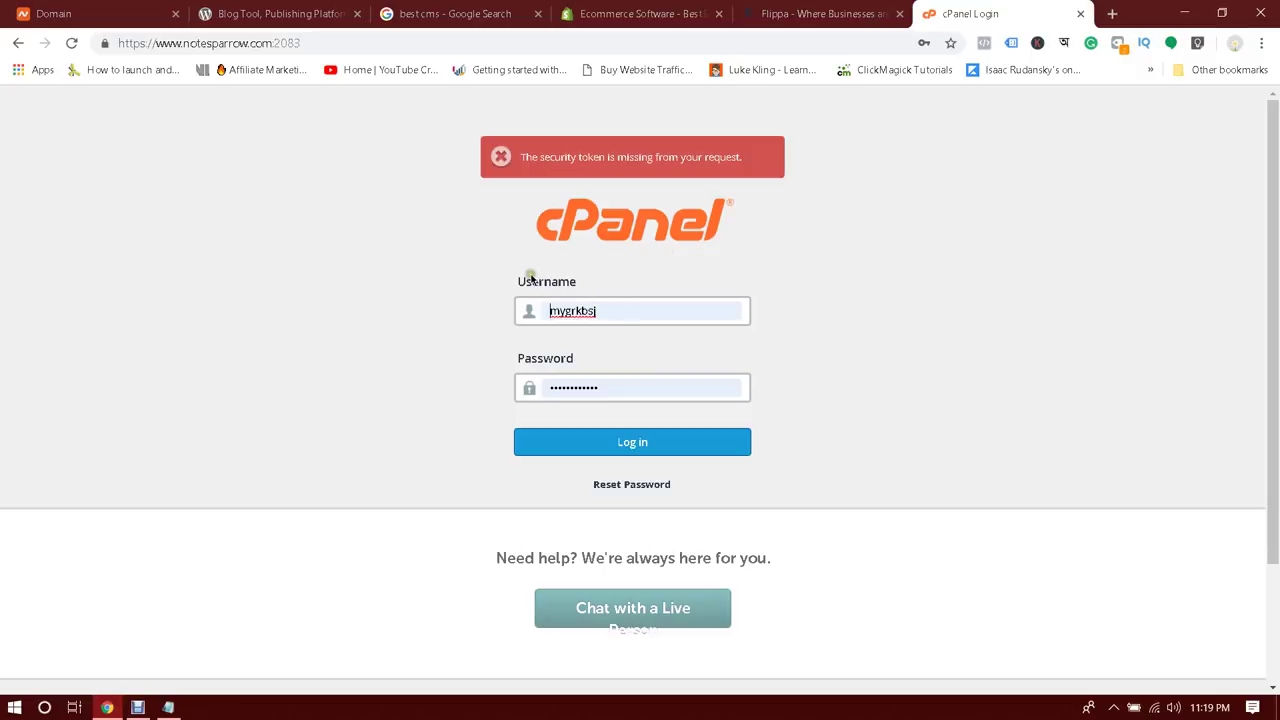
# Log in to the hosting account with the saved username and password
pyautogui.moveTo(524, 280); pyautogui.dragTo(577, 286)
pyautogui.click(625, 287)
pyautogui.click(619, 445)
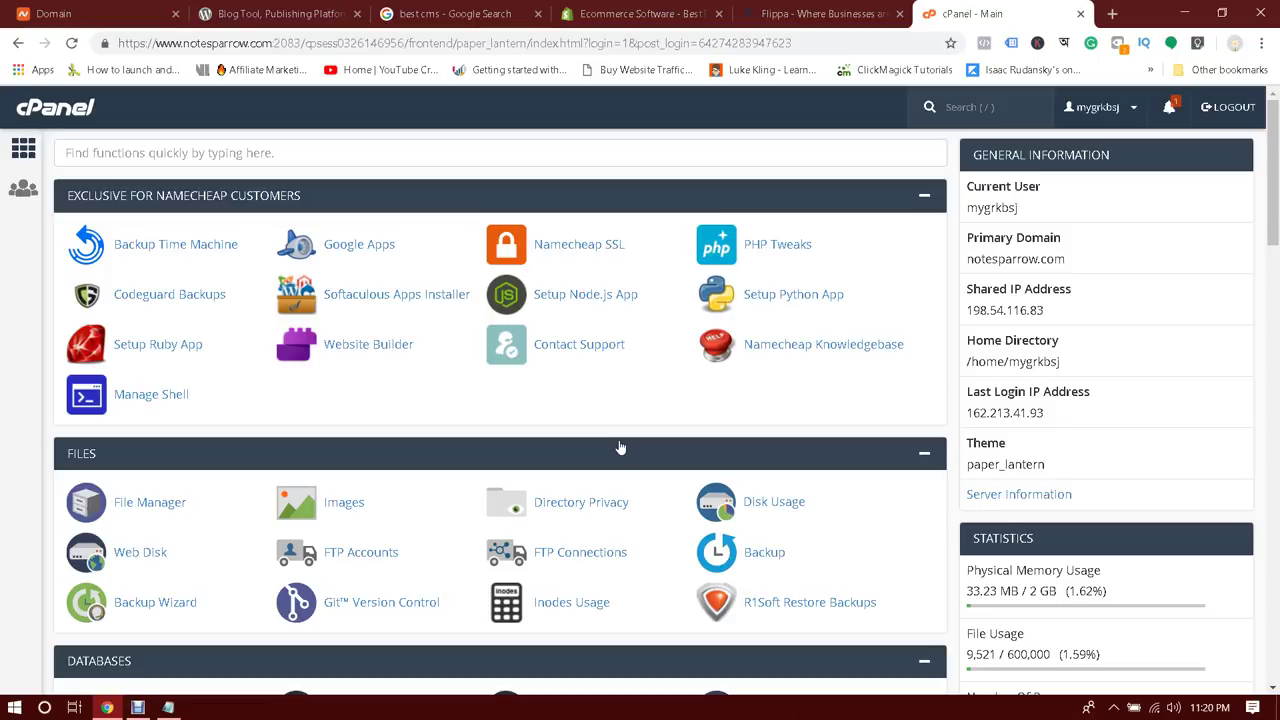
# Scroll the cPanel dashboard to Softaculous Apps Installer and launch WordPress
pyautogui.press('/')
pyautogui.scroll(-7, 333, 381)
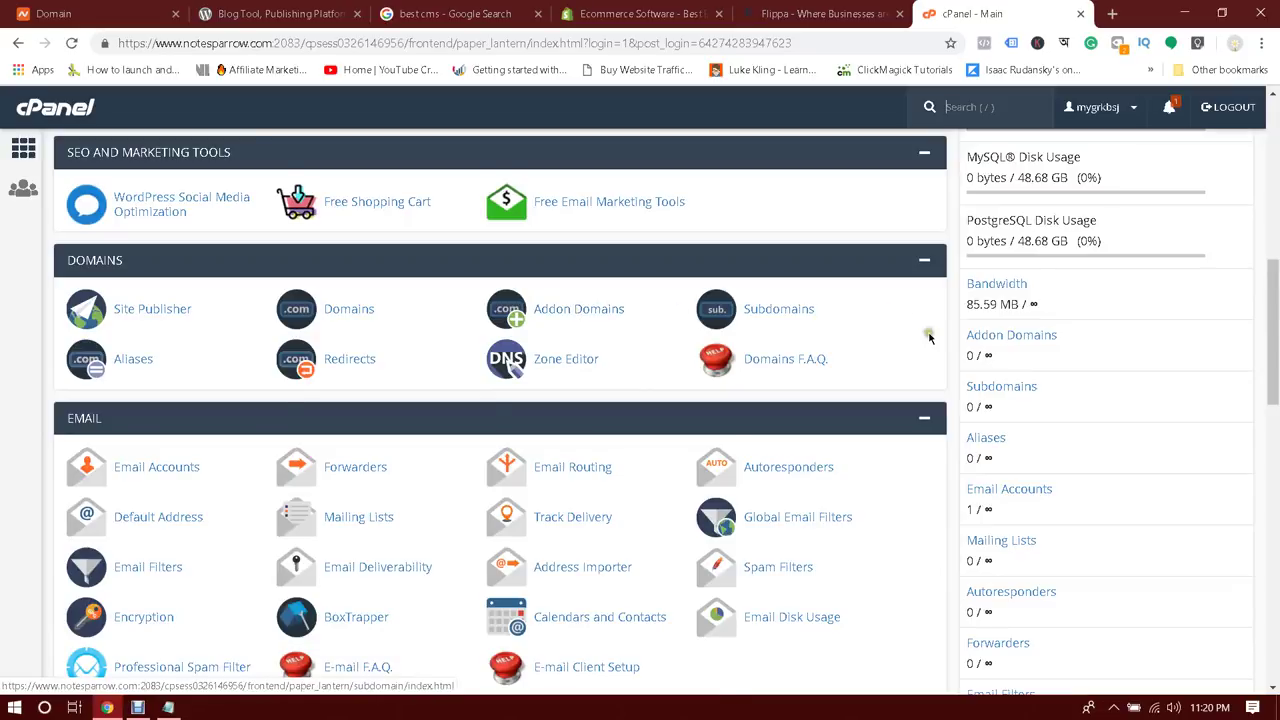
pyautogui.scroll(5, 929, 334)
pyautogui.scroll(3, 1062, 262)
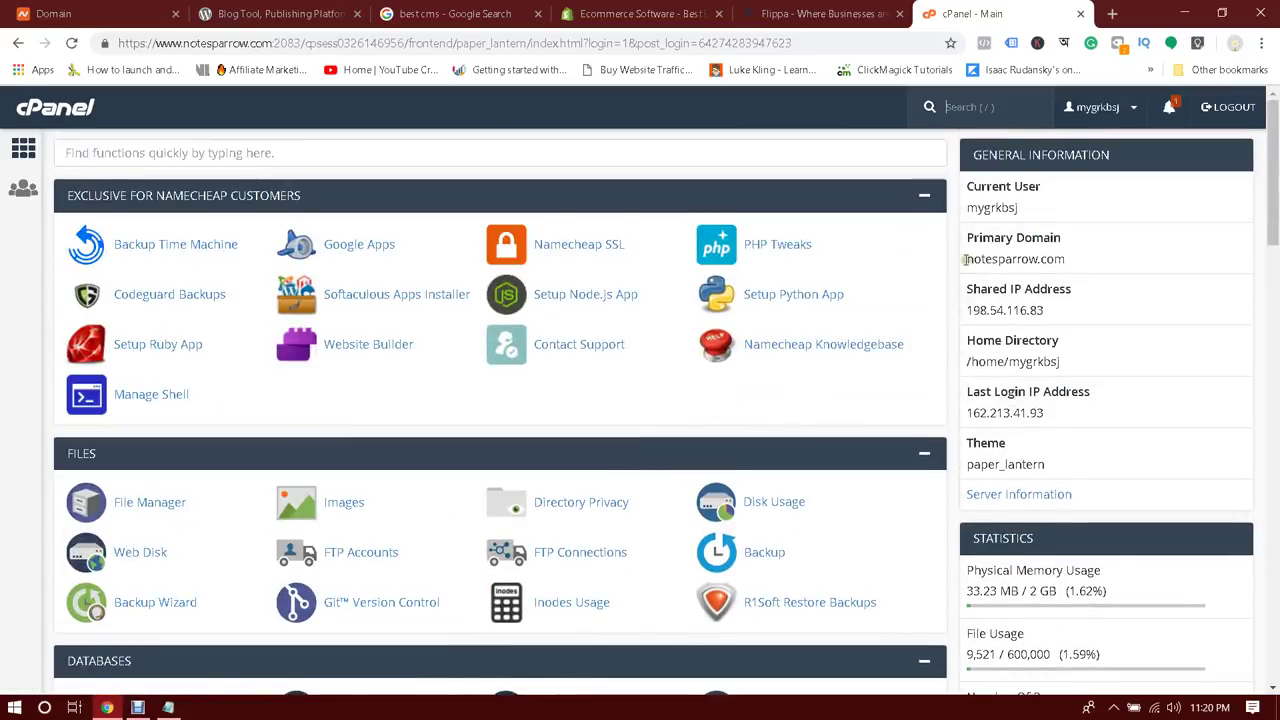
pyautogui.moveTo(966, 259); pyautogui.dragTo(1117, 277)
pyautogui.click(1003, 254)
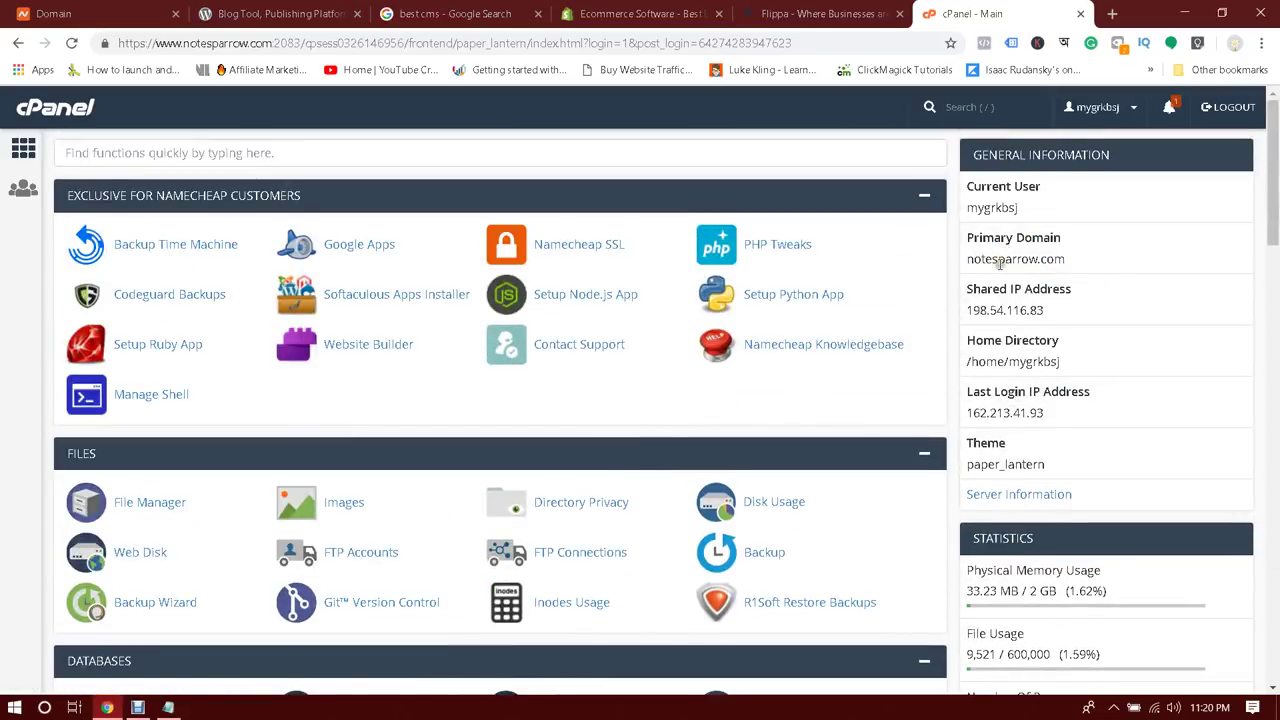
pyautogui.moveTo(967, 258); pyautogui.dragTo(1097, 252)
pyautogui.click(1097, 252)
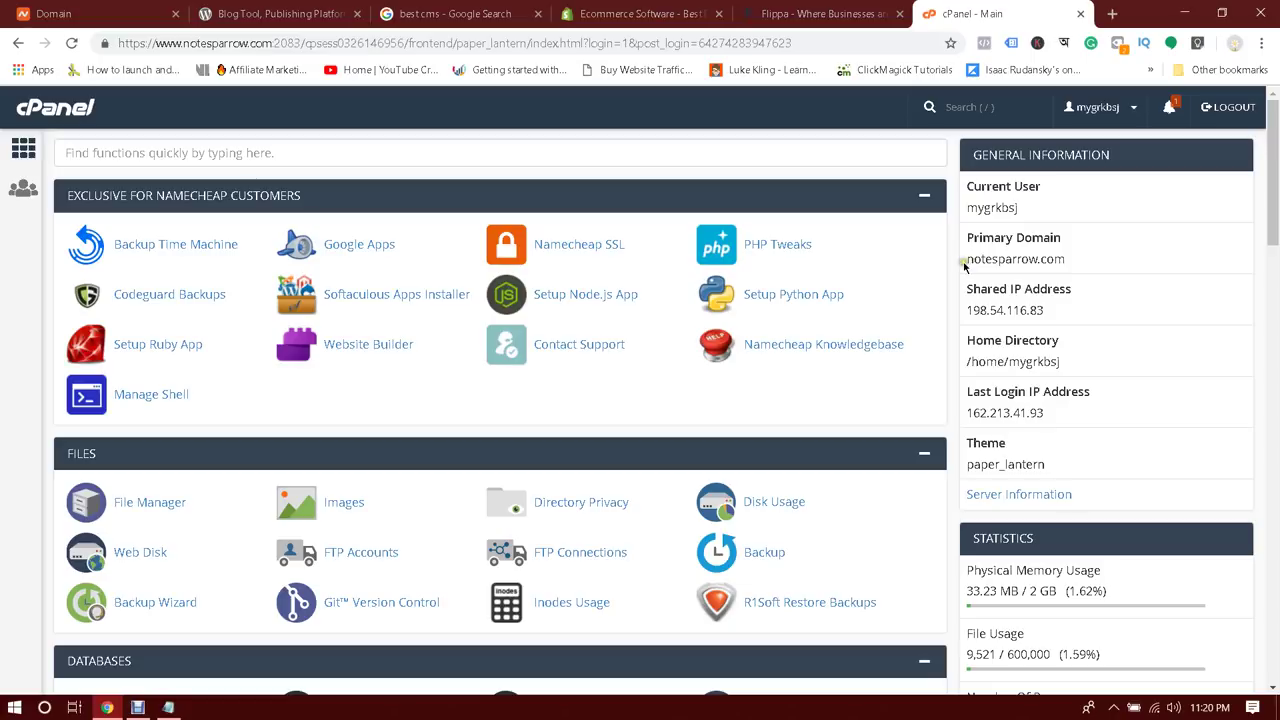
pyautogui.moveTo(1273, 185); pyautogui.dragTo(1274, 680)
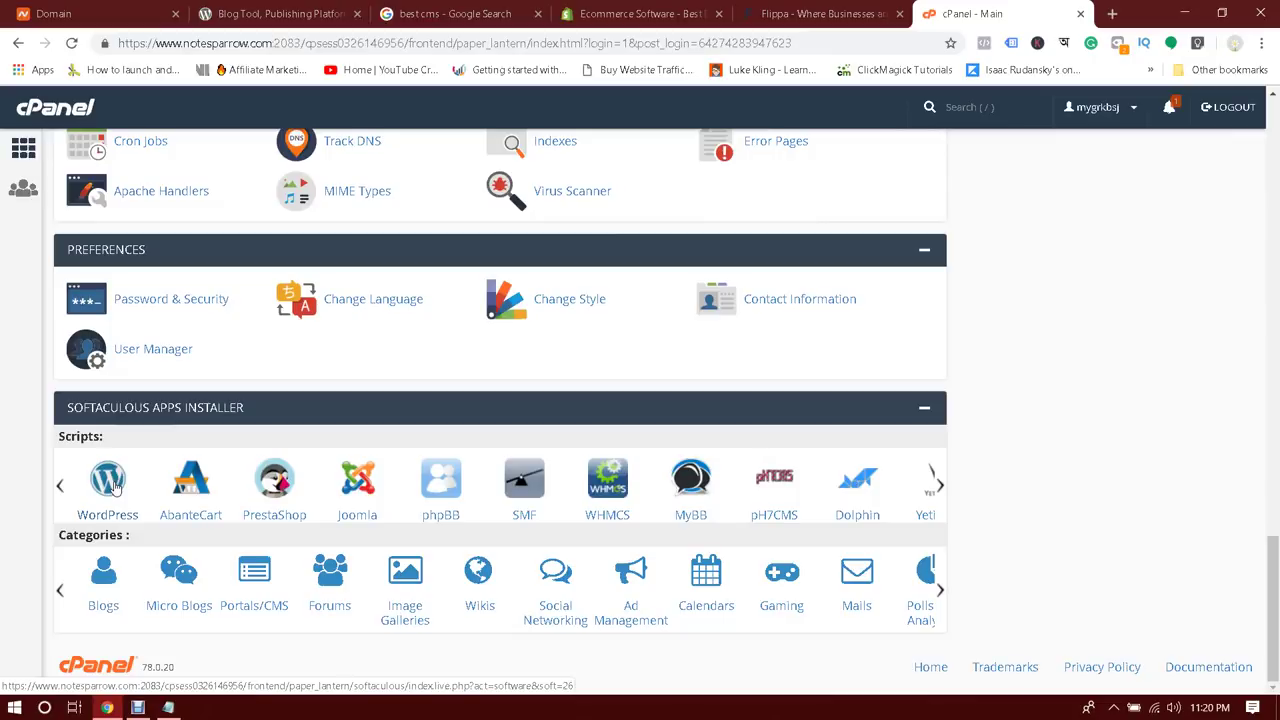
pyautogui.click(113, 484)
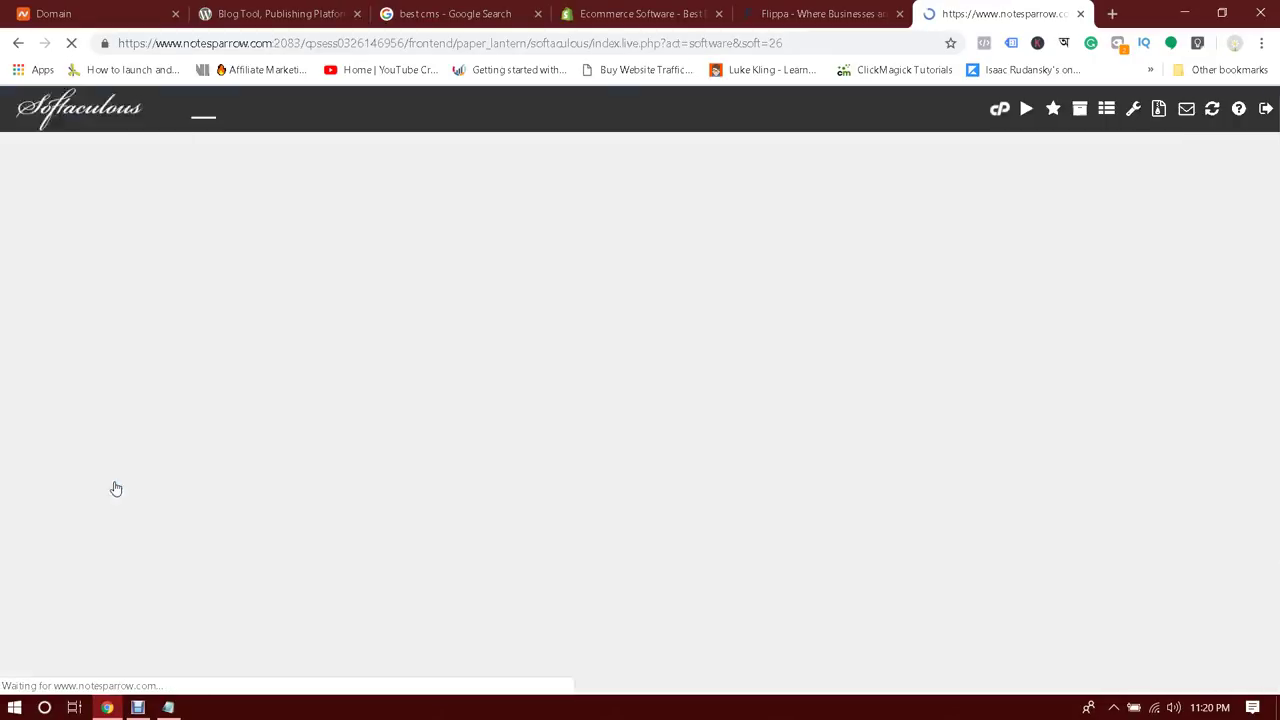
# Check the existing notesparrow.com WordPress 5.1.1 installation, then go back to the cPanel dashboard
pyautogui.scroll(-3, 695, 288)
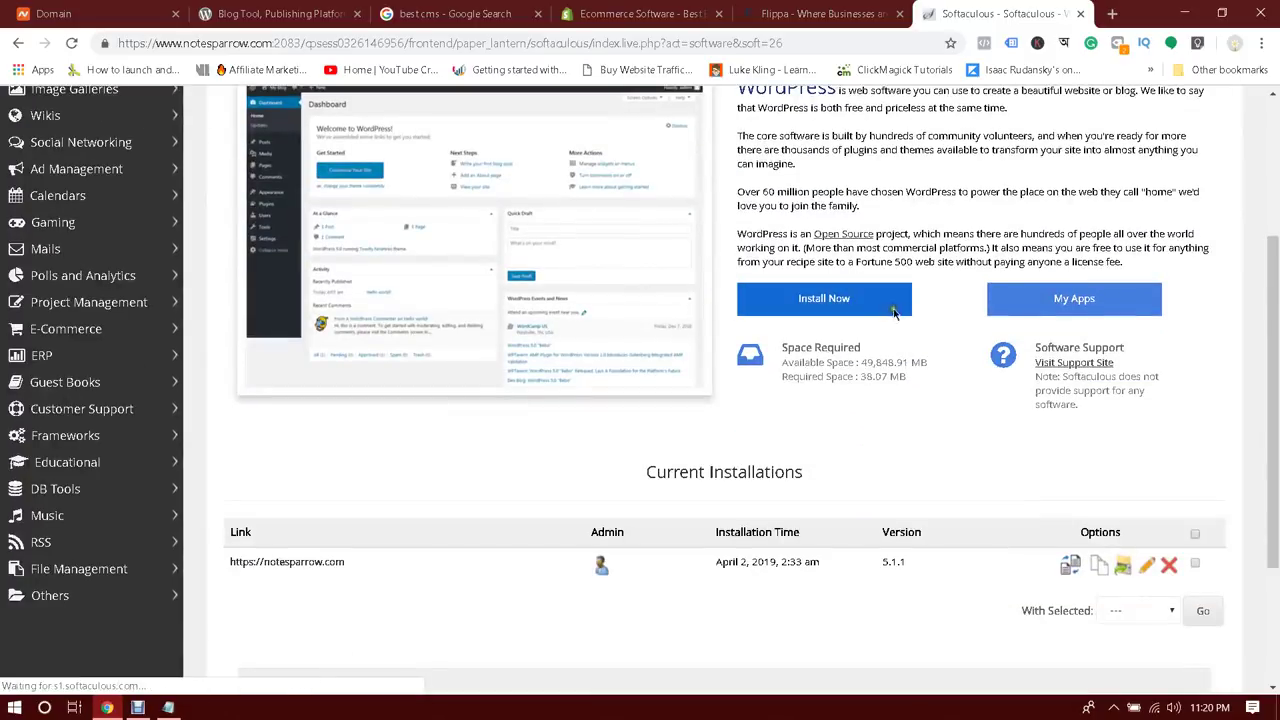
pyautogui.click(856, 312)
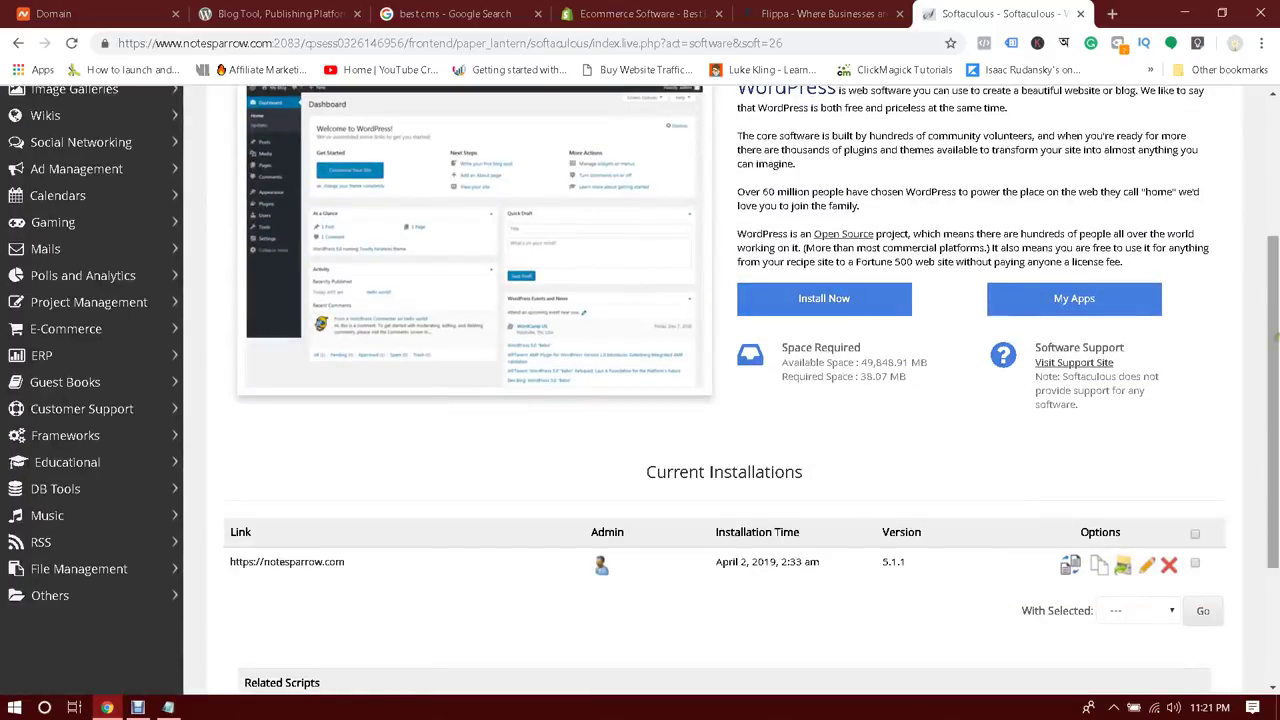
pyautogui.click(985, 110)
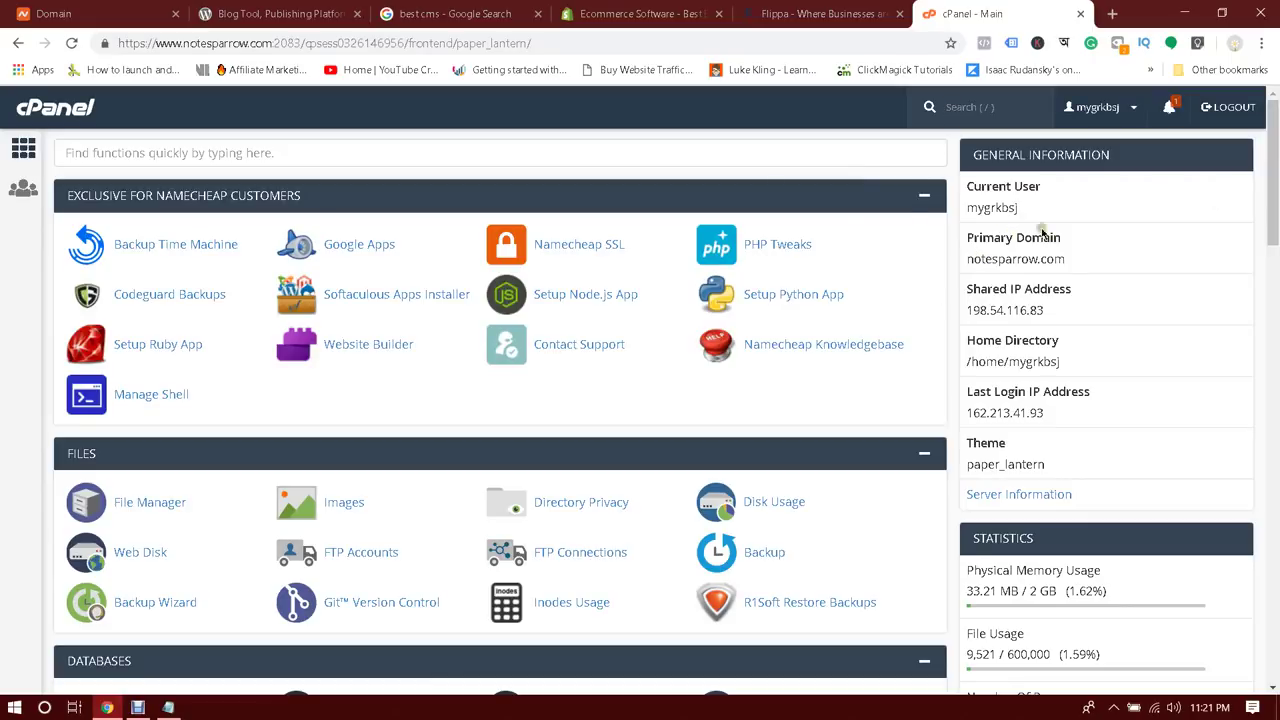
# Scroll down to the Domains section and open Addon Domains
pyautogui.scroll(-13, 500, 400)
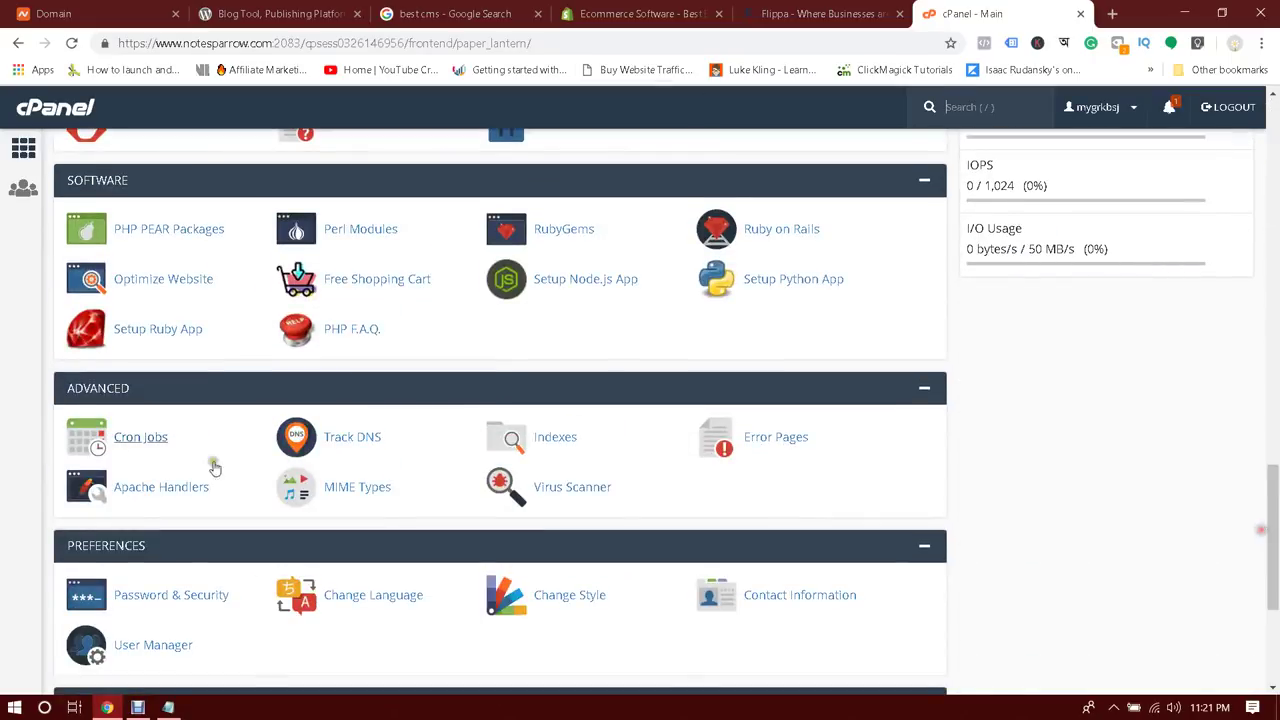
pyautogui.scroll(-3, 257, 497)
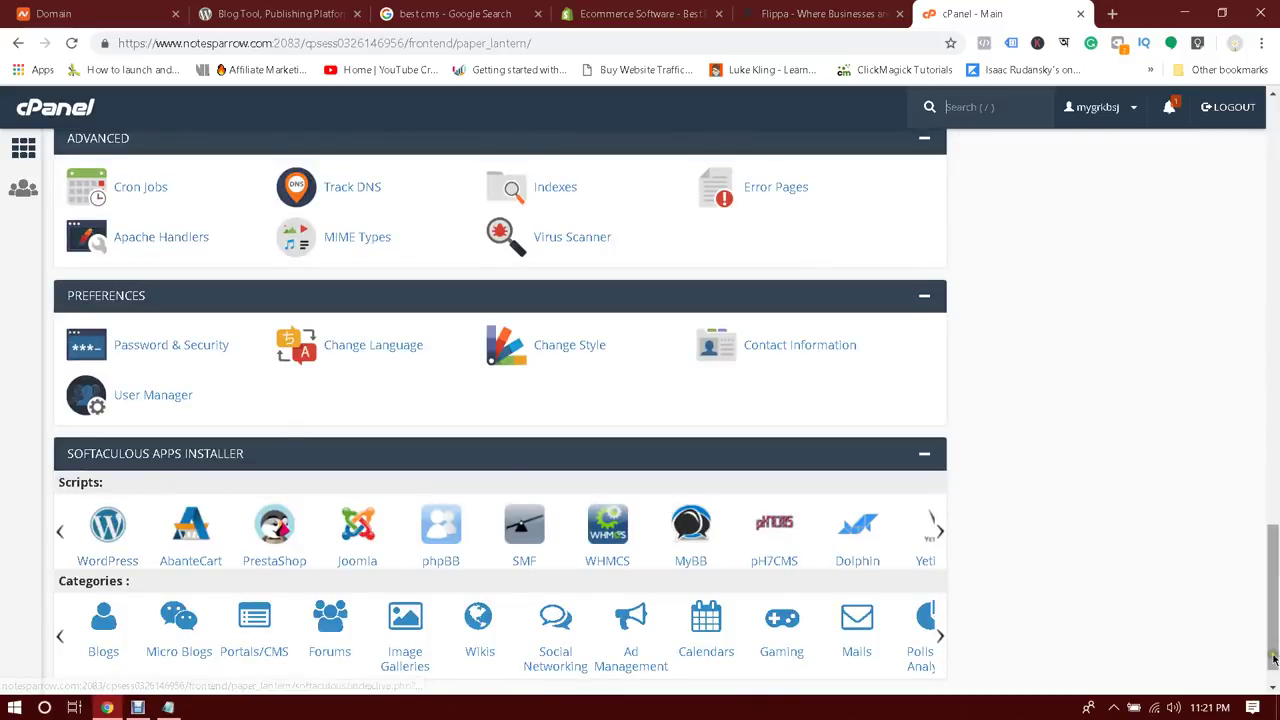
pyautogui.moveTo(1274, 641); pyautogui.dragTo(1275, 215)
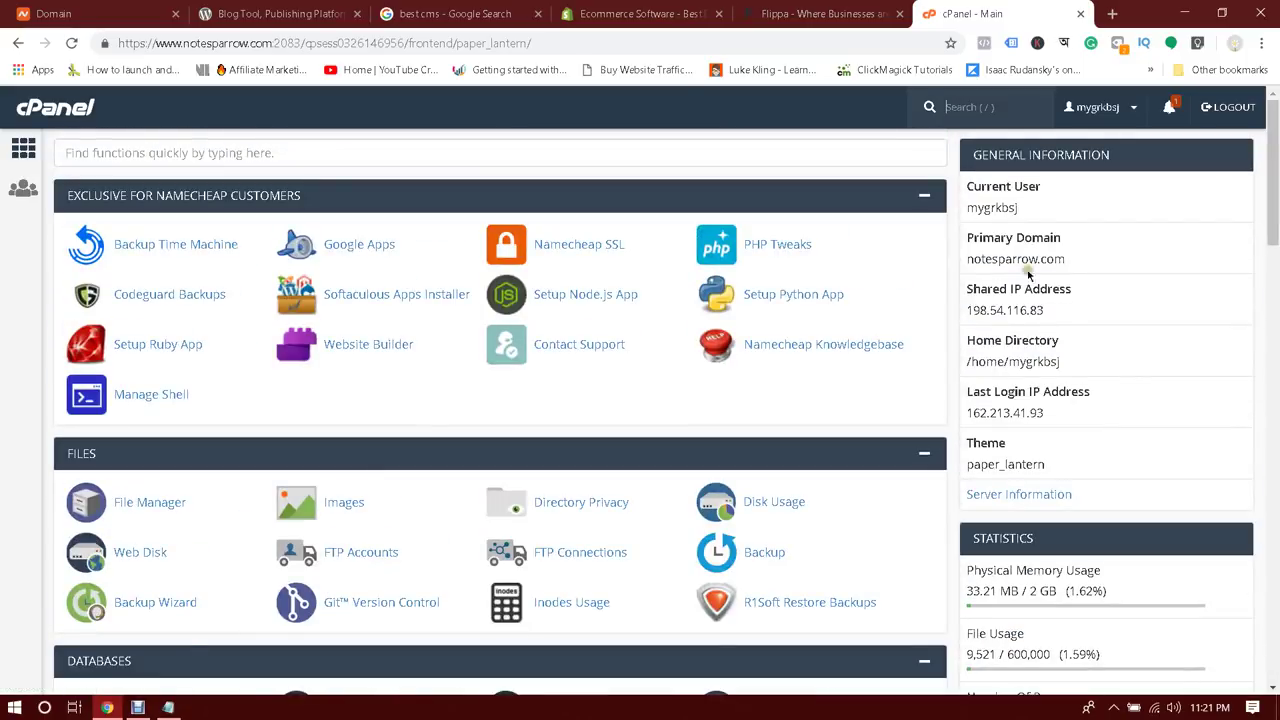
pyautogui.moveTo(964, 258); pyautogui.dragTo(1066, 258)
pyautogui.click(1105, 247)
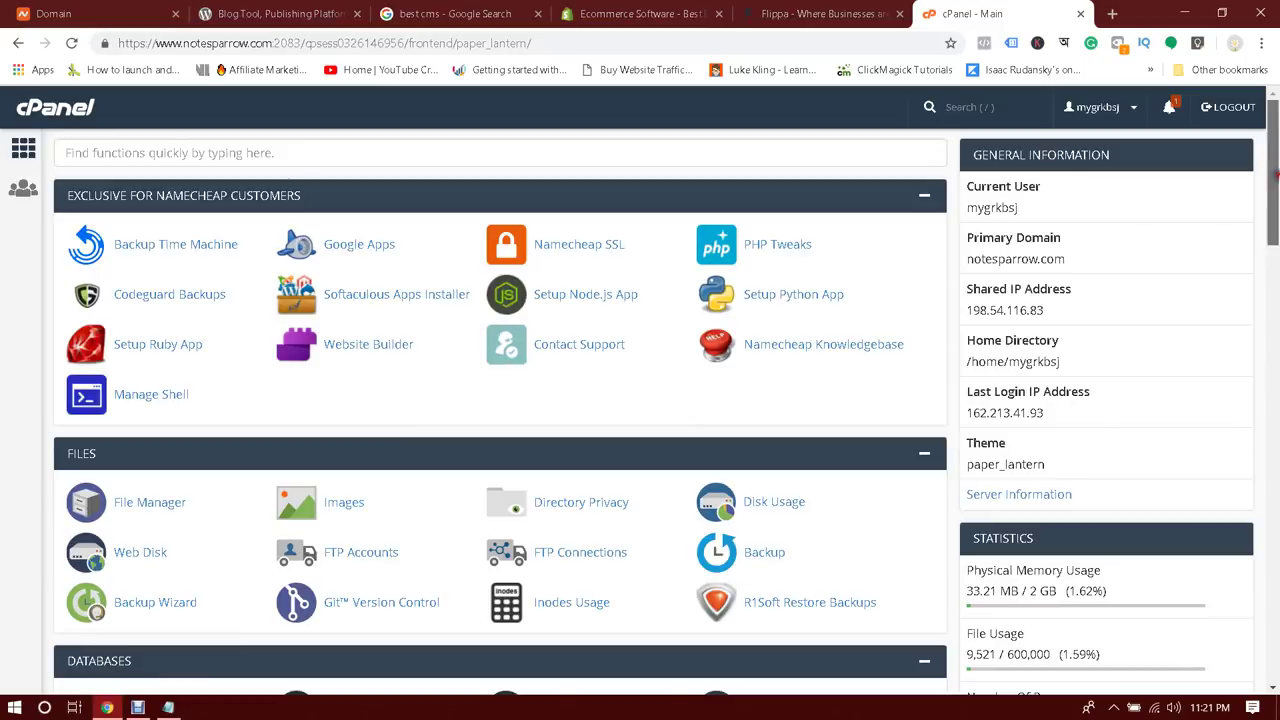
pyautogui.moveTo(1274, 178); pyautogui.dragTo(1276, 328)
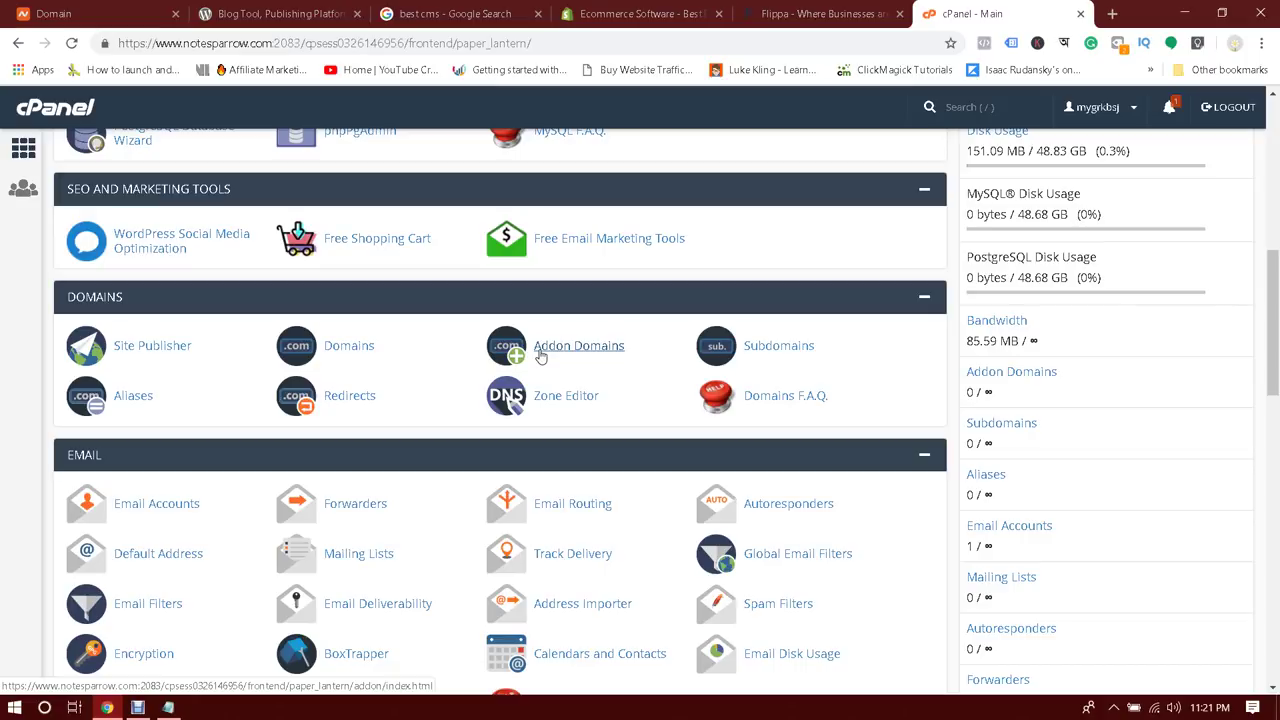
pyautogui.click(569, 355)
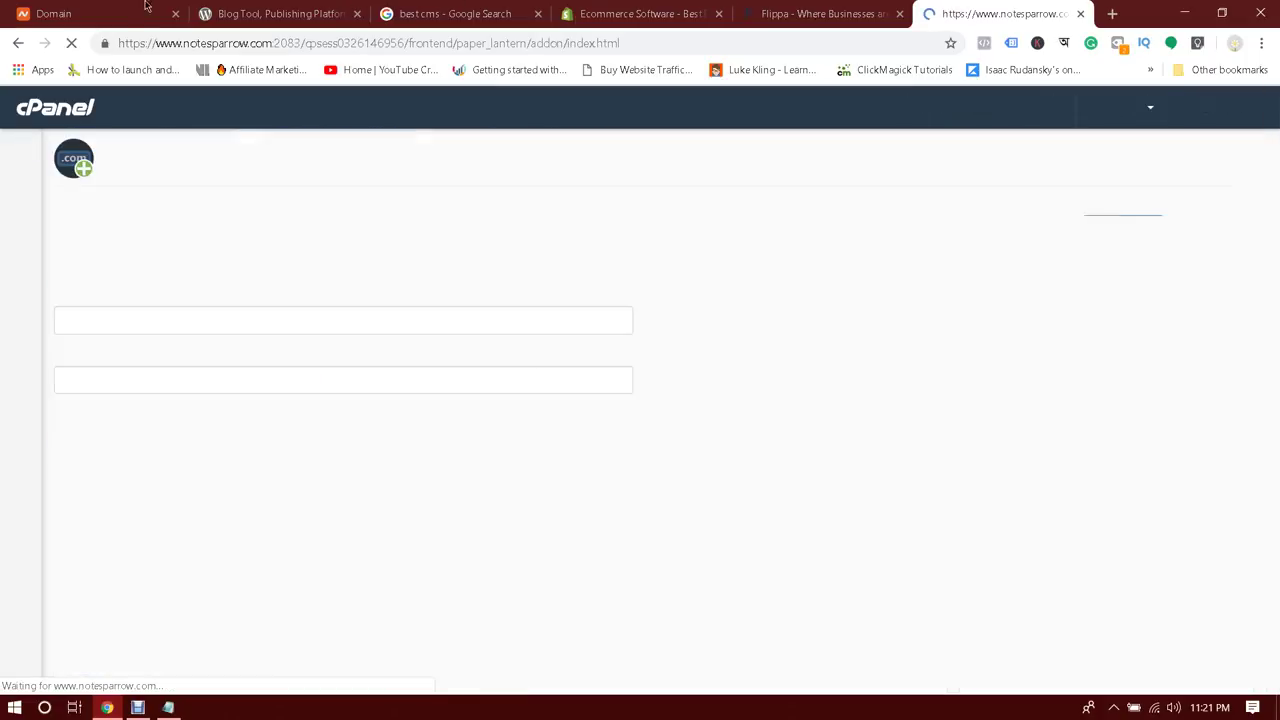
# Paste theaquaponicsgodstore.com from Namecheap into New Domain Name so Subdomain and Document Root auto-fill
pyautogui.hotkey('ctrl', '1')
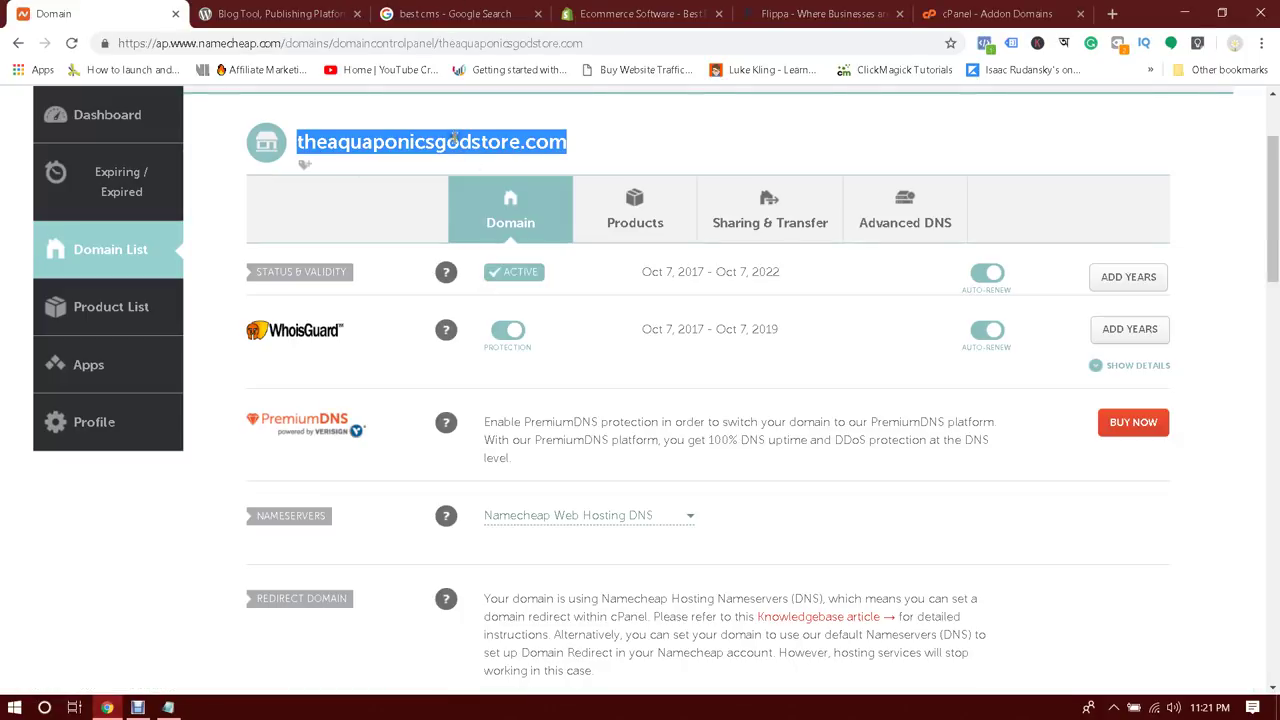
pyautogui.rightClick(455, 140)
pyautogui.click(486, 149)
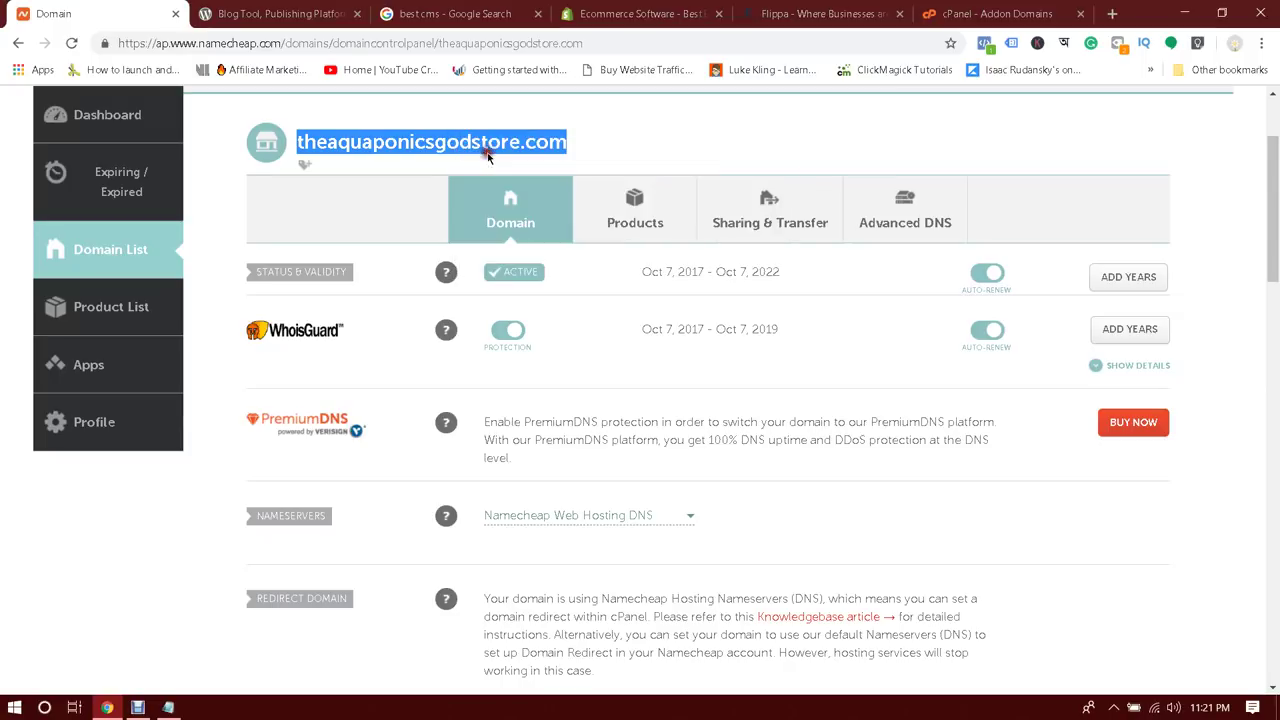
pyautogui.rightClick(366, 143)
pyautogui.click(389, 158)
pyautogui.click(985, 14)
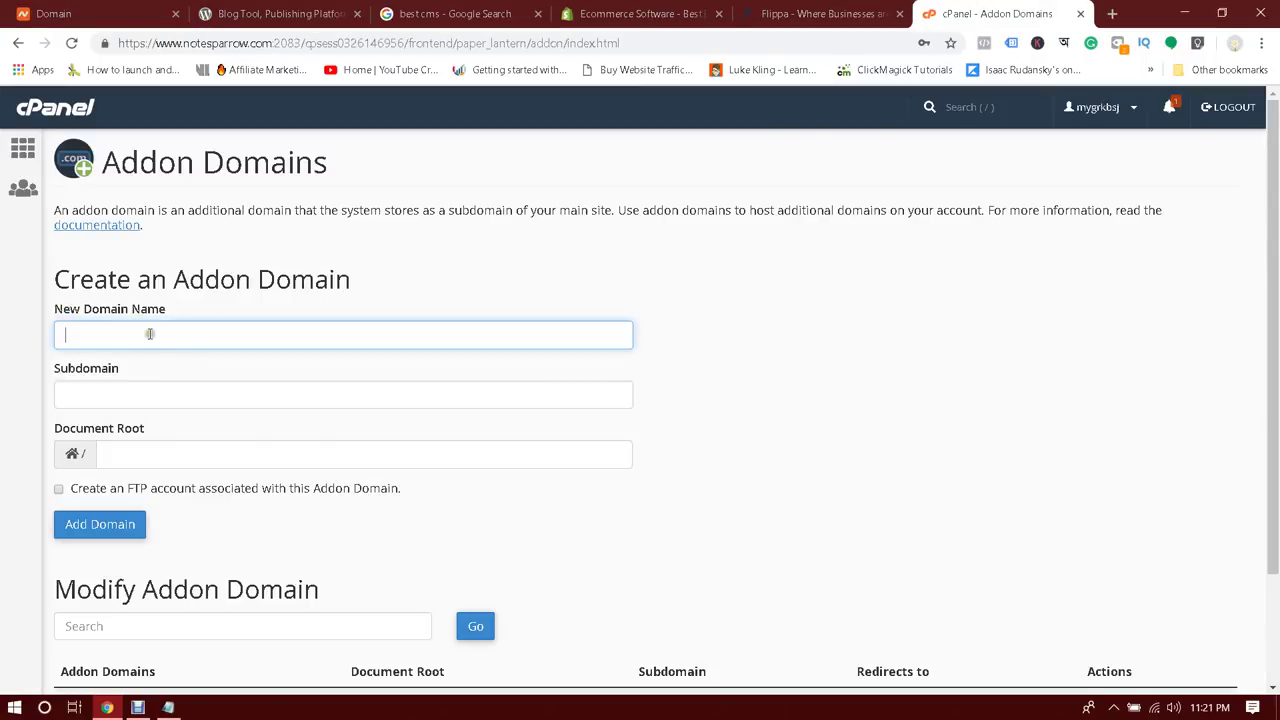
pyautogui.hotkey('ctrl', 'v')
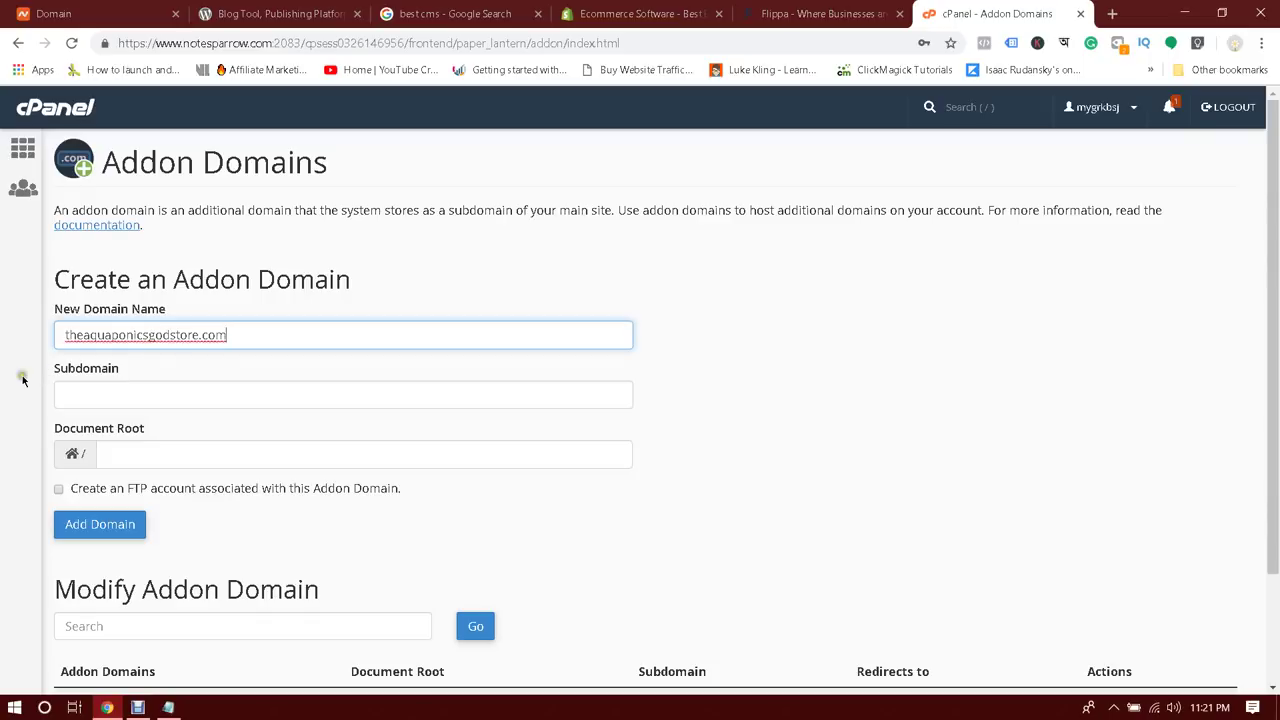
pyautogui.click(20, 380)
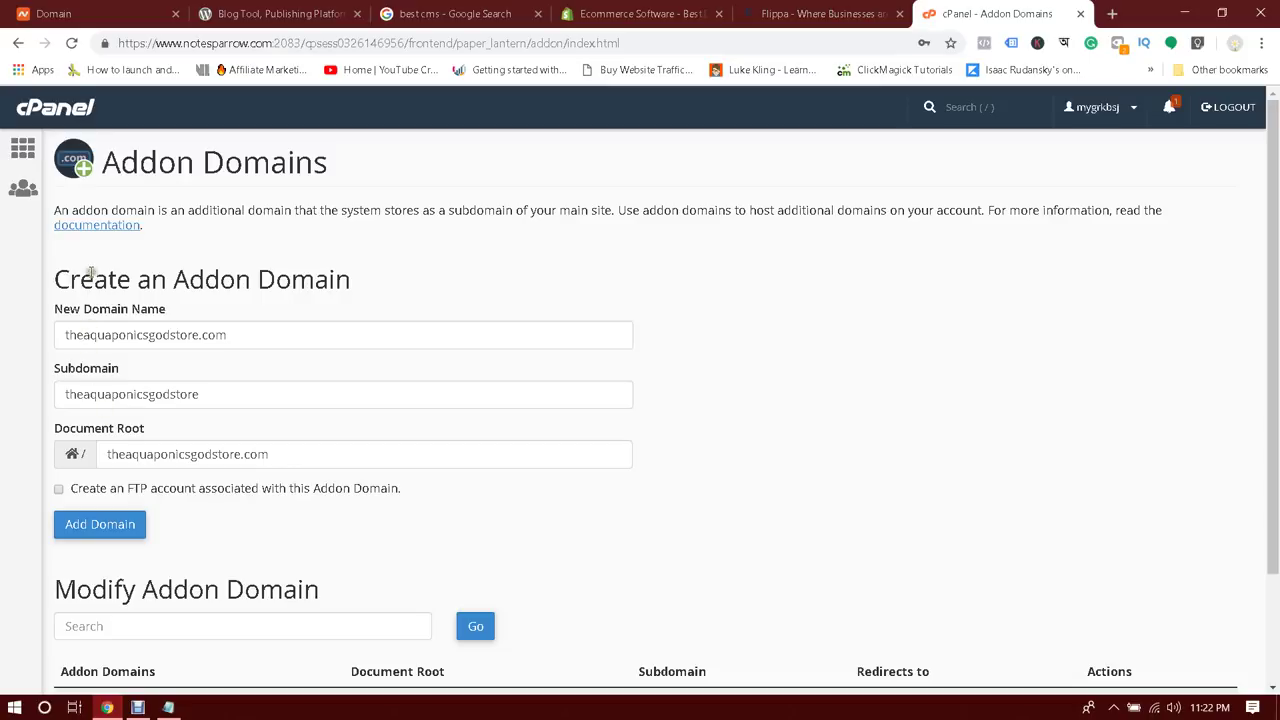
# Check the name against Namecheap and submit the addon domain with Add Domain
pyautogui.click(96, 10)
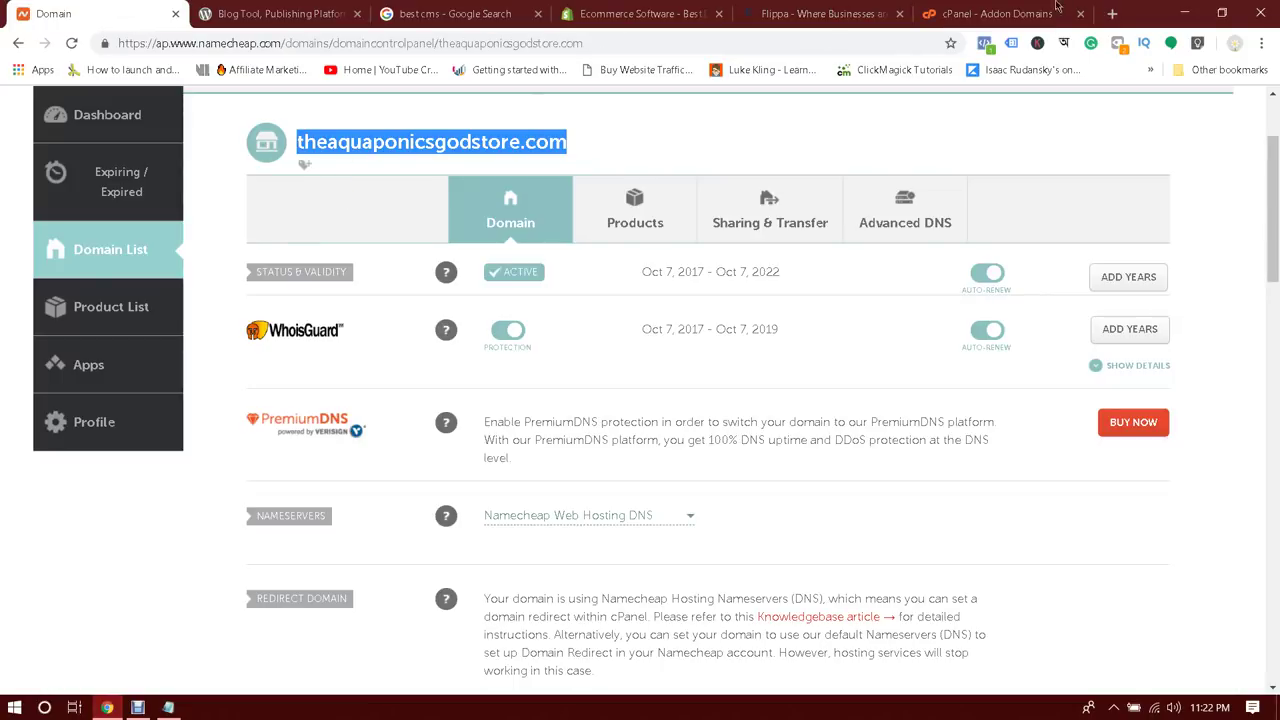
pyautogui.click(1057, 10)
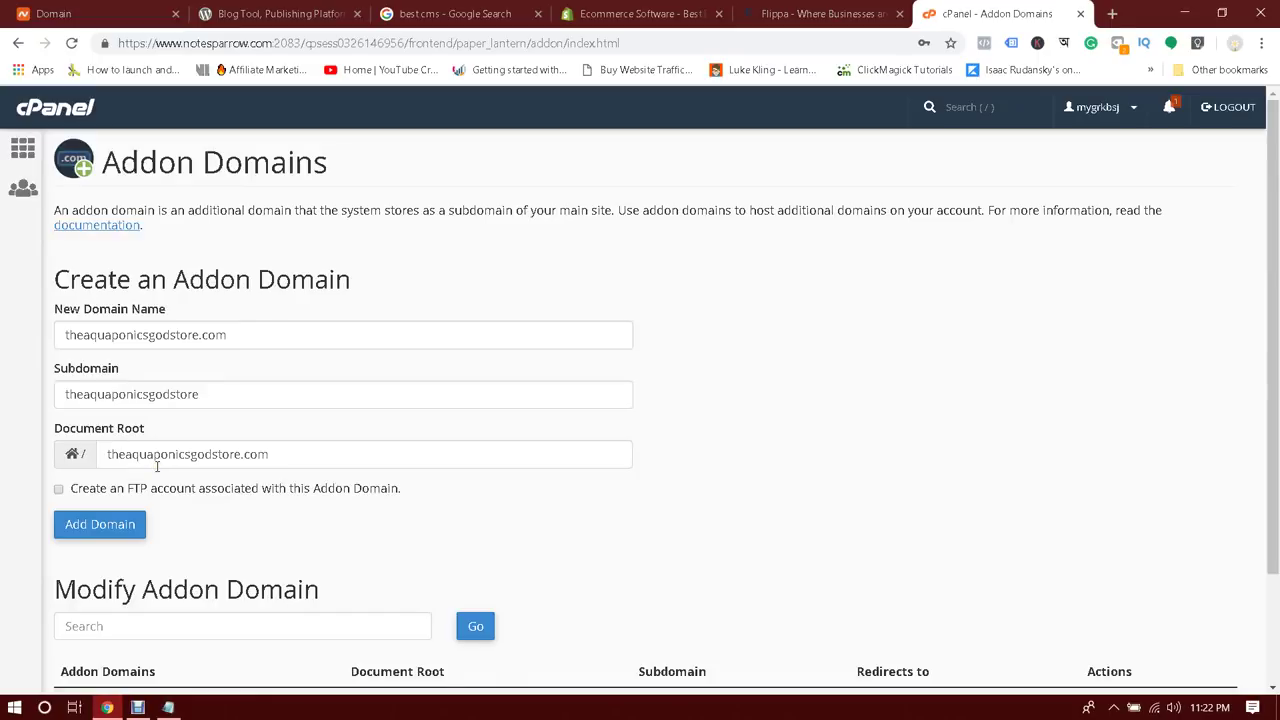
pyautogui.scroll(-3, 157, 466)
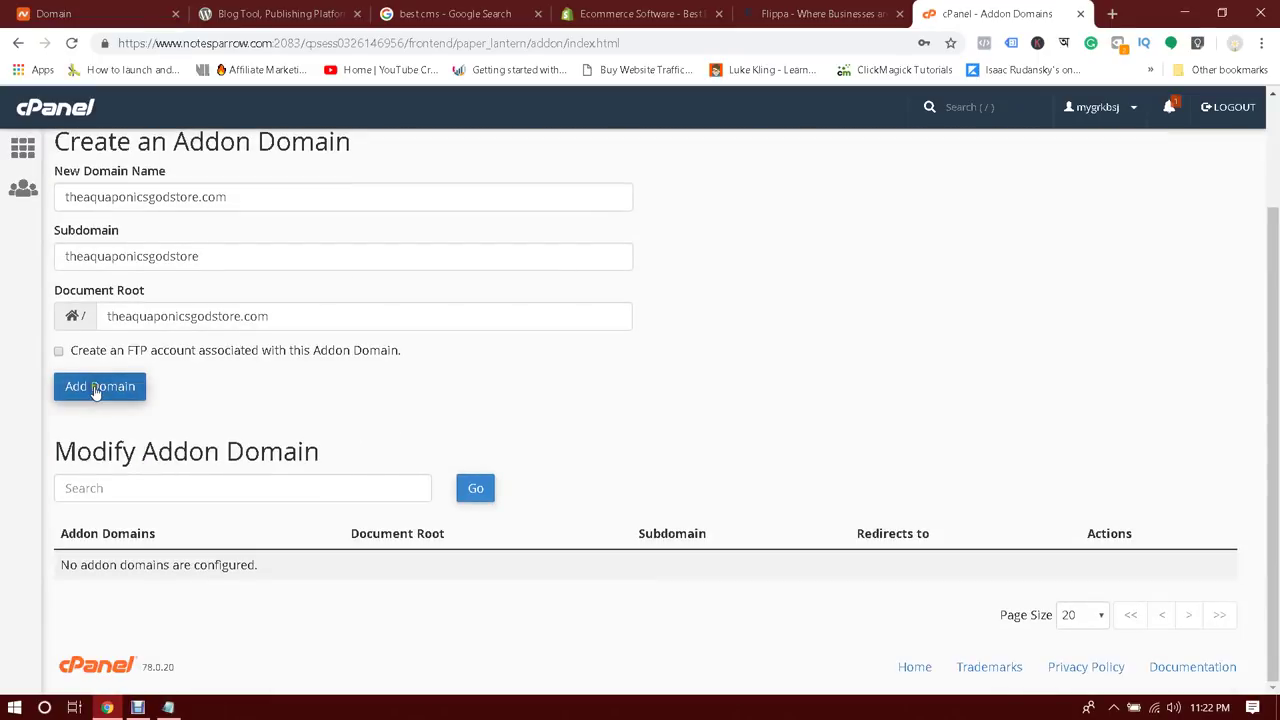
pyautogui.click(96, 388)
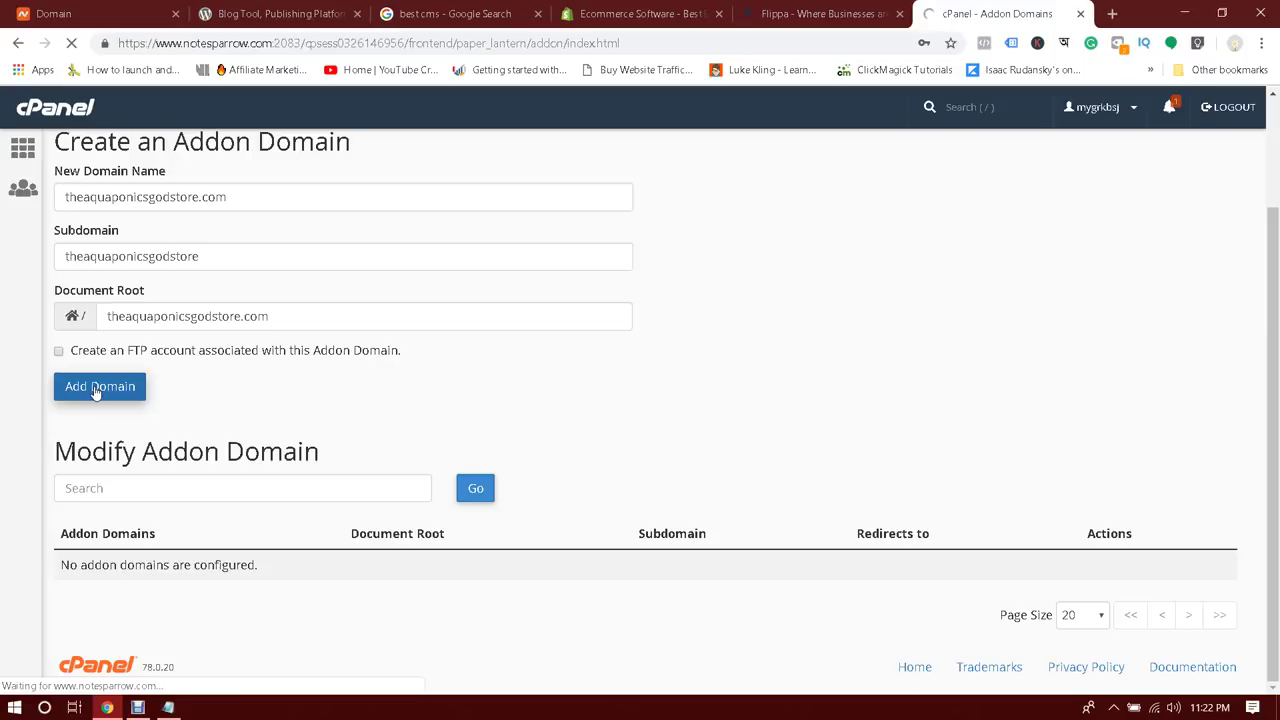
pyautogui.click(130, 12)
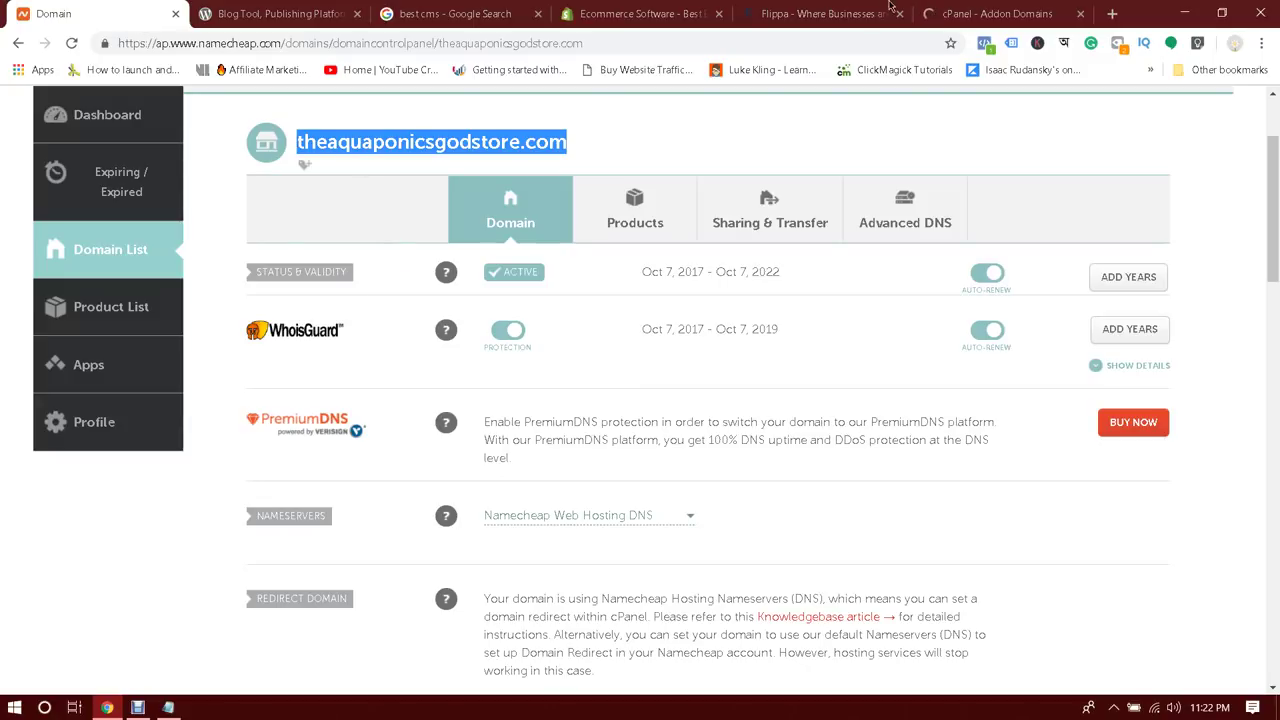
pyautogui.click(985, 13)
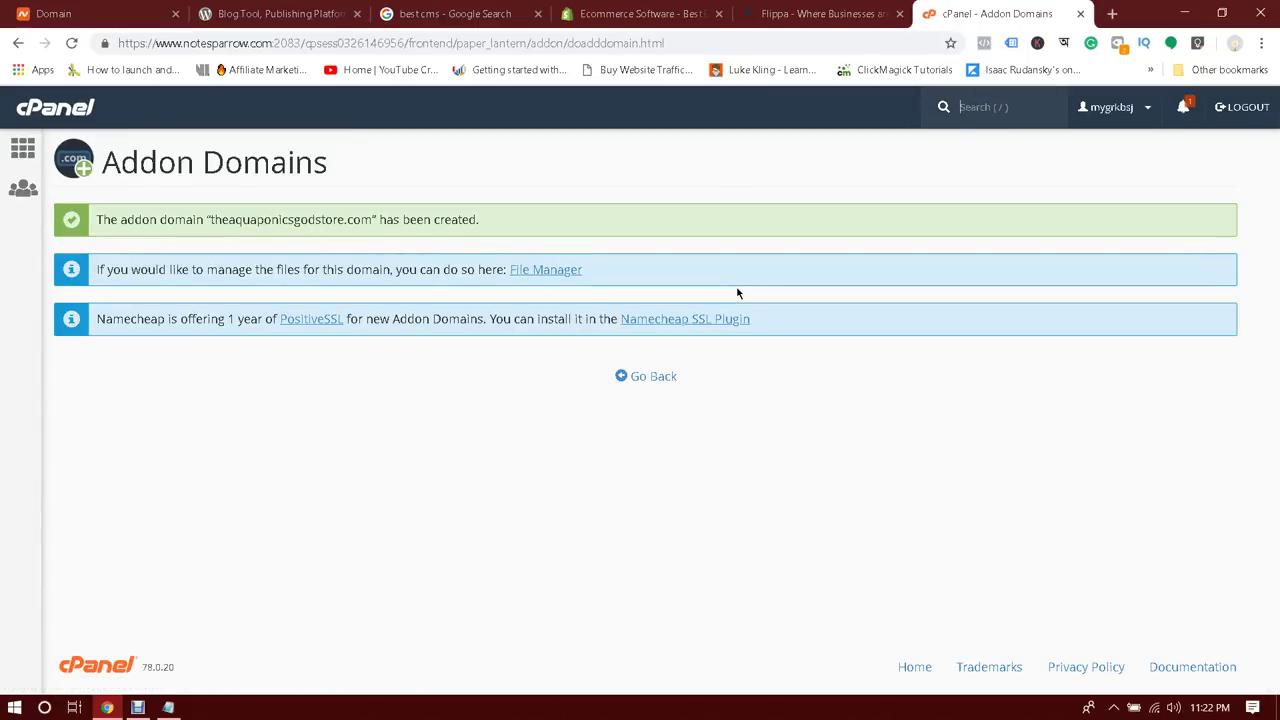
pyautogui.click(815, 10)
pyautogui.click(786, 41)
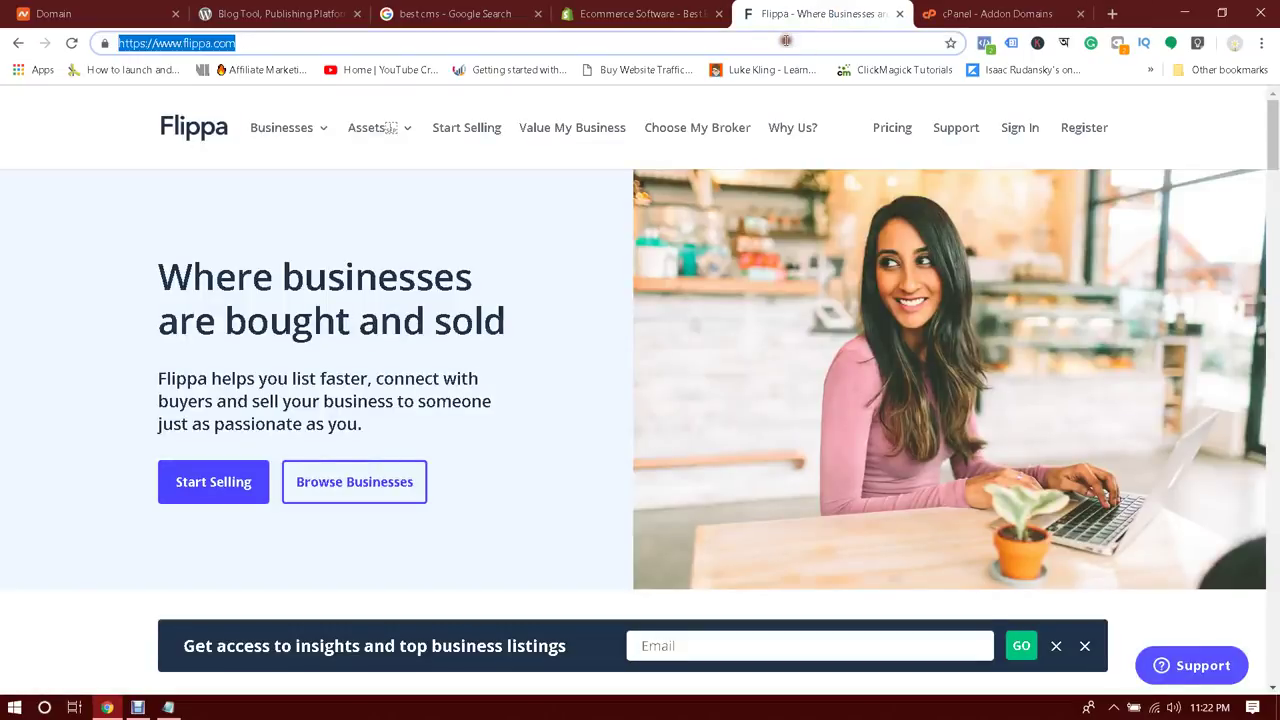
pyautogui.write('nam')
pyautogui.press('Return')
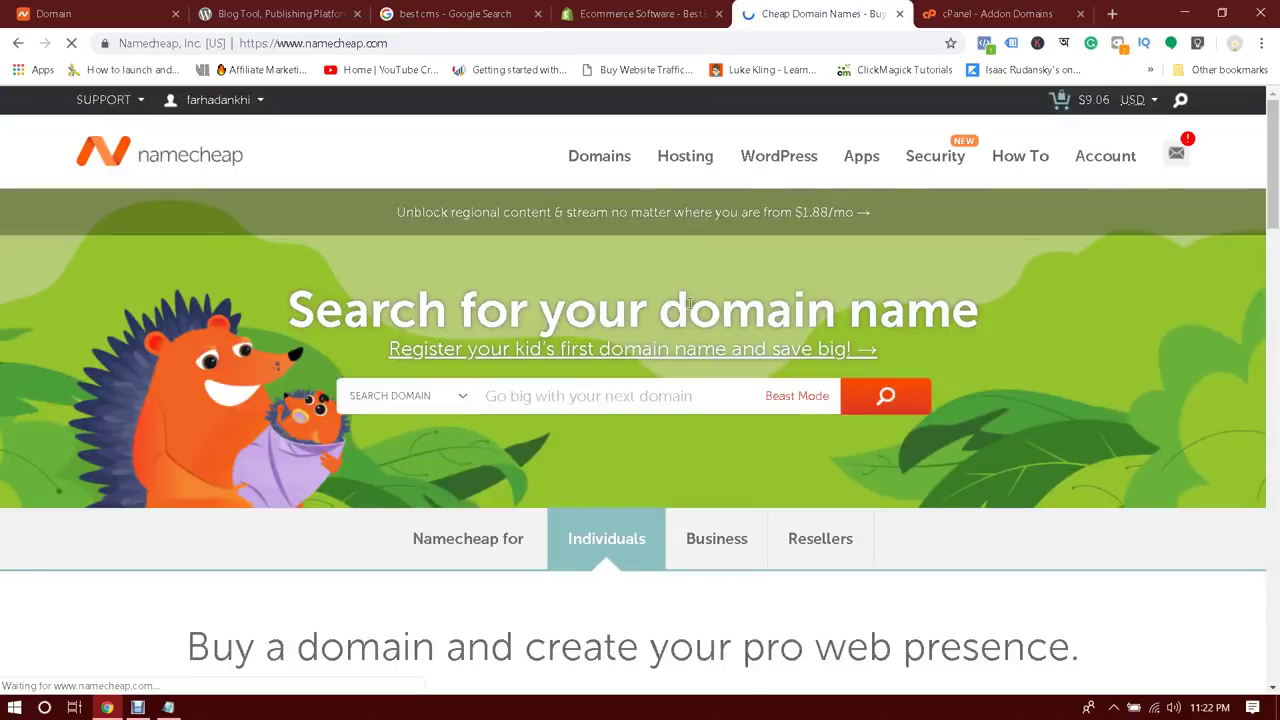
pyautogui.moveTo(694, 157)
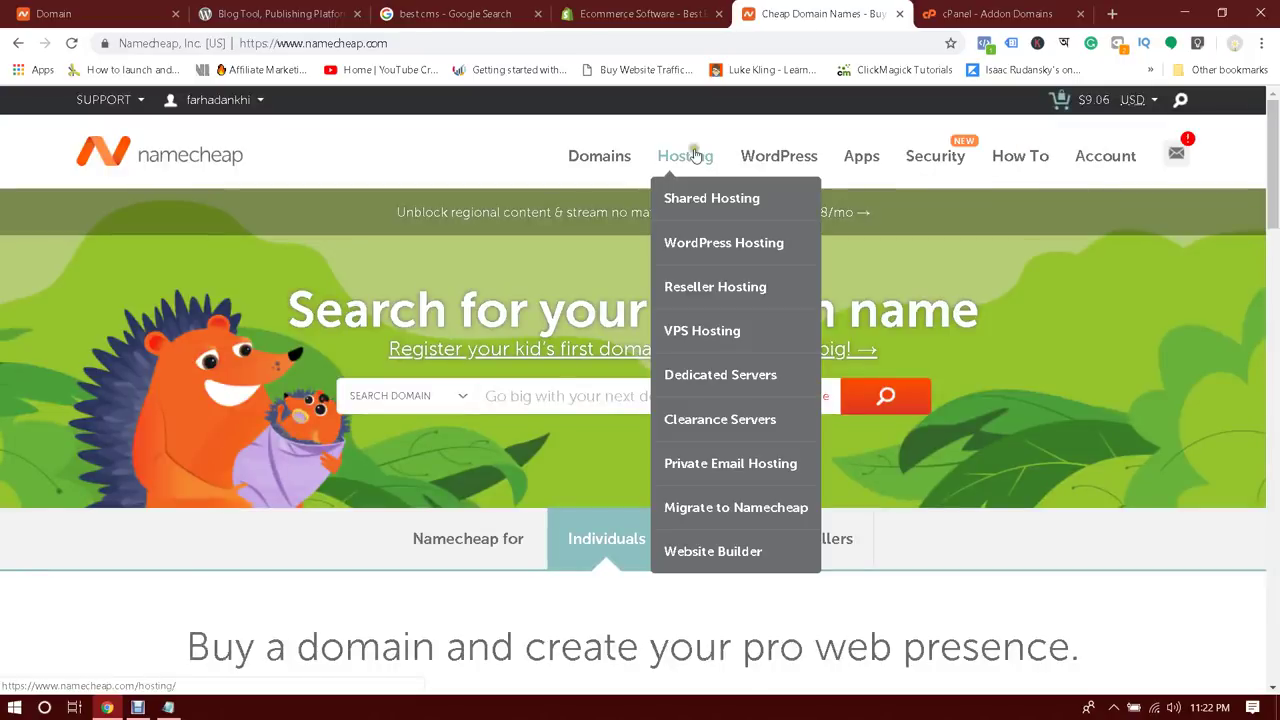
pyautogui.click(704, 196)
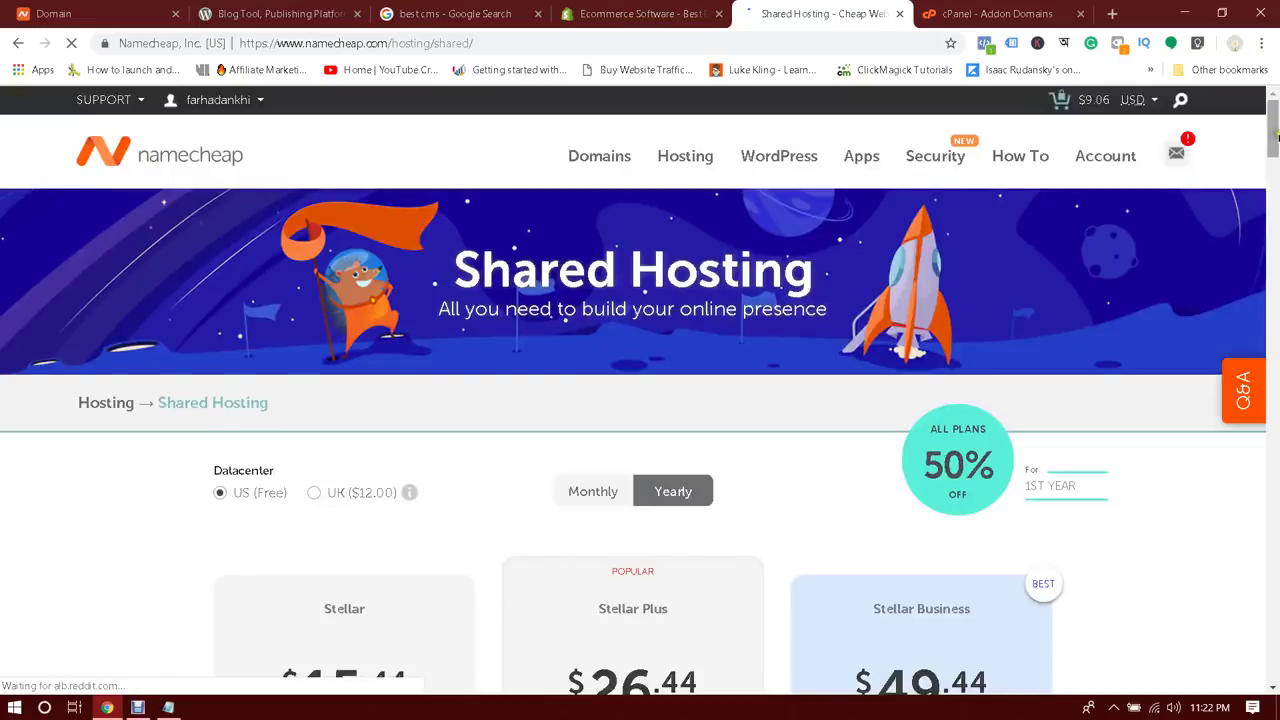
pyautogui.moveTo(1275, 135); pyautogui.dragTo(1275, 172)
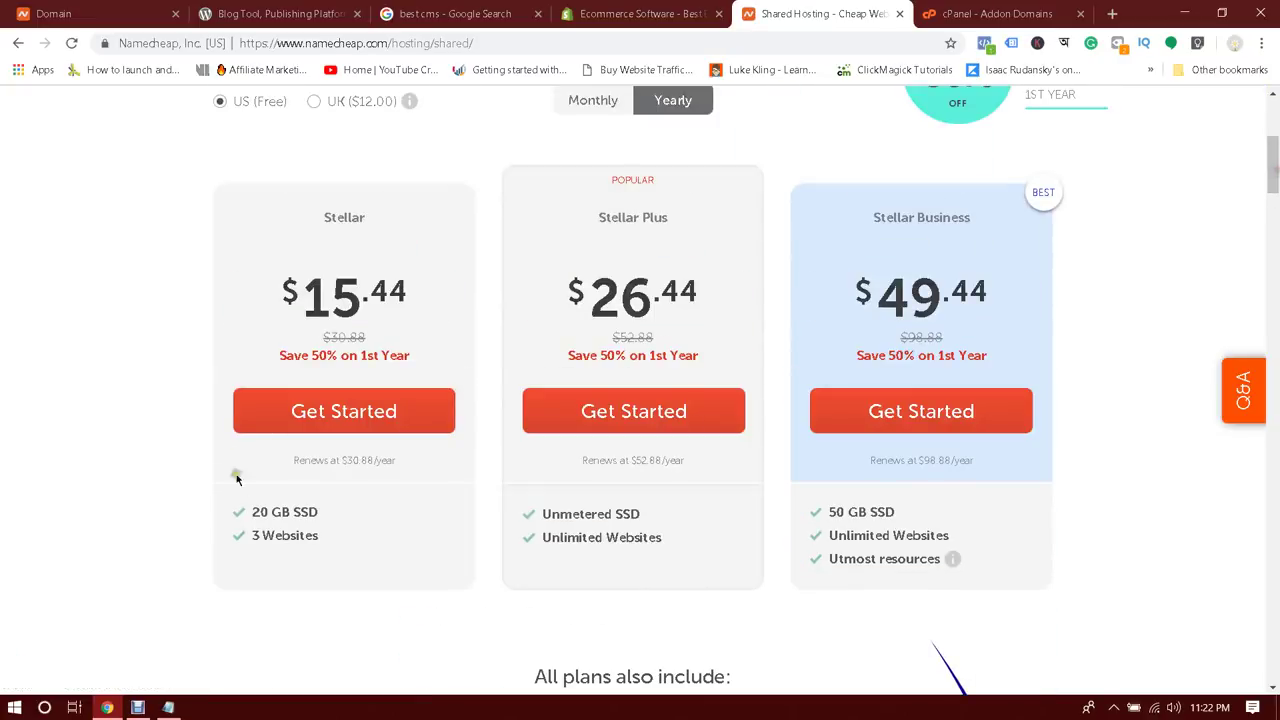
pyautogui.moveTo(252, 535); pyautogui.dragTo(320, 537)
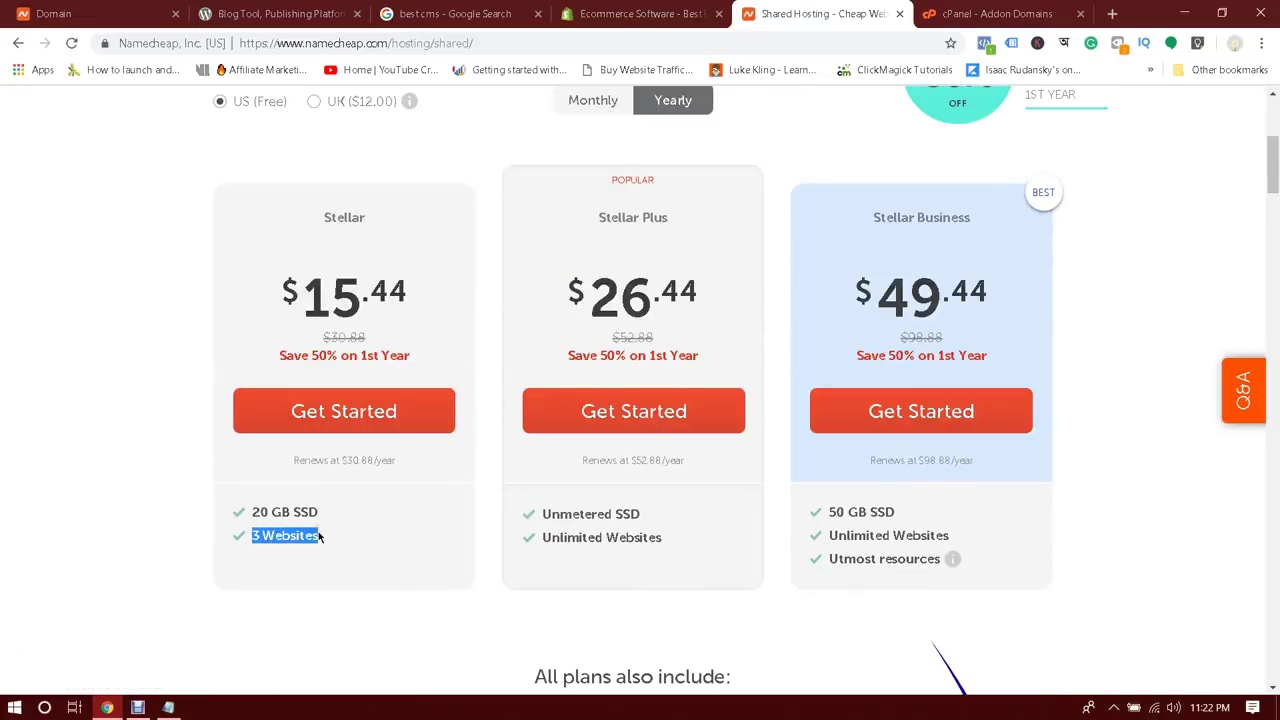
pyautogui.click(340, 551)
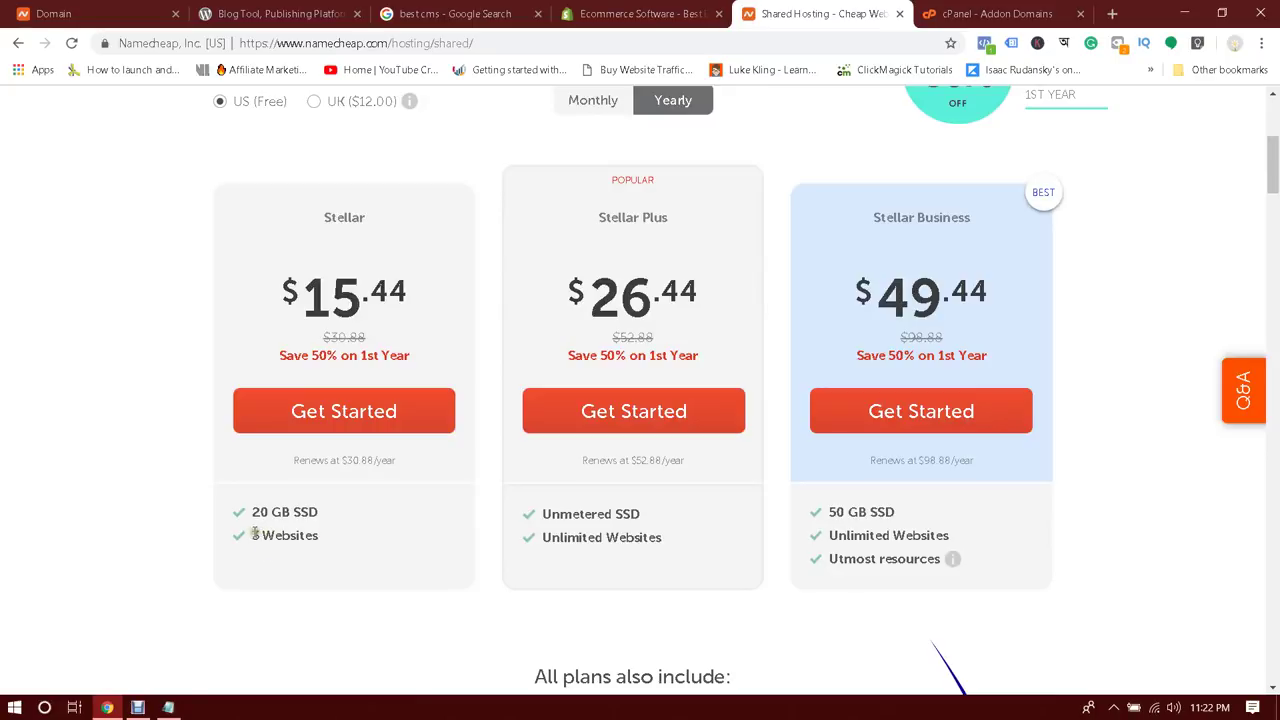
pyautogui.moveTo(254, 534); pyautogui.dragTo(318, 533)
pyautogui.click(337, 555)
pyautogui.moveTo(543, 537); pyautogui.dragTo(662, 545)
pyautogui.click(685, 555)
pyautogui.moveTo(826, 535); pyautogui.dragTo(929, 535)
pyautogui.click(850, 570)
pyautogui.scroll(3, 850, 570)
pyautogui.hotkey('ctrl', 'Tab')
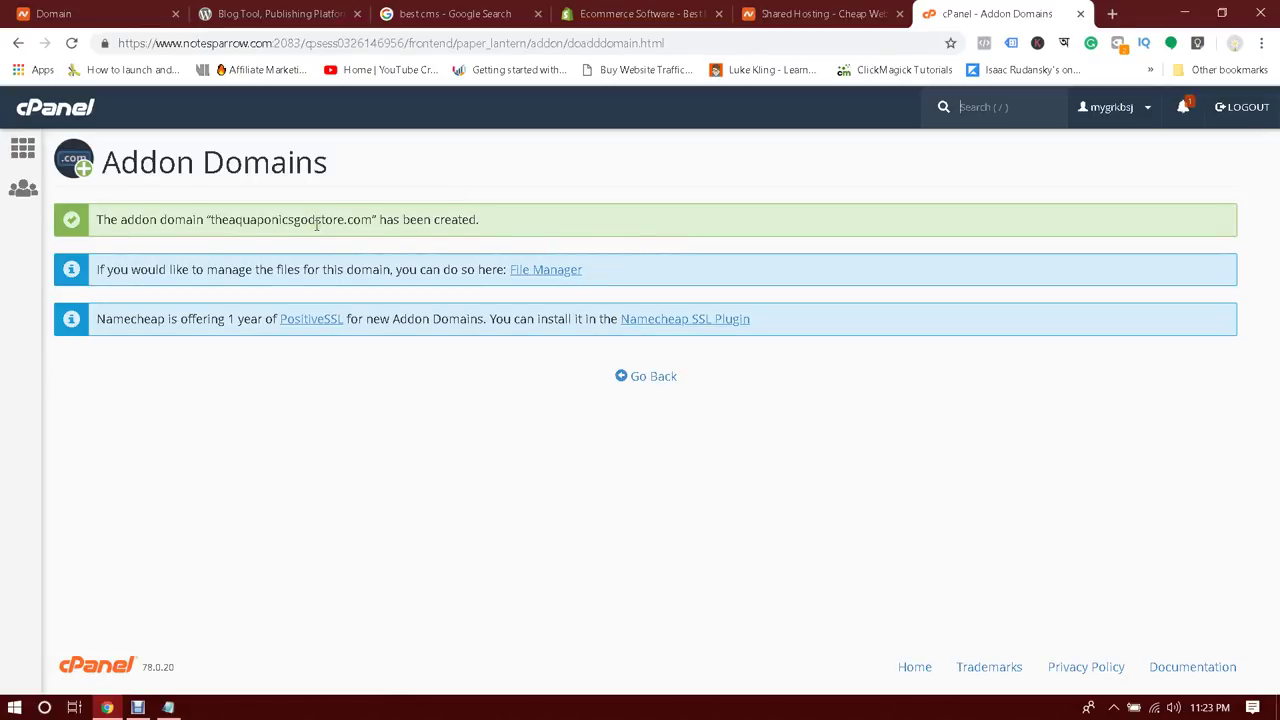
# Find theaquaponicsgodstore.com in the Addon Domains table and visit it, seeing the 'SORRY!' placeholder
pyautogui.click(655, 376)
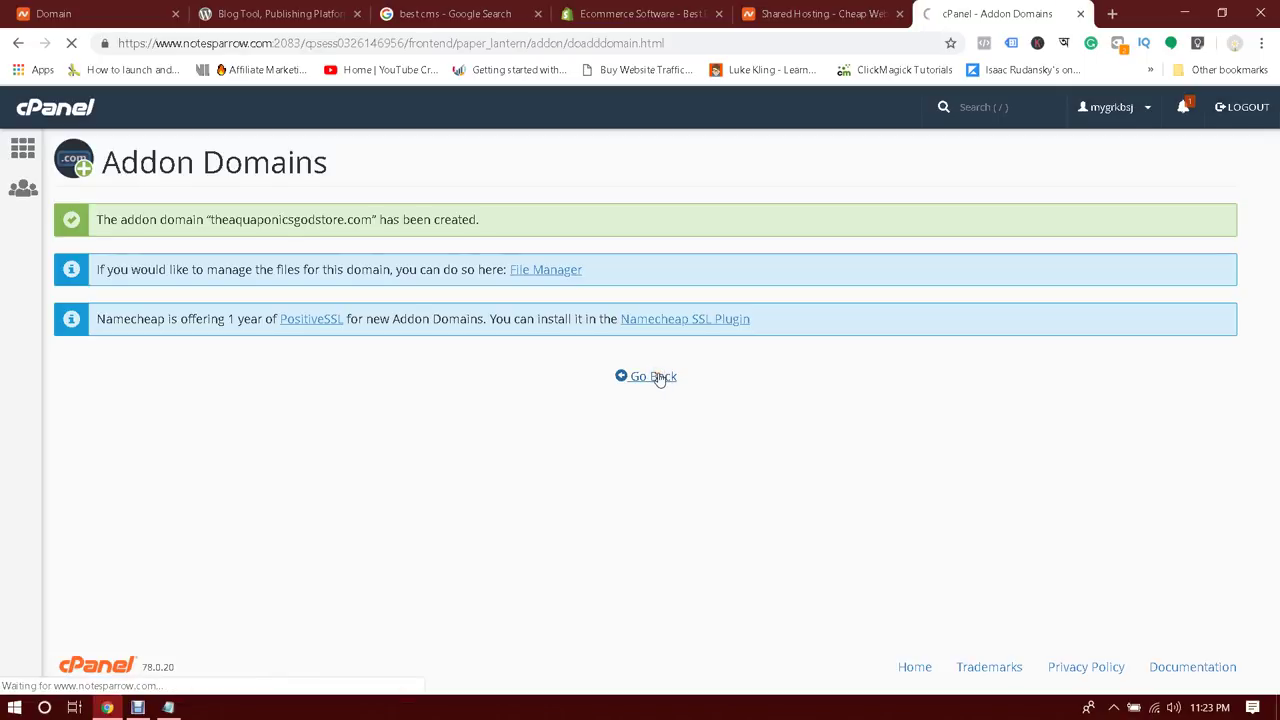
pyautogui.scroll(-2, 656, 379)
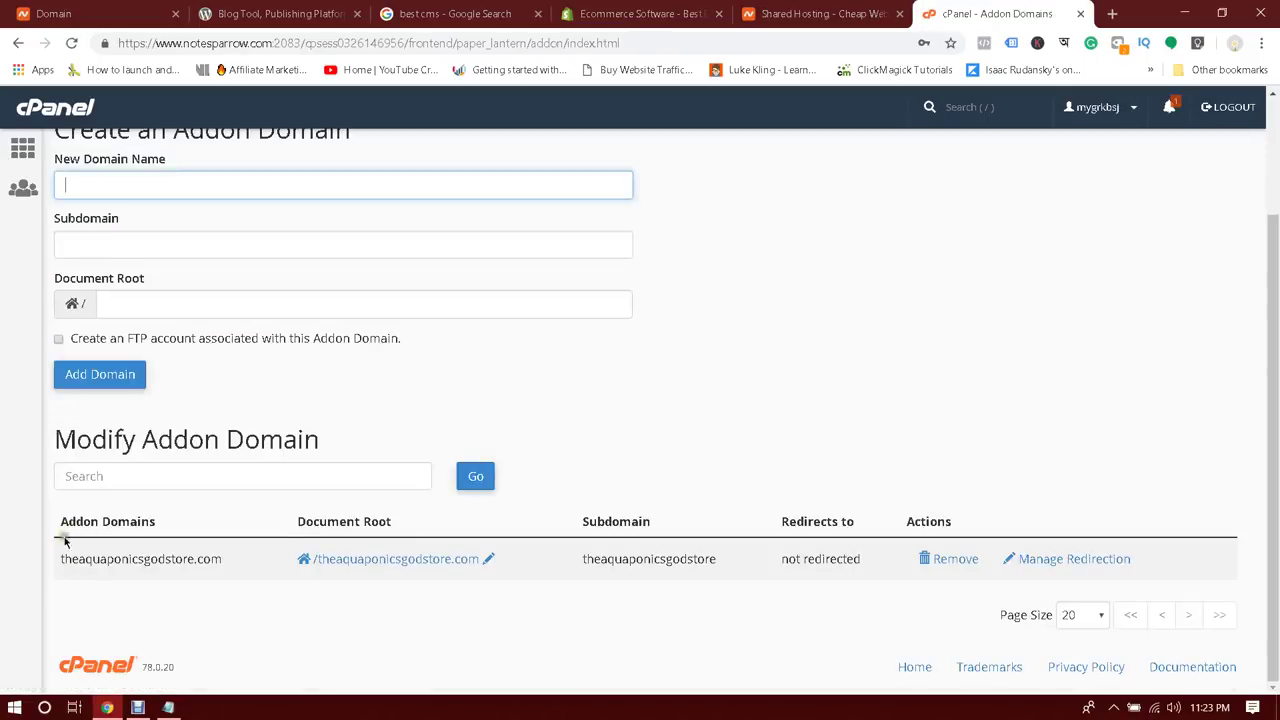
pyautogui.moveTo(60, 558); pyautogui.dragTo(229, 571)
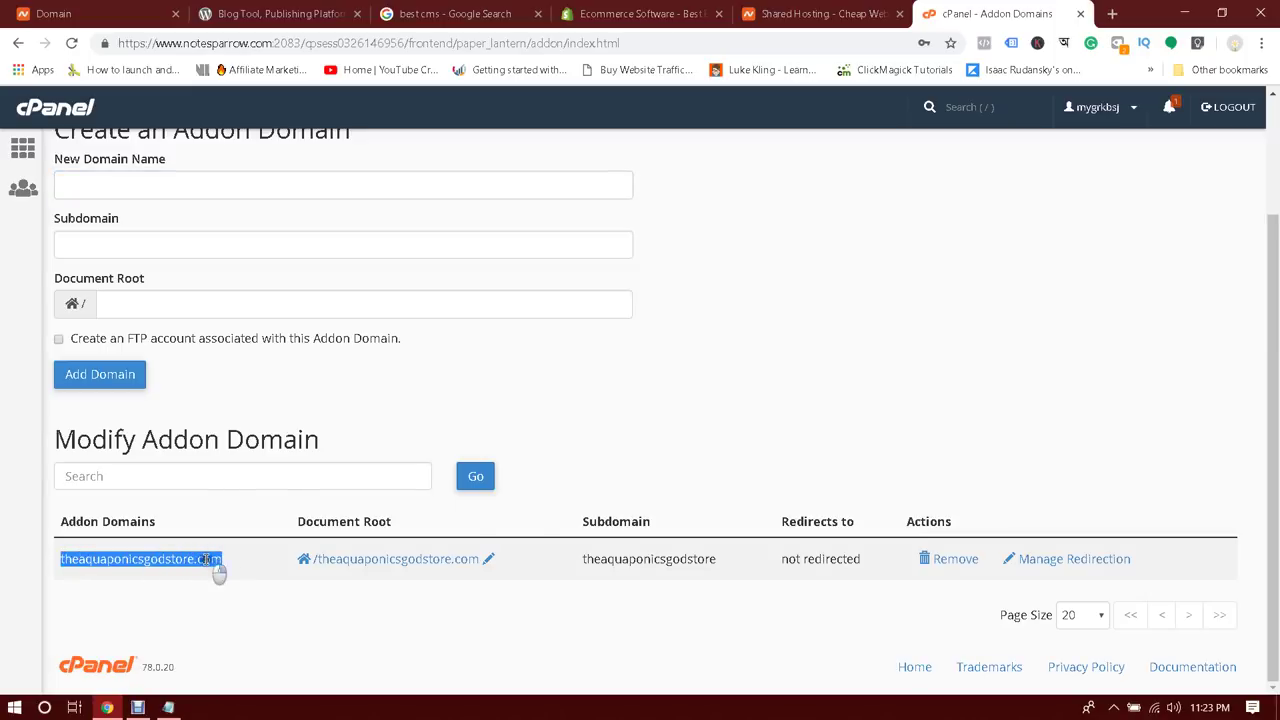
pyautogui.rightClick(212, 566)
pyautogui.click(300, 446)
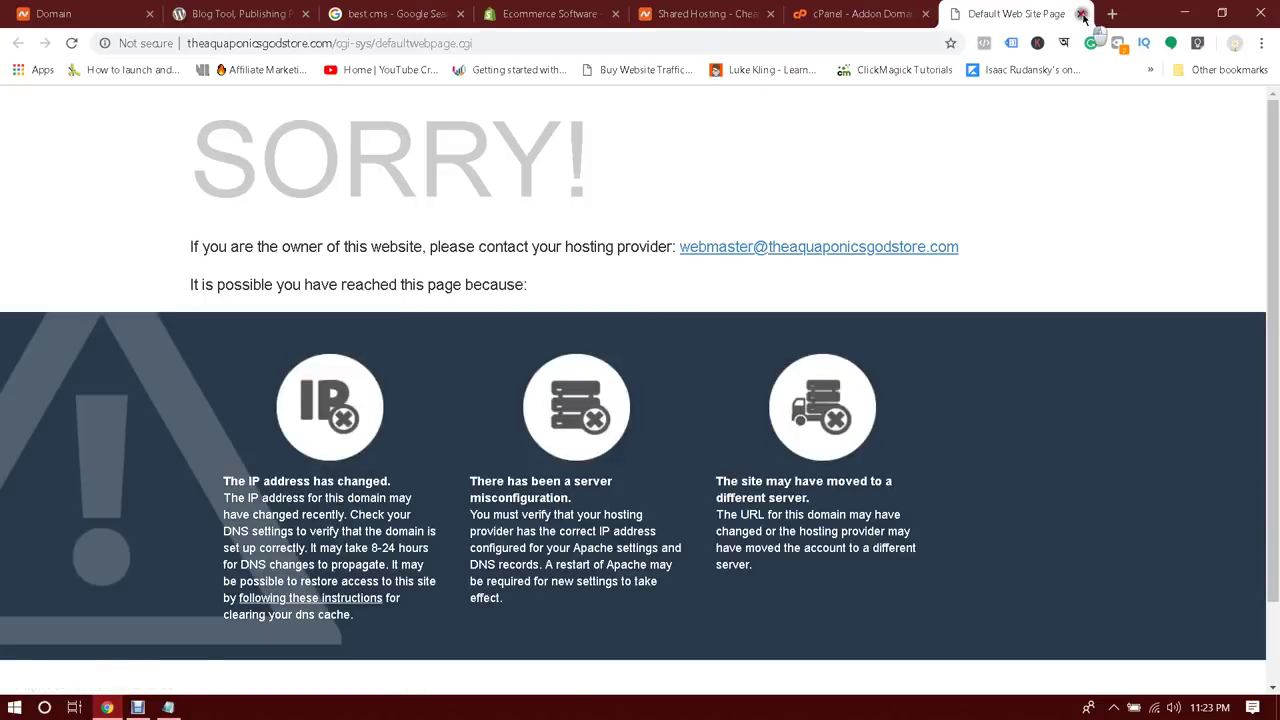
pyautogui.click(1082, 14)
# Copy the domain name and open a new incognito window
pyautogui.rightClick(146, 562)
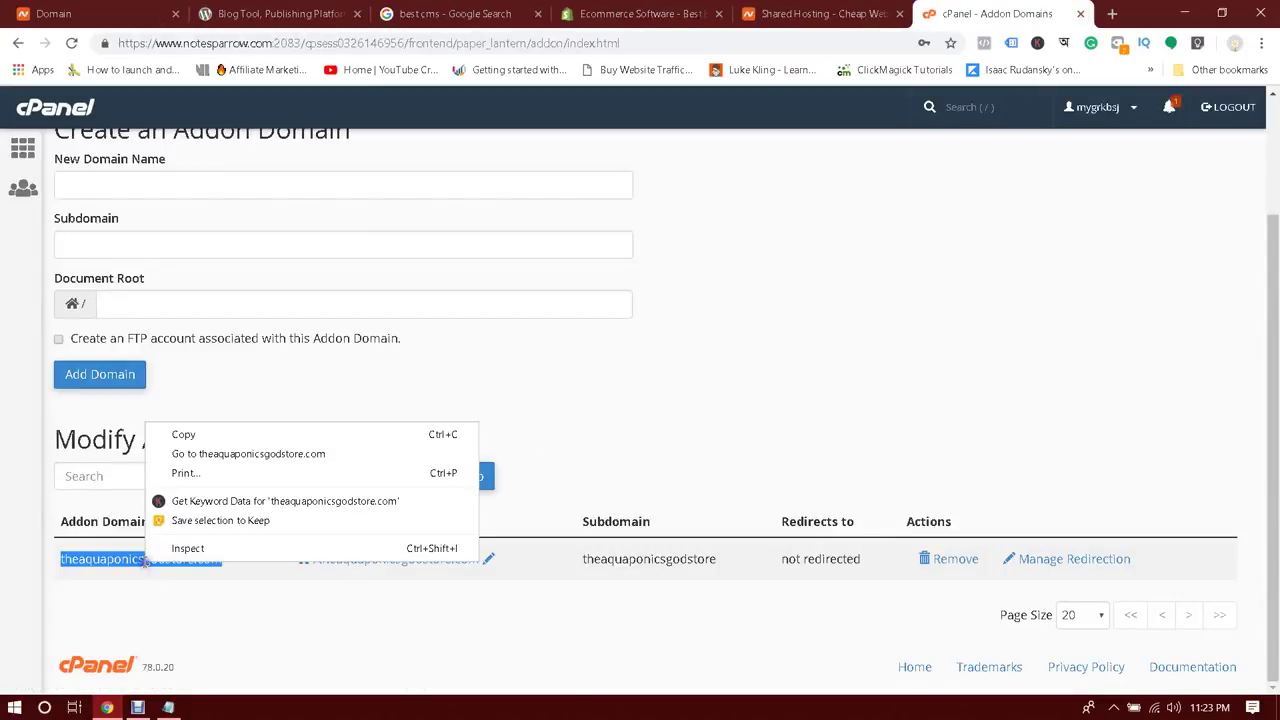
pyautogui.click(184, 436)
pyautogui.click(1262, 43)
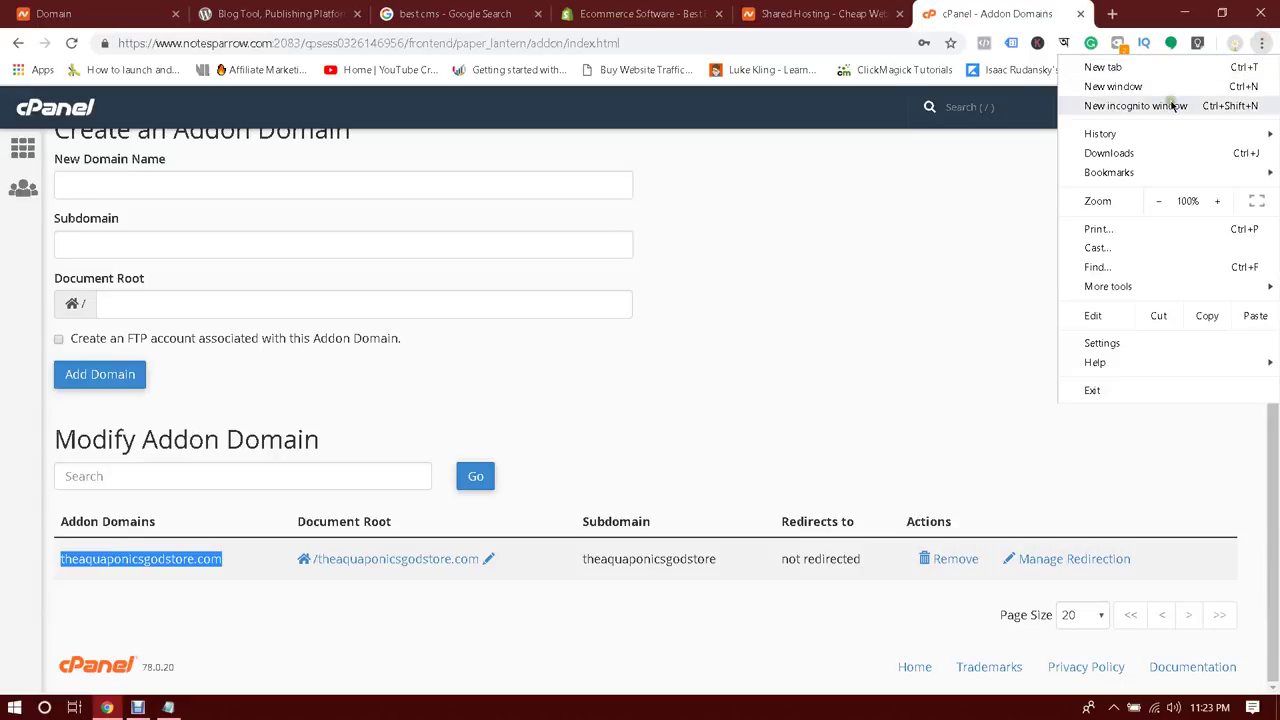
pyautogui.click(1174, 106)
pyautogui.rightClick(576, 45)
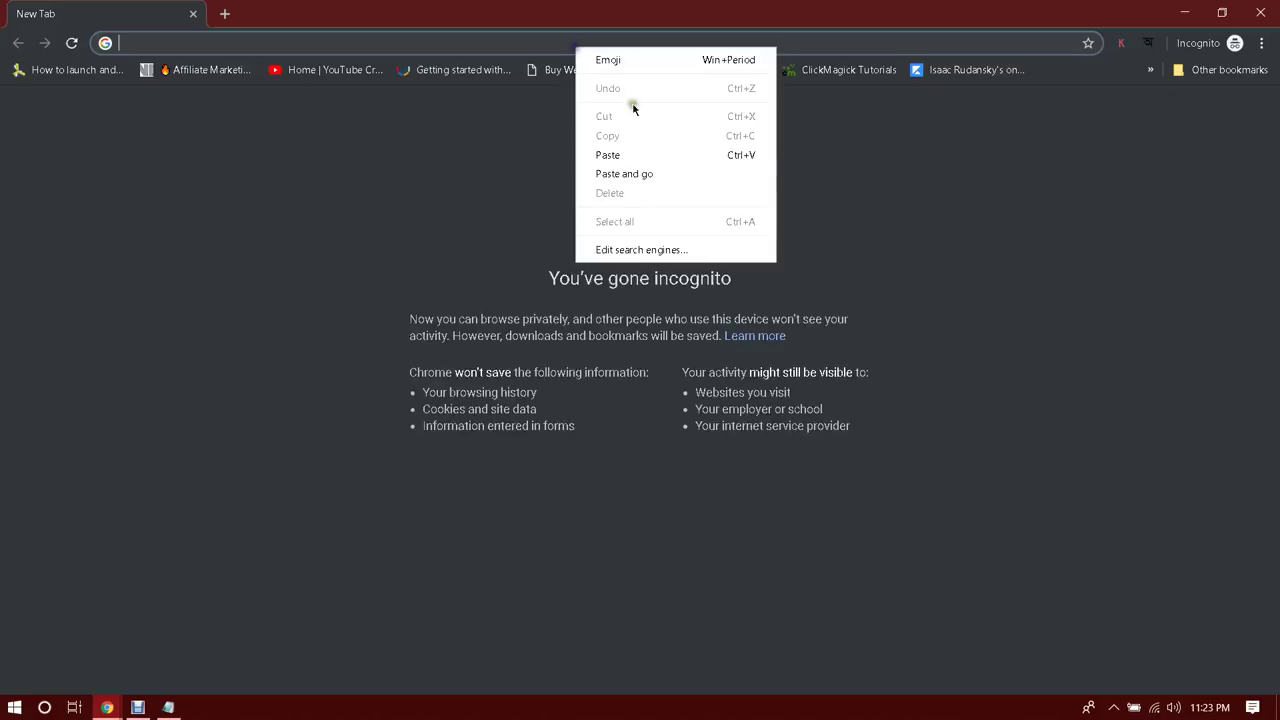
# Load theaquaponicsgodstore.com in the incognito window, showing an empty 'Index of /' listing
pyautogui.click(649, 173)
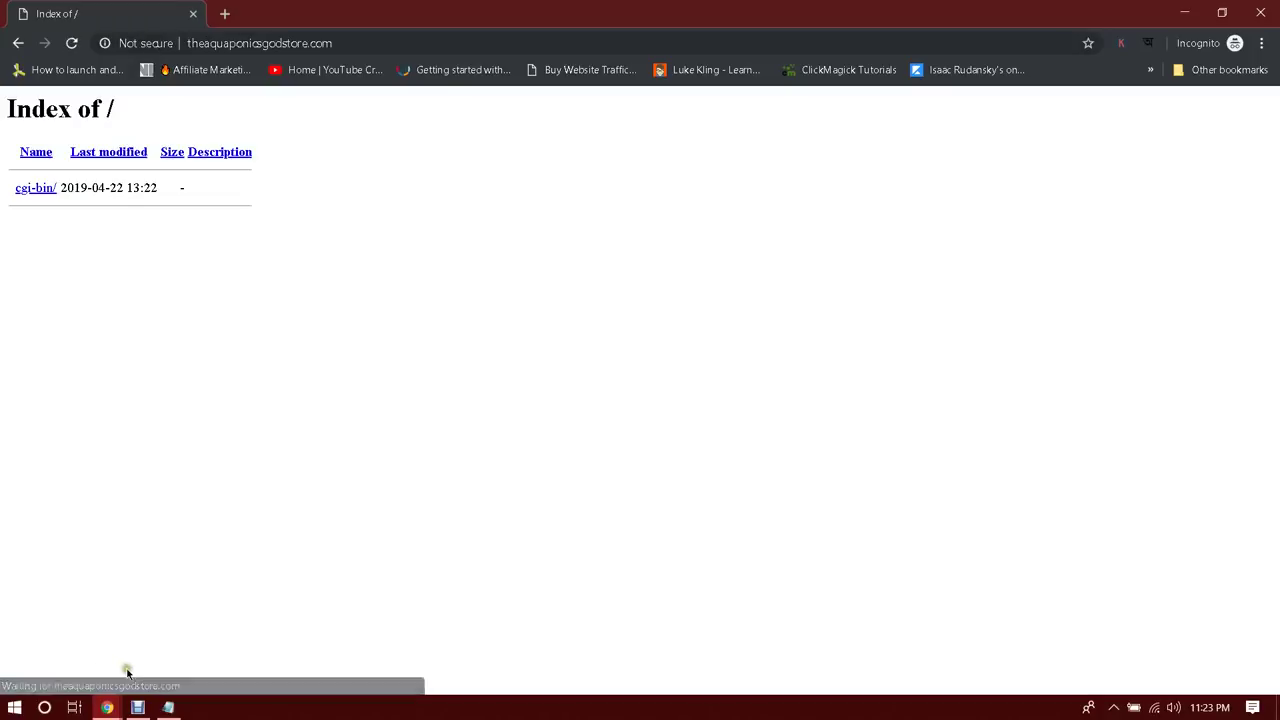
pyautogui.click(137, 707)
pyautogui.click(458, 430)
pyautogui.click(221, 352)
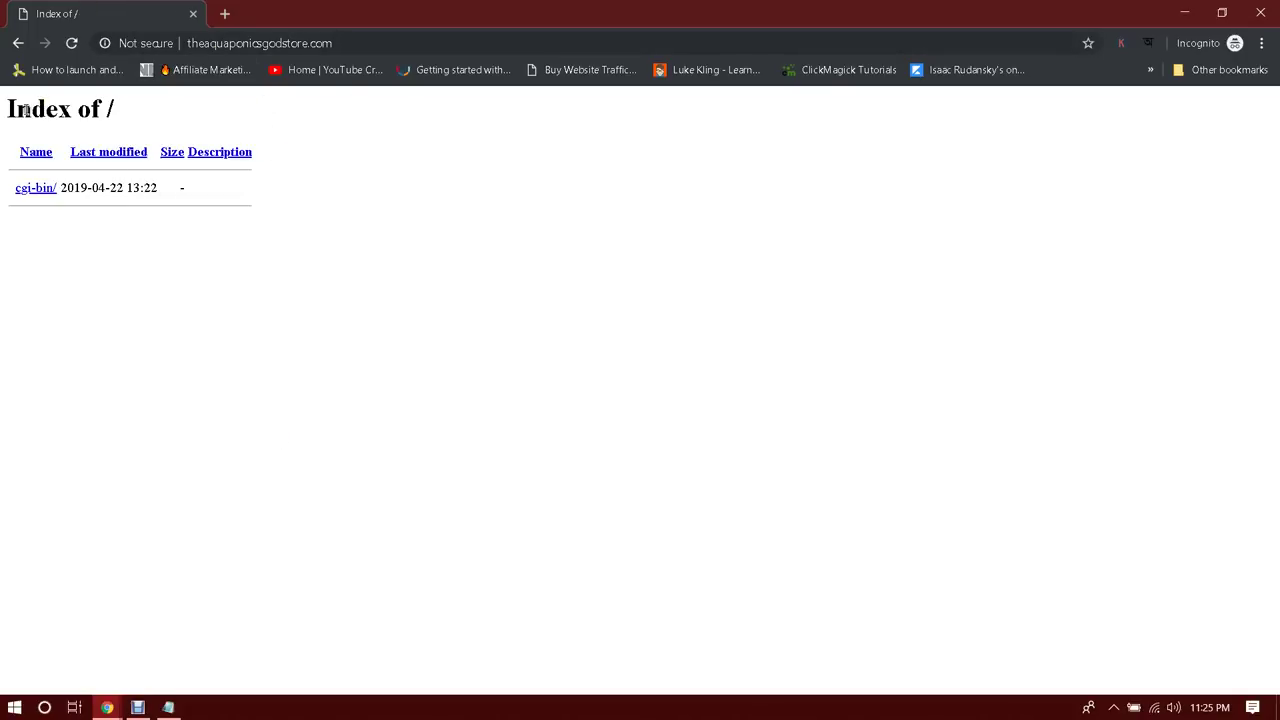
# Close the incognito window to return to cPanel's Addon Domains page
pyautogui.moveTo(5, 108); pyautogui.dragTo(116, 114)
pyautogui.click(114, 110)
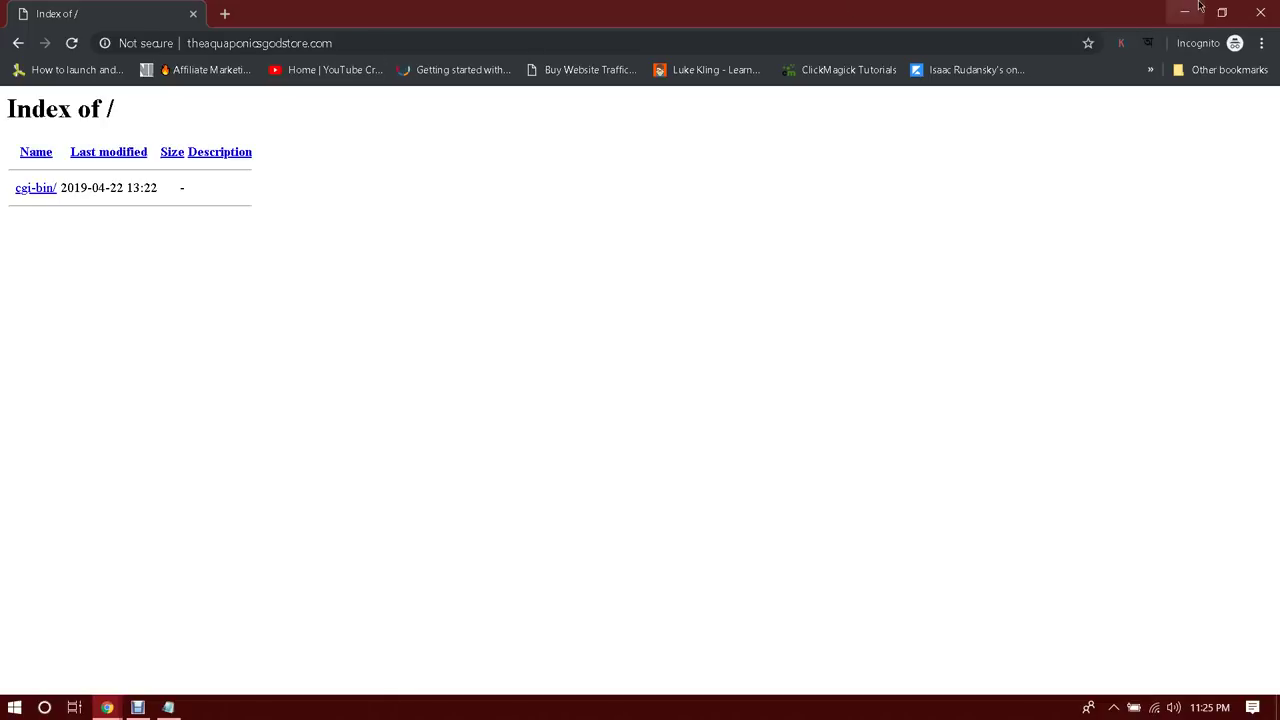
pyautogui.click(1260, 12)
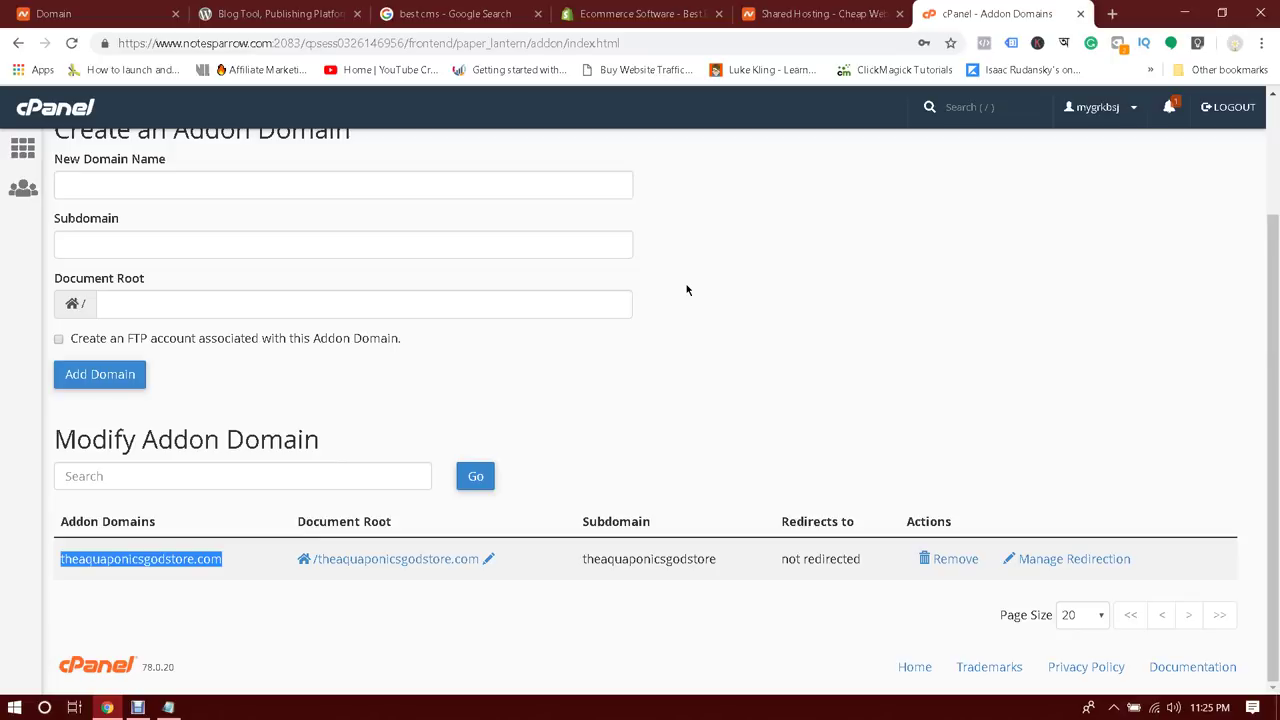
# Close the Namecheap, WordPress.org, search, ecommerce and shared hosting tabs, then return to cPanel home
pyautogui.scroll(2, 688, 288)
pyautogui.scroll(-1, 746, 337)
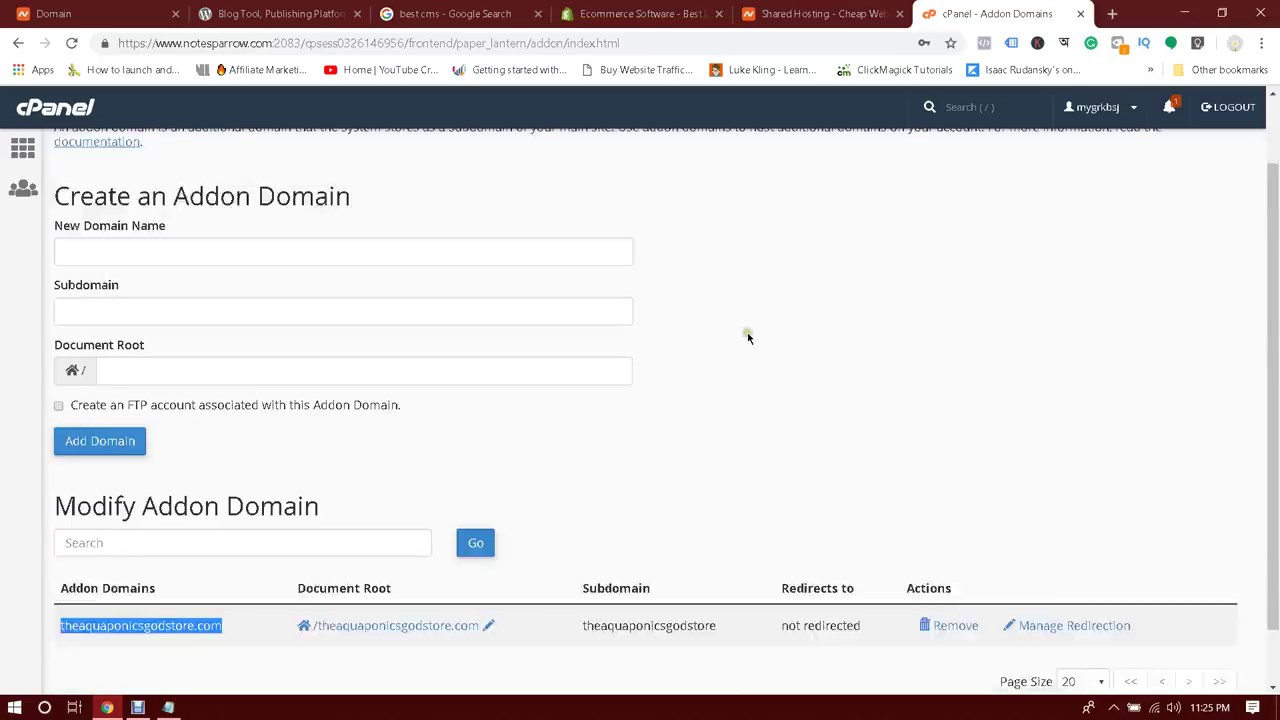
pyautogui.scroll(1, 747, 339)
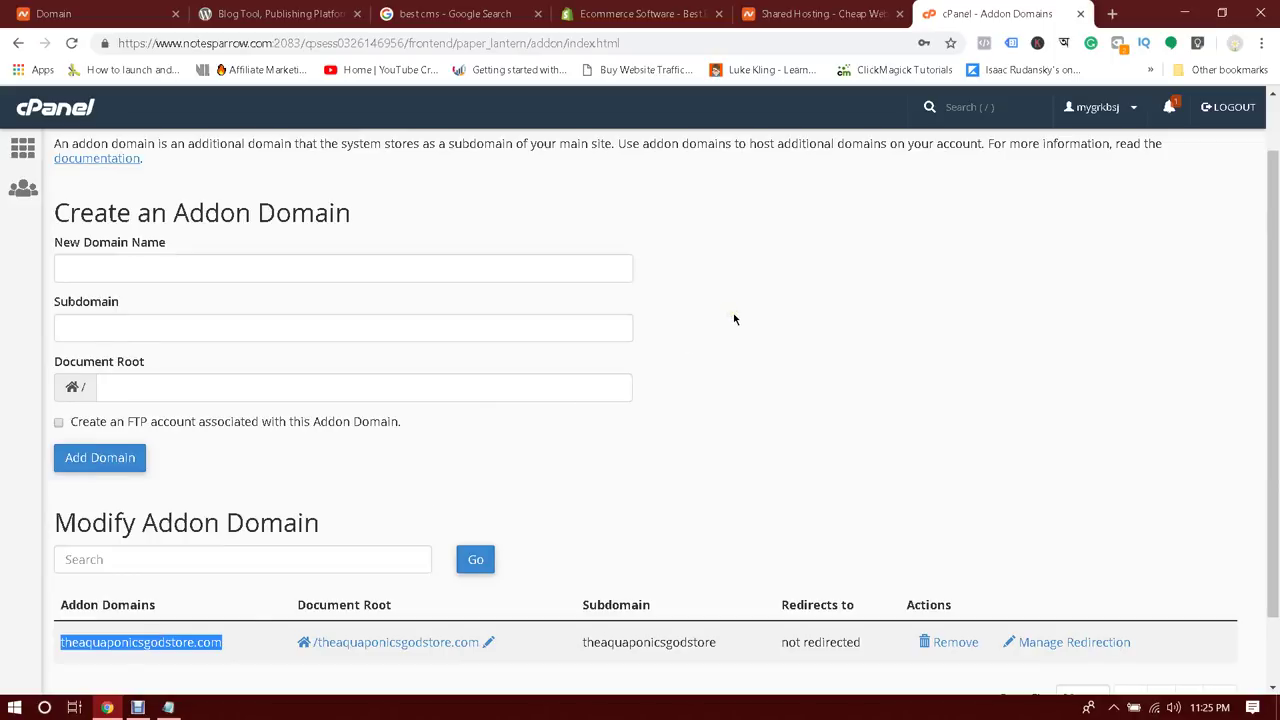
pyautogui.scroll(1, 730, 300)
pyautogui.click(718, 279)
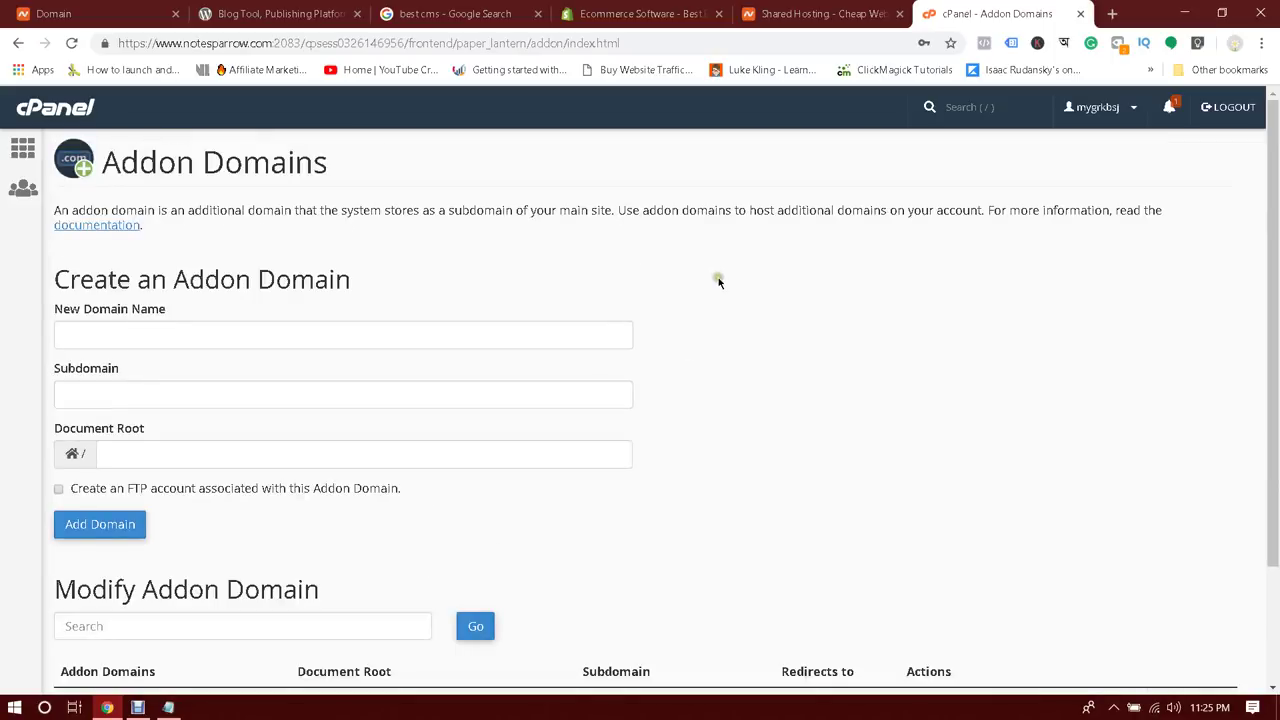
pyautogui.click(114, 6)
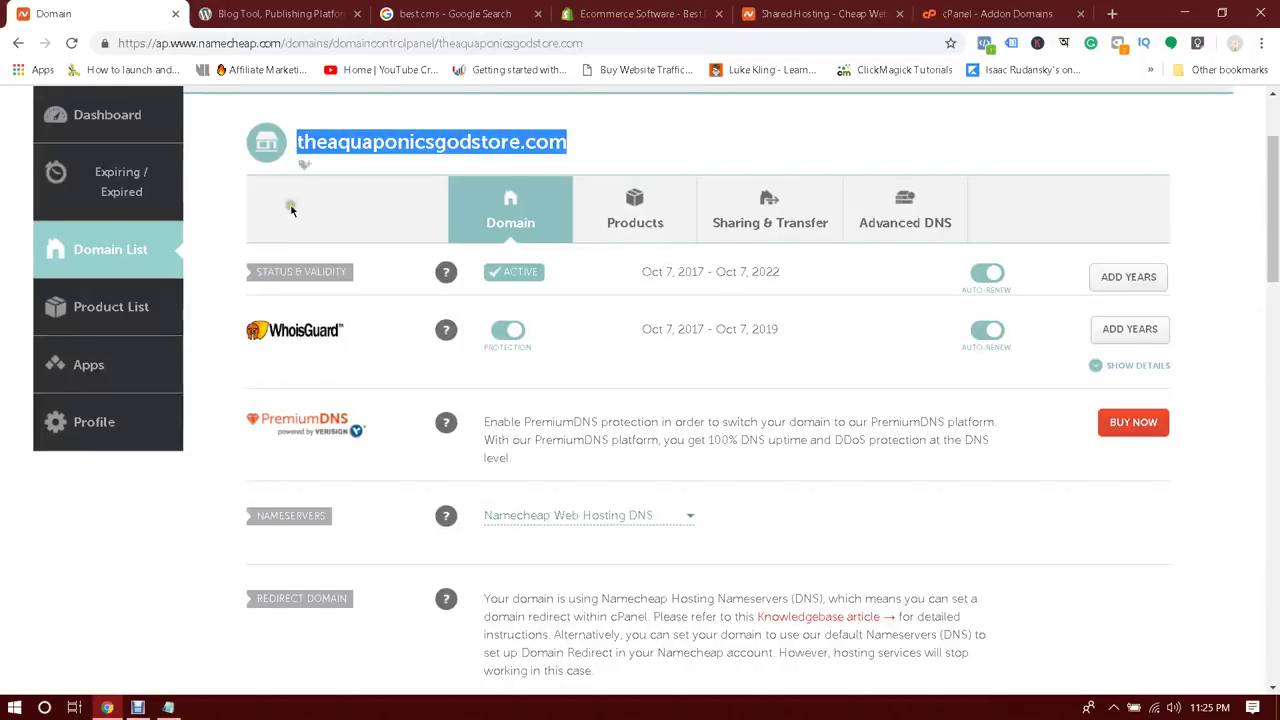
pyautogui.click(175, 13)
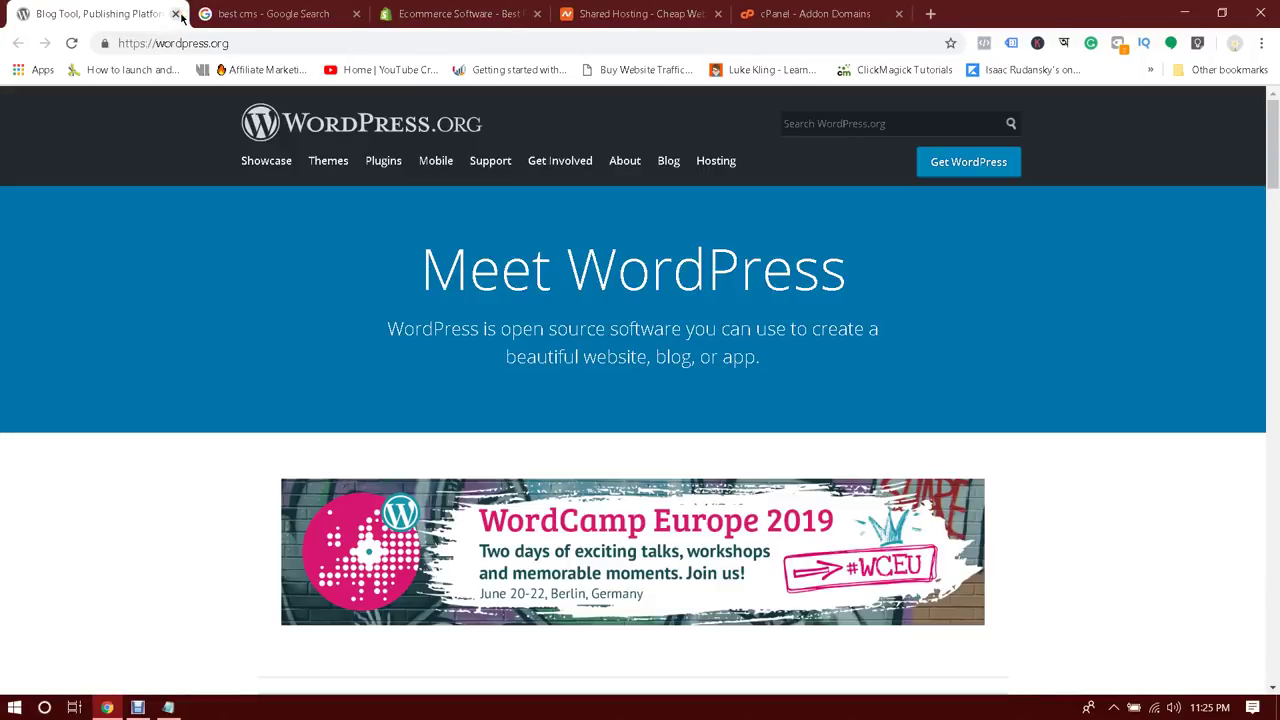
pyautogui.click(176, 14)
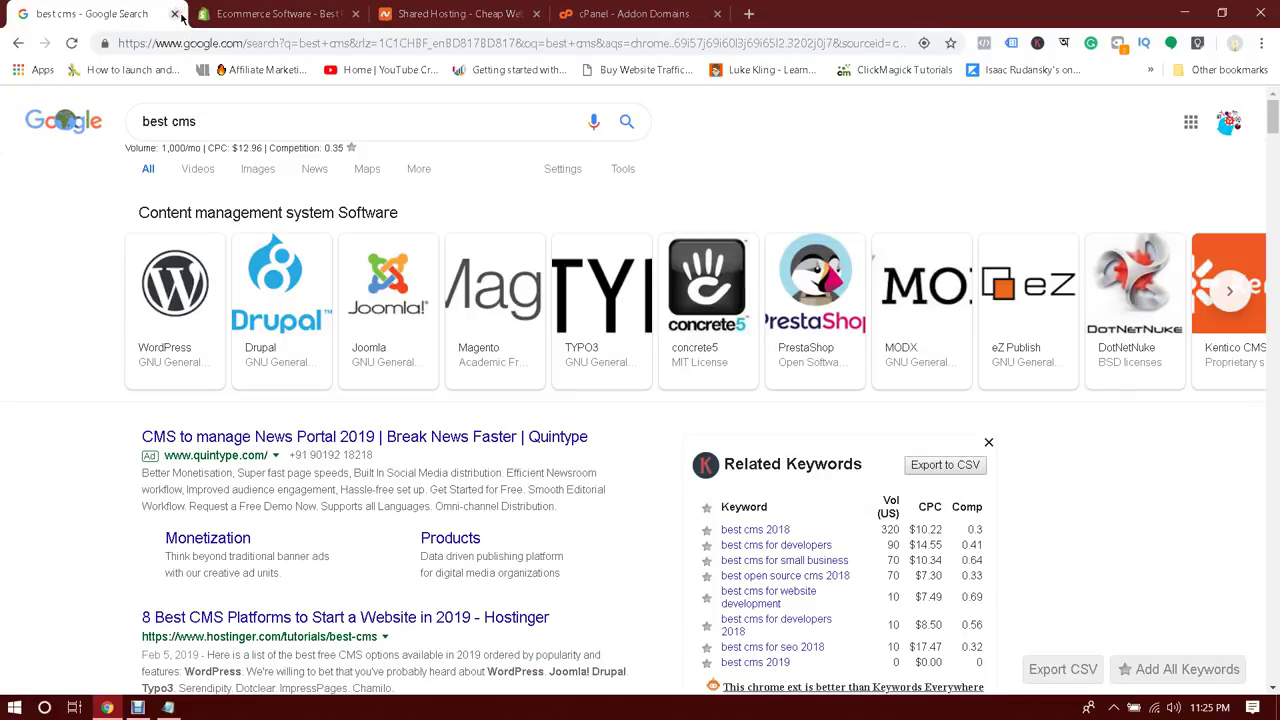
pyautogui.click(176, 14)
pyautogui.click(176, 14)
pyautogui.click(176, 14)
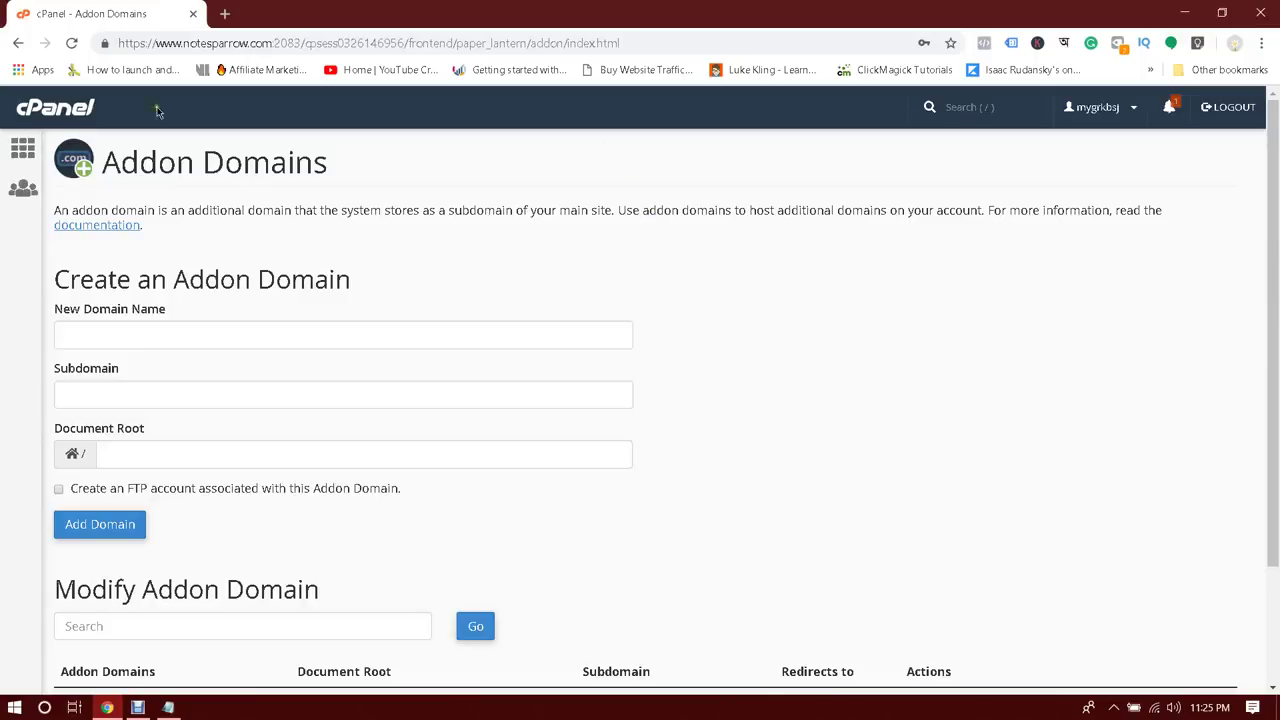
pyautogui.click(22, 108)
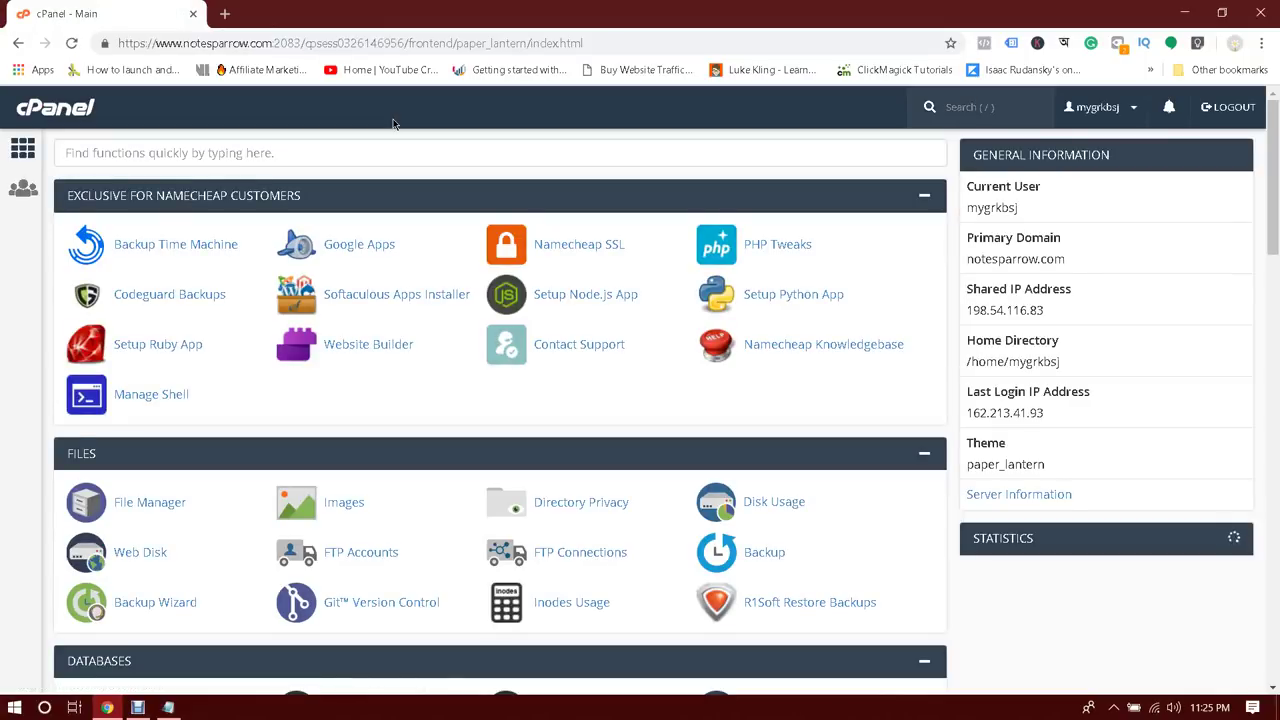
# Open the WordPress installer in Softaculous and bring up its install form
pyautogui.moveTo(1273, 112); pyautogui.dragTo(1275, 575)
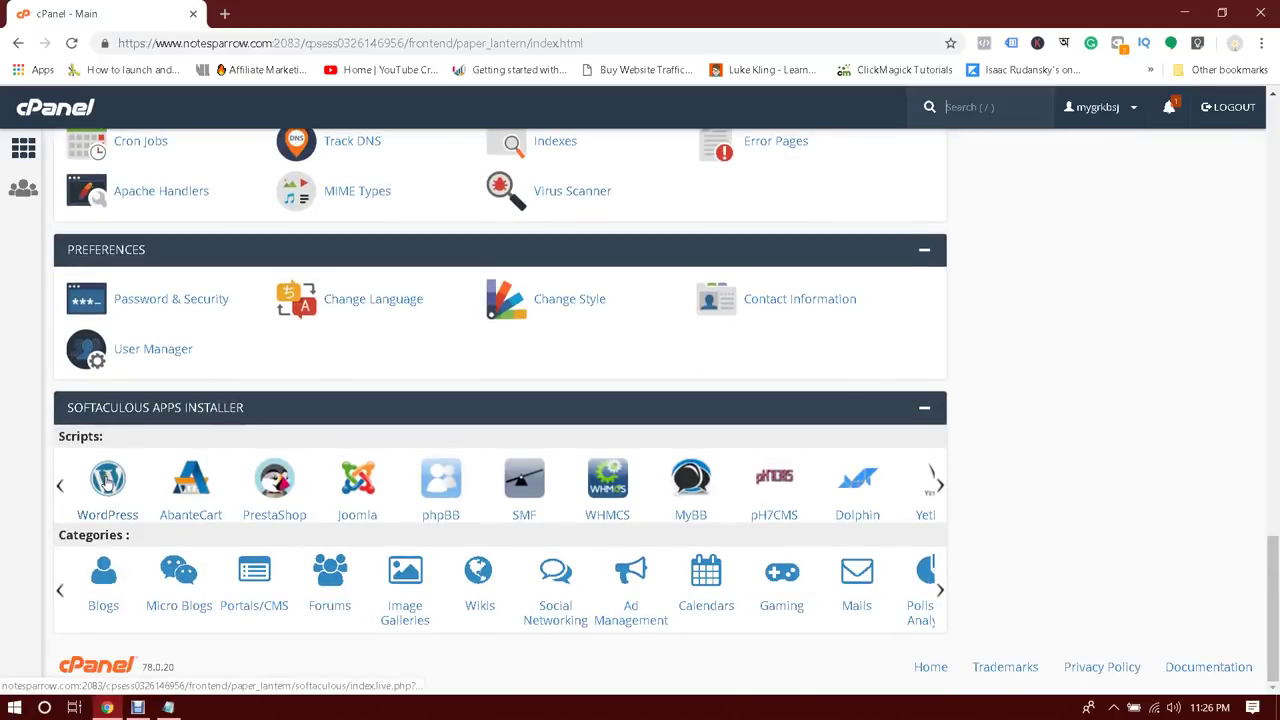
pyautogui.click(110, 478)
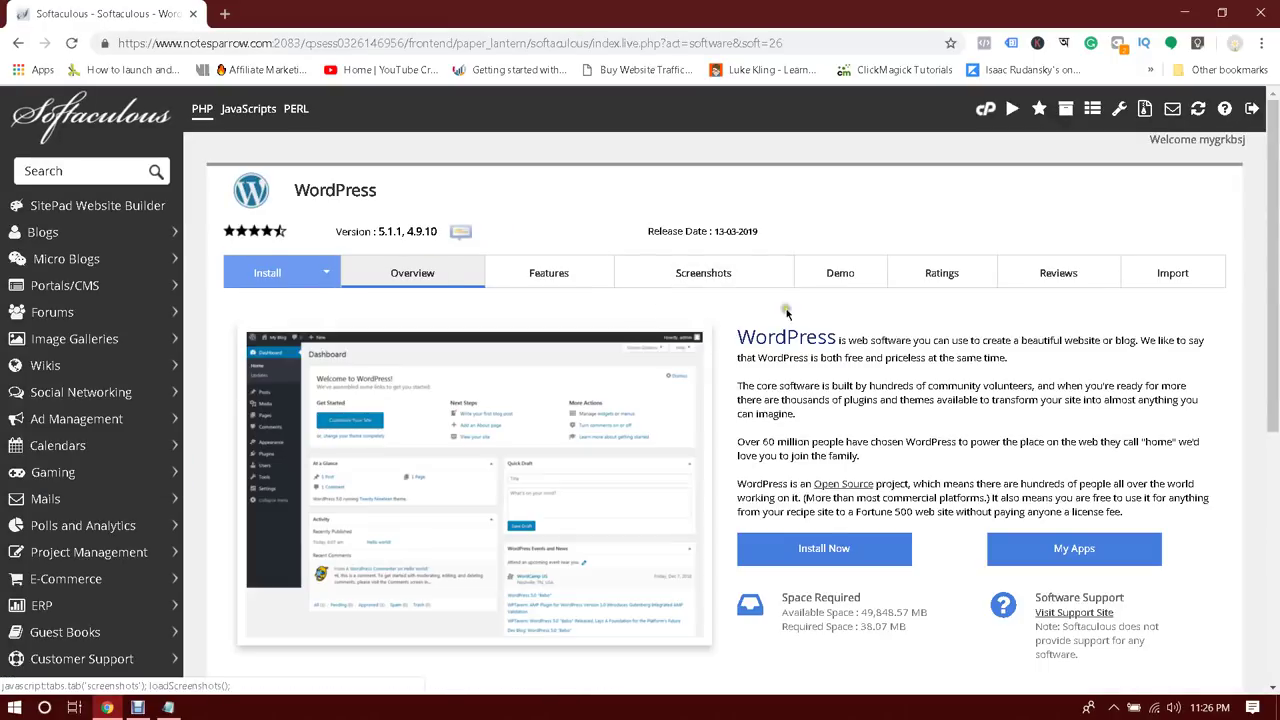
pyautogui.scroll(-3, 786, 310)
pyautogui.scroll(3, 860, 320)
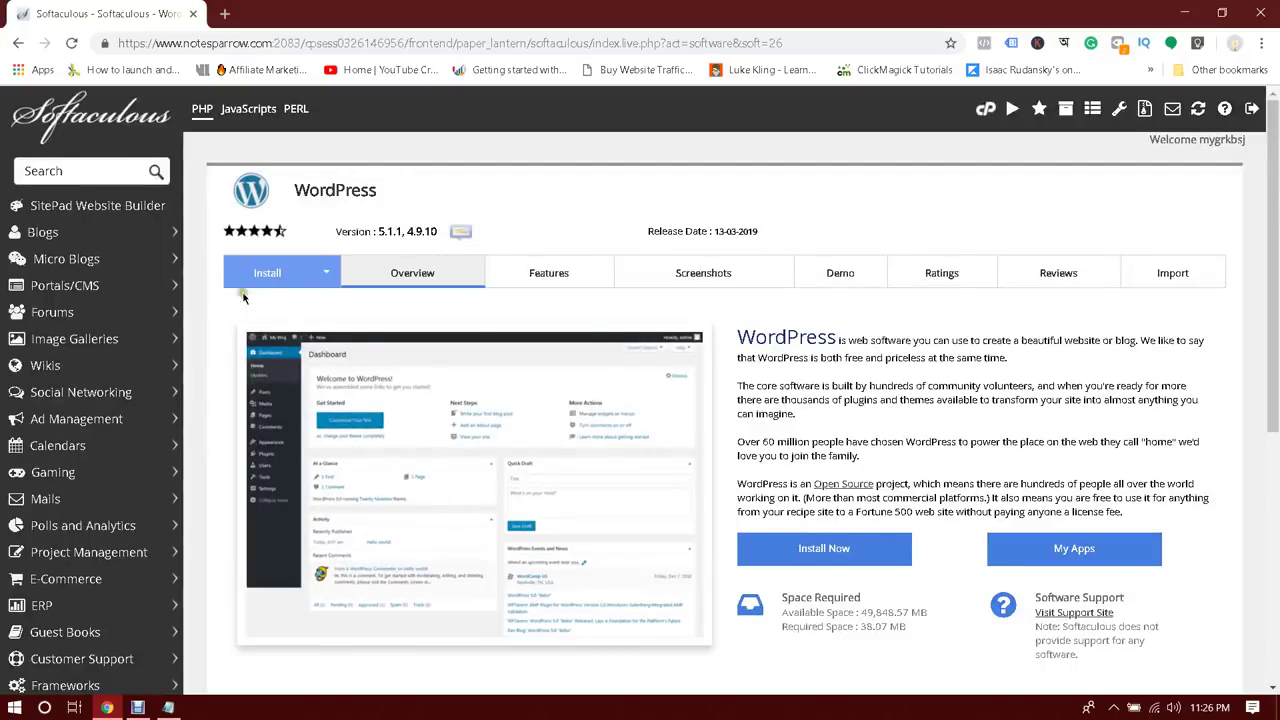
pyautogui.scroll(-4, 270, 281)
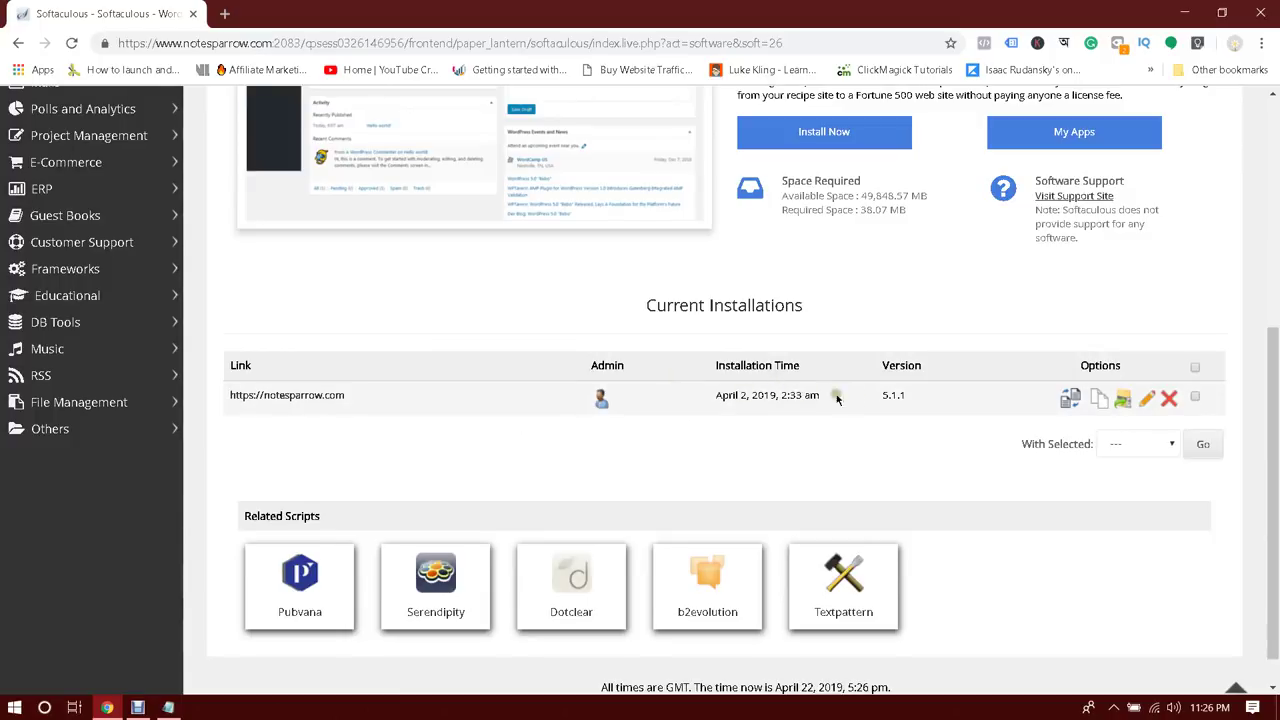
pyautogui.scroll(3, 870, 398)
pyautogui.scroll(1, 875, 400)
pyautogui.scroll(-3, 791, 345)
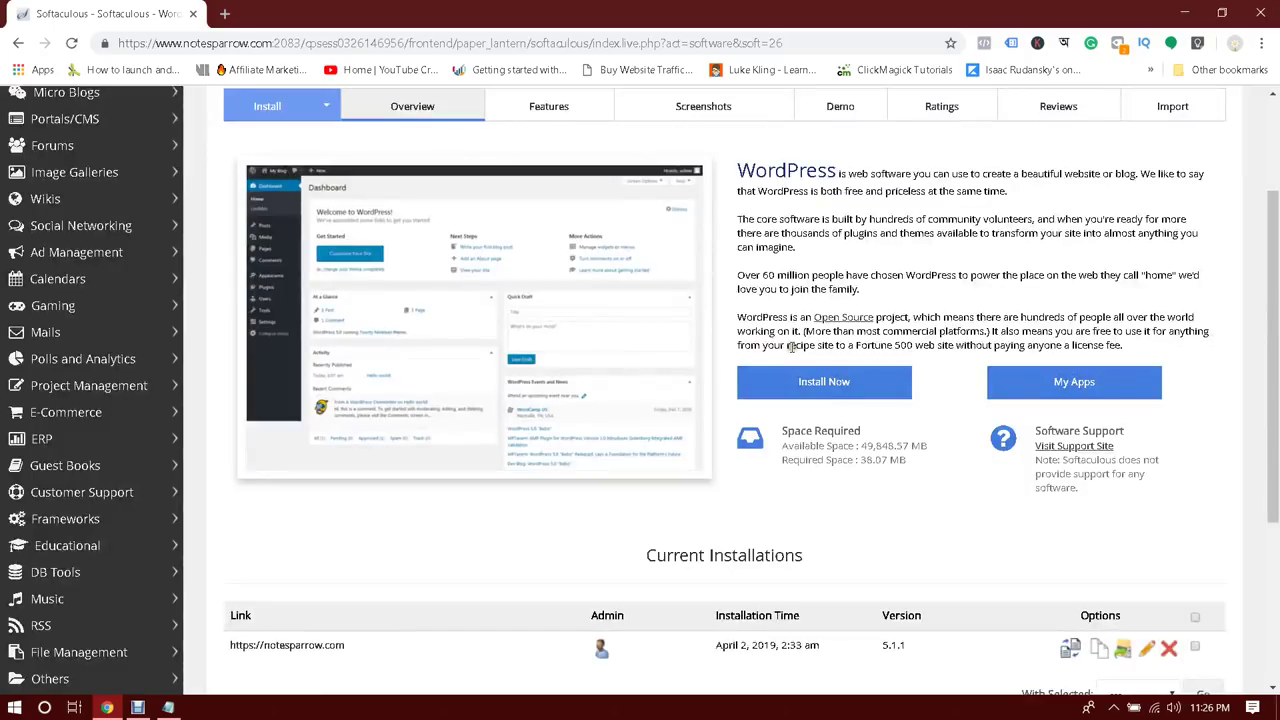
pyautogui.scroll(3, 792, 348)
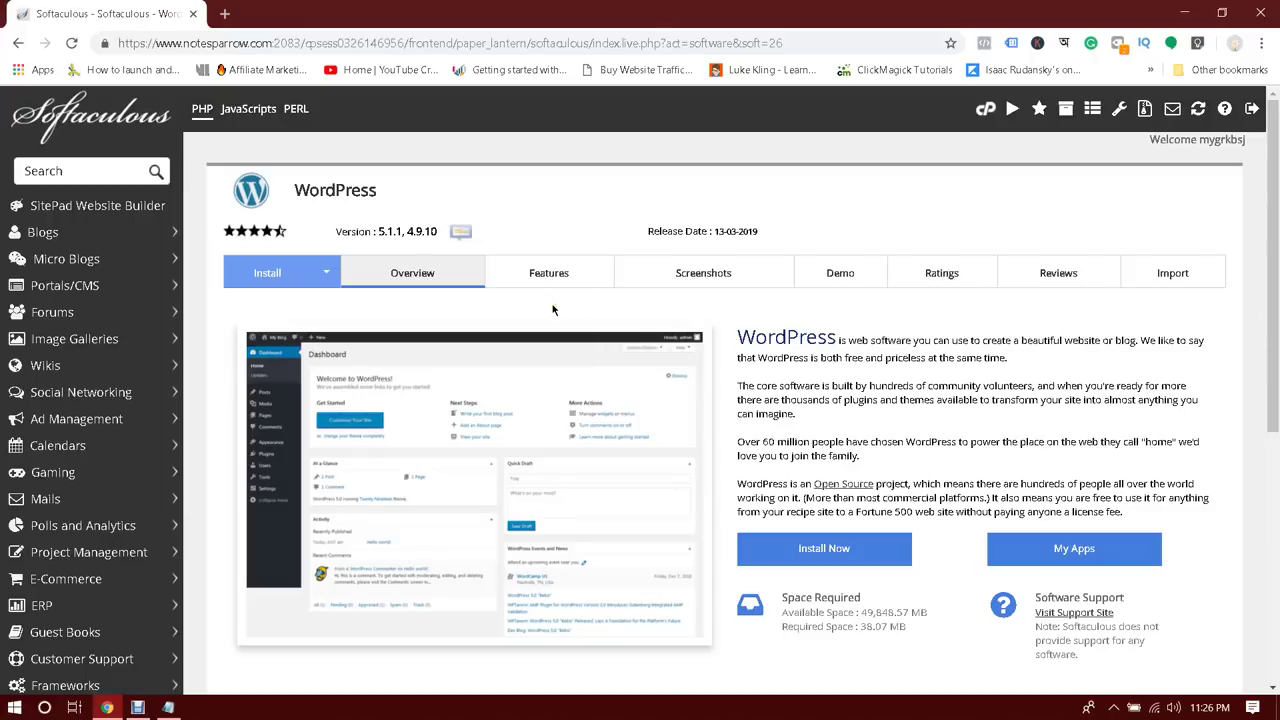
pyautogui.click(266, 272)
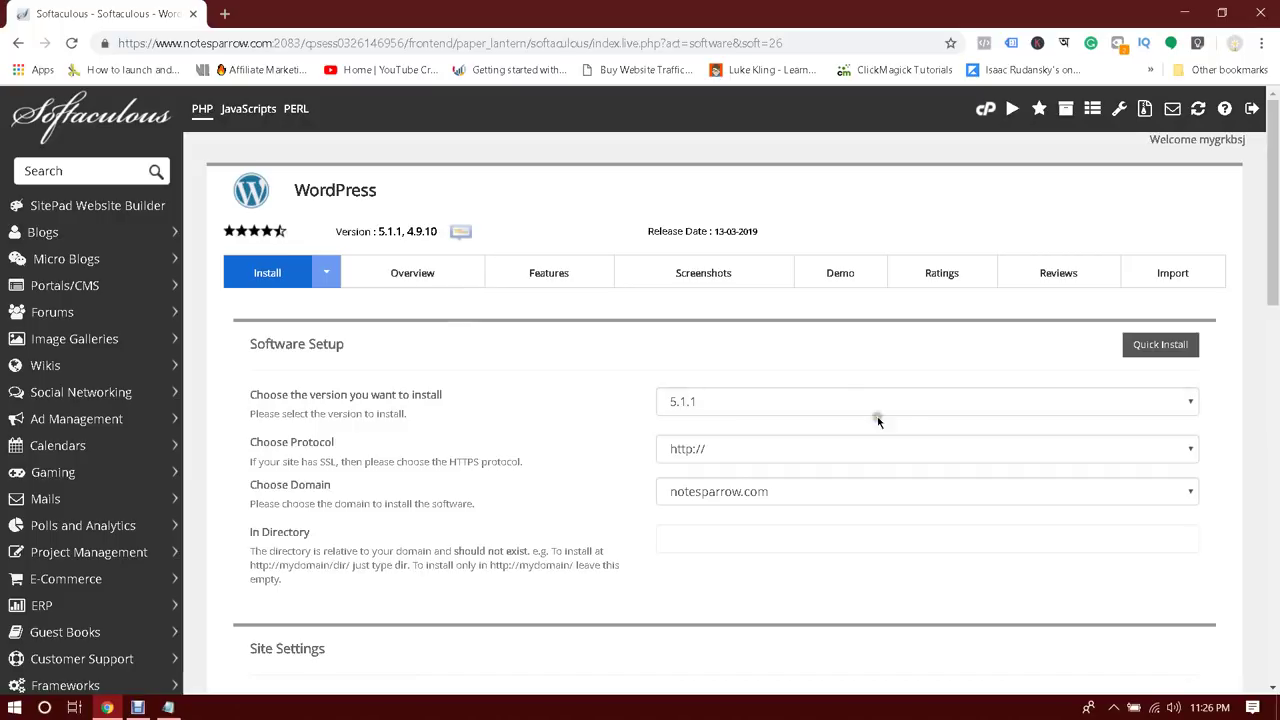
# Keep WordPress version 5.1.1 in the version list
pyautogui.click(908, 407)
pyautogui.click(908, 407)
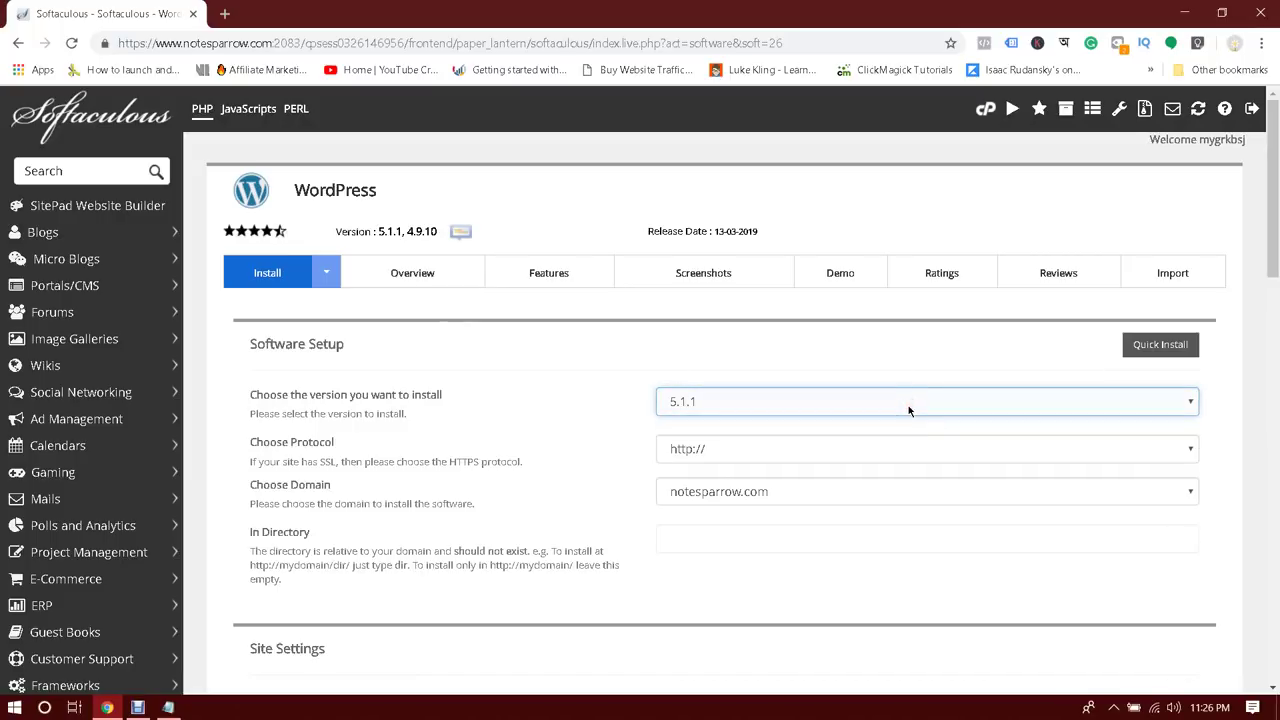
pyautogui.click(908, 405)
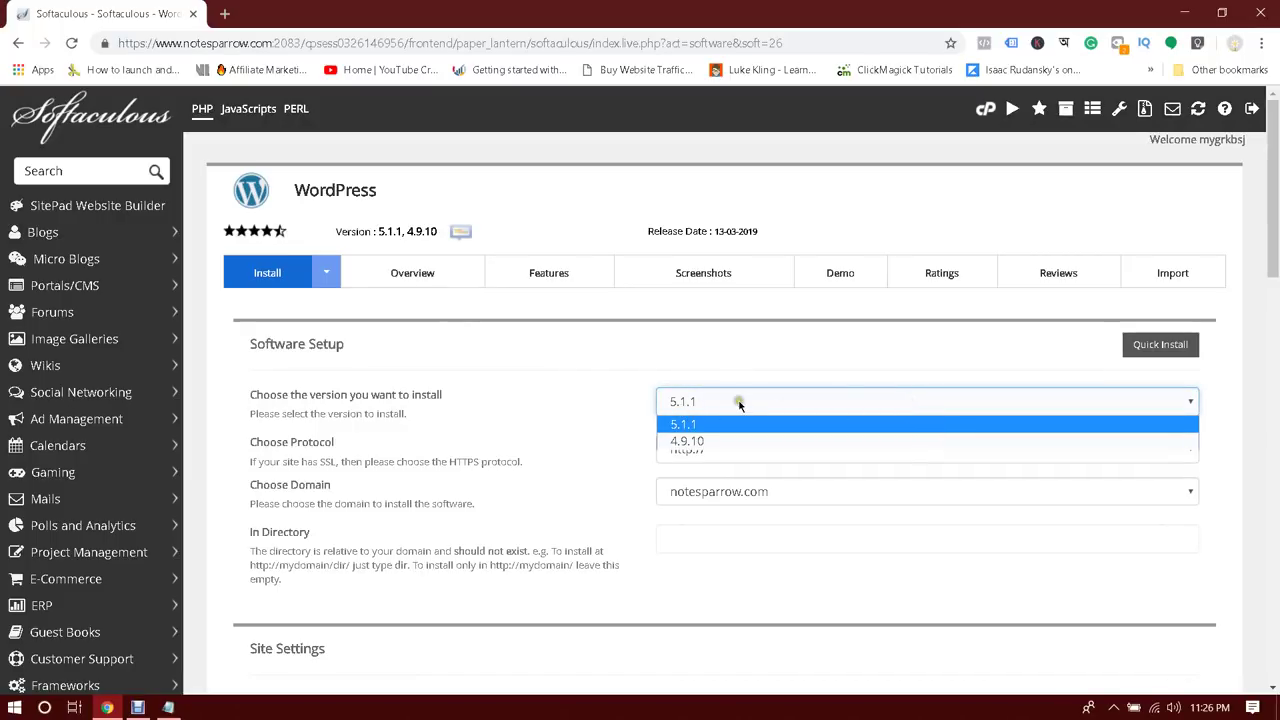
pyautogui.click(507, 398)
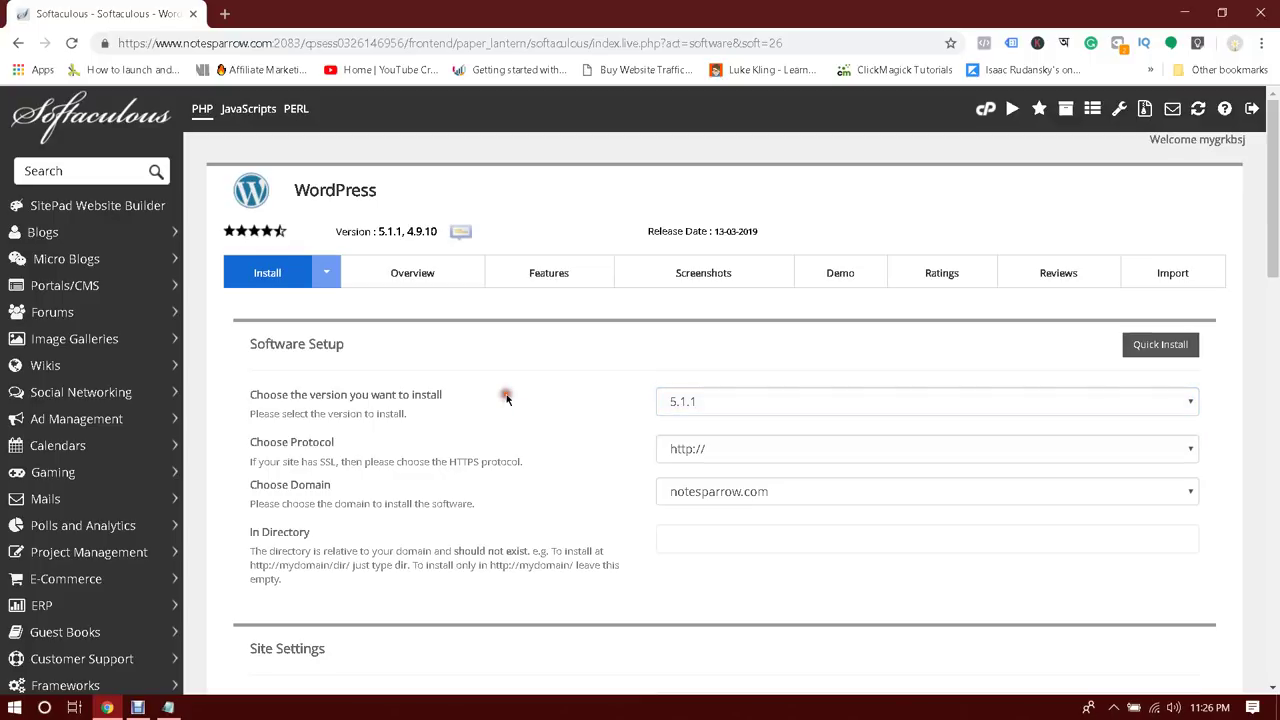
pyautogui.scroll(-1, 507, 400)
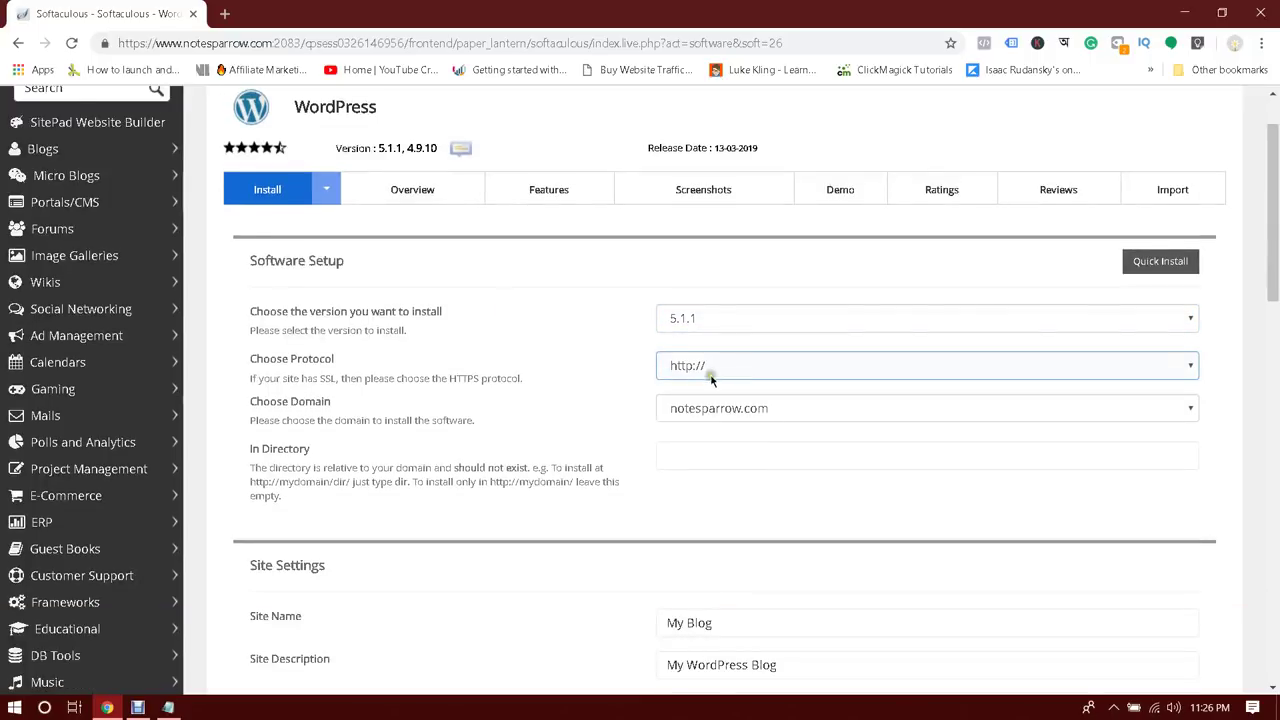
pyautogui.click(748, 367)
pyautogui.click(748, 368)
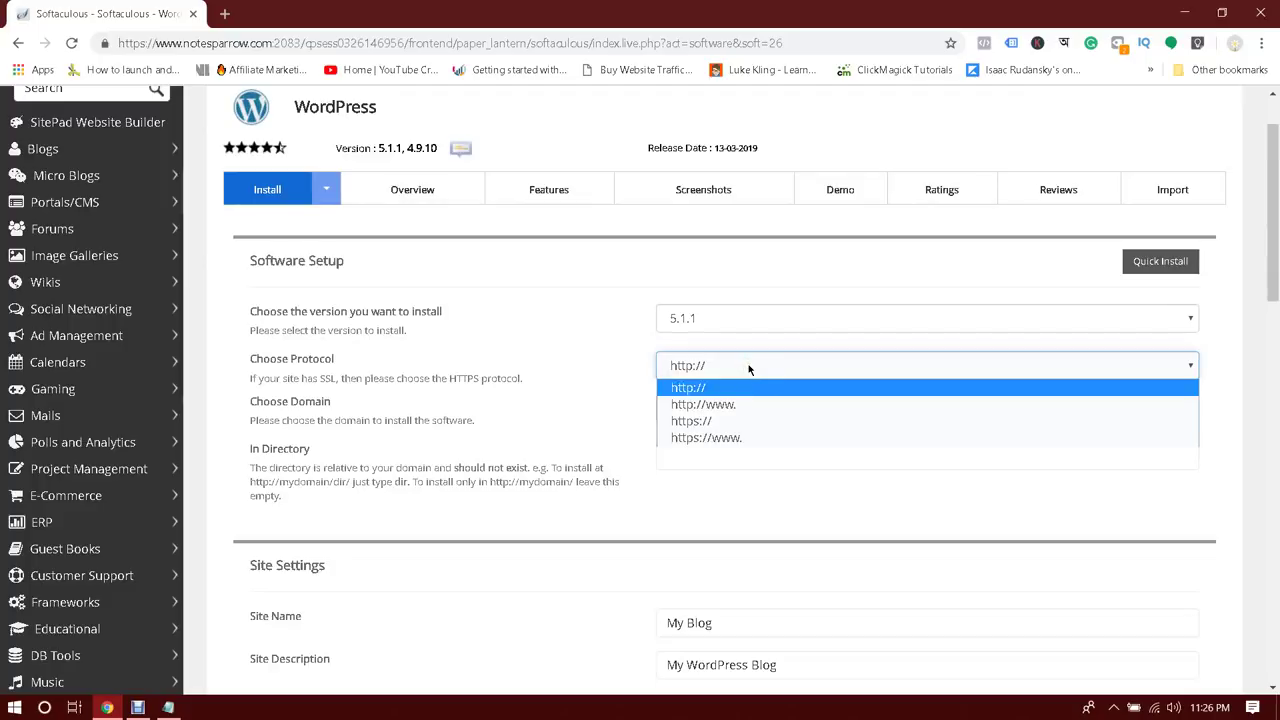
pyautogui.click(703, 404)
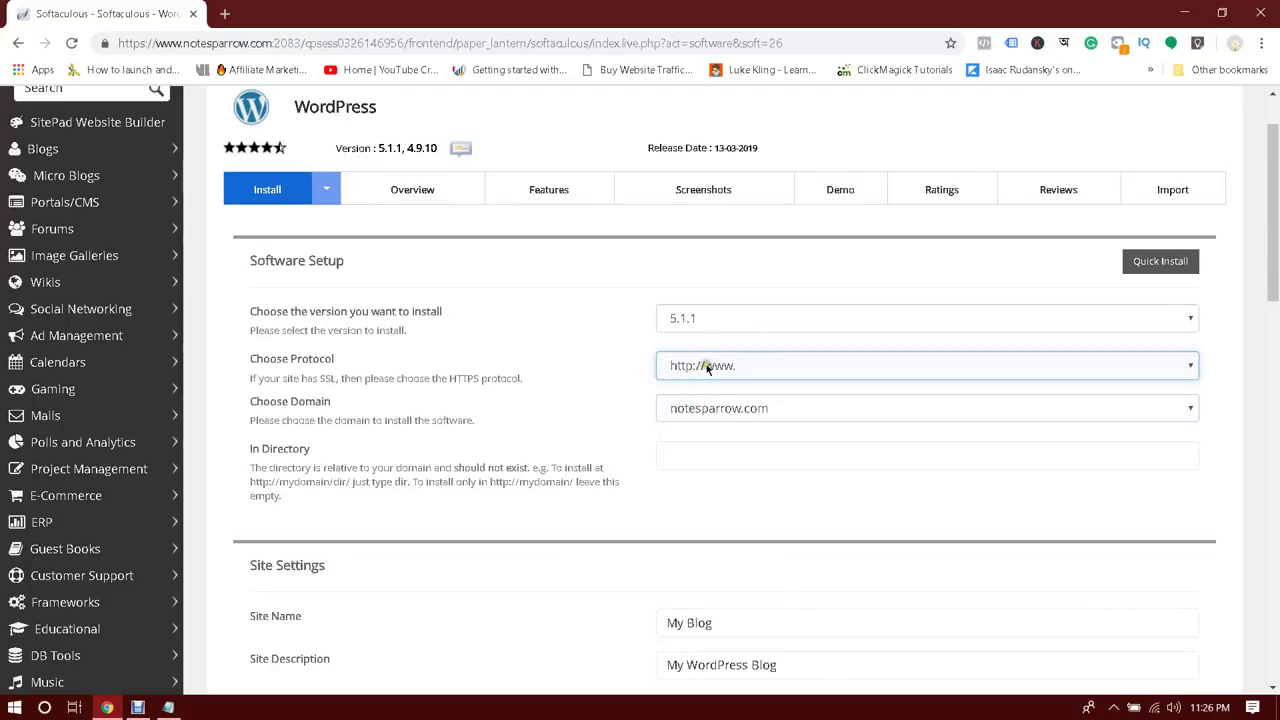
pyautogui.click(706, 367)
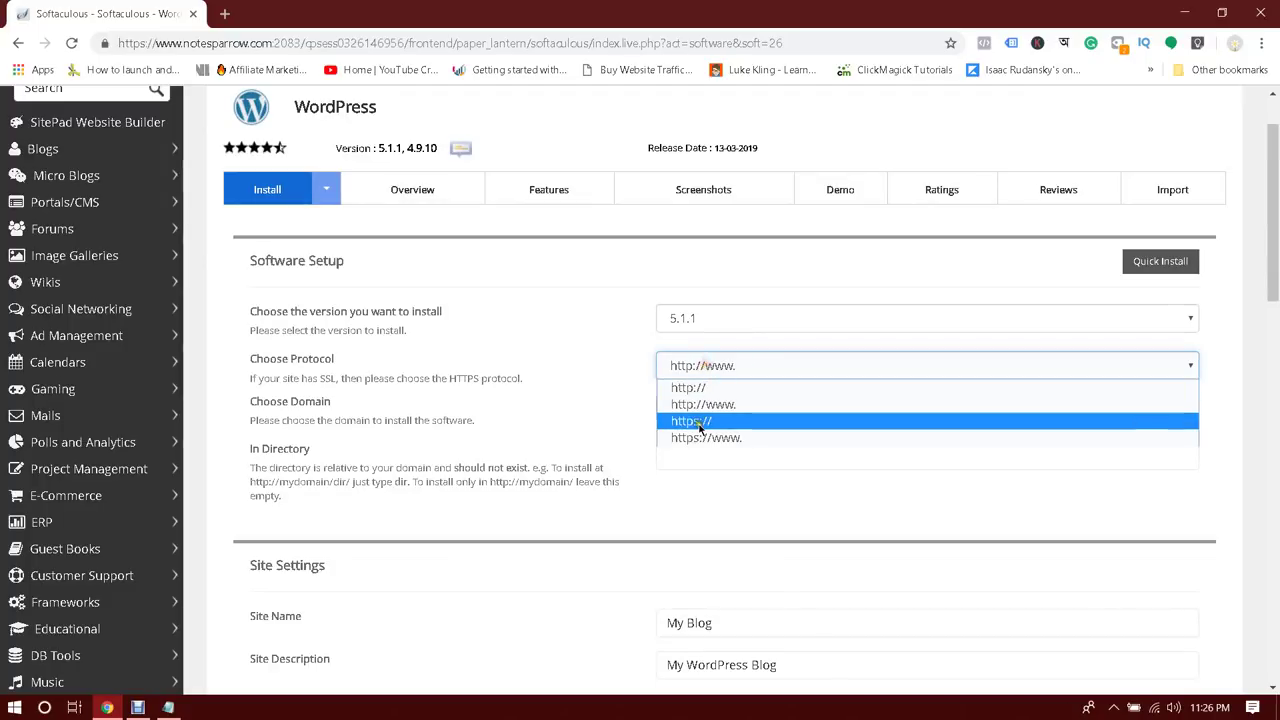
pyautogui.click(591, 404)
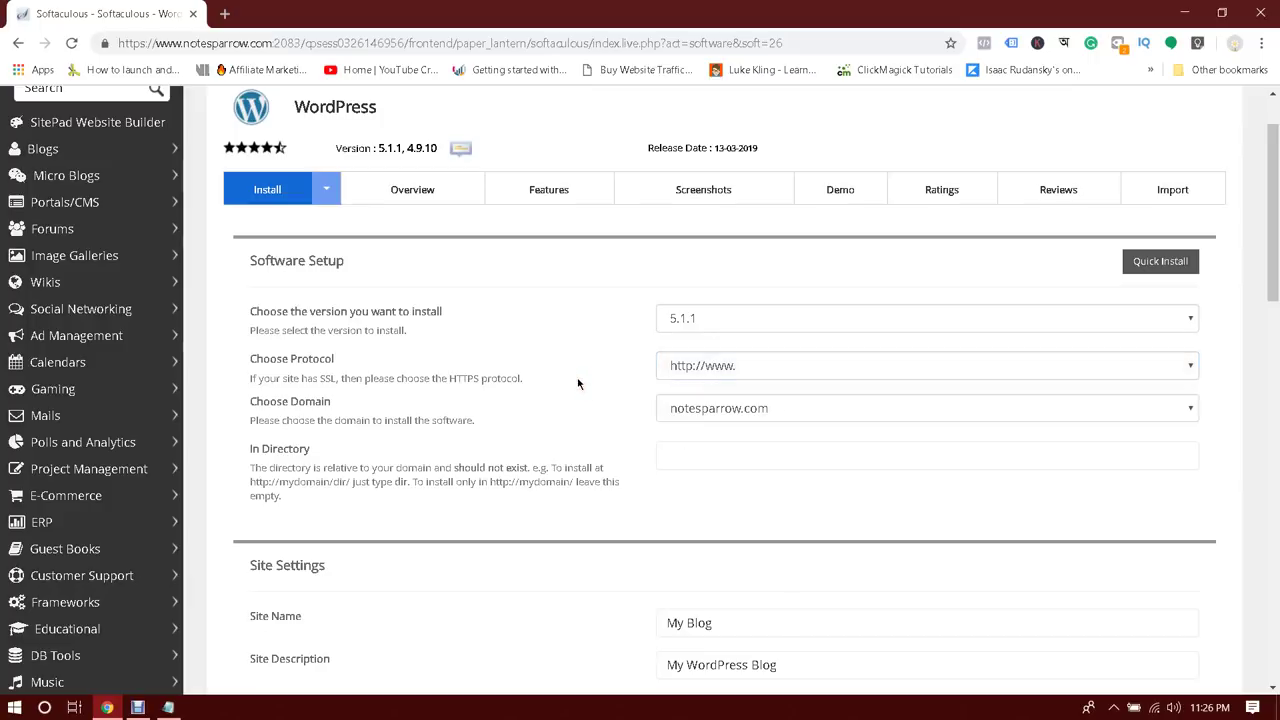
pyautogui.click(689, 367)
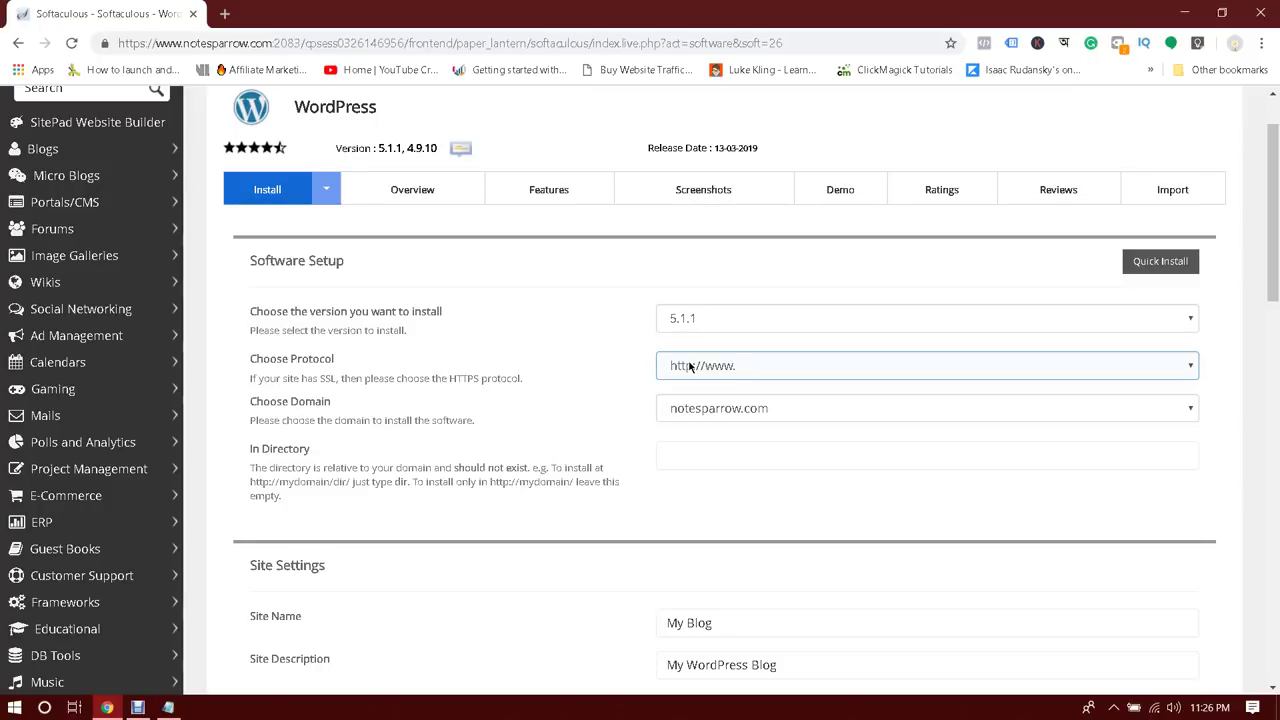
pyautogui.click(689, 367)
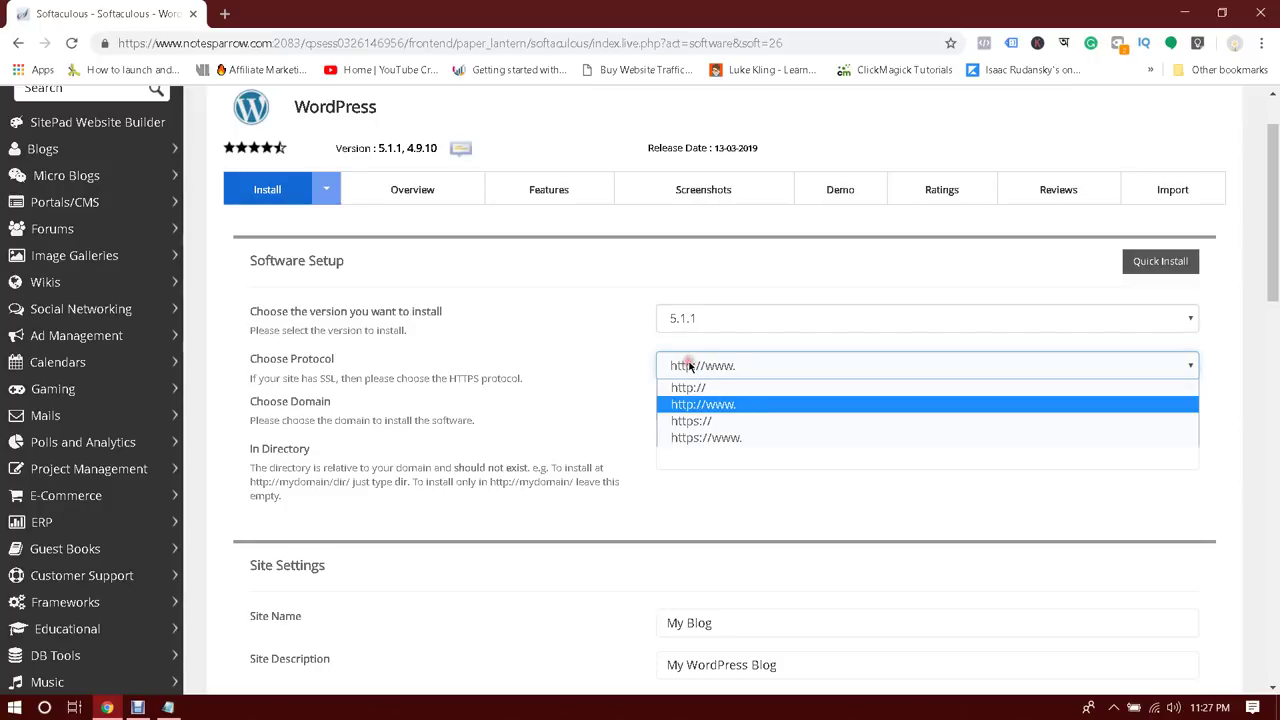
pyautogui.click(692, 367)
pyautogui.click(694, 365)
pyautogui.click(610, 378)
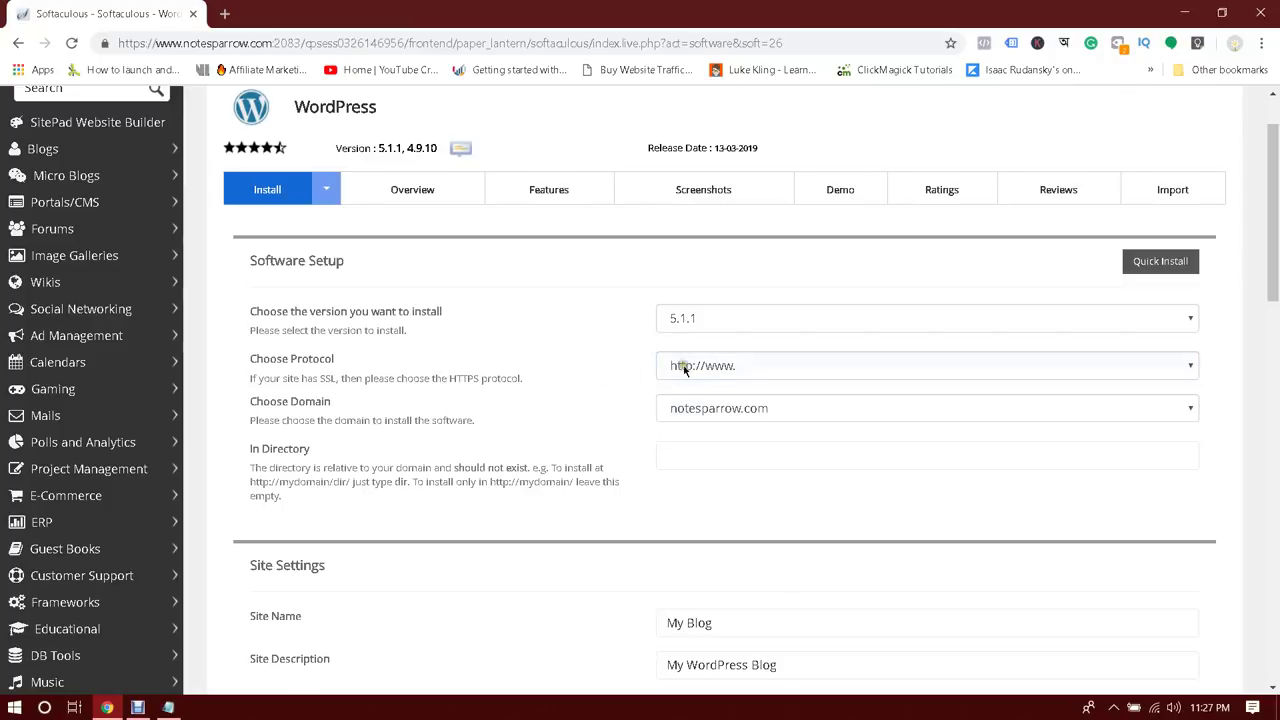
pyautogui.scroll(-1, 610, 378)
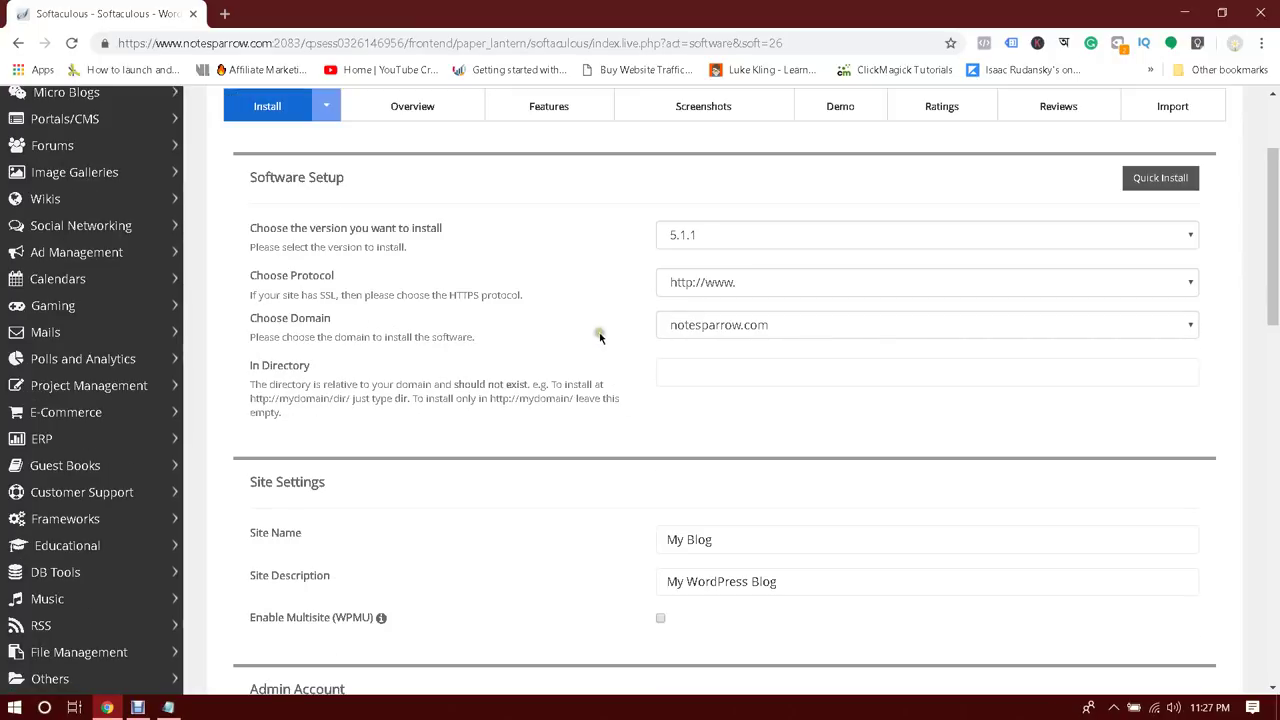
pyautogui.click(762, 324)
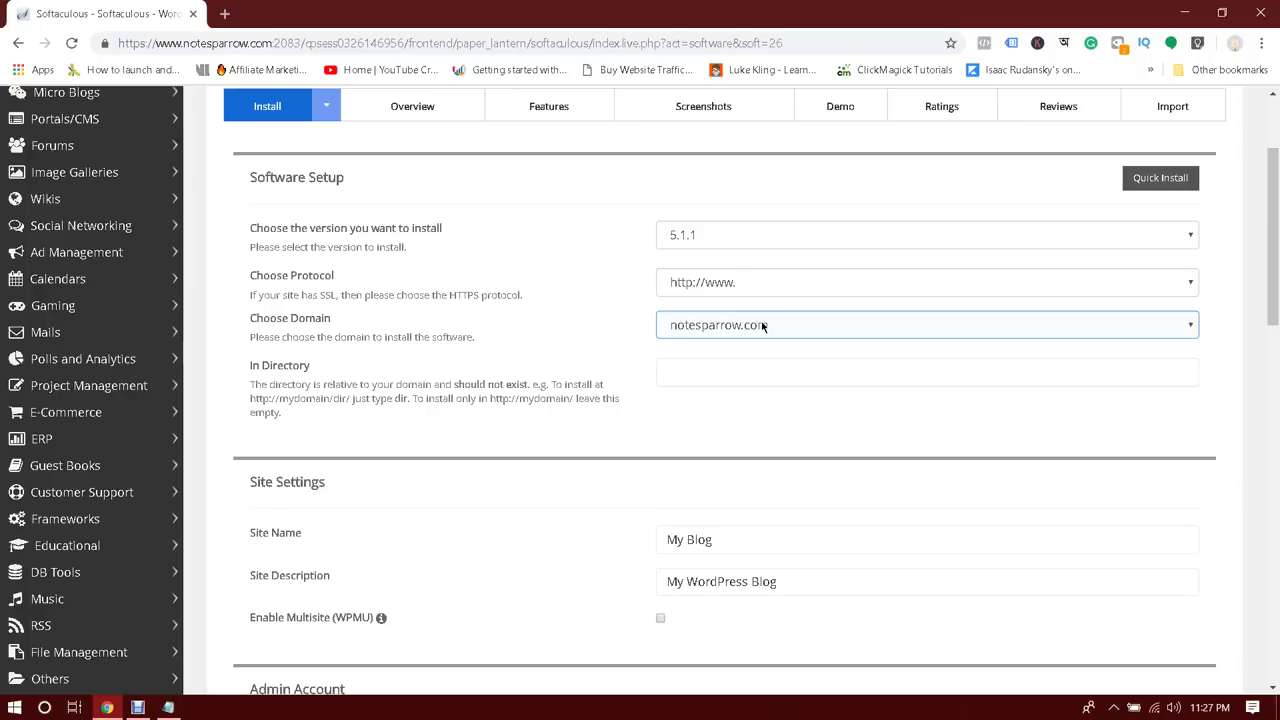
pyautogui.click(762, 325)
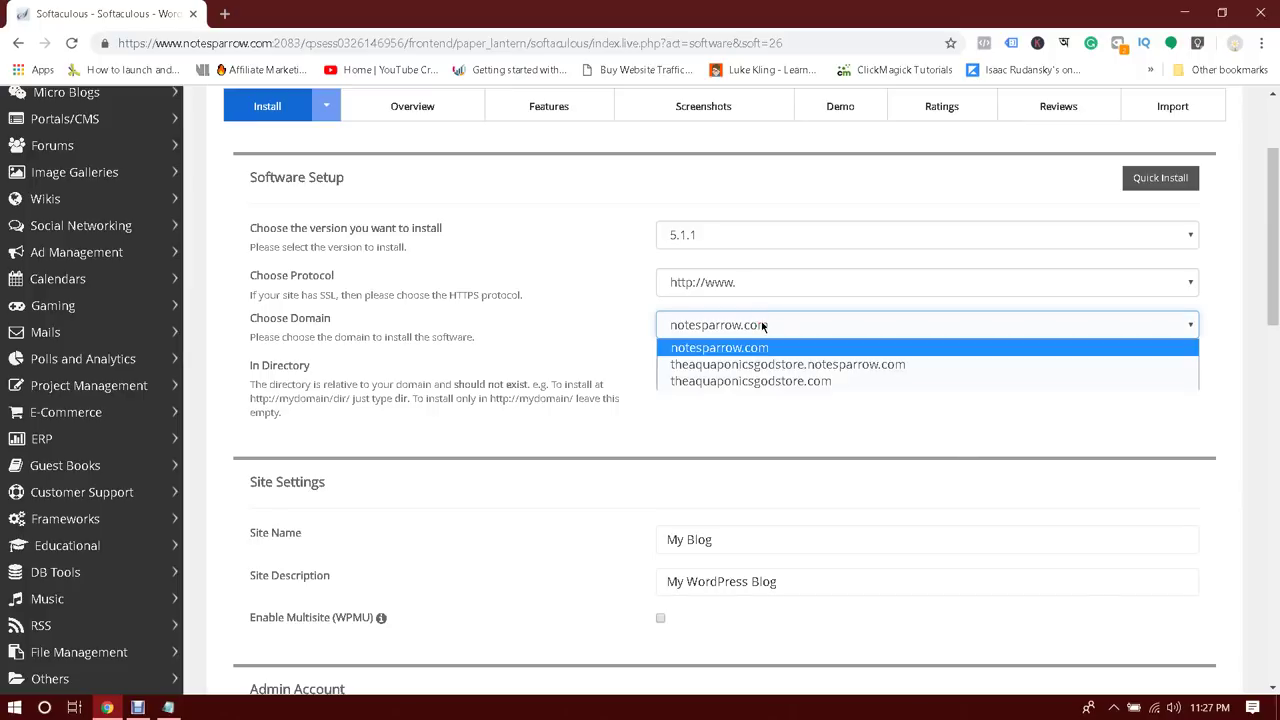
pyautogui.click(712, 381)
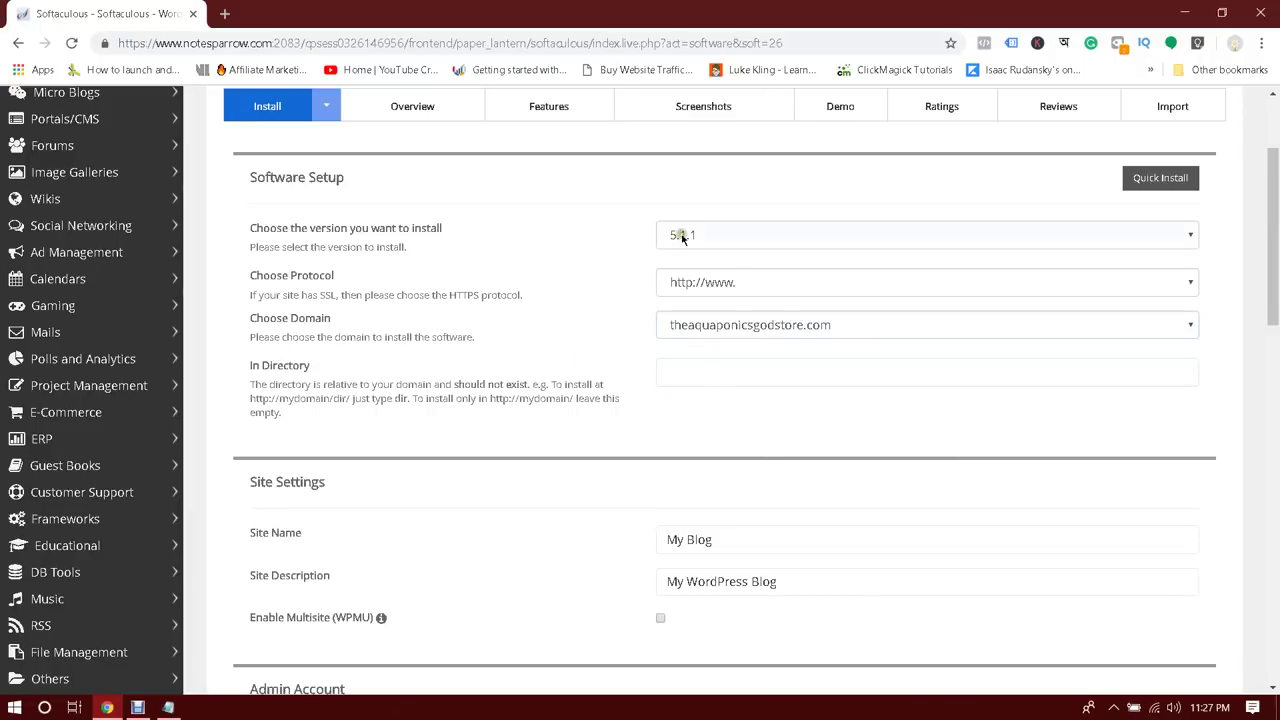
pyautogui.click(710, 283)
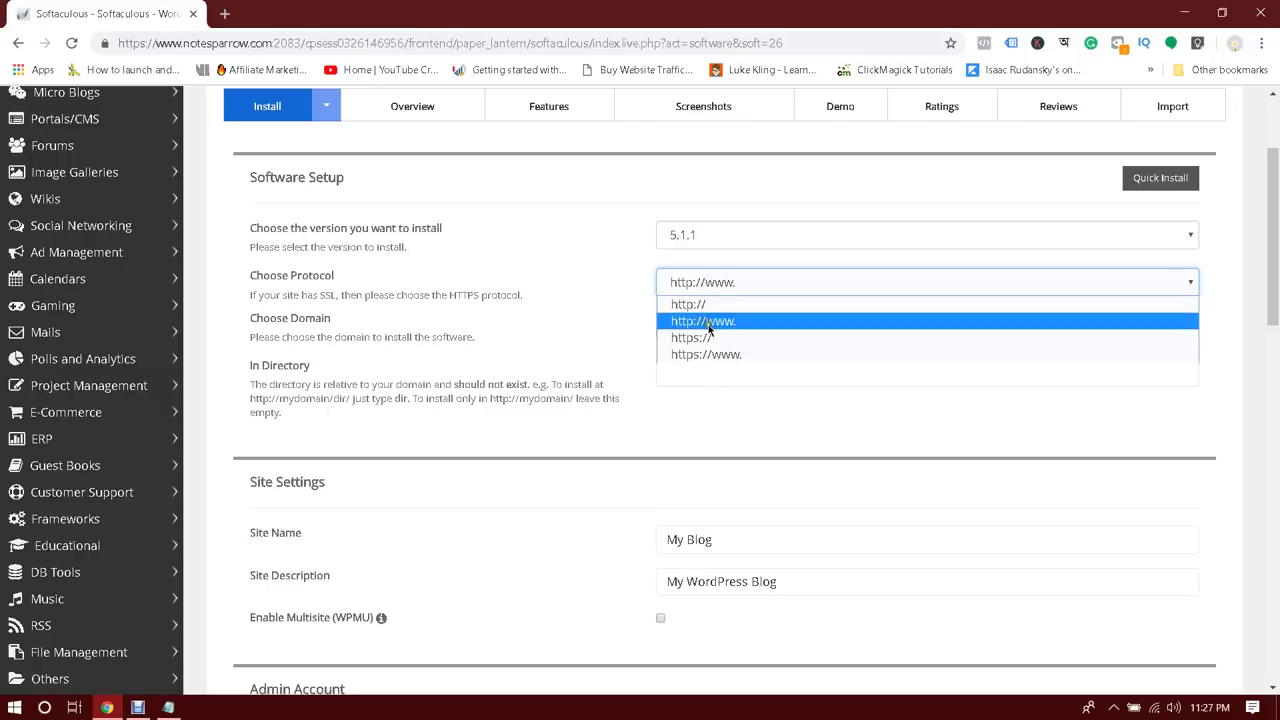
pyautogui.click(617, 295)
pyautogui.click(772, 324)
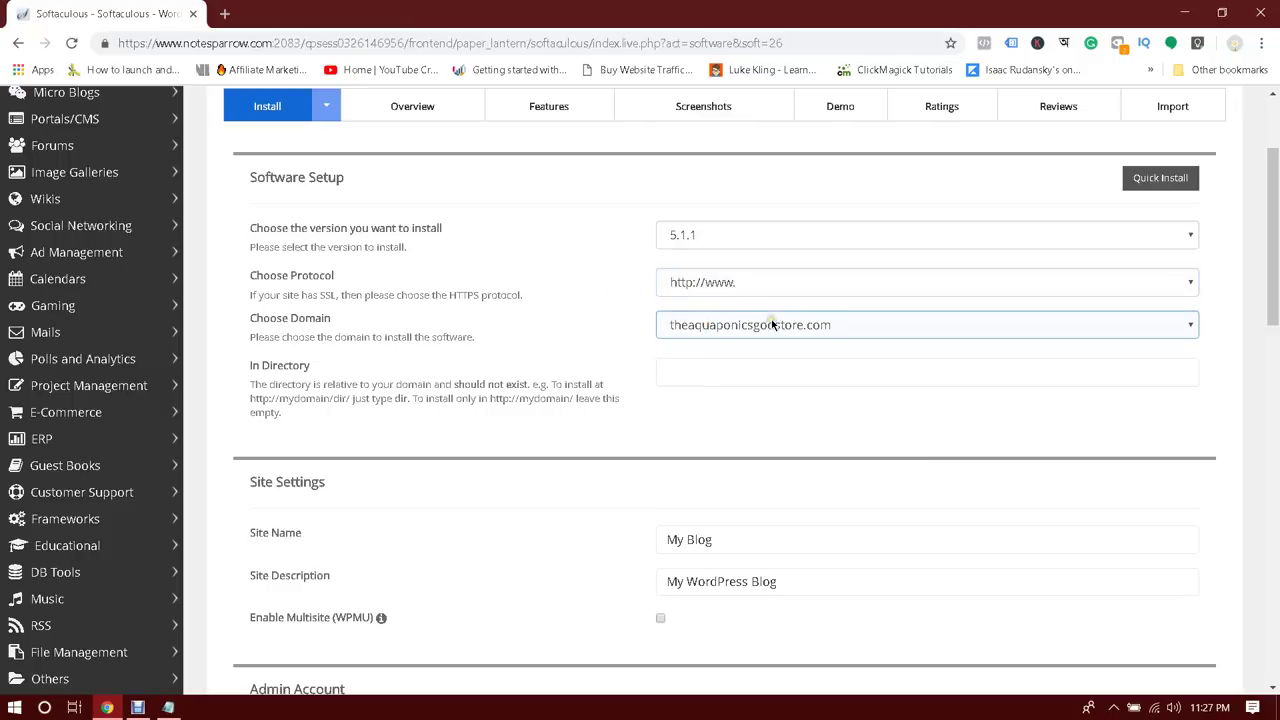
pyautogui.click(617, 313)
pyautogui.scroll(-2, 617, 316)
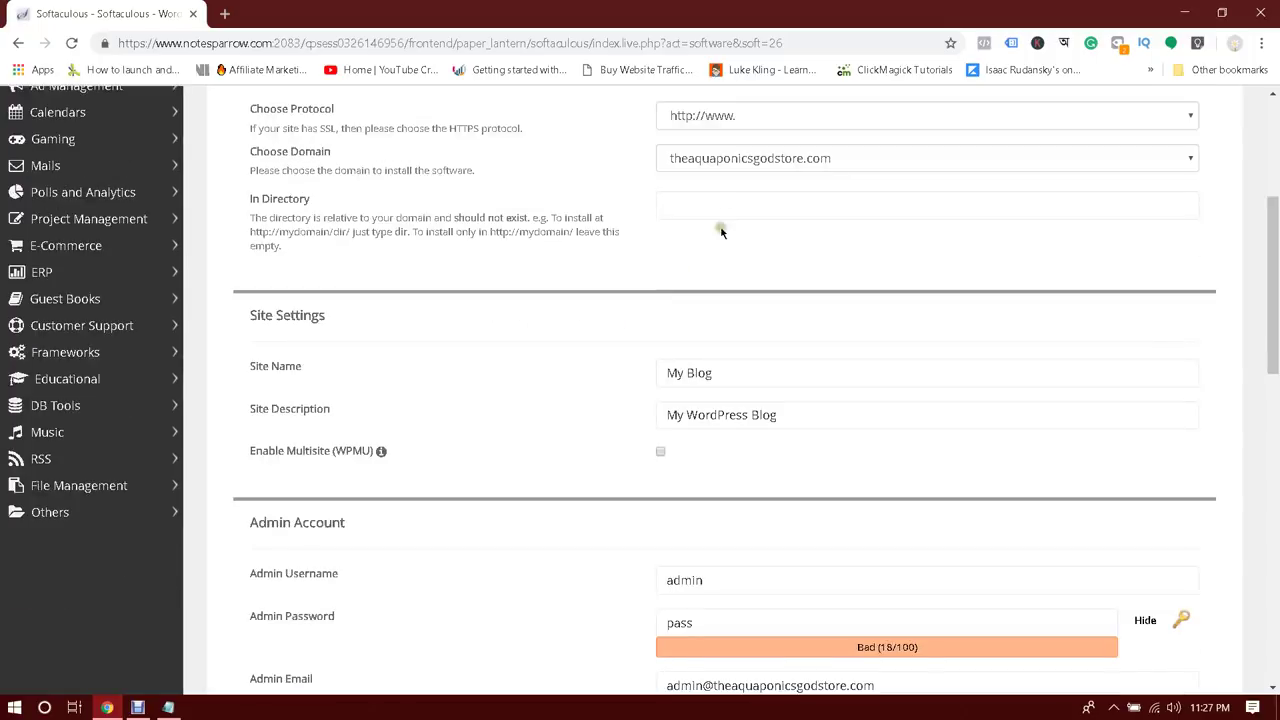
pyautogui.click(719, 206)
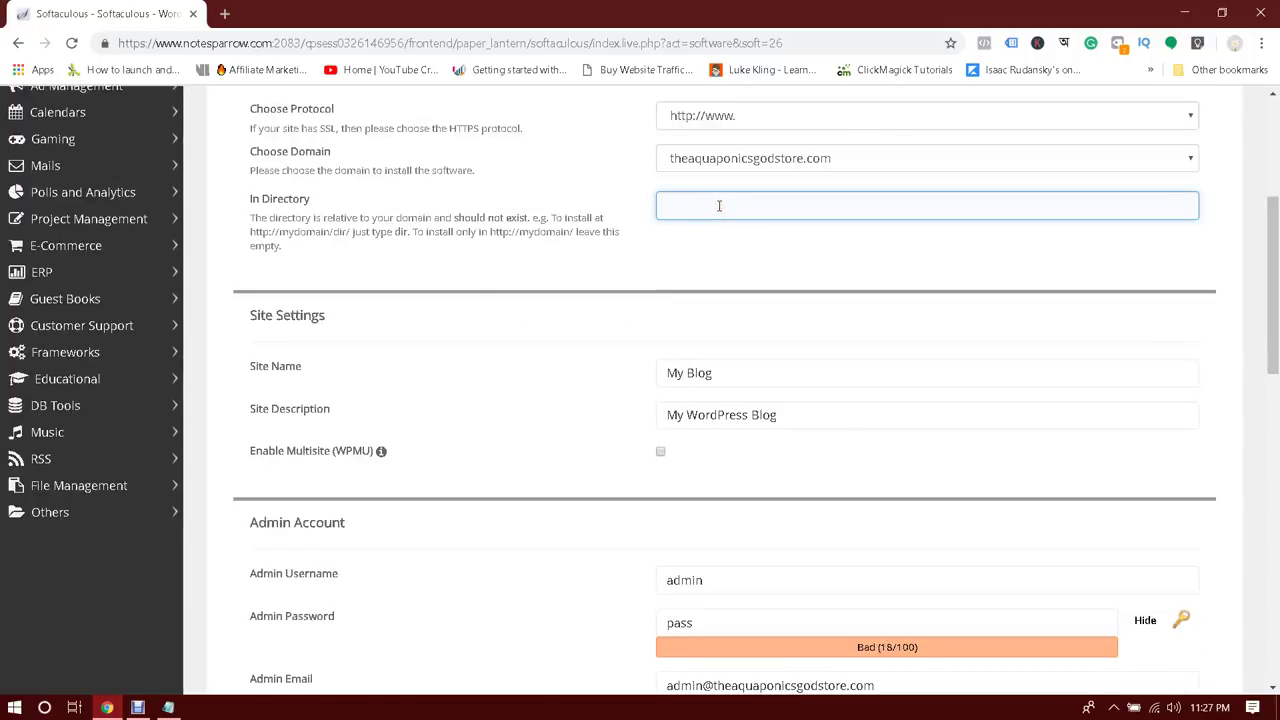
pyautogui.scroll(-2, 719, 206)
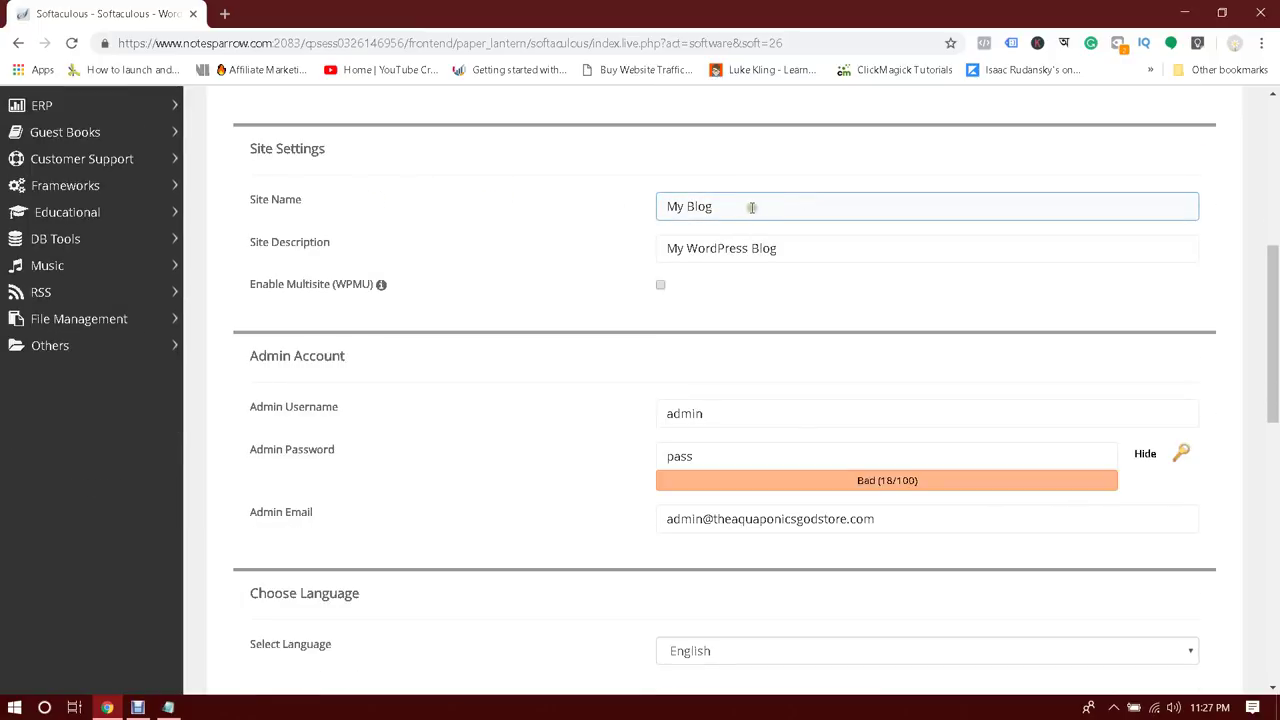
# Replace the site name with 'M' and the site description with the owner's blog tagline
pyautogui.click(751, 207)
pyautogui.tripleClick(751, 207)
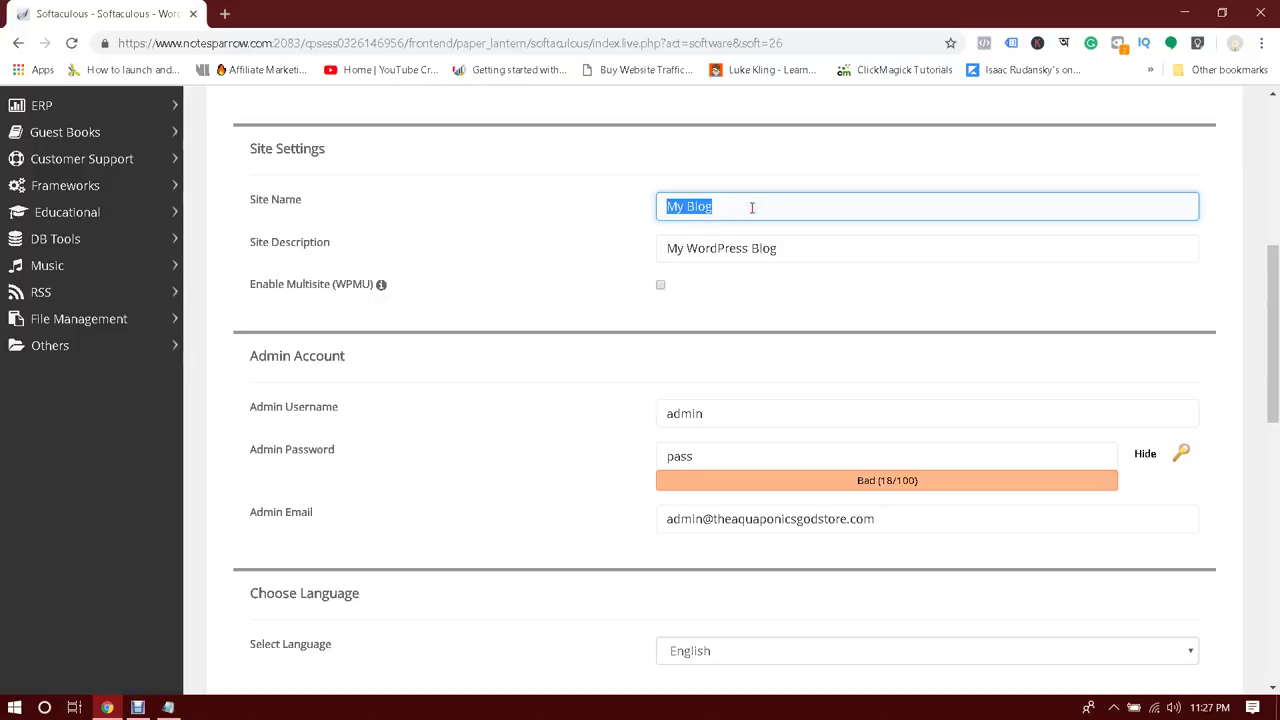
pyautogui.write('My Name is Farhad')
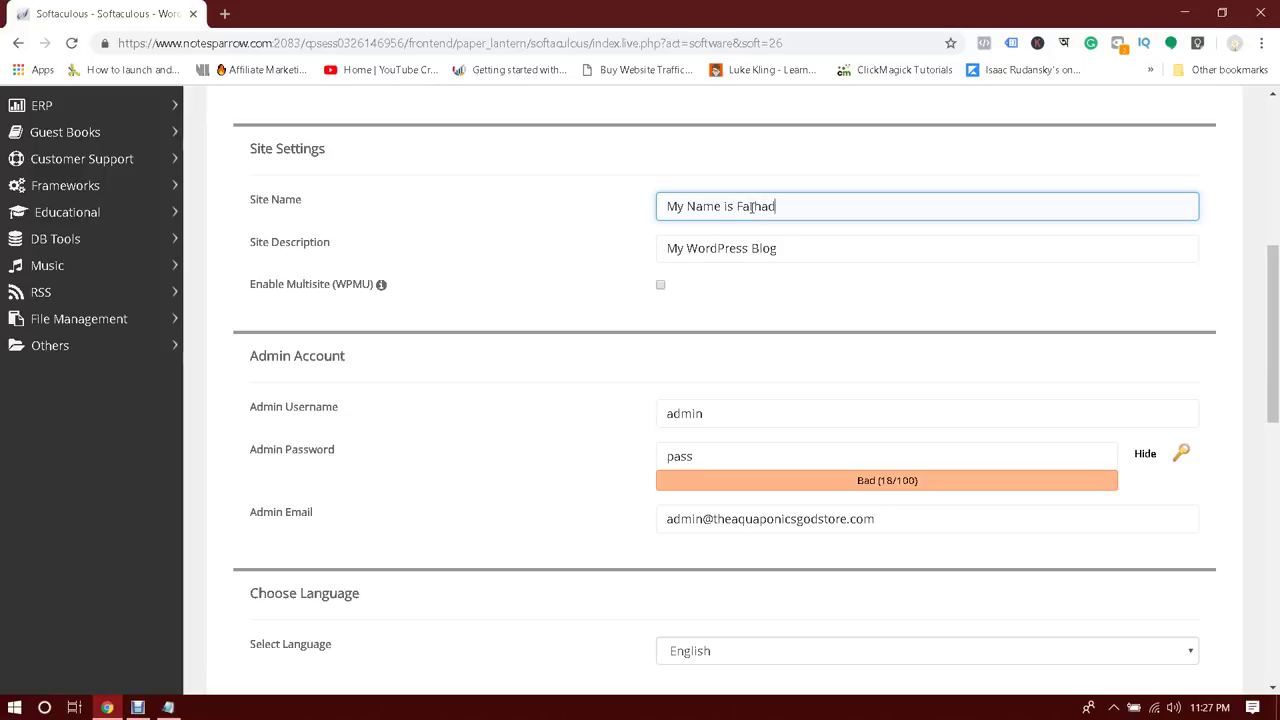
pyautogui.press('Tab')
pyautogui.write('T')
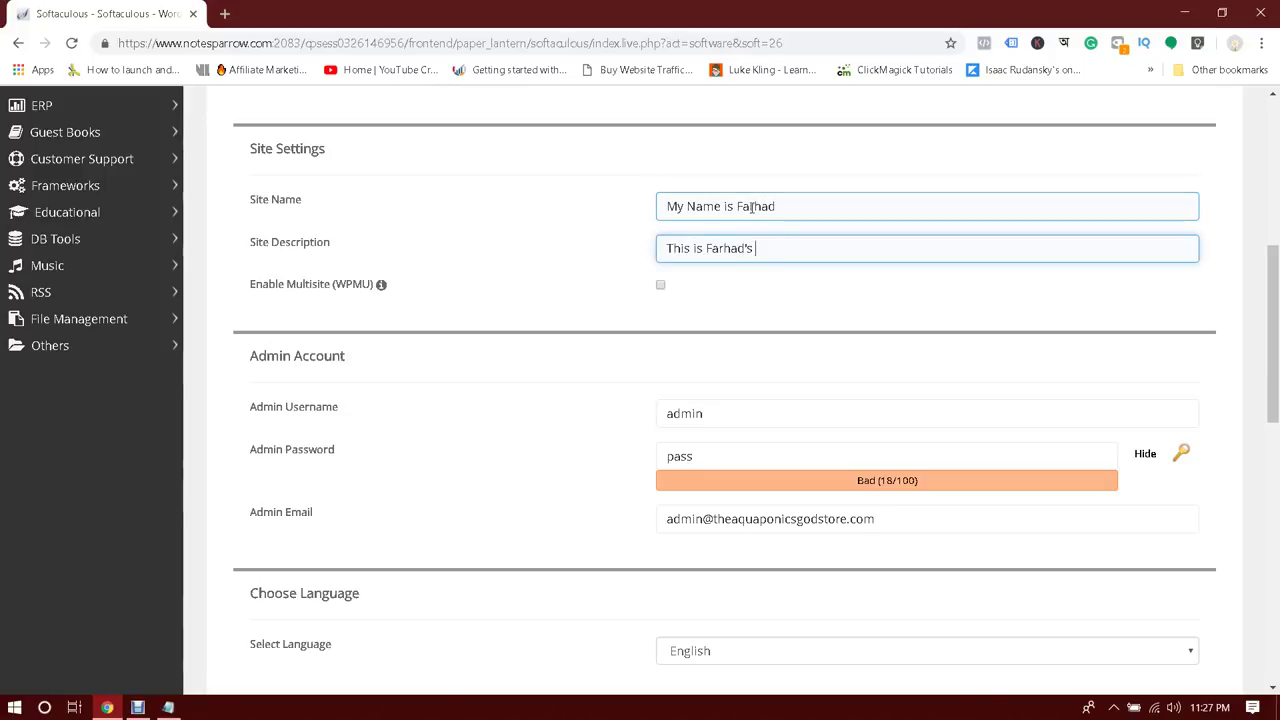
pyautogui.write("his is Farhad's Blog")
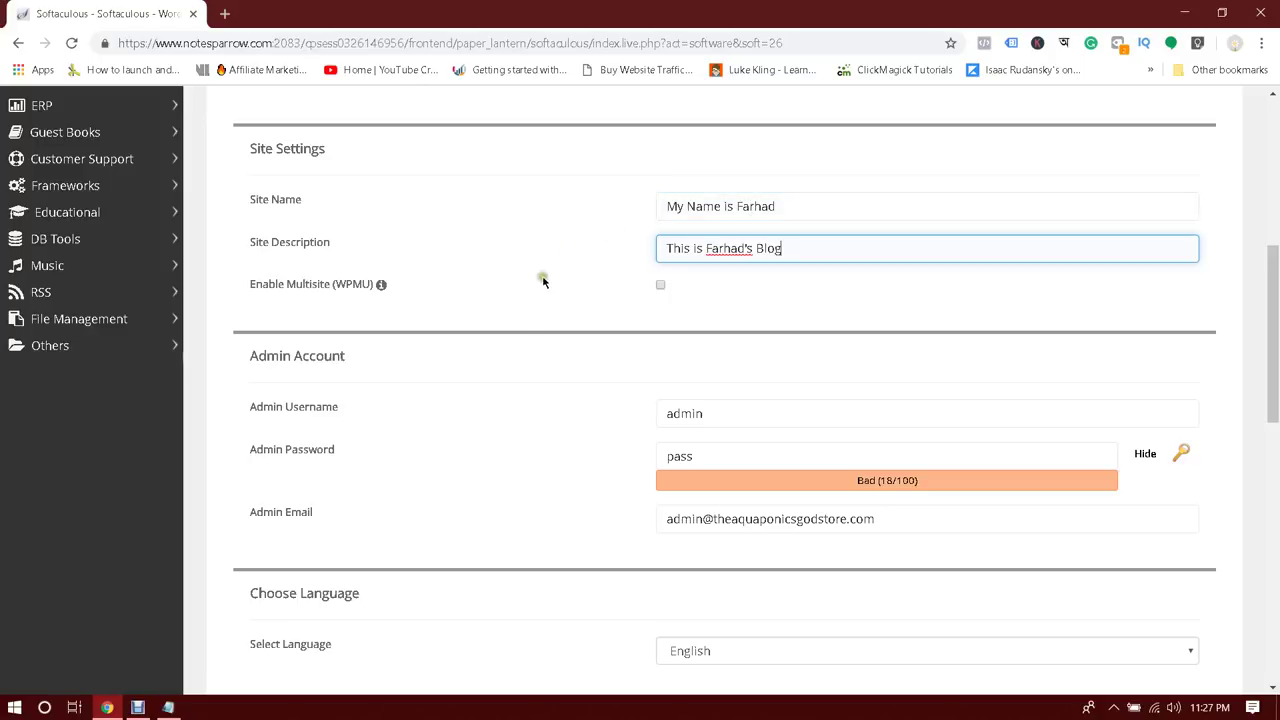
pyautogui.click(536, 294)
pyautogui.scroll(-2, 551, 260)
# Review the admin username and password fields
pyautogui.click(290, 242)
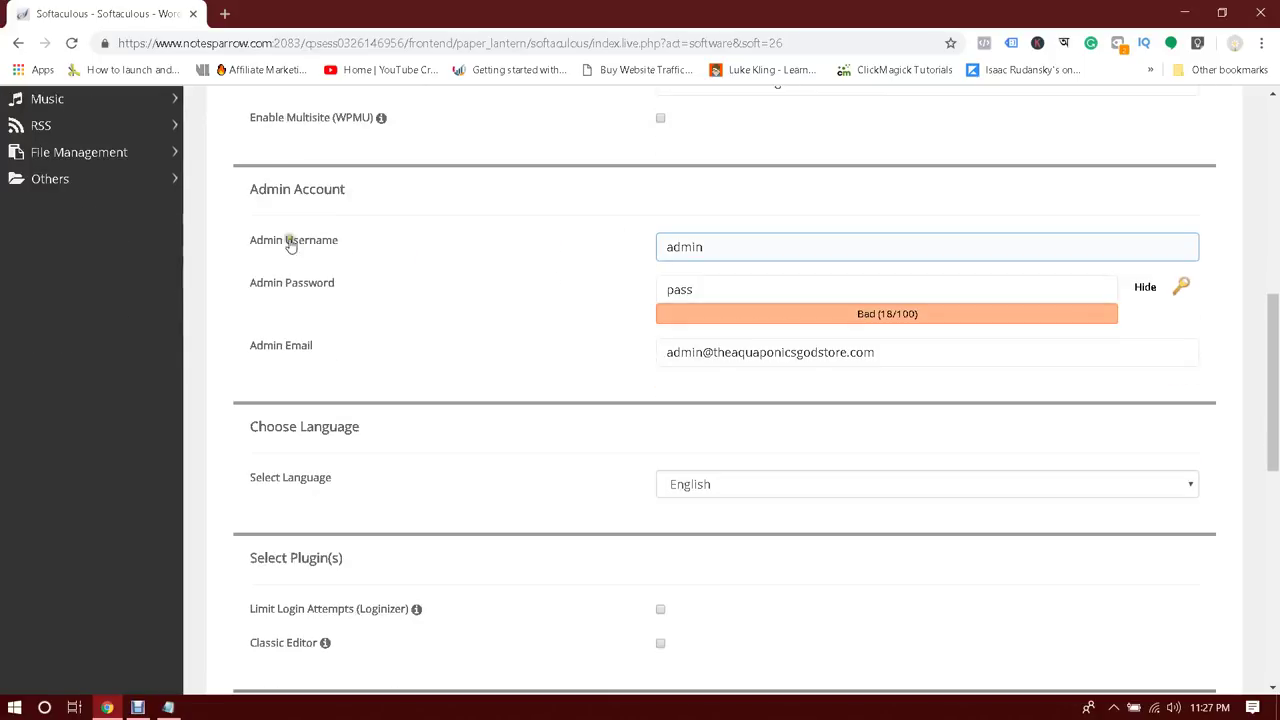
pyautogui.click(385, 245)
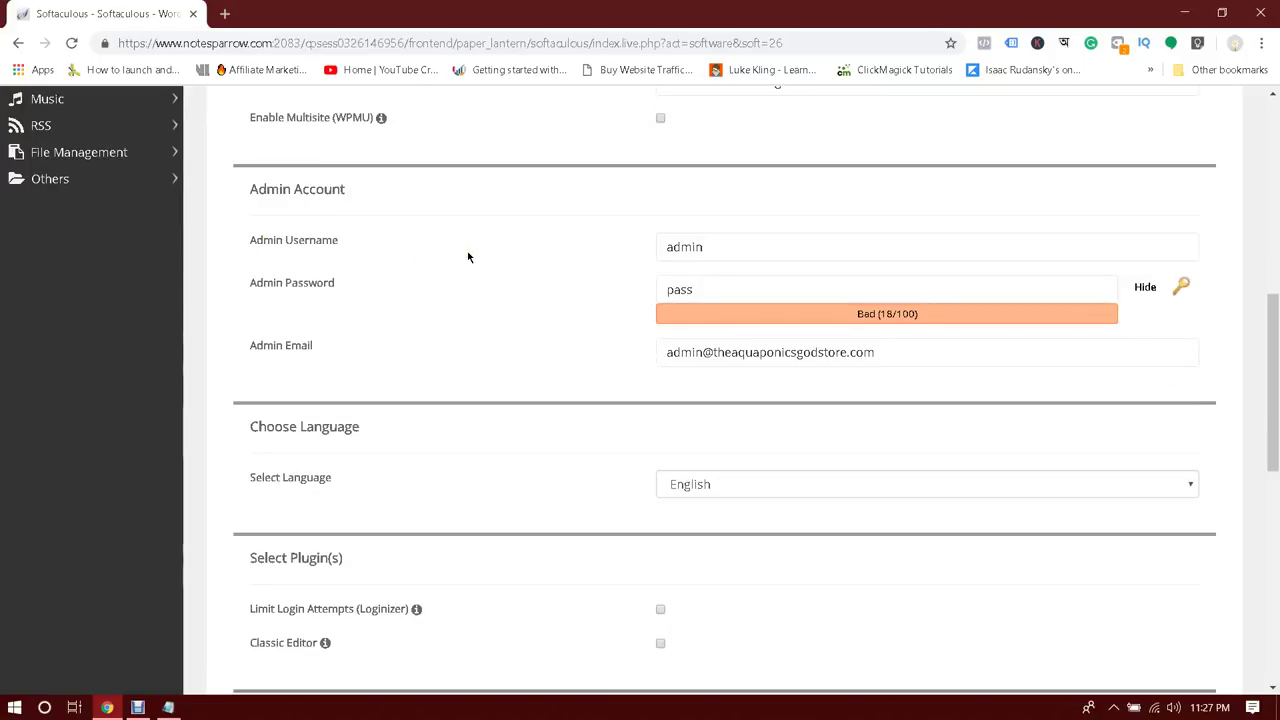
pyautogui.click(770, 256)
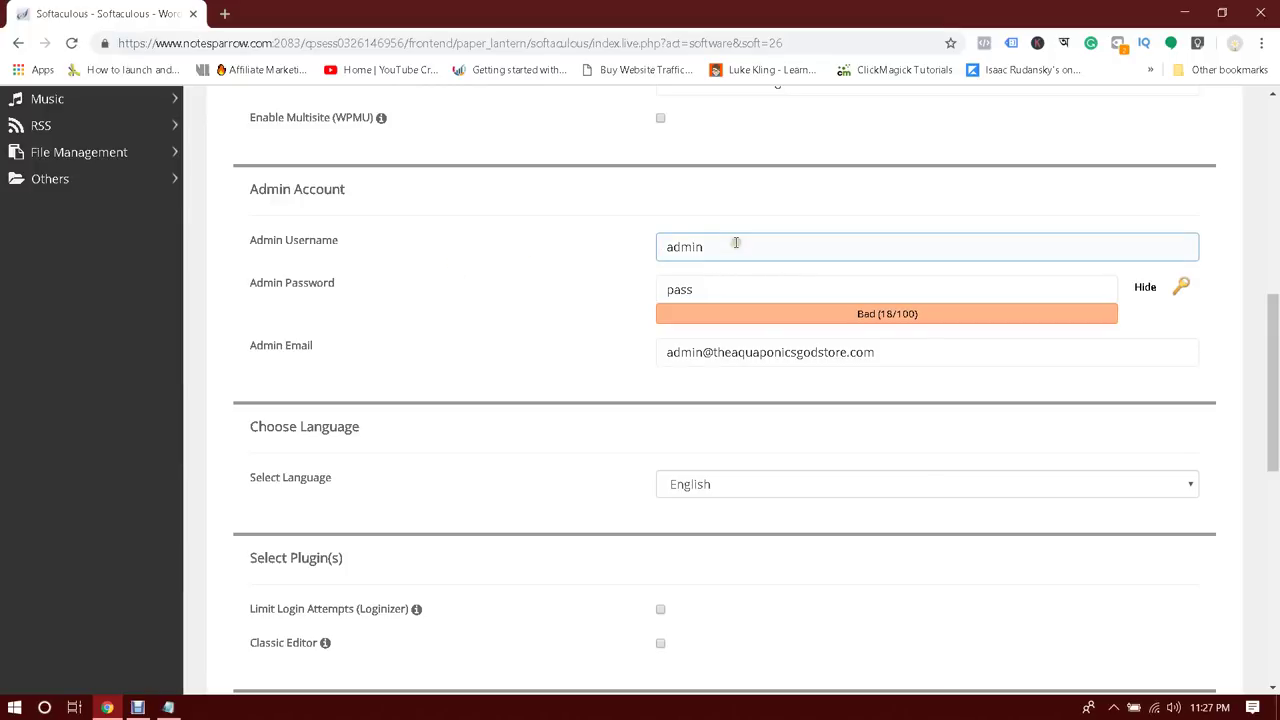
pyautogui.click(740, 288)
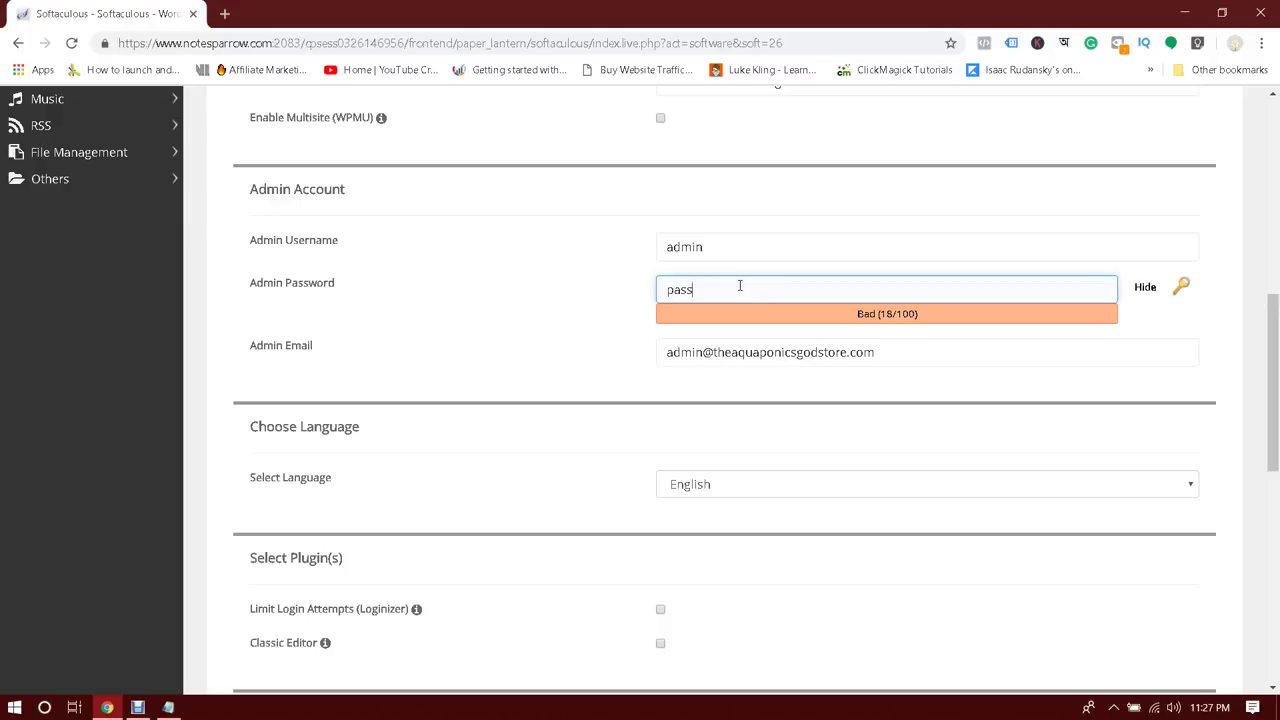
pyautogui.click(736, 248)
pyautogui.click(733, 289)
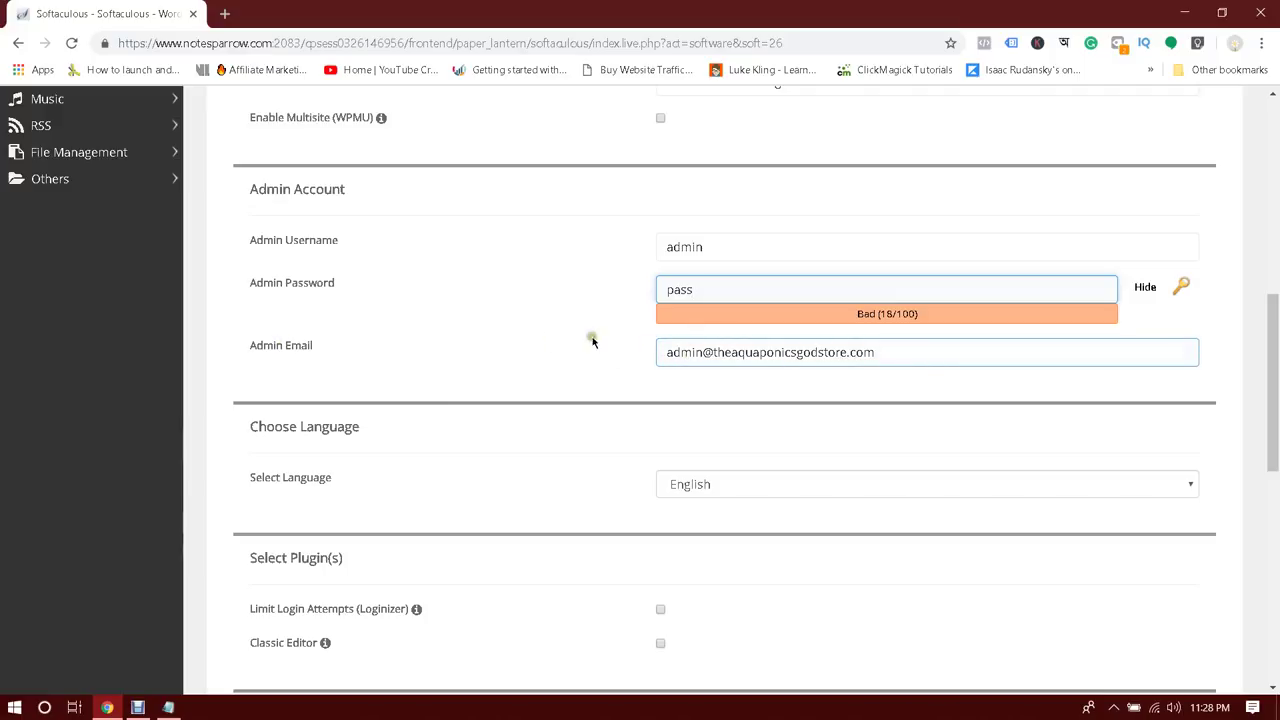
# Select and deselect the admin username text, leaving it unchanged
pyautogui.doubleClick(772, 245)
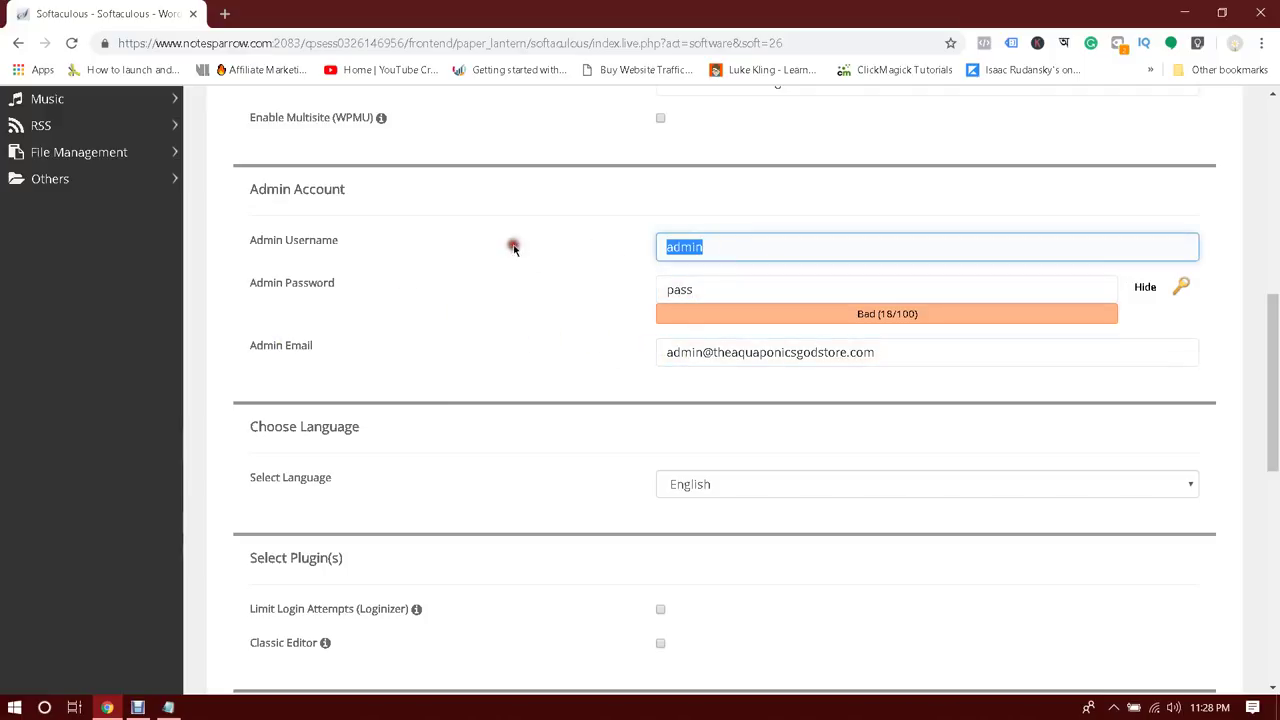
pyautogui.click(768, 285)
pyautogui.click(748, 237)
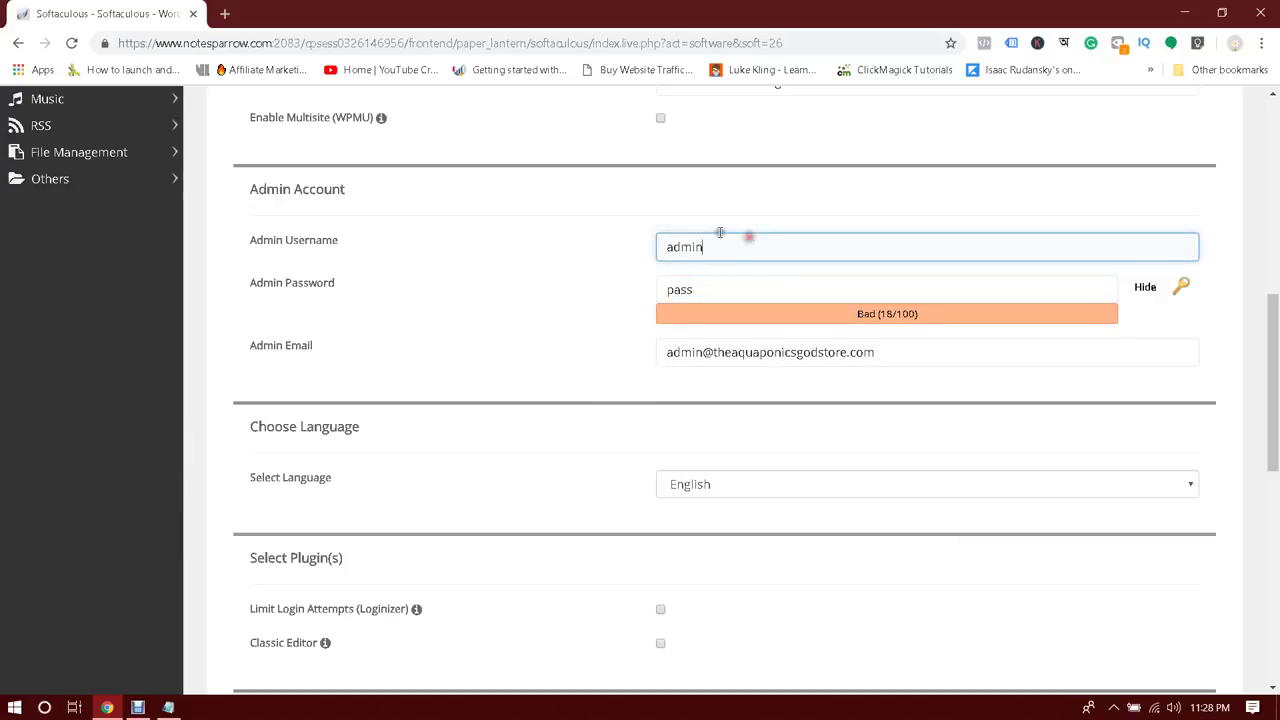
pyautogui.click(527, 257)
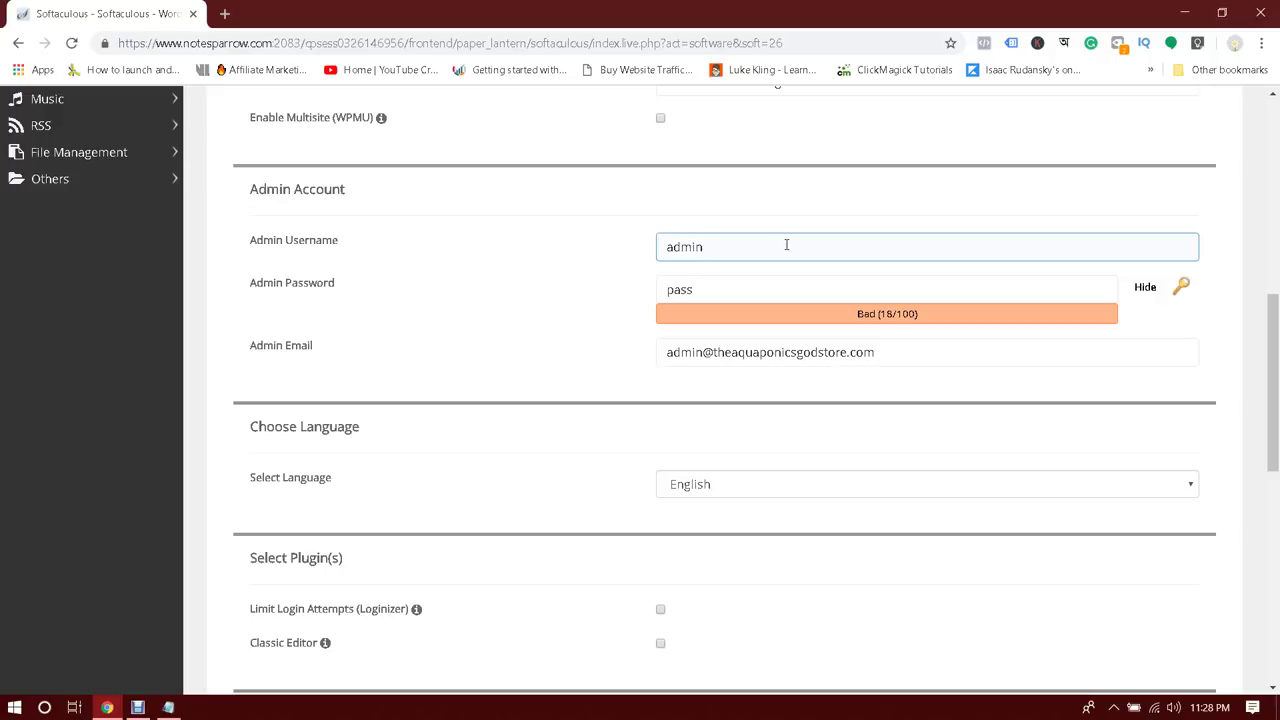
pyautogui.click(786, 245)
pyautogui.moveTo(786, 245); pyautogui.dragTo(500, 246)
pyautogui.click(491, 246)
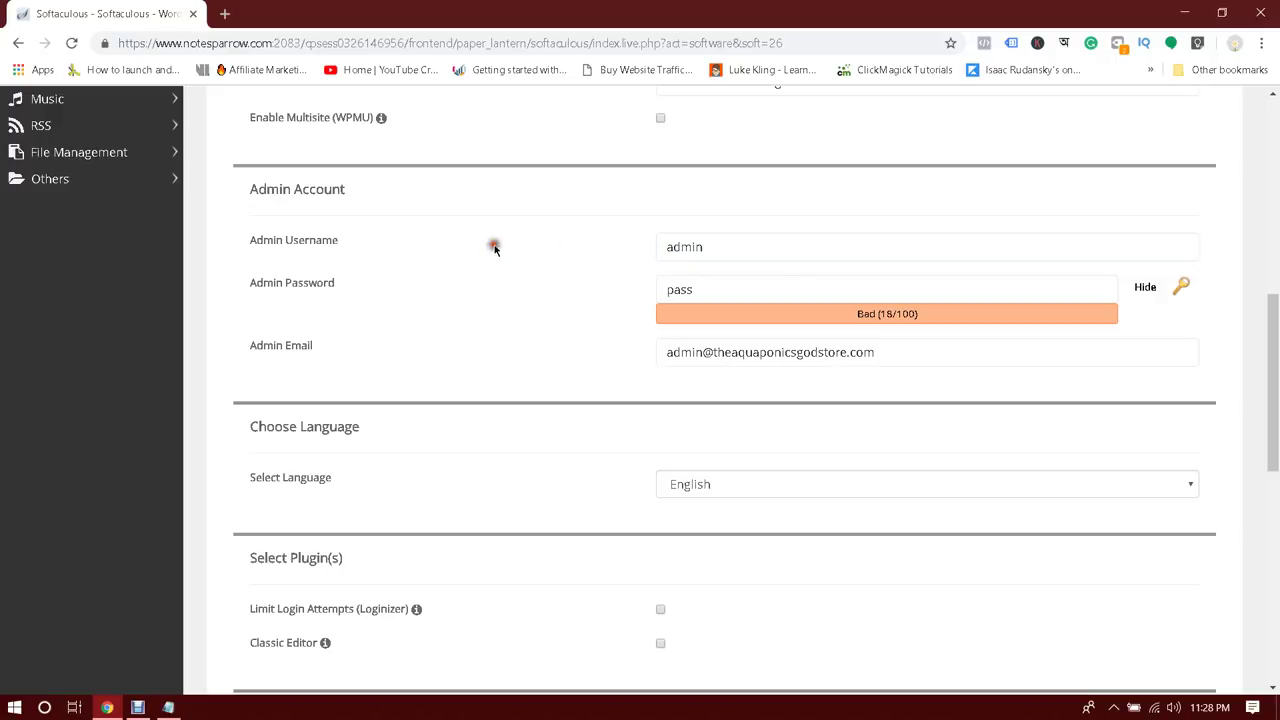
pyautogui.press('Tab')
pyautogui.click(746, 241)
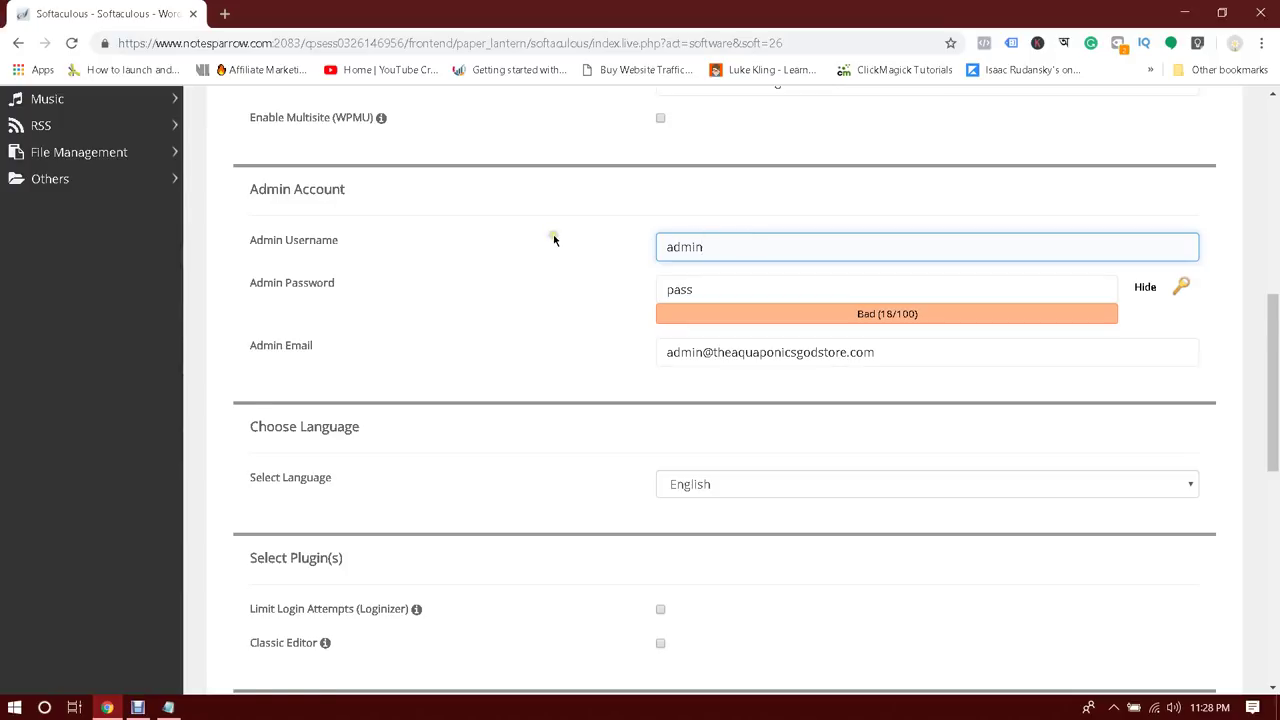
pyautogui.scroll(-2, 553, 234)
pyautogui.scroll(1, 553, 240)
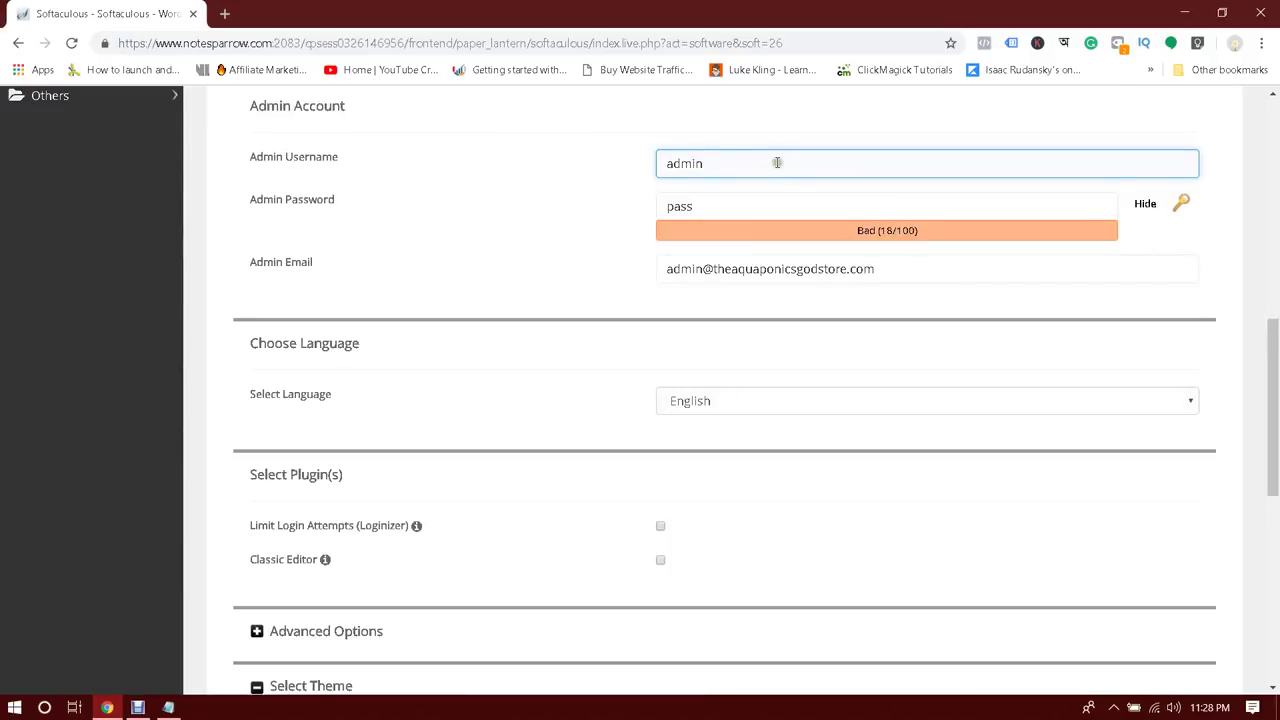
# Leave Advanced Options and theme choice at defaults and start the WordPress install
pyautogui.moveTo(786, 163); pyautogui.dragTo(494, 163)
pyautogui.click(533, 183)
pyautogui.scroll(-2, 539, 186)
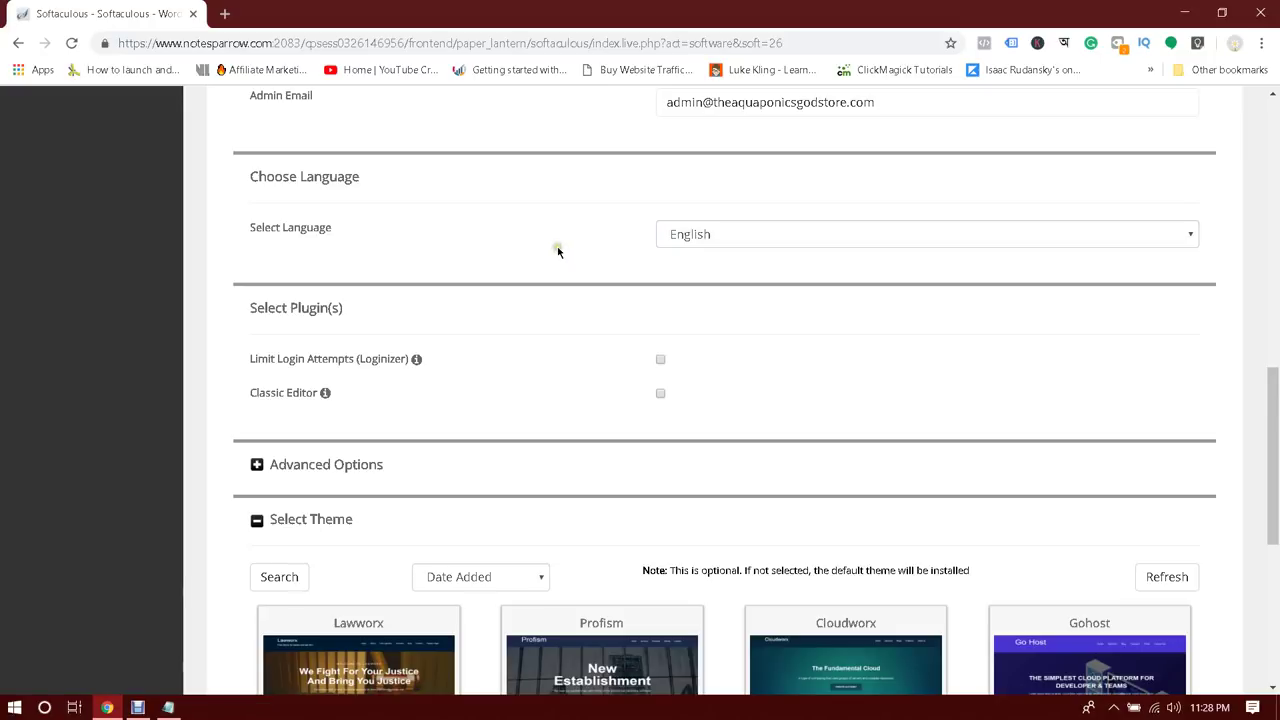
pyautogui.scroll(-1, 558, 252)
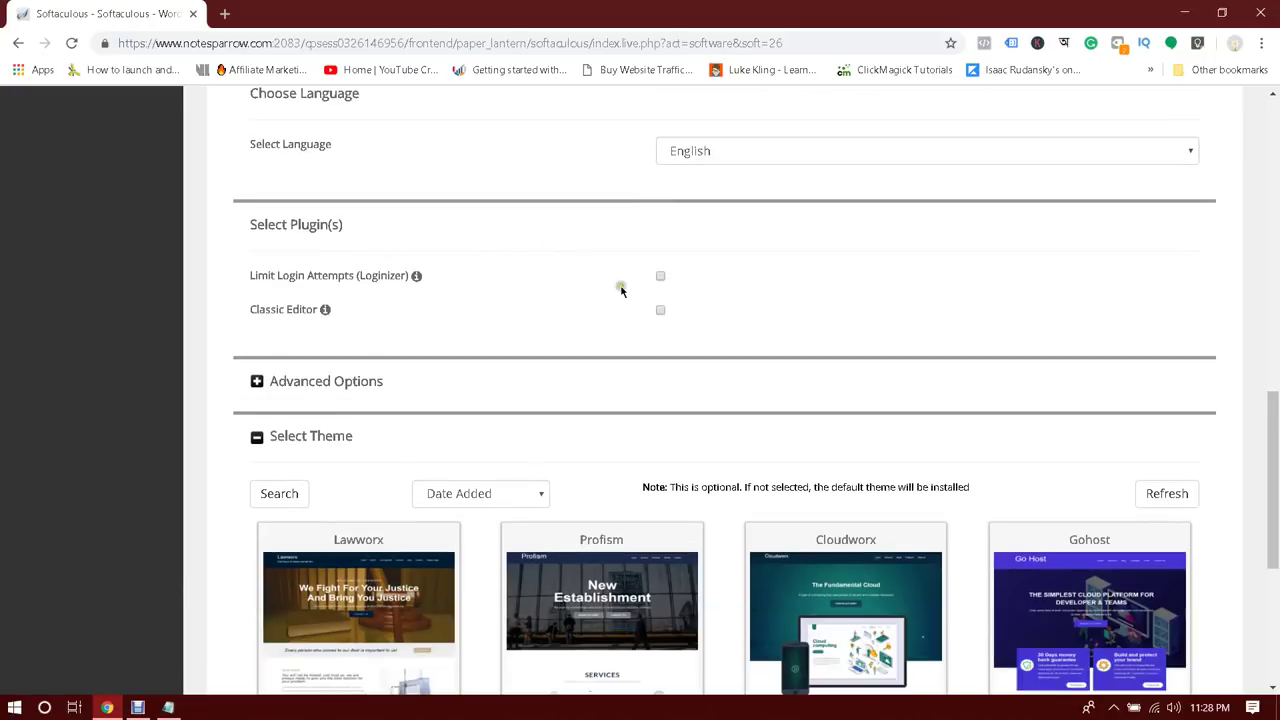
pyautogui.scroll(-2, 650, 262)
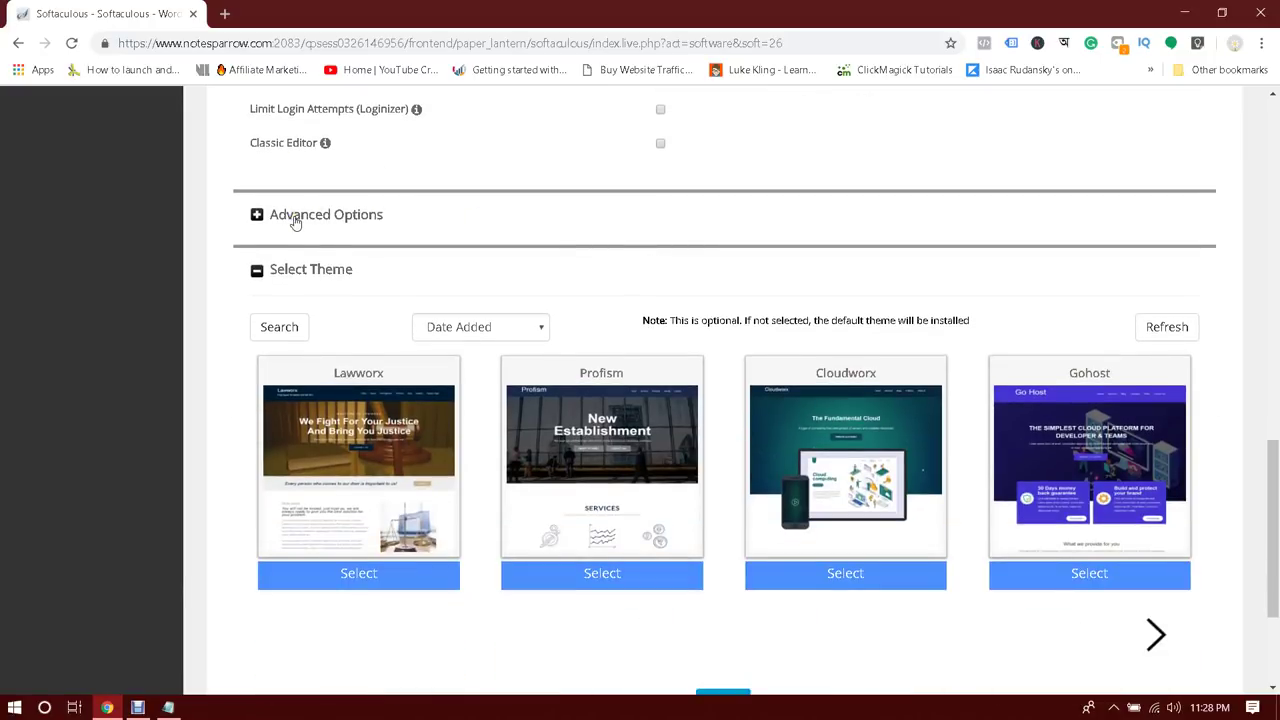
pyautogui.click(295, 220)
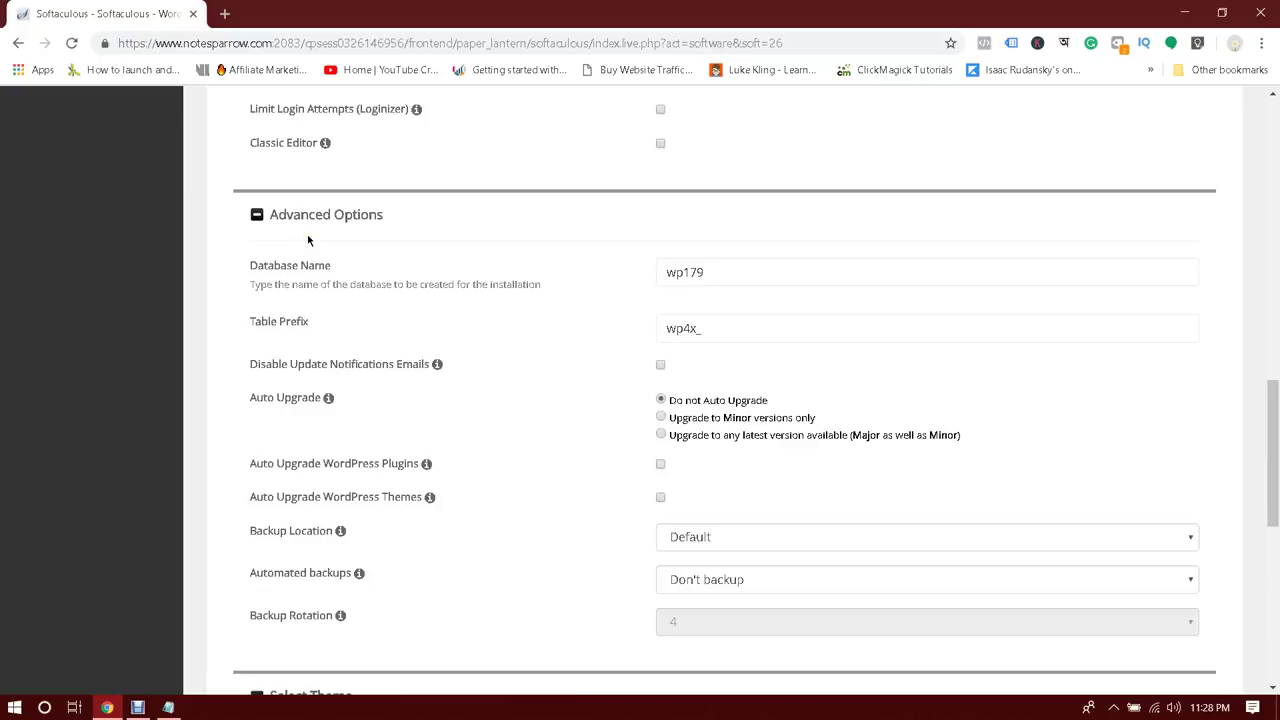
pyautogui.click(307, 216)
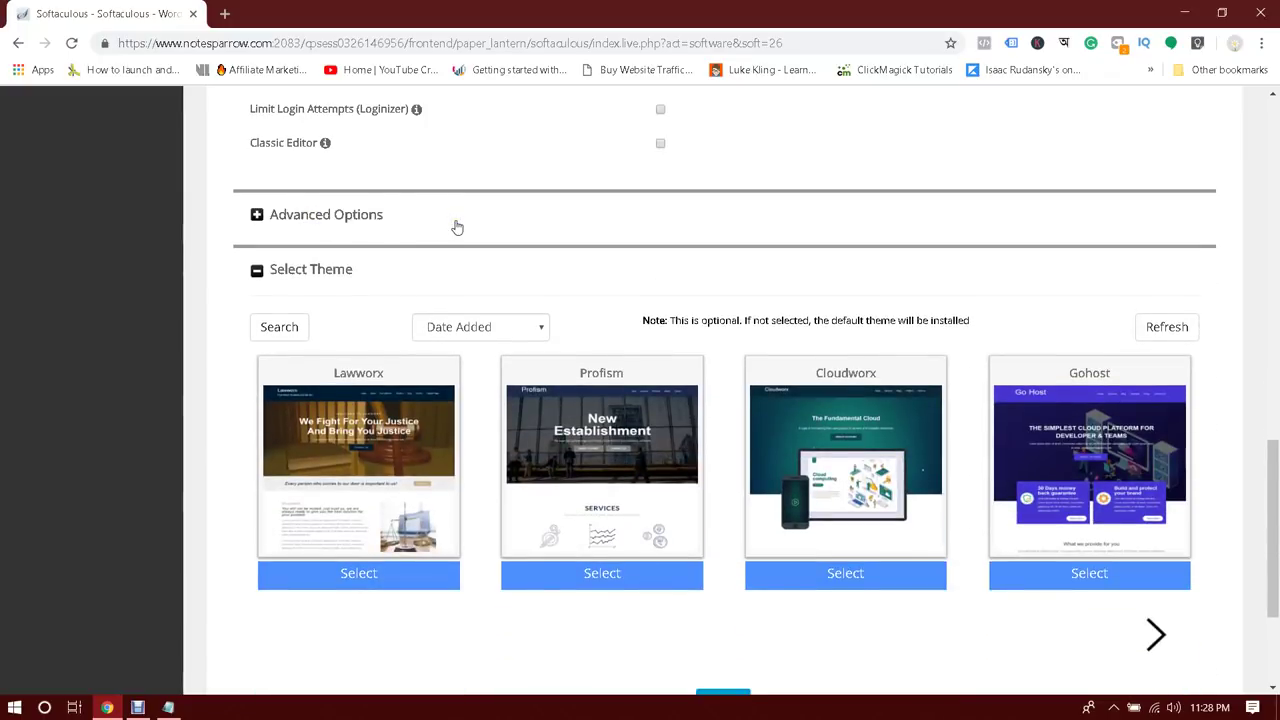
pyautogui.scroll(-3, 457, 228)
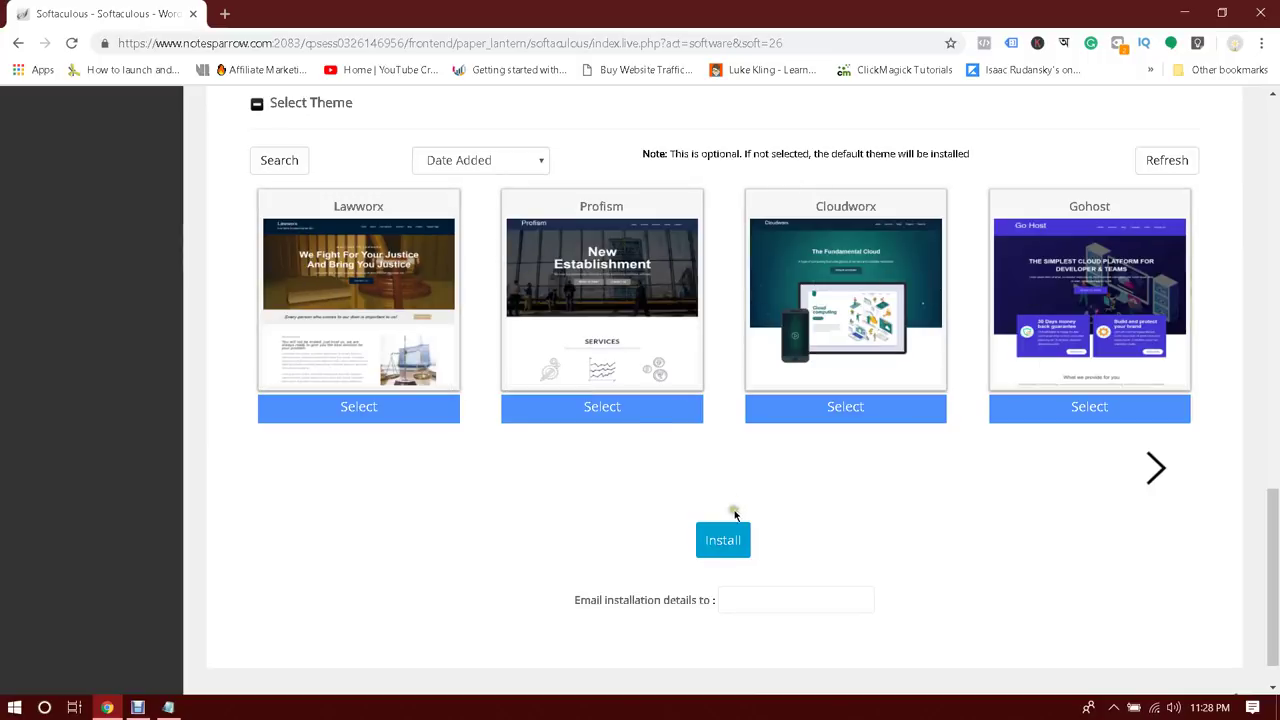
pyautogui.click(724, 540)
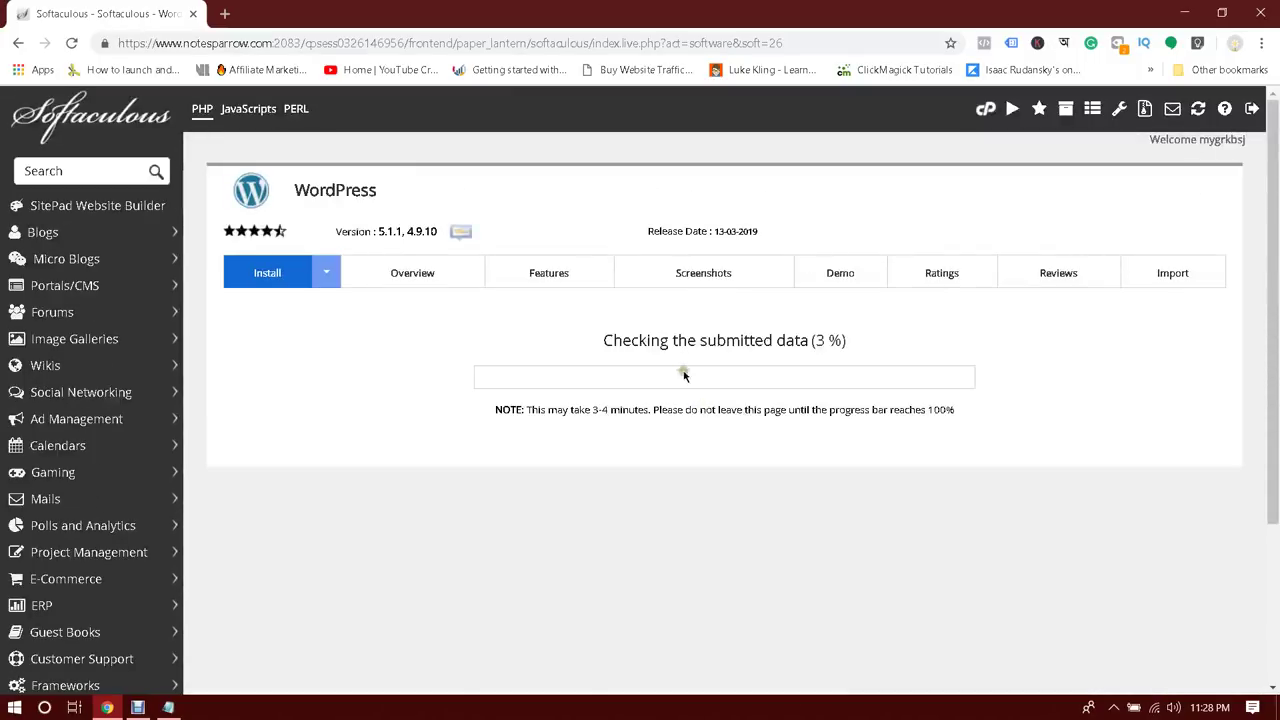
# Wait while the WordPress install progresses, highlighting the progress and wait-time messages
pyautogui.moveTo(597, 346); pyautogui.dragTo(894, 337)
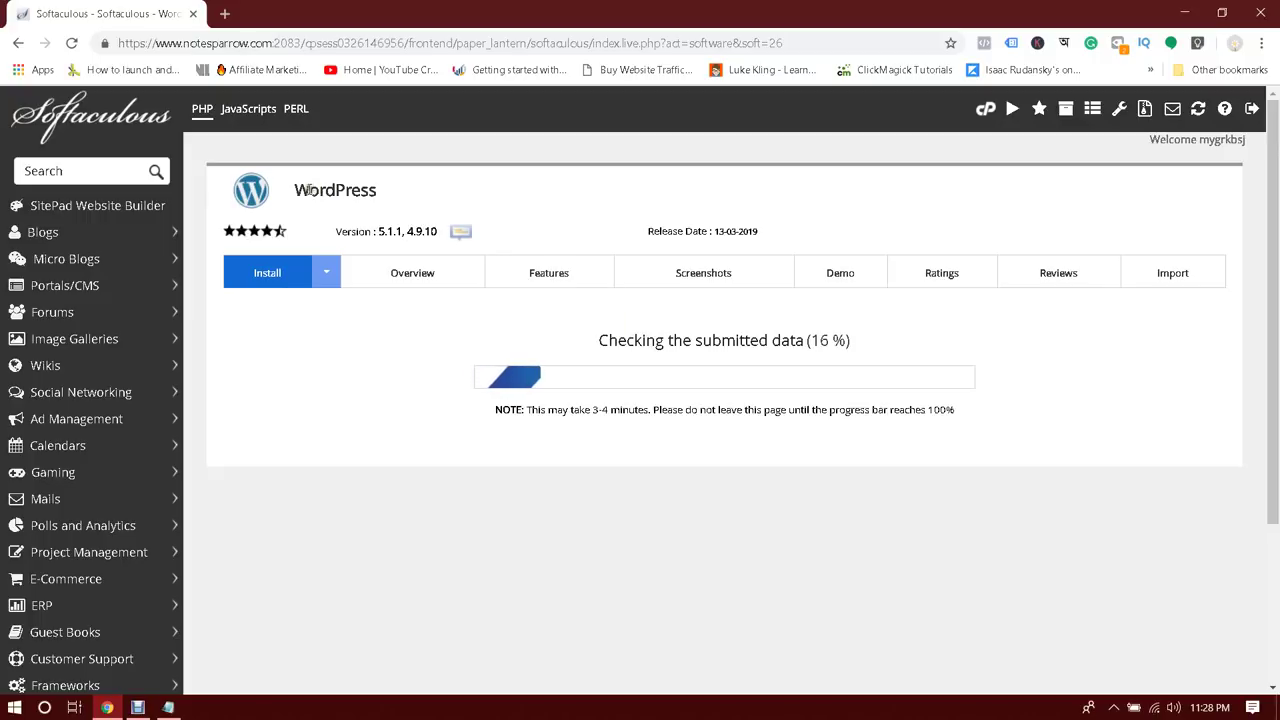
pyautogui.moveTo(291, 190); pyautogui.dragTo(442, 185)
pyautogui.click(871, 341)
pyautogui.moveTo(539, 410); pyautogui.dragTo(731, 412)
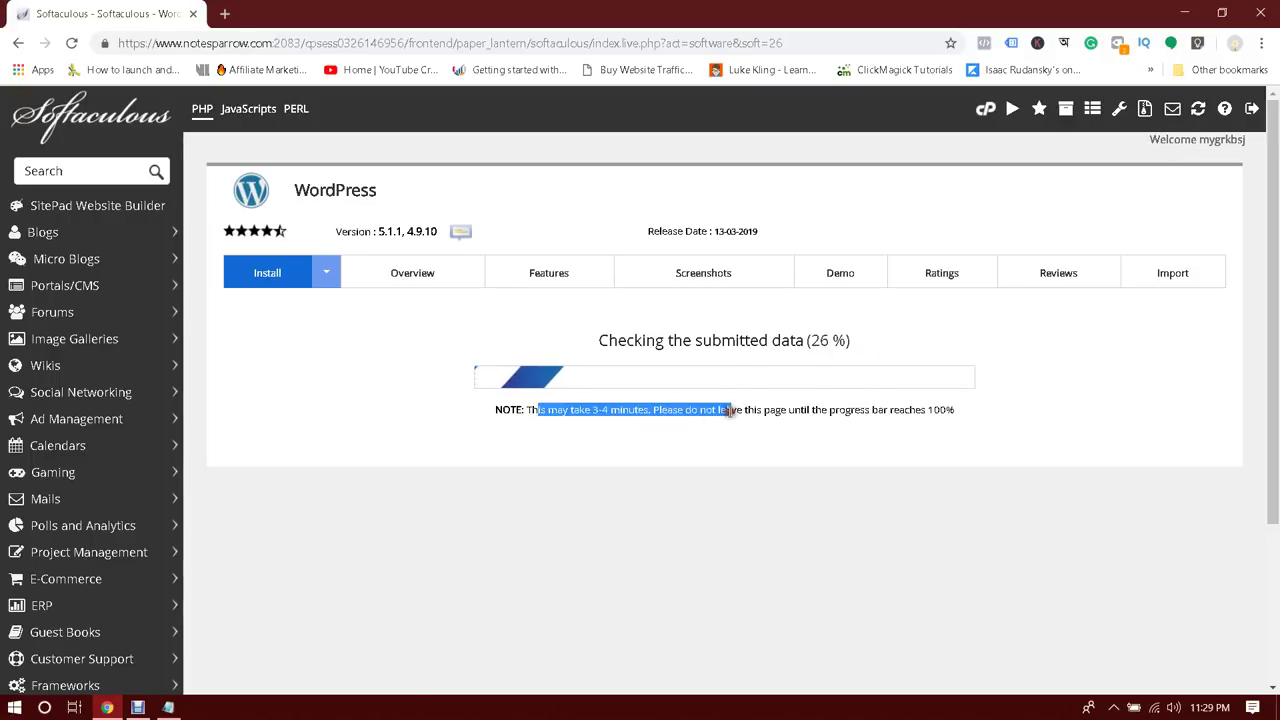
pyautogui.click(731, 412)
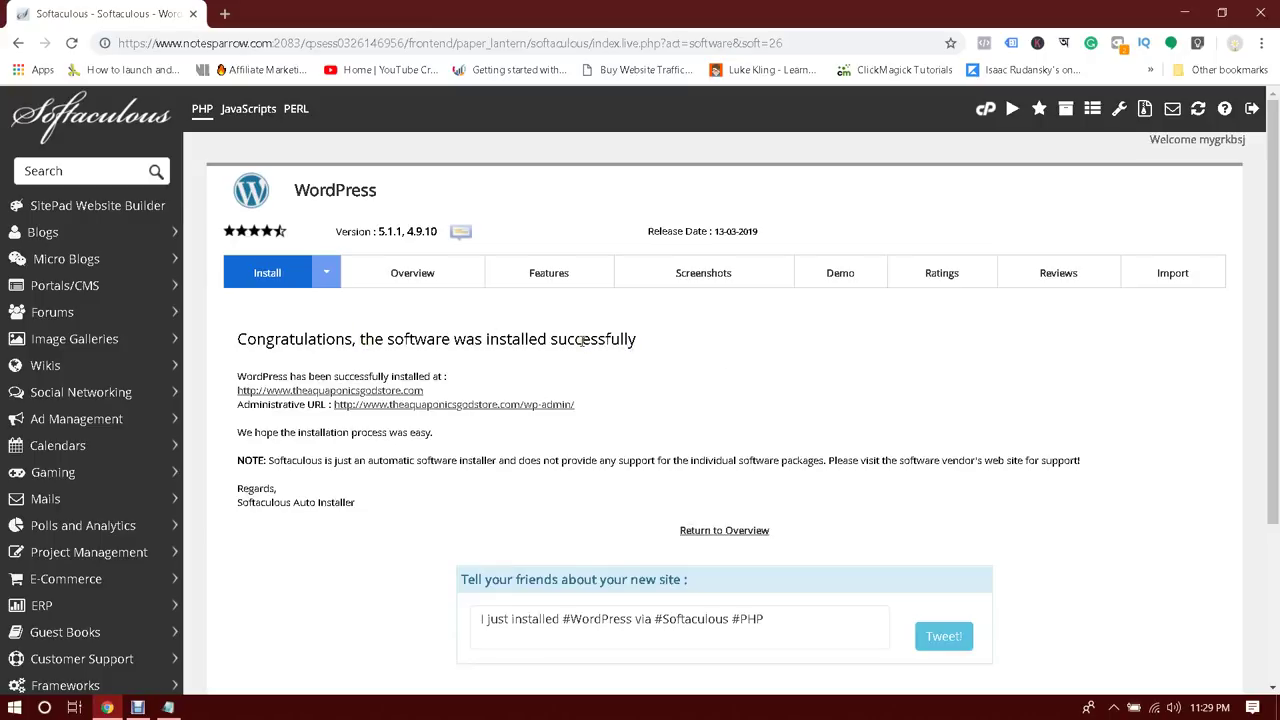
pyautogui.moveTo(442, 336); pyautogui.dragTo(714, 334)
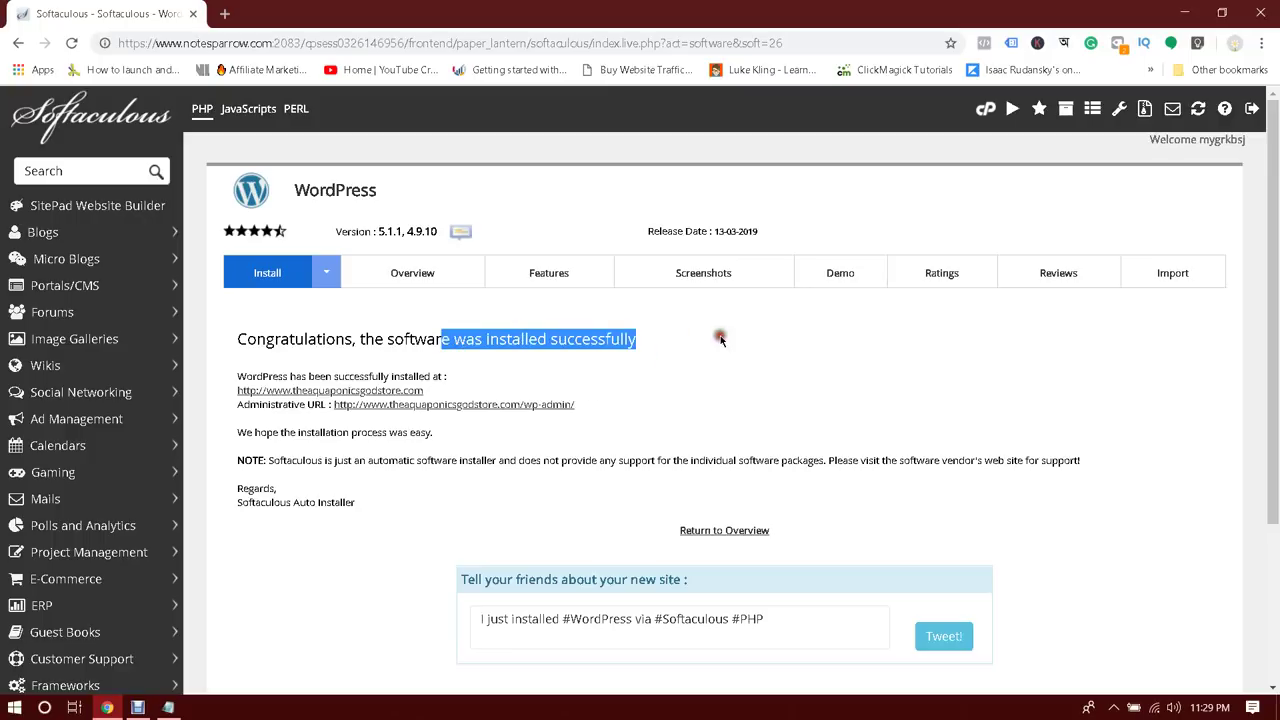
pyautogui.click(720, 340)
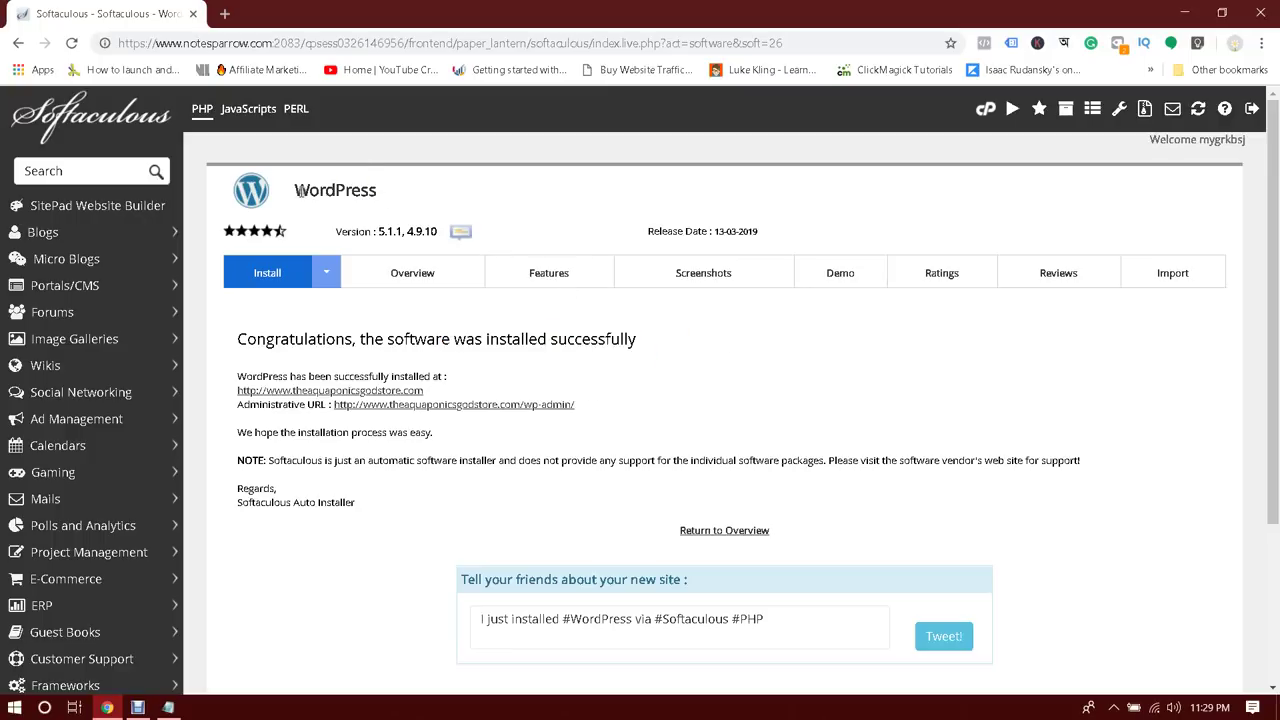
pyautogui.moveTo(300, 190); pyautogui.dragTo(392, 197)
pyautogui.click(392, 197)
pyautogui.click(312, 391)
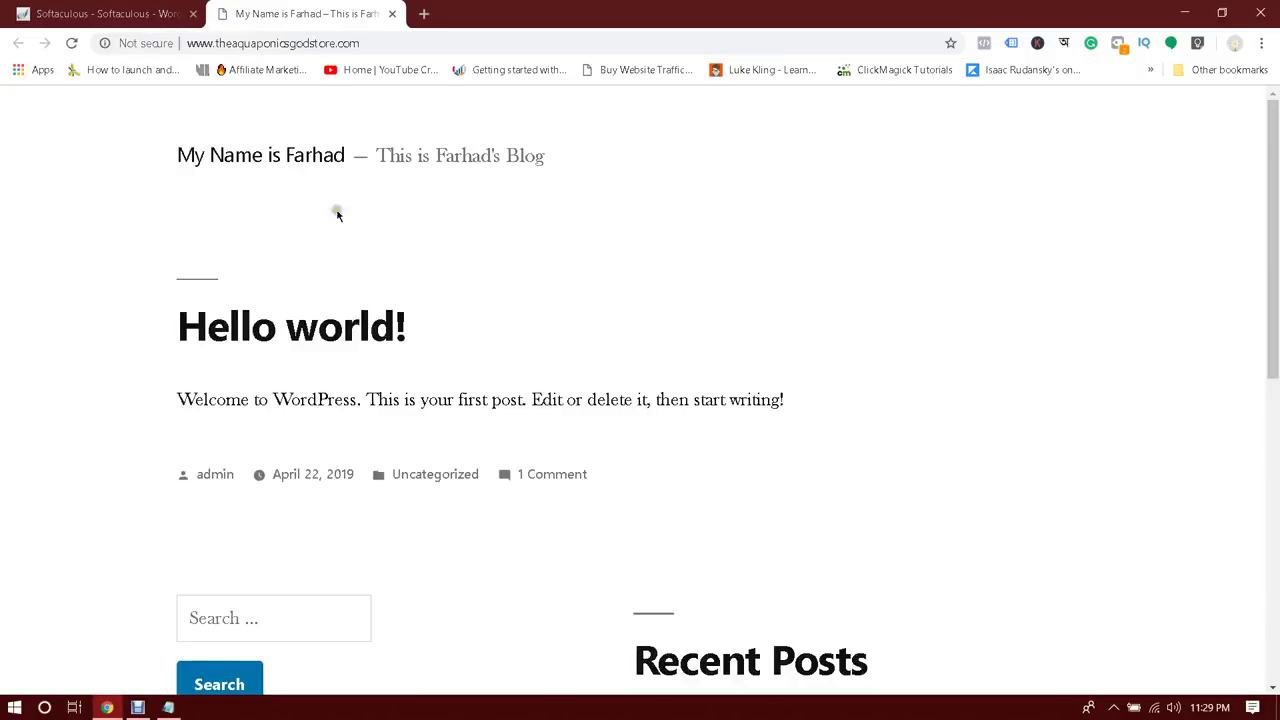
# Review the new blog's site title, tagline and Hello world! post
pyautogui.scroll(-6, 520, 231)
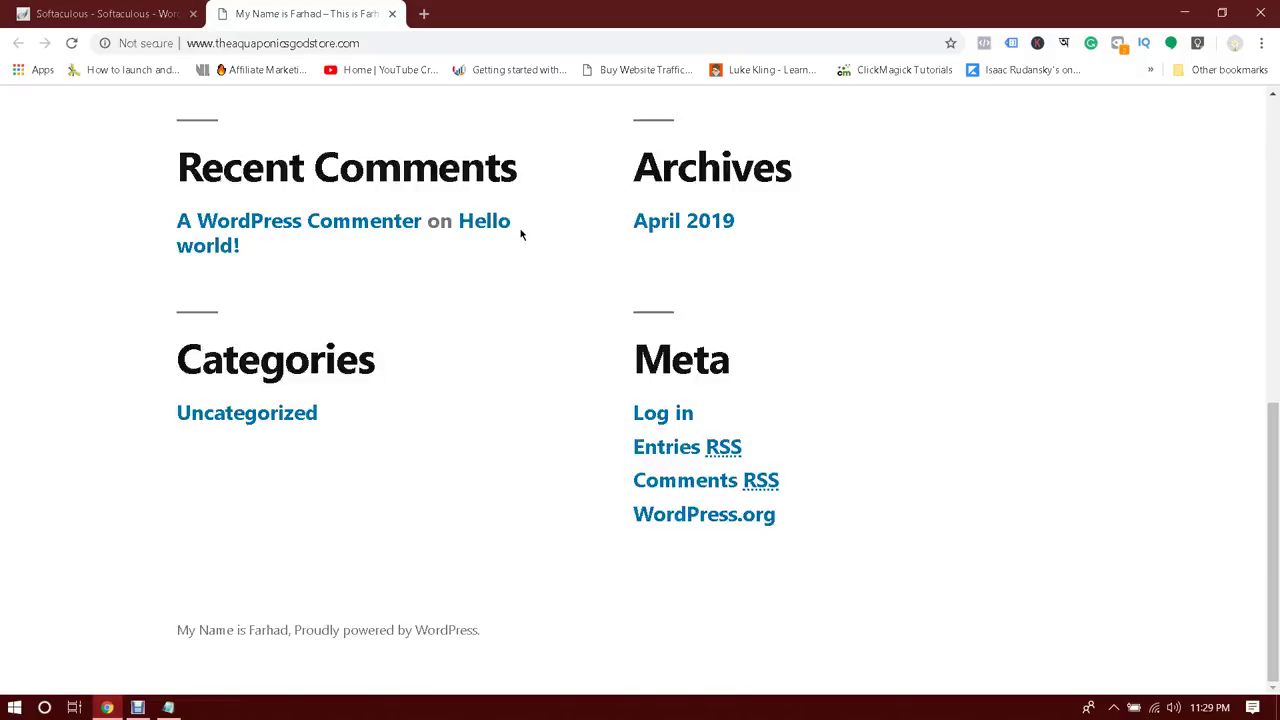
pyautogui.scroll(10, 520, 234)
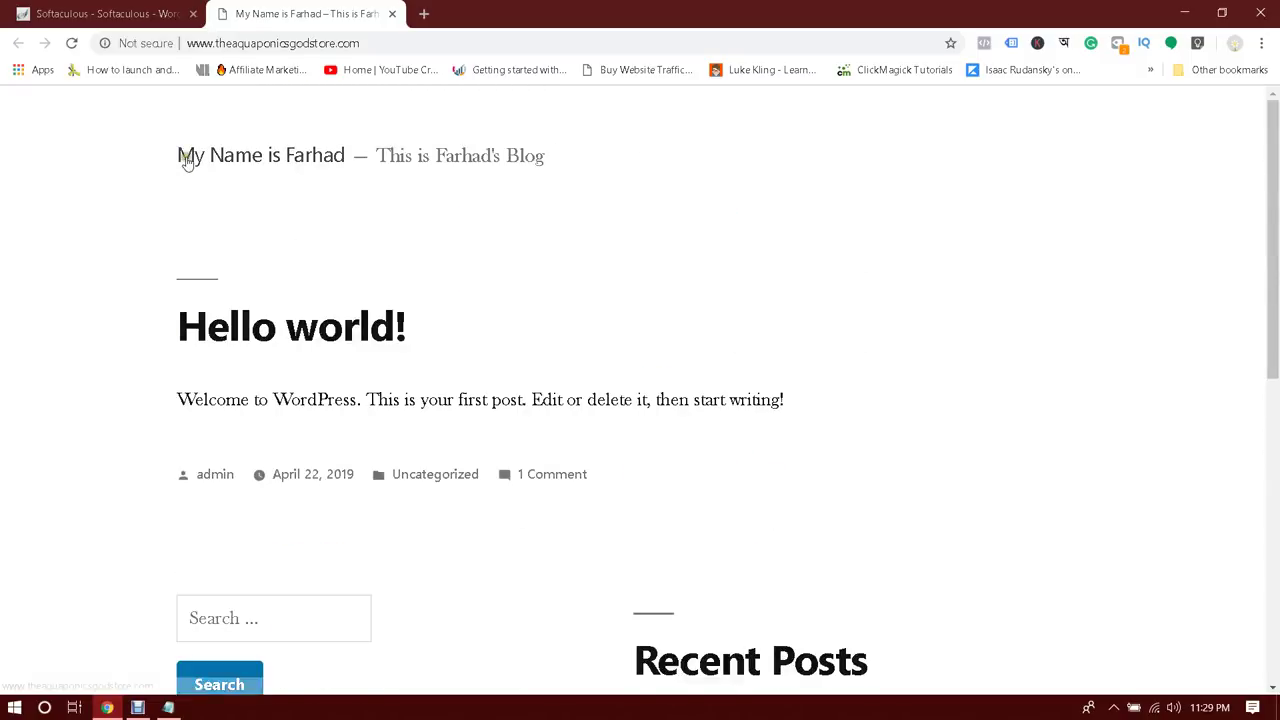
pyautogui.moveTo(566, 149); pyautogui.dragTo(31, 177)
pyautogui.click(80, 200)
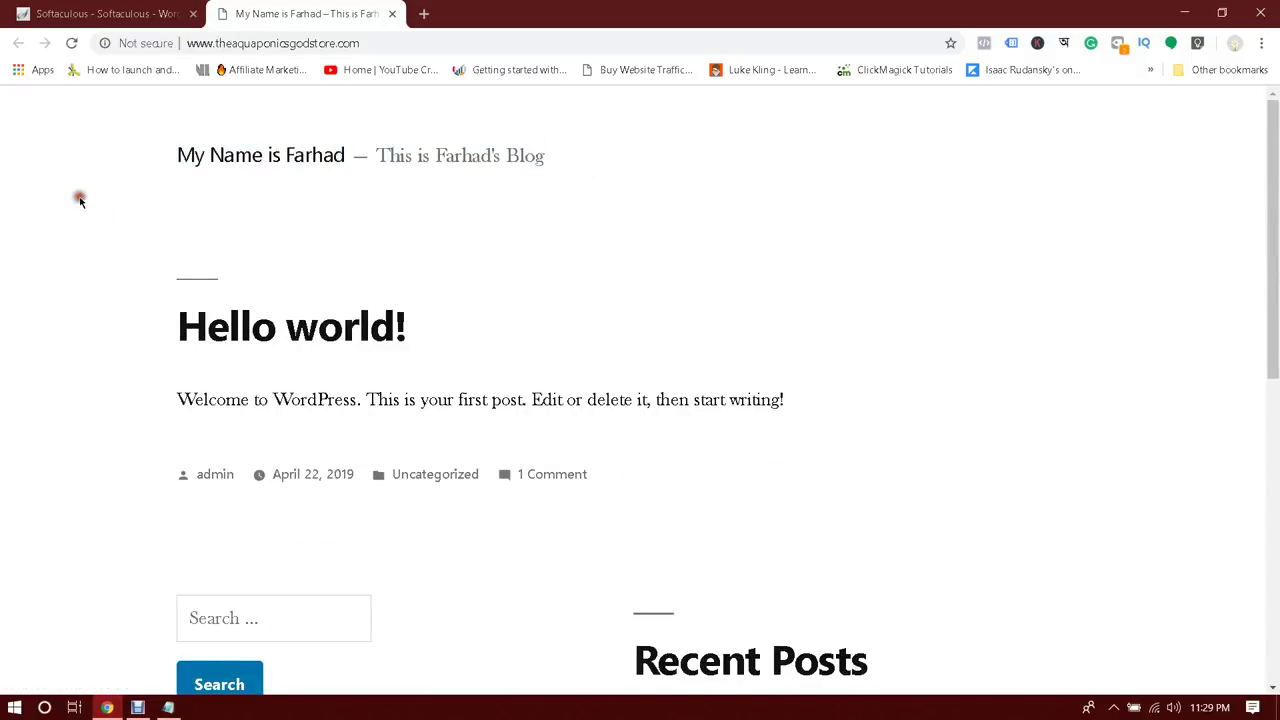
pyautogui.click(145, 13)
pyautogui.click(310, 18)
pyautogui.scroll(-10, 470, 255)
pyautogui.scroll(10, 490, 270)
# Compare the installation success page with the live blog across both tabs
pyautogui.click(108, 13)
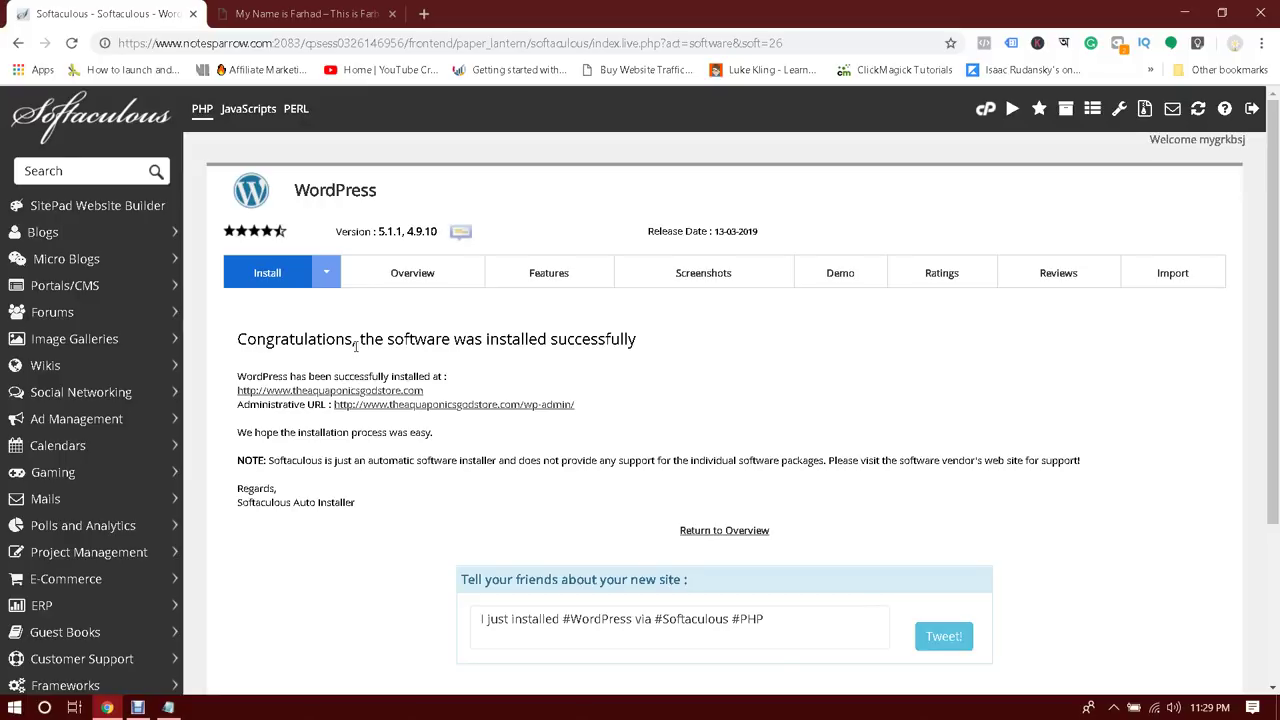
pyautogui.click(290, 14)
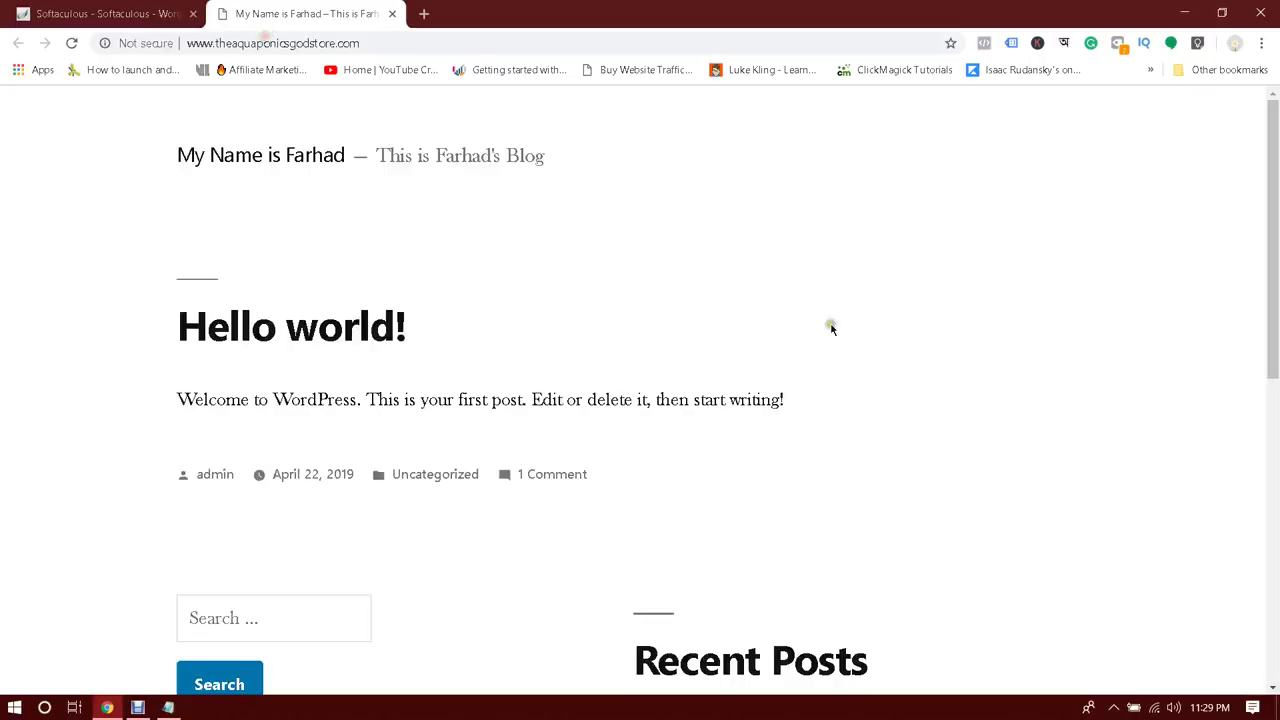
pyautogui.scroll(-5, 829, 326)
pyautogui.scroll(5, 838, 330)
pyautogui.scroll(-6, 838, 330)
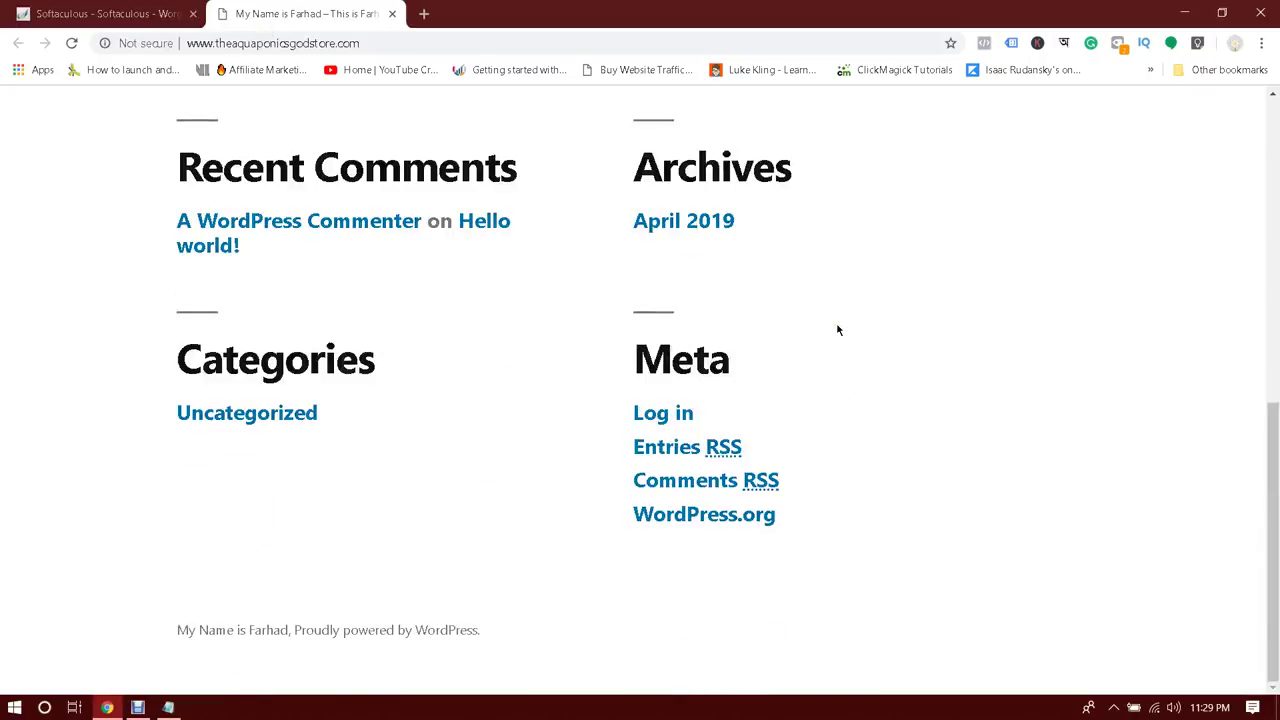
pyautogui.scroll(6, 838, 330)
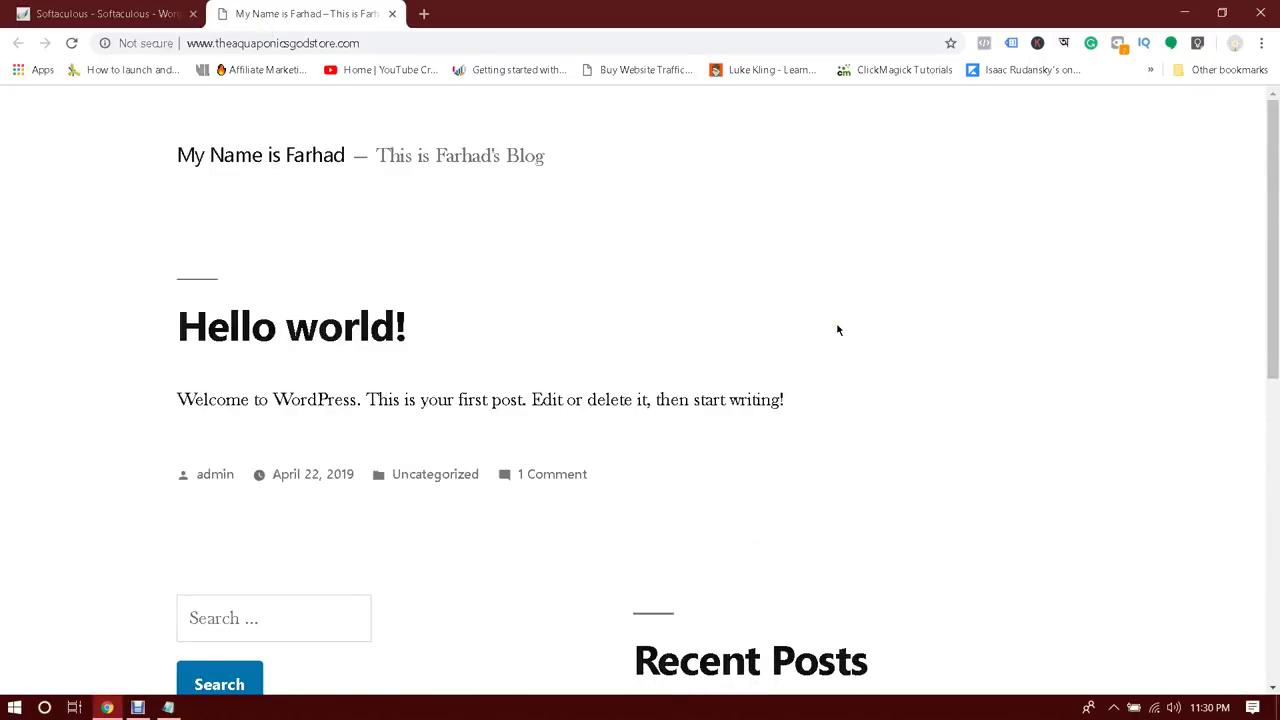
pyautogui.click(455, 285)
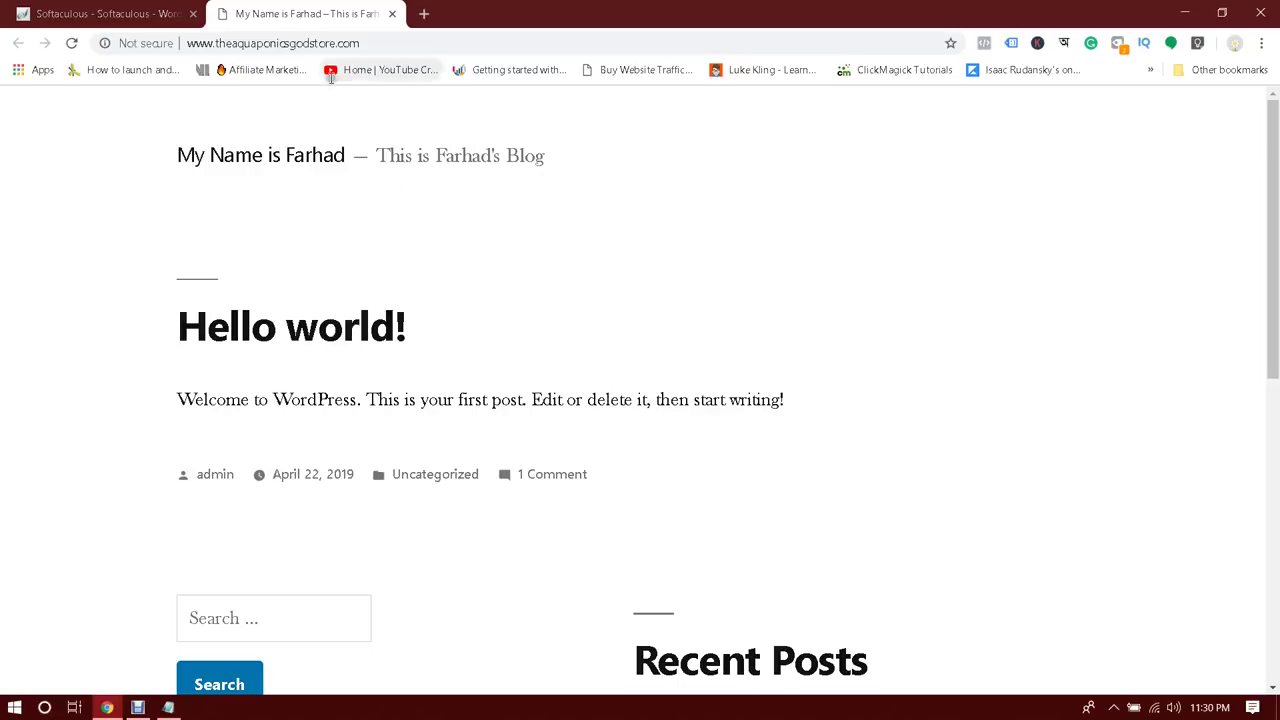
pyautogui.click(155, 12)
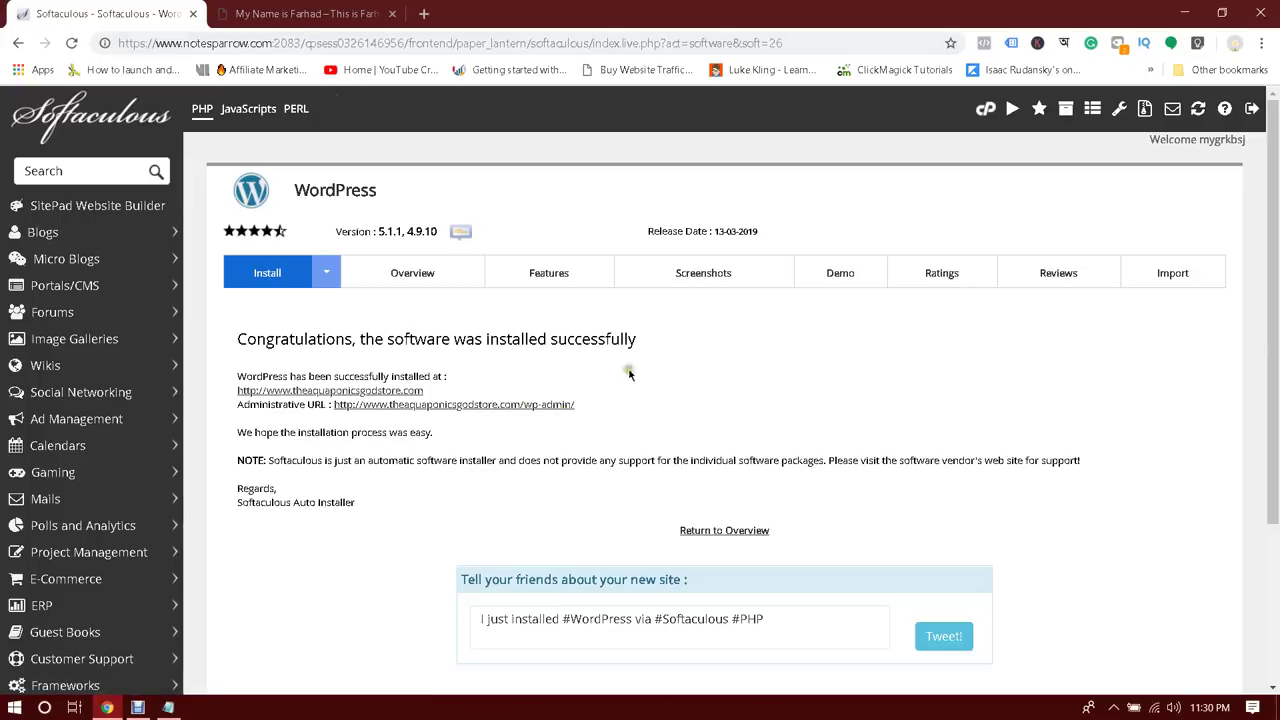
pyautogui.click(293, 12)
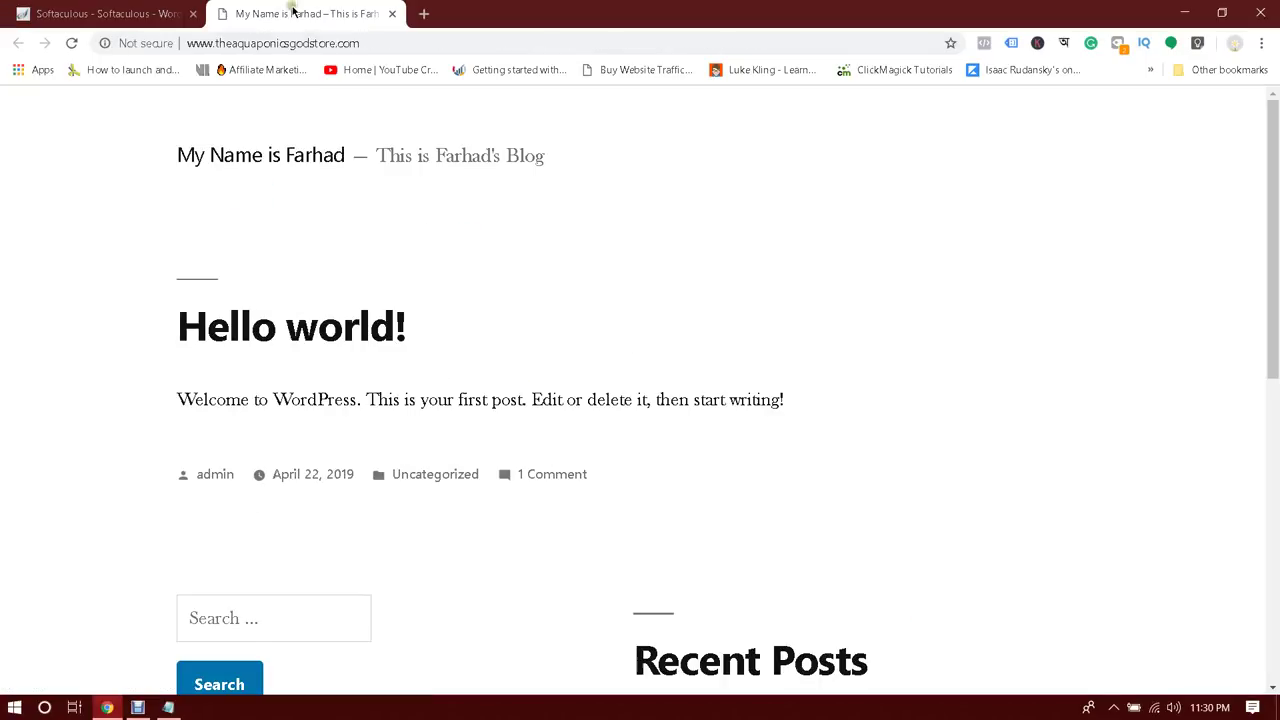
# Load theaquaponicsgodstore.com/wp-admin to reach the WordPress login page
pyautogui.click(426, 46)
pyautogui.click(426, 46)
pyautogui.write('/')
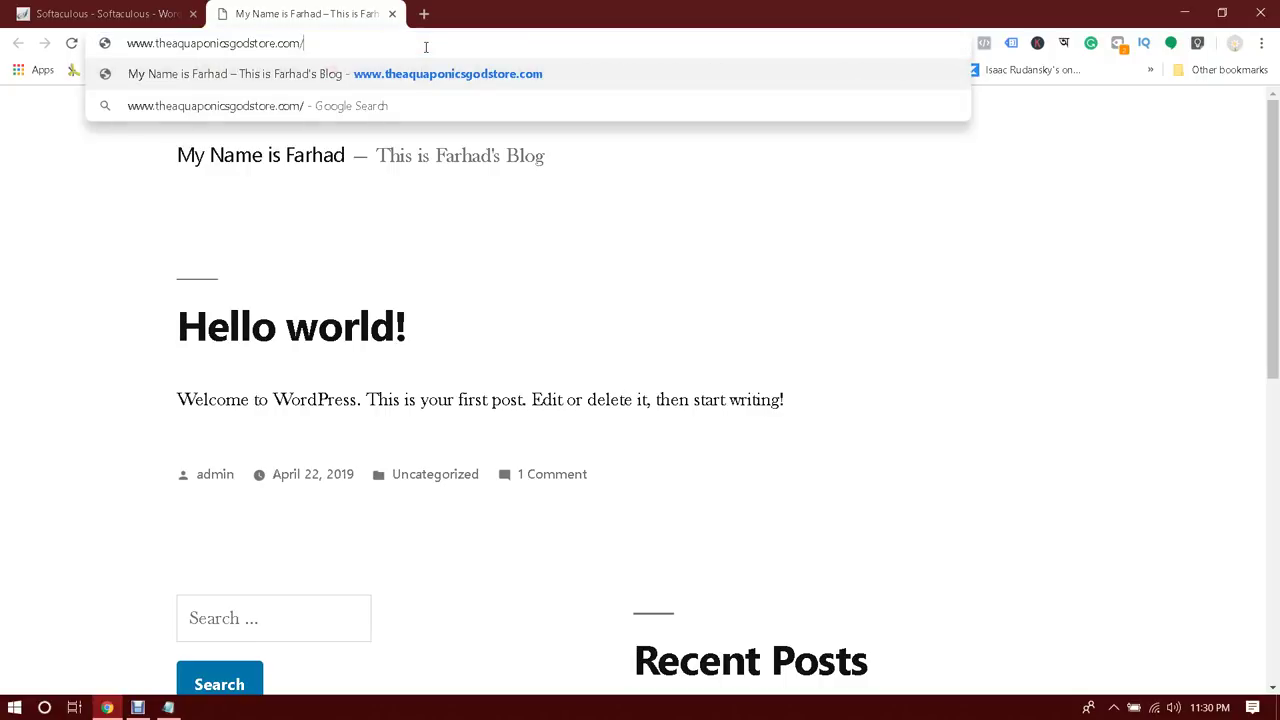
pyautogui.write('wp')
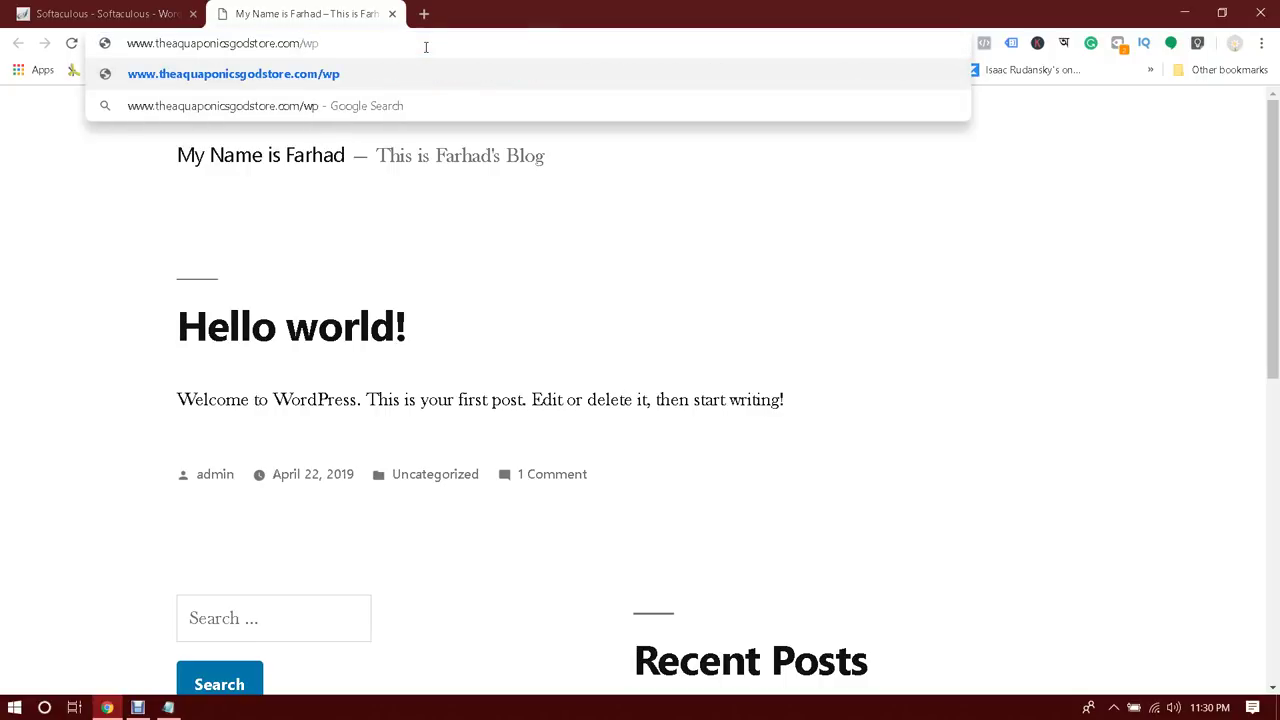
pyautogui.write('-admin')
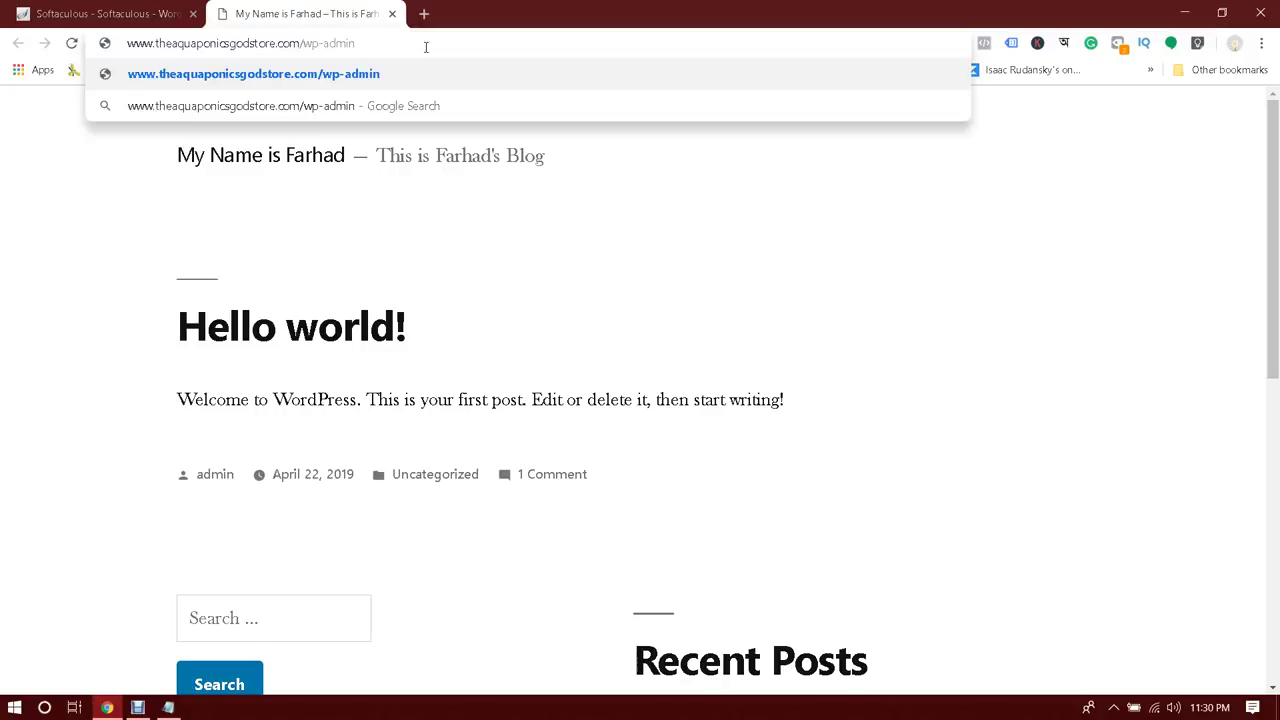
pyautogui.press('Return')
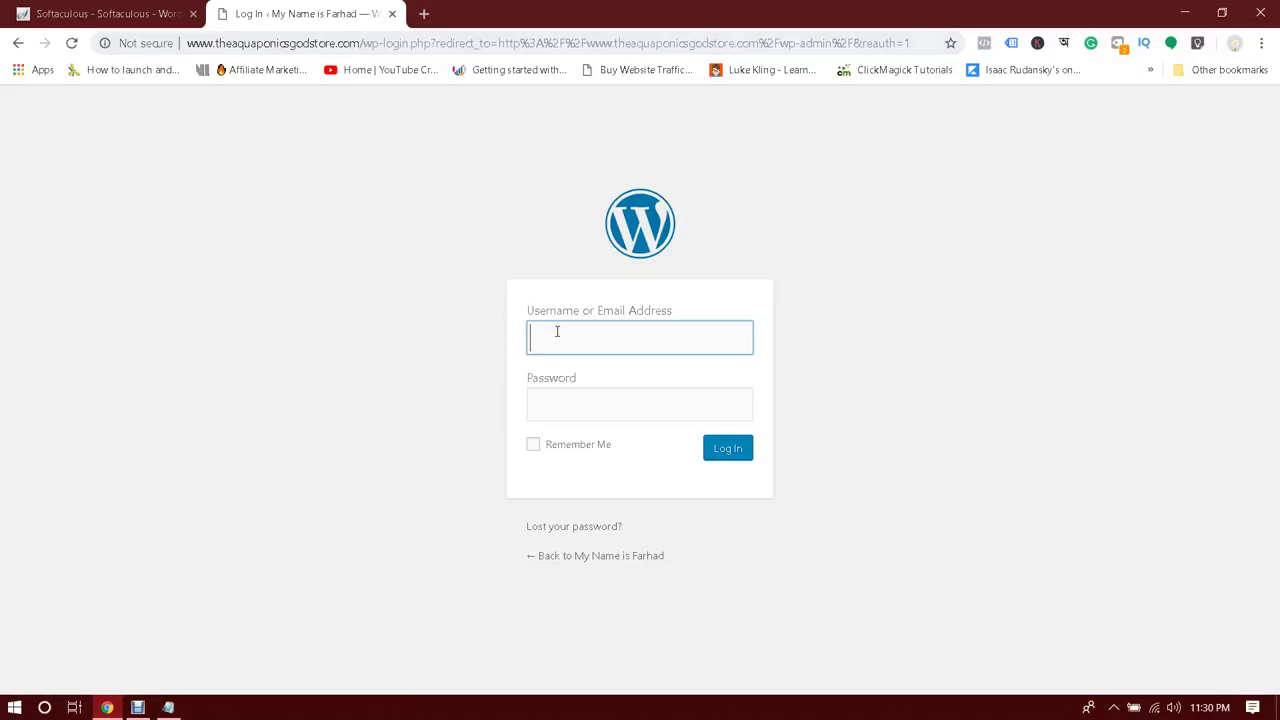
pyautogui.click(142, 12)
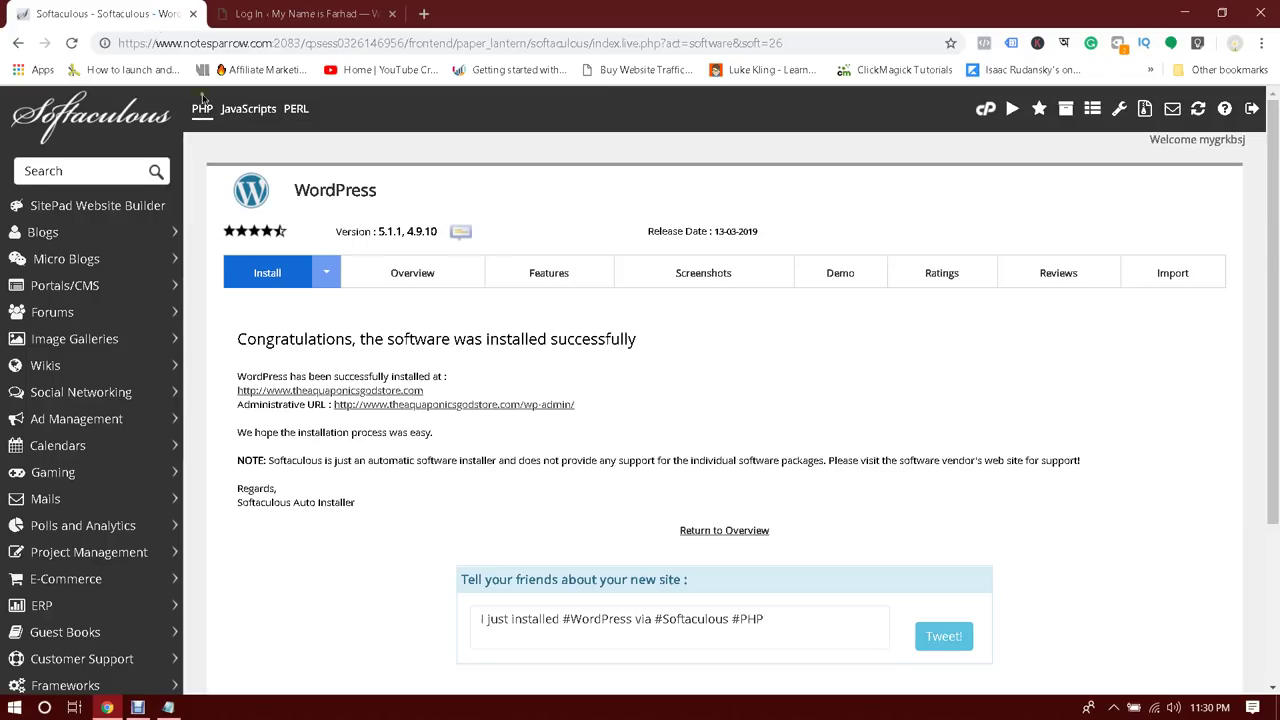
pyautogui.click(328, 16)
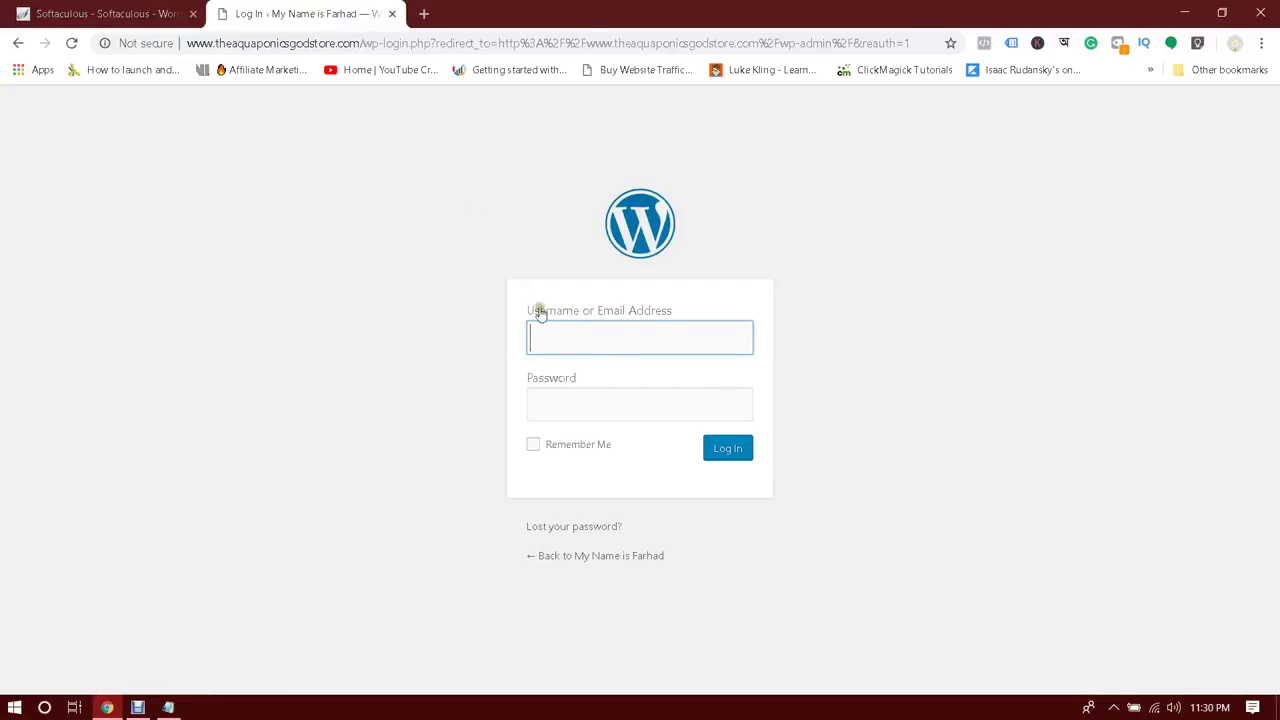
# Log in with username 'admin' and the account password
pyautogui.write('admin')
pyautogui.press('Tab')
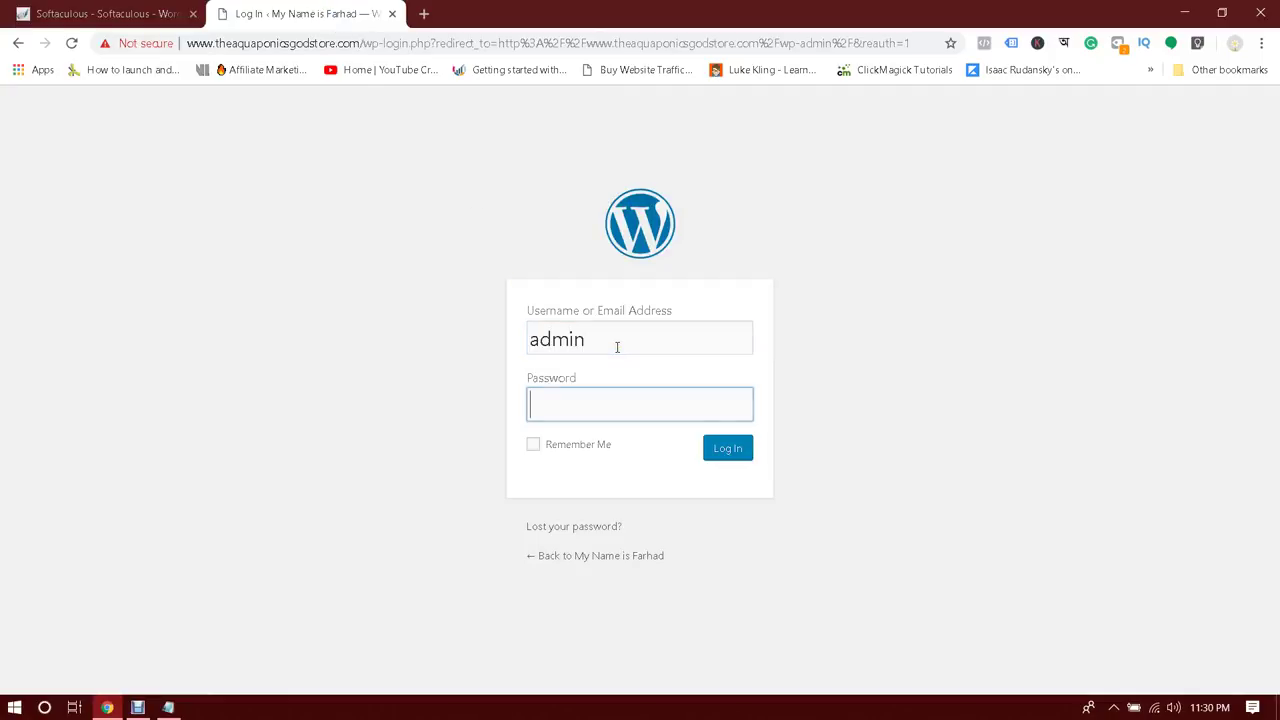
pyautogui.write('****')
pyautogui.press('Return')
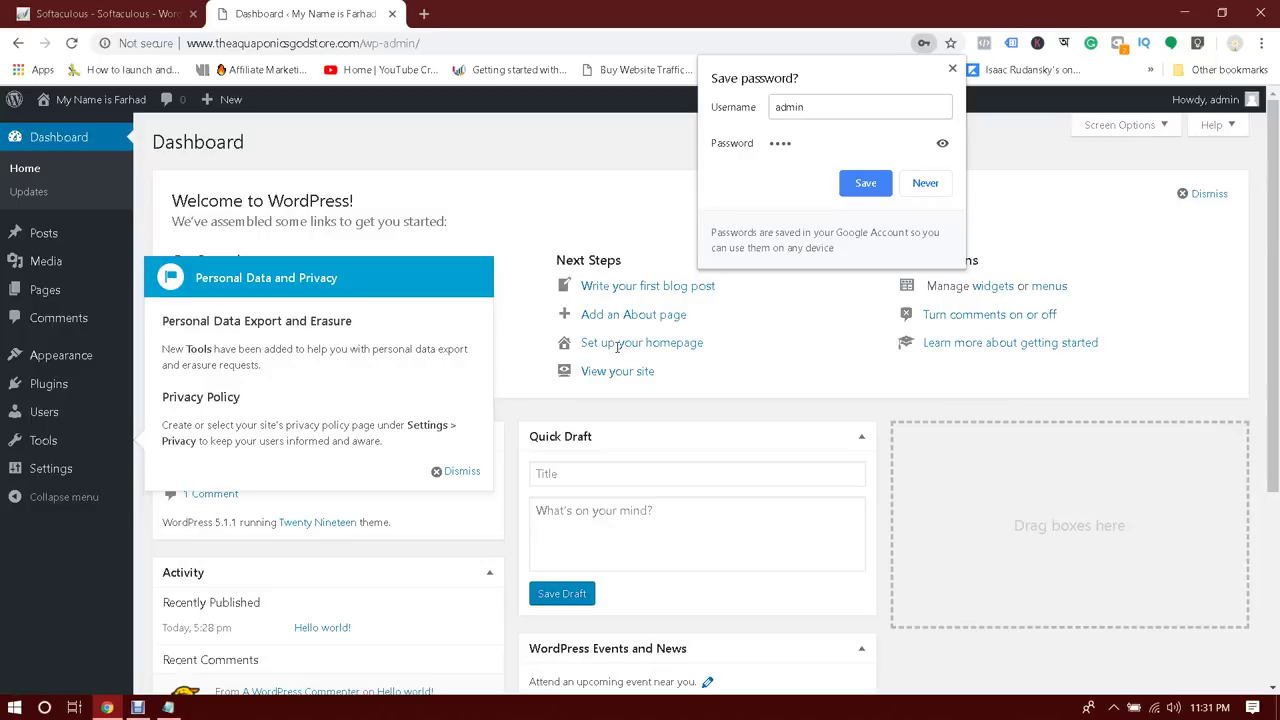
# Dismiss the save-password prompt and the Personal Data and Privacy notice
pyautogui.click(455, 184)
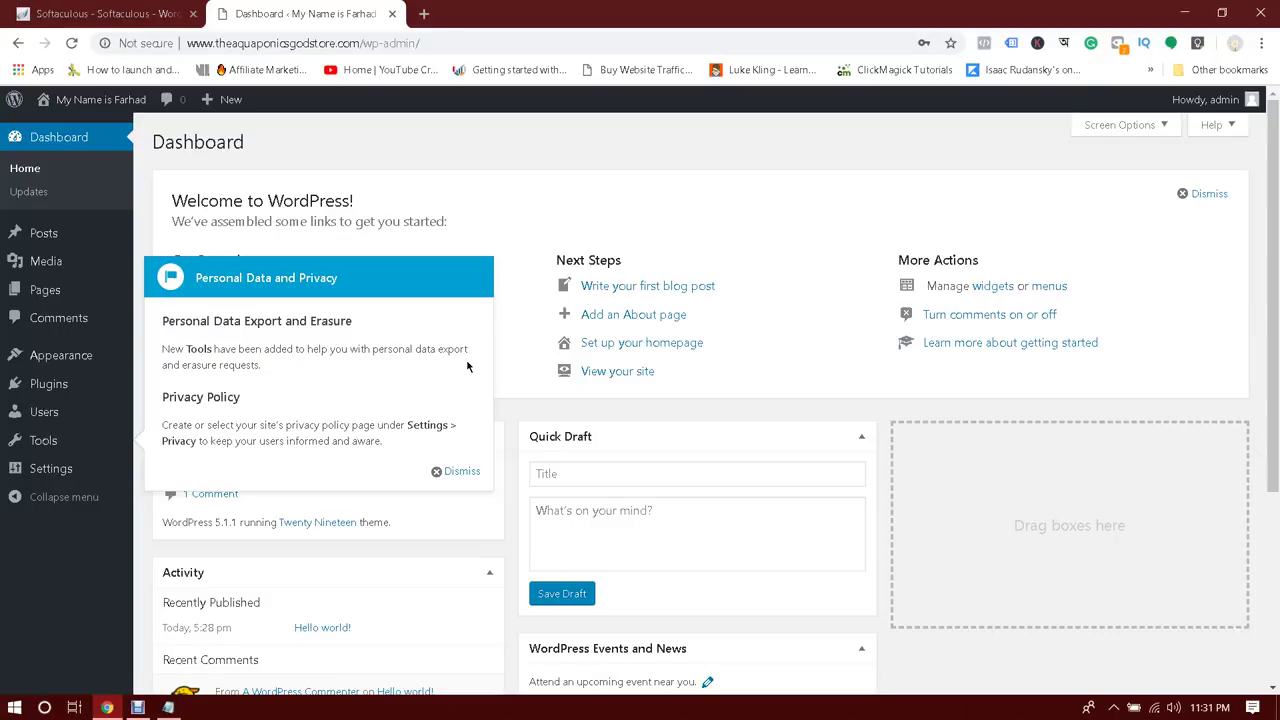
pyautogui.click(457, 471)
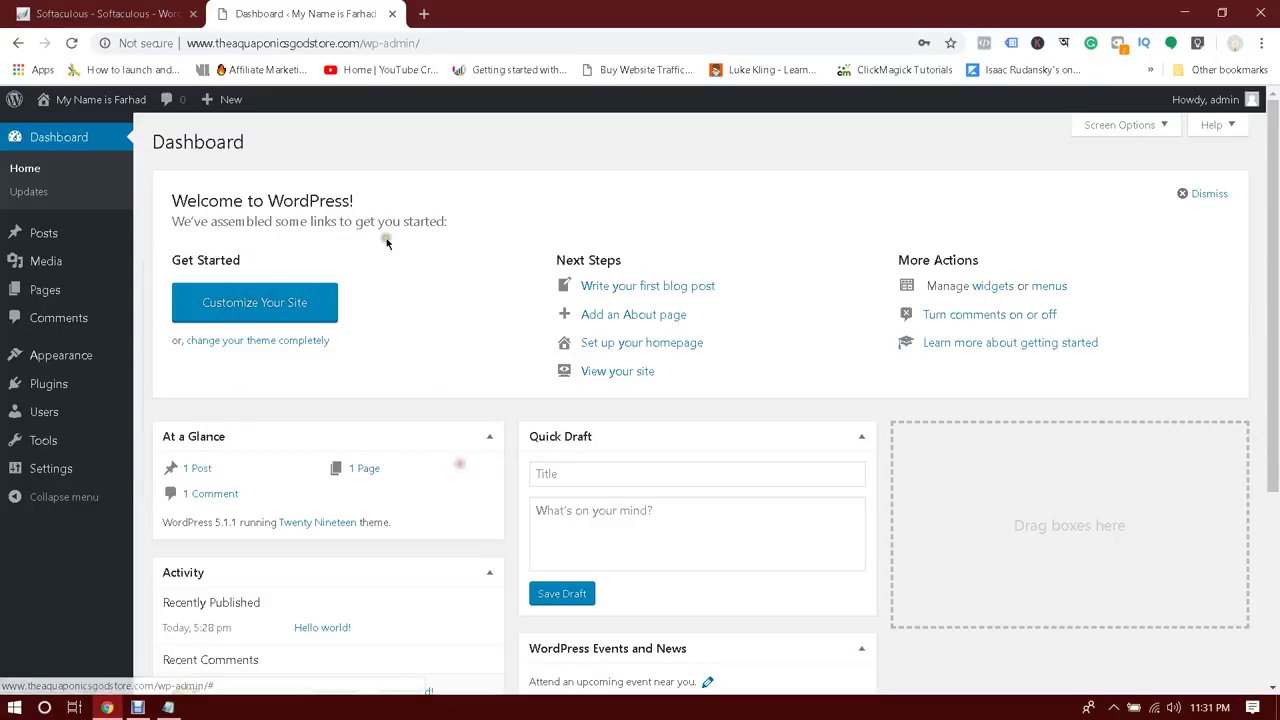
pyautogui.moveTo(1275, 163)
pyautogui.mouseDown()
pyautogui.moveTo(1275, 351)
pyautogui.moveTo(1276, 148)
pyautogui.mouseUp()
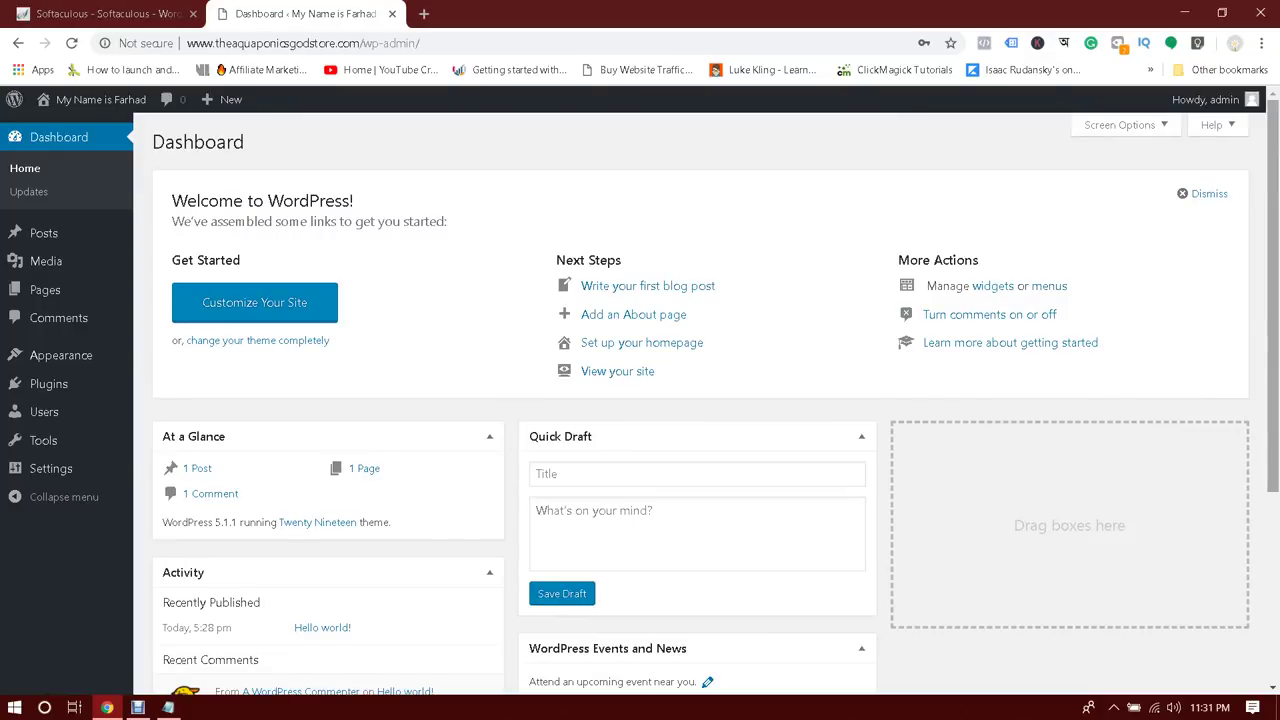
pyautogui.click(966, 343)
pyautogui.scroll(-3, 895, 381)
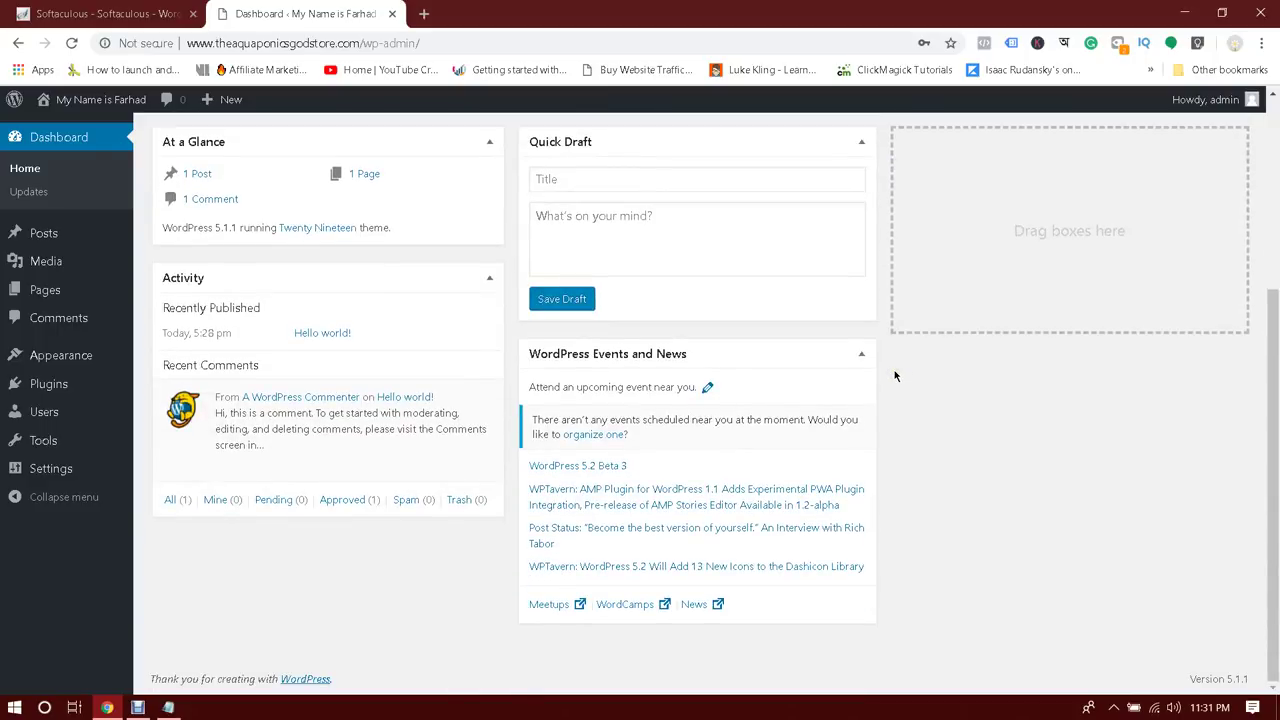
pyautogui.scroll(3, 895, 376)
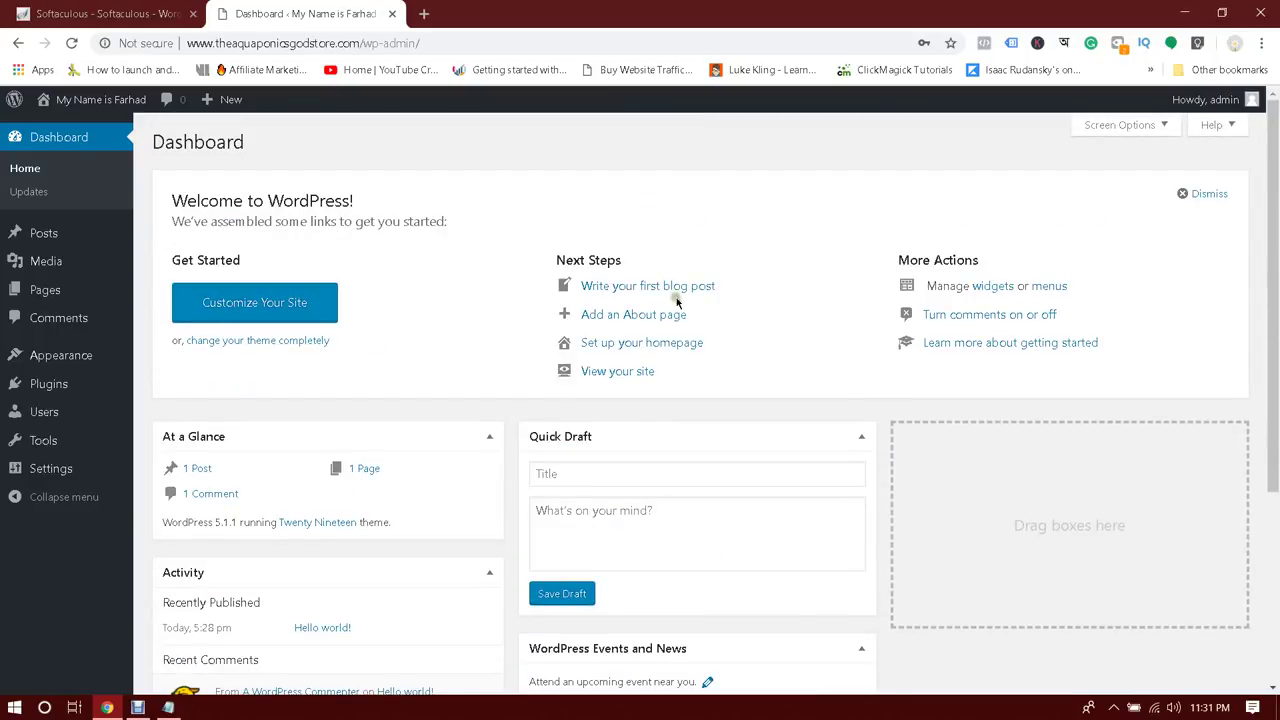
# Open the administrator's profile page from the Dashboard
pyautogui.moveTo(152, 139); pyautogui.dragTo(430, 134)
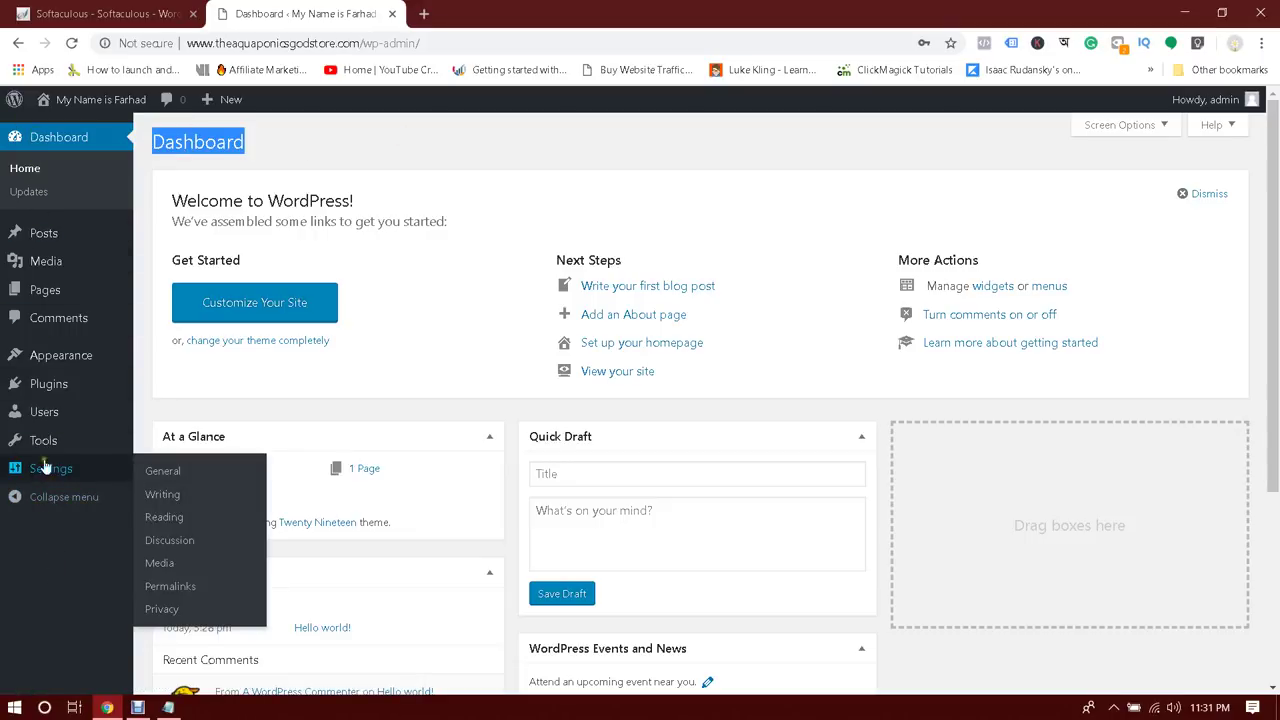
pyautogui.moveTo(52, 100)
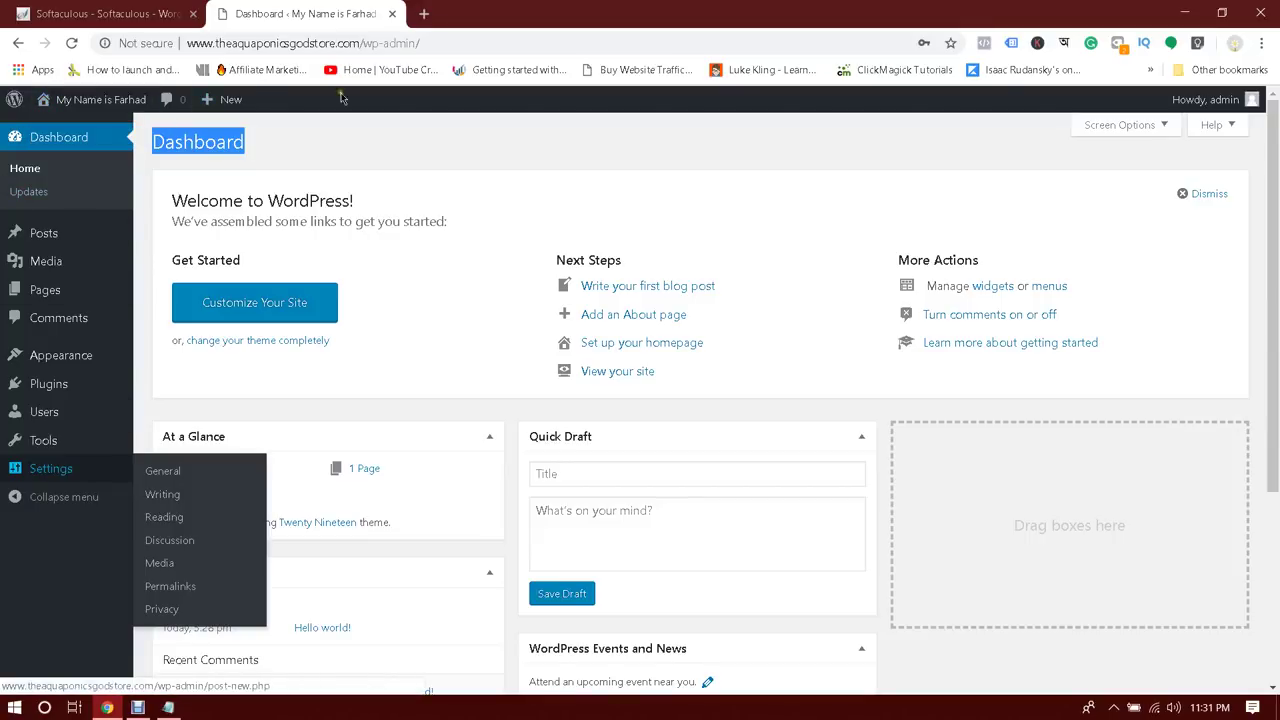
pyautogui.click(1252, 101)
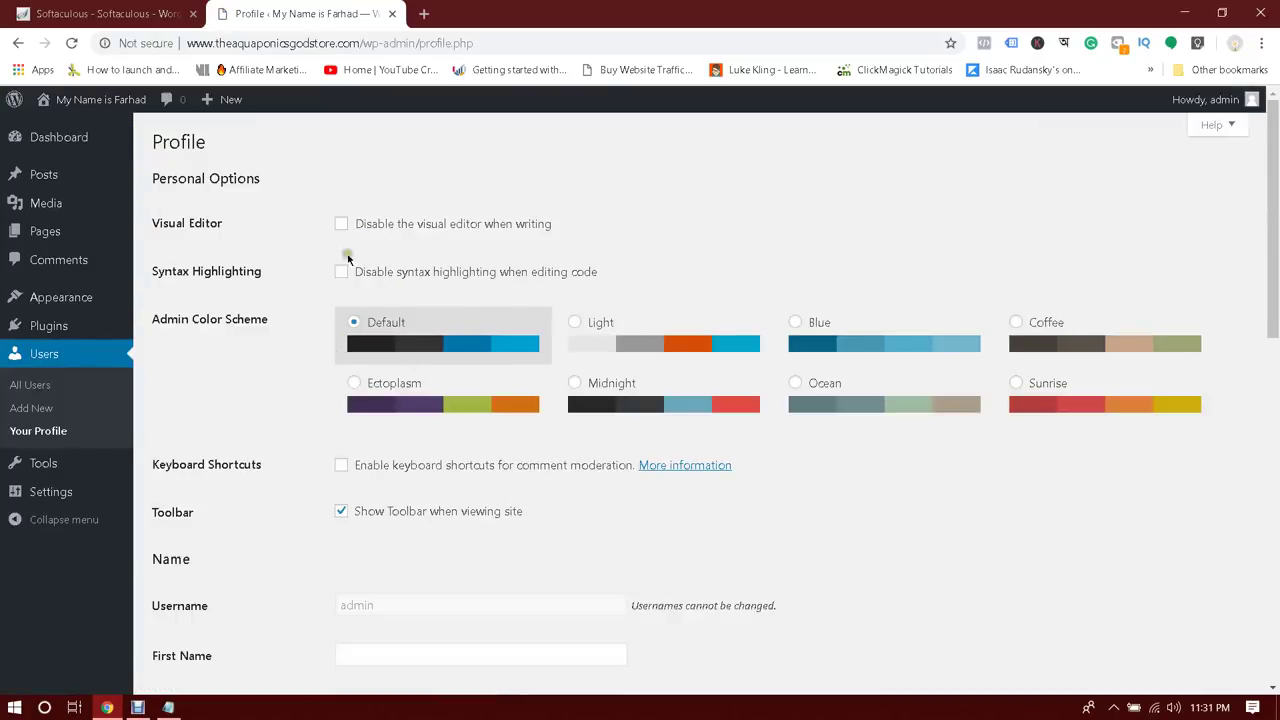
# Scroll through the Your Profile settings, then return to the Dashboard
pyautogui.scroll(-5, 340, 300)
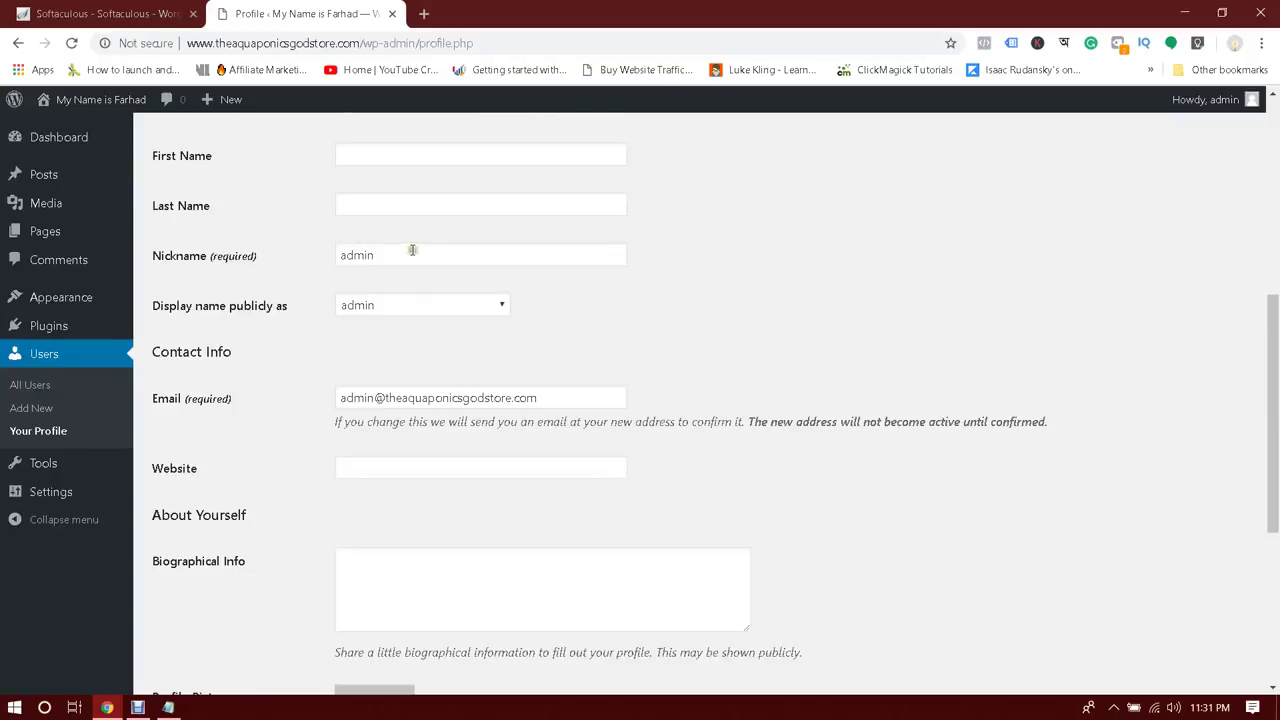
pyautogui.scroll(-4, 422, 261)
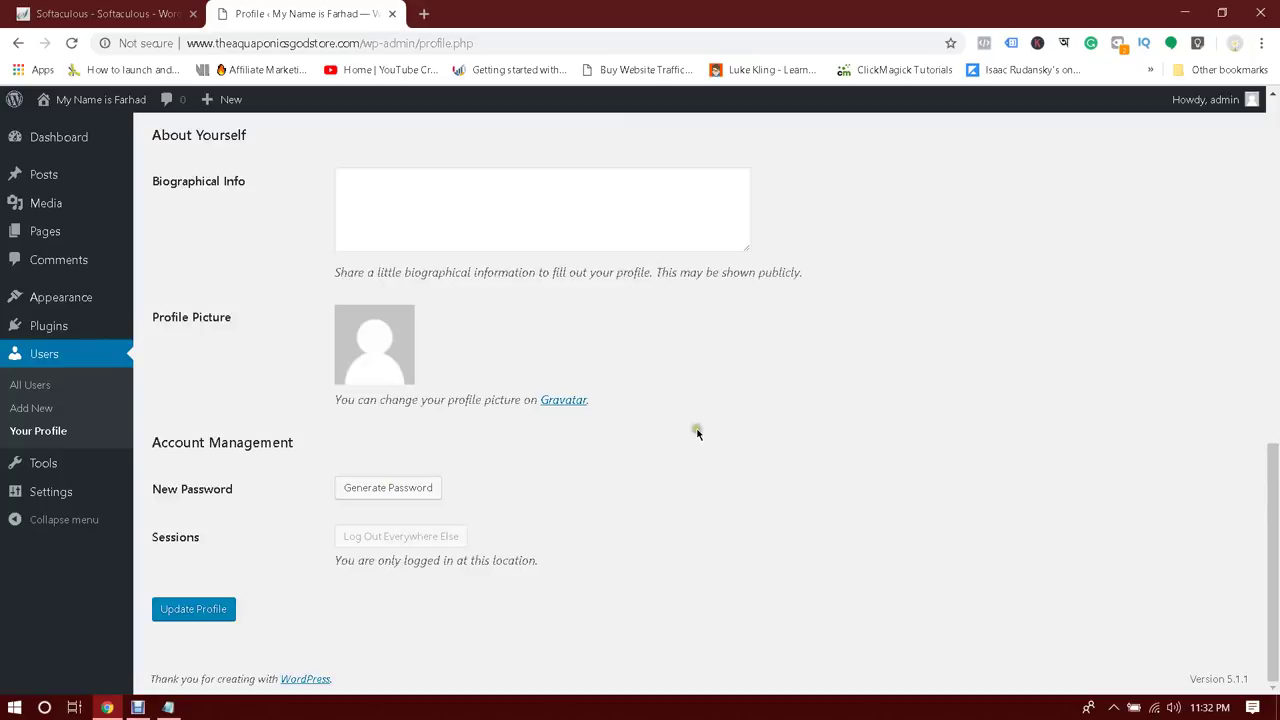
pyautogui.scroll(3, 561, 523)
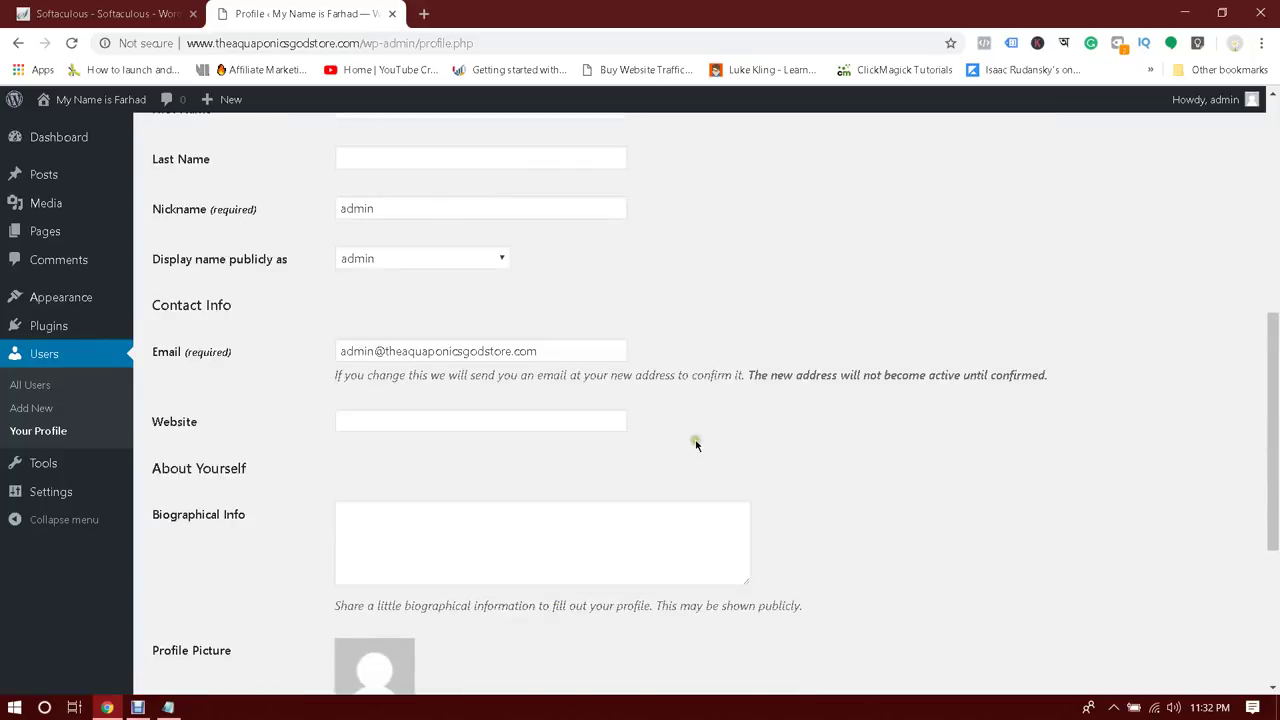
pyautogui.scroll(5, 695, 440)
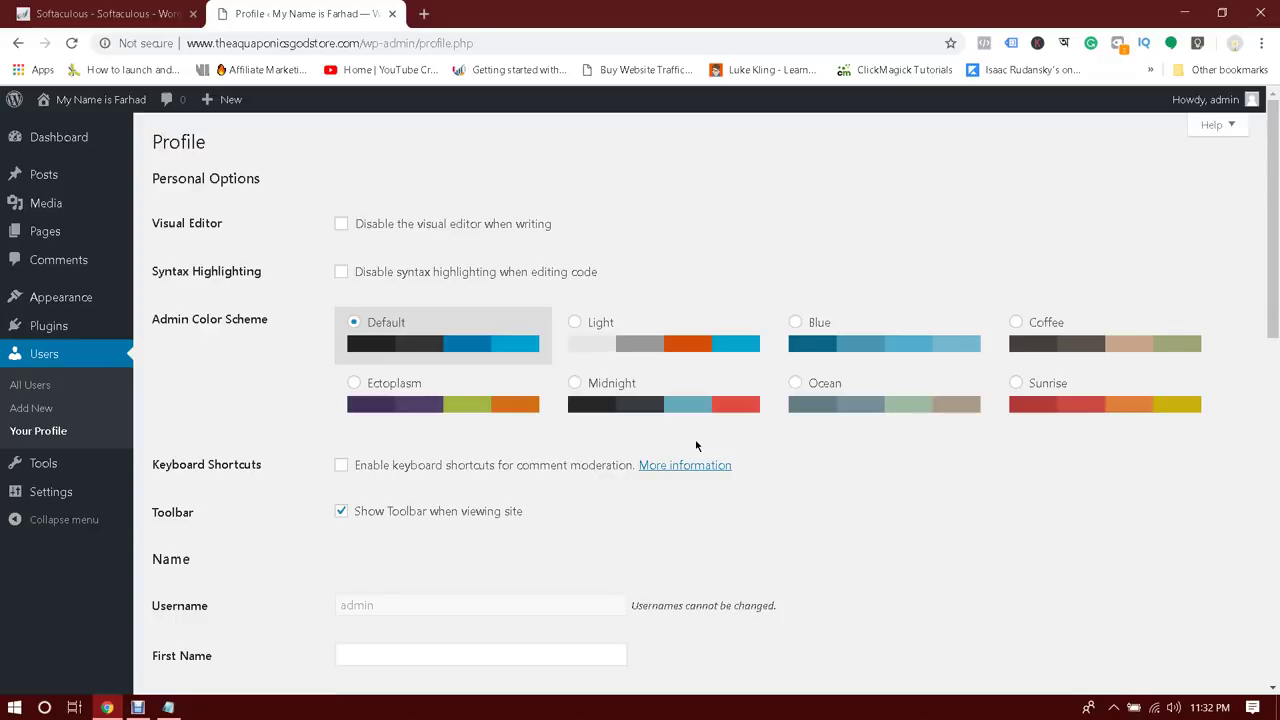
pyautogui.scroll(-2, 697, 446)
pyautogui.scroll(-1, 697, 445)
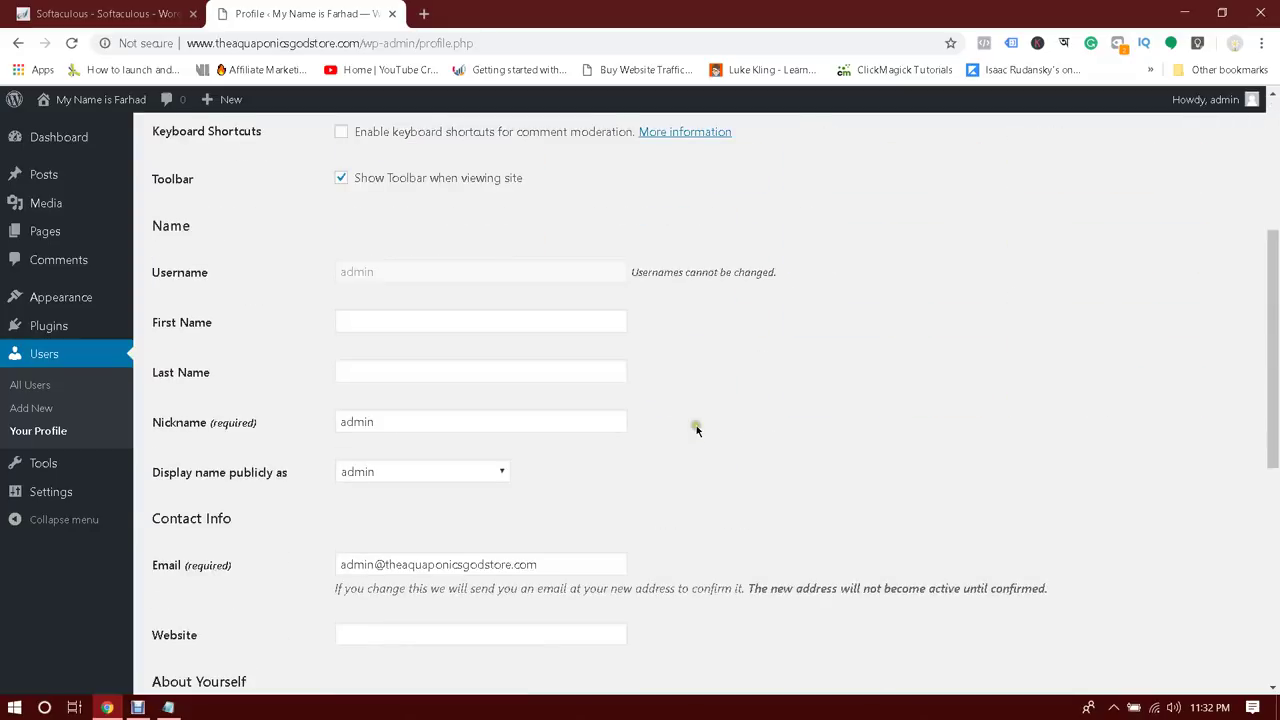
pyautogui.scroll(3, 694, 429)
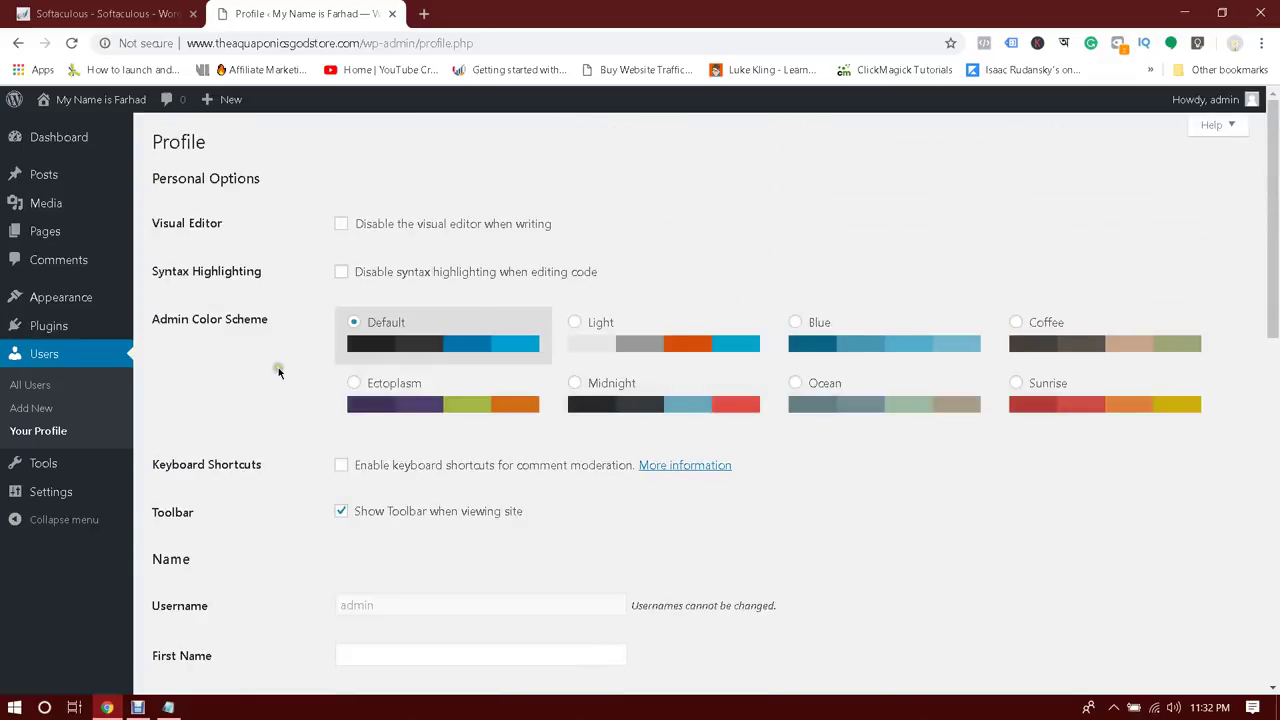
pyautogui.click(36, 137)
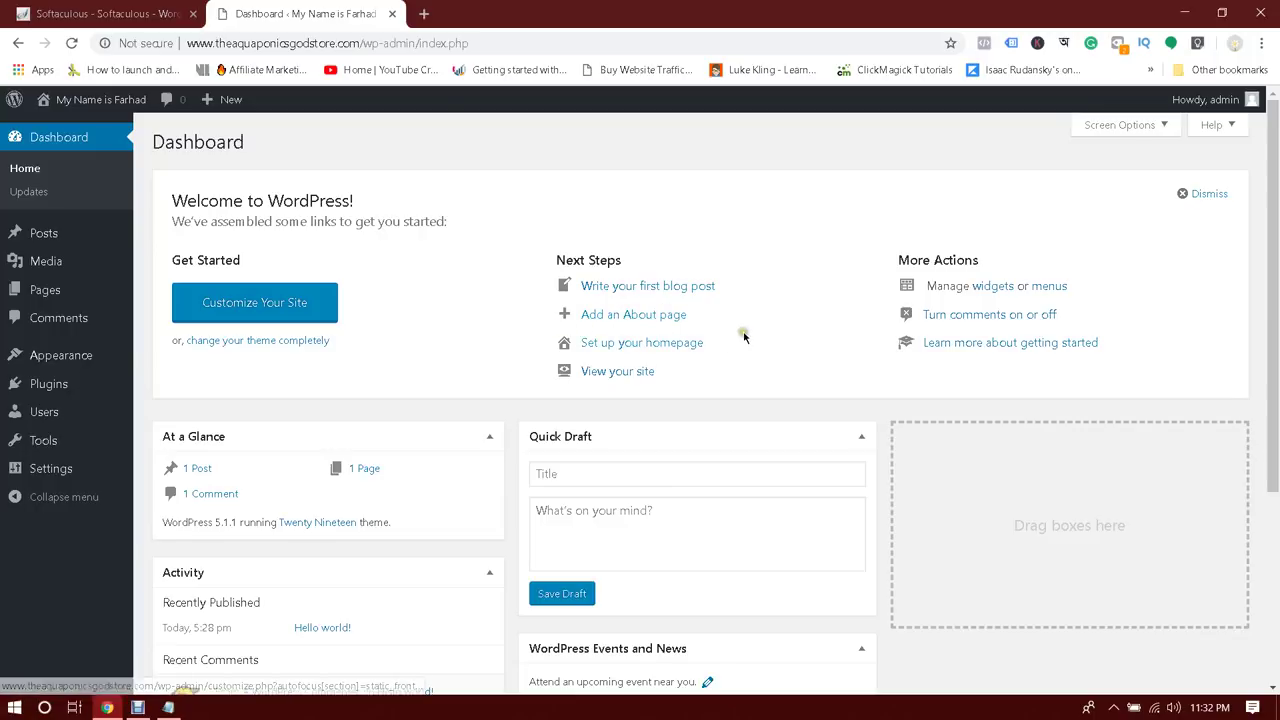
# Open the live site in a new tab via 'View your site', then close that extra tab
pyautogui.click(630, 373)
pyautogui.rightClick(625, 370)
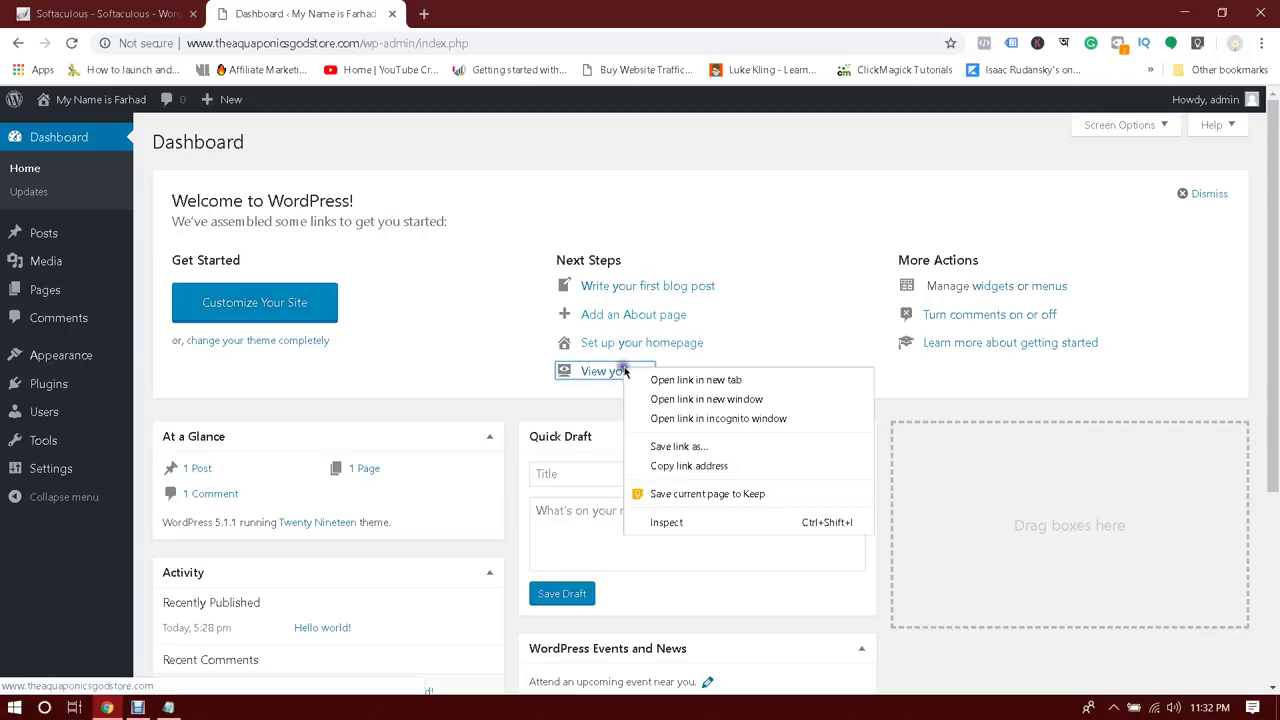
pyautogui.click(663, 379)
pyautogui.click(457, 12)
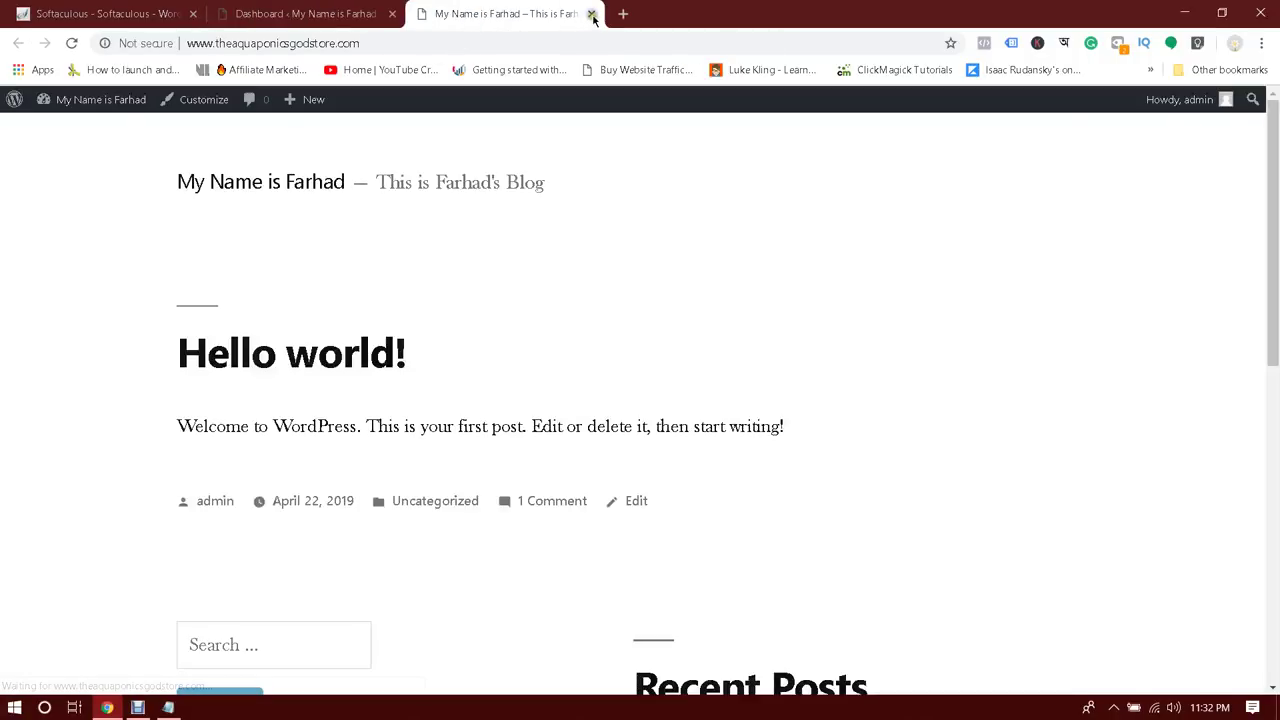
pyautogui.click(591, 14)
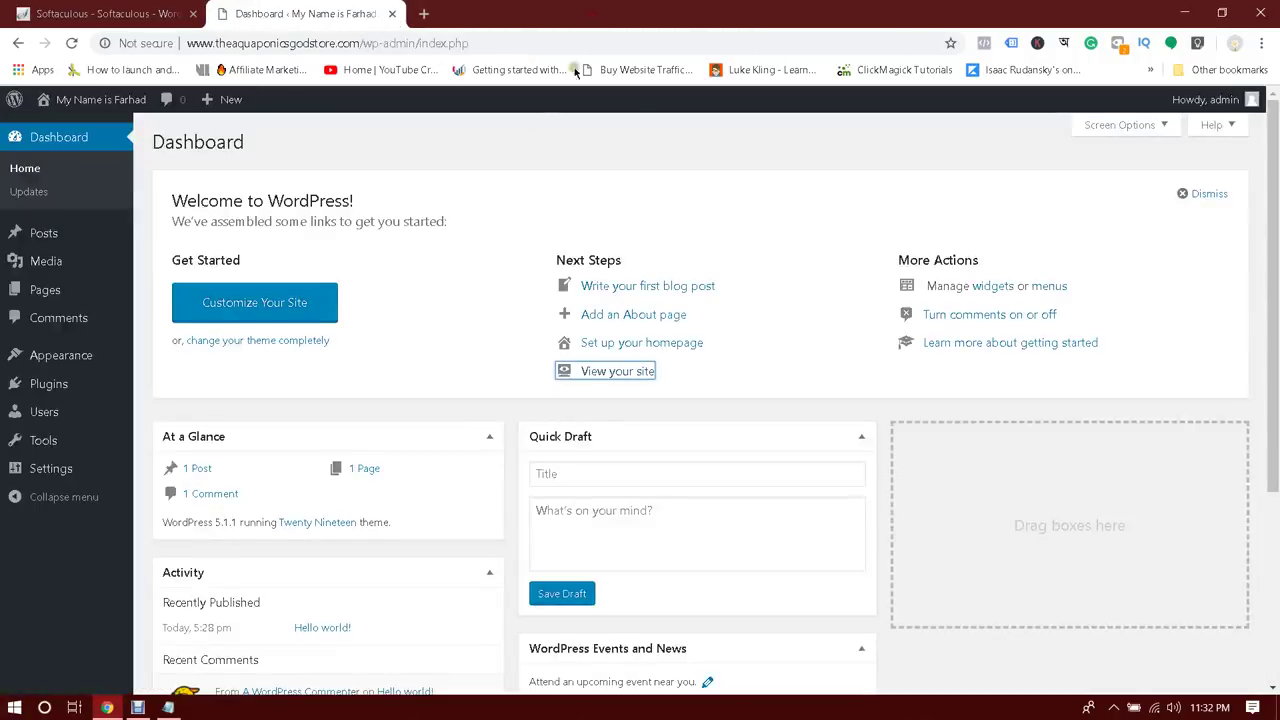
# Open the site front page in a new tab from the site name, then return to the Dashboard
pyautogui.moveTo(108, 100)
pyautogui.rightClick(58, 129)
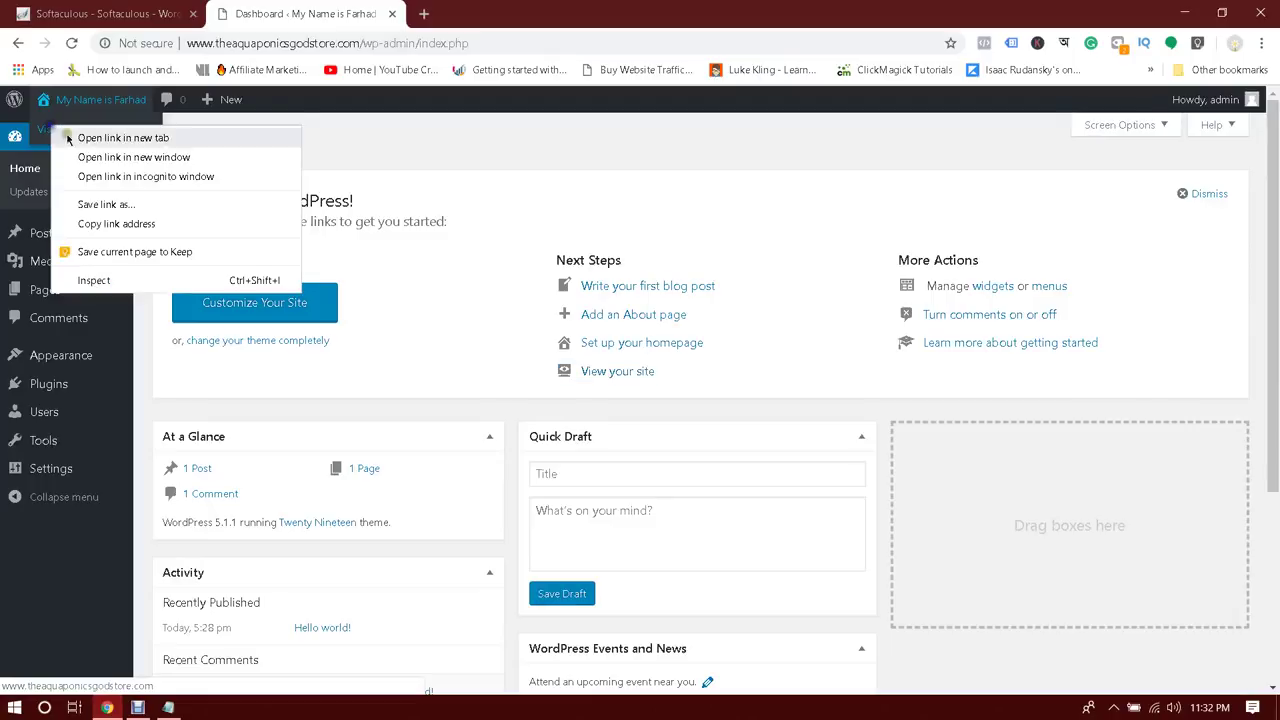
pyautogui.click(121, 146)
pyautogui.click(463, 16)
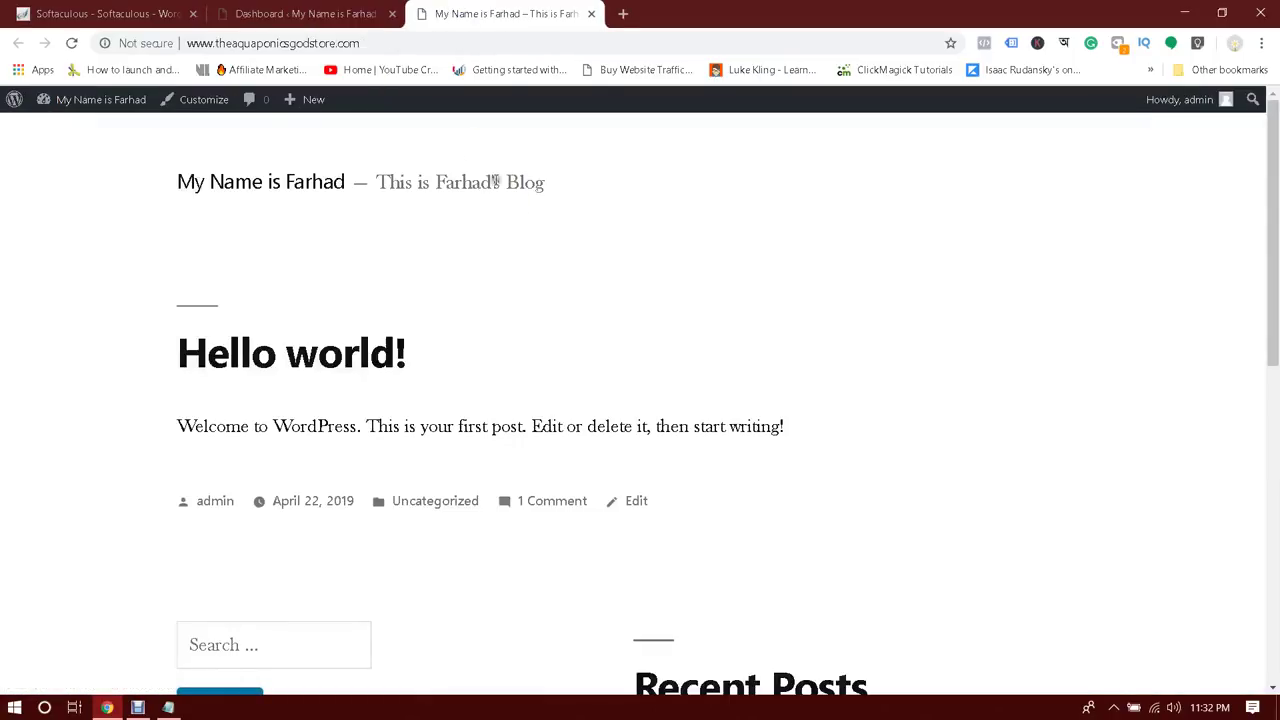
pyautogui.click(318, 10)
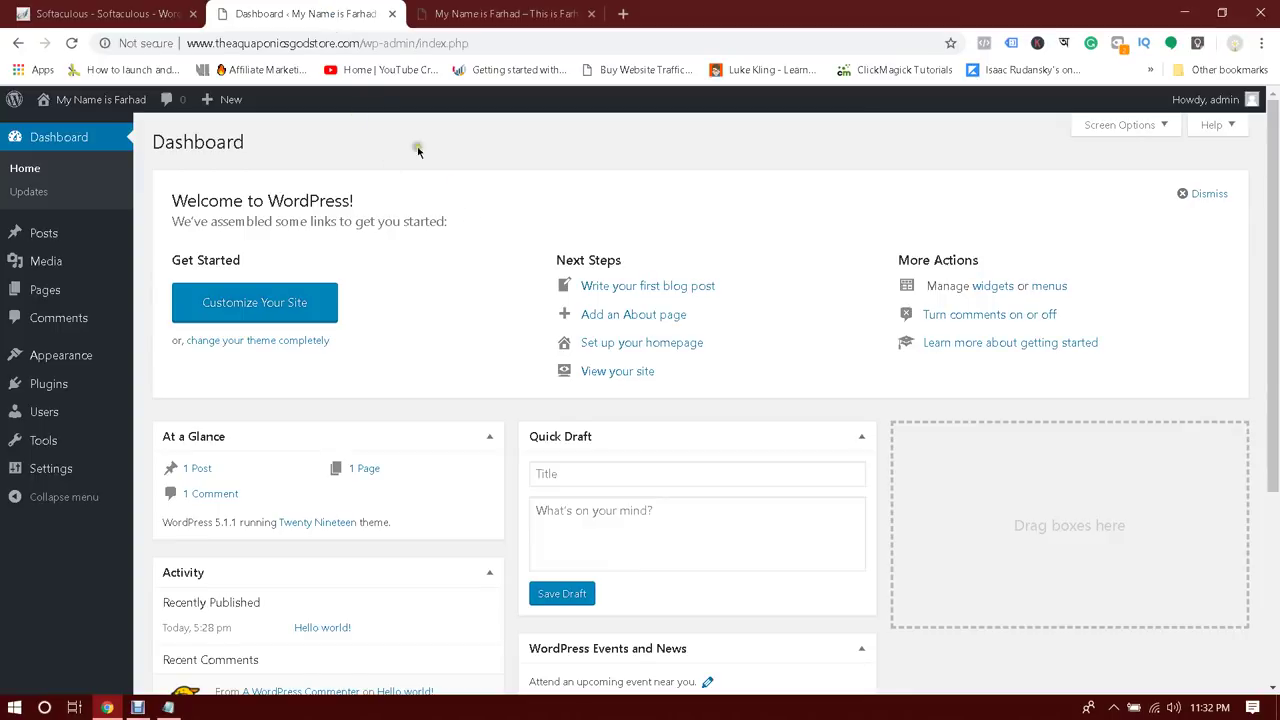
# Check the Softaculous install-success tab, then go back to the WordPress admin Dashboard
pyautogui.click(143, 8)
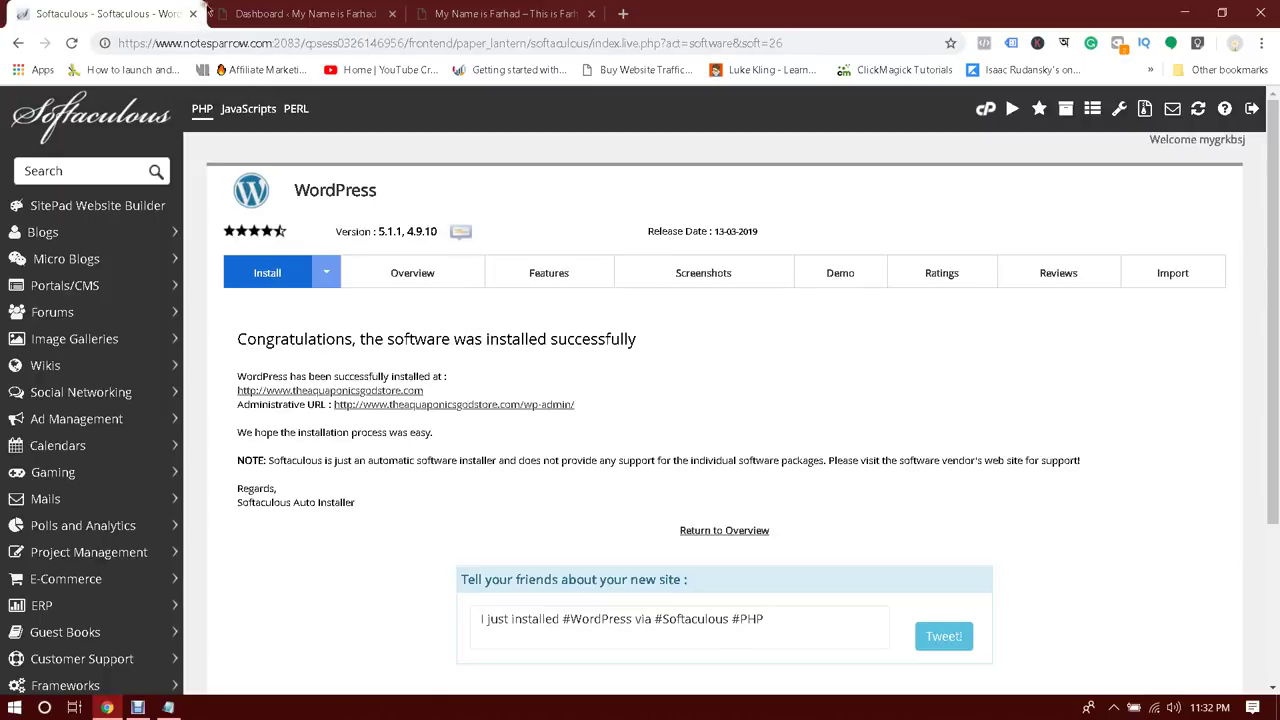
pyautogui.click(309, 8)
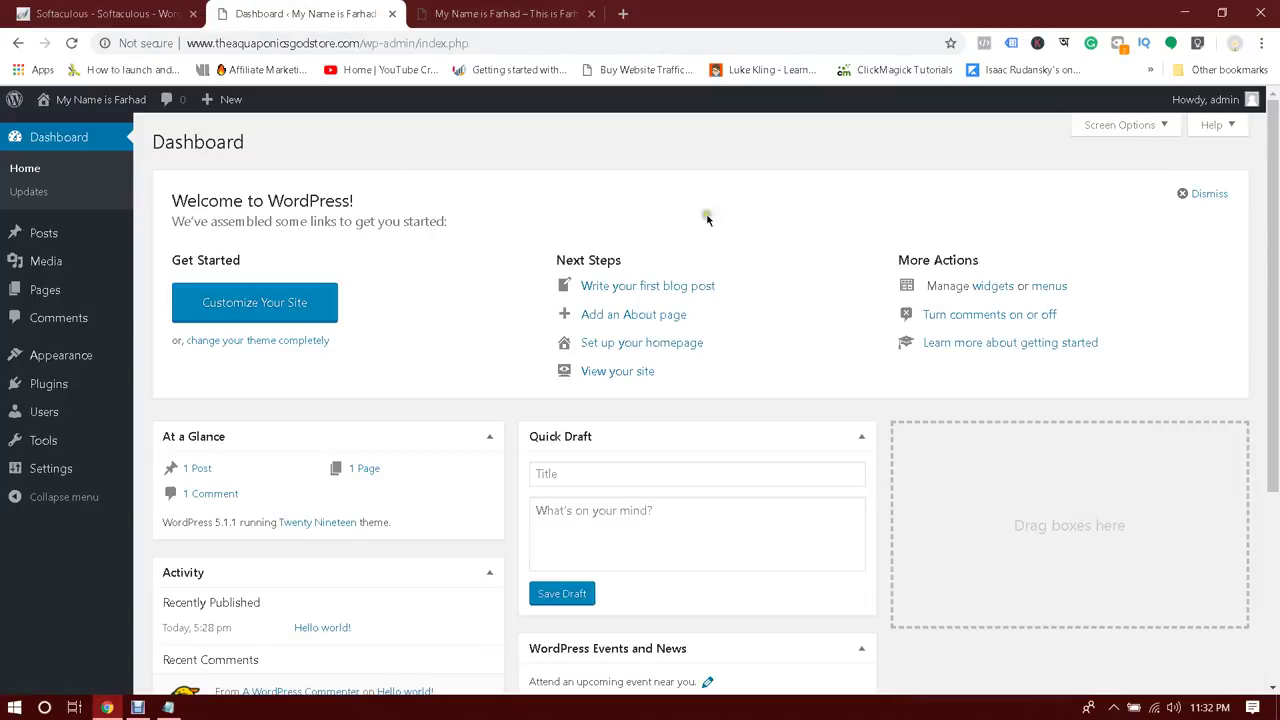
pyautogui.moveTo(1274, 250)
pyautogui.mouseDown()
pyautogui.moveTo(1274, 434)
pyautogui.moveTo(1274, 248)
pyautogui.mouseUp()
pyautogui.scroll(-3, 1203, 300)
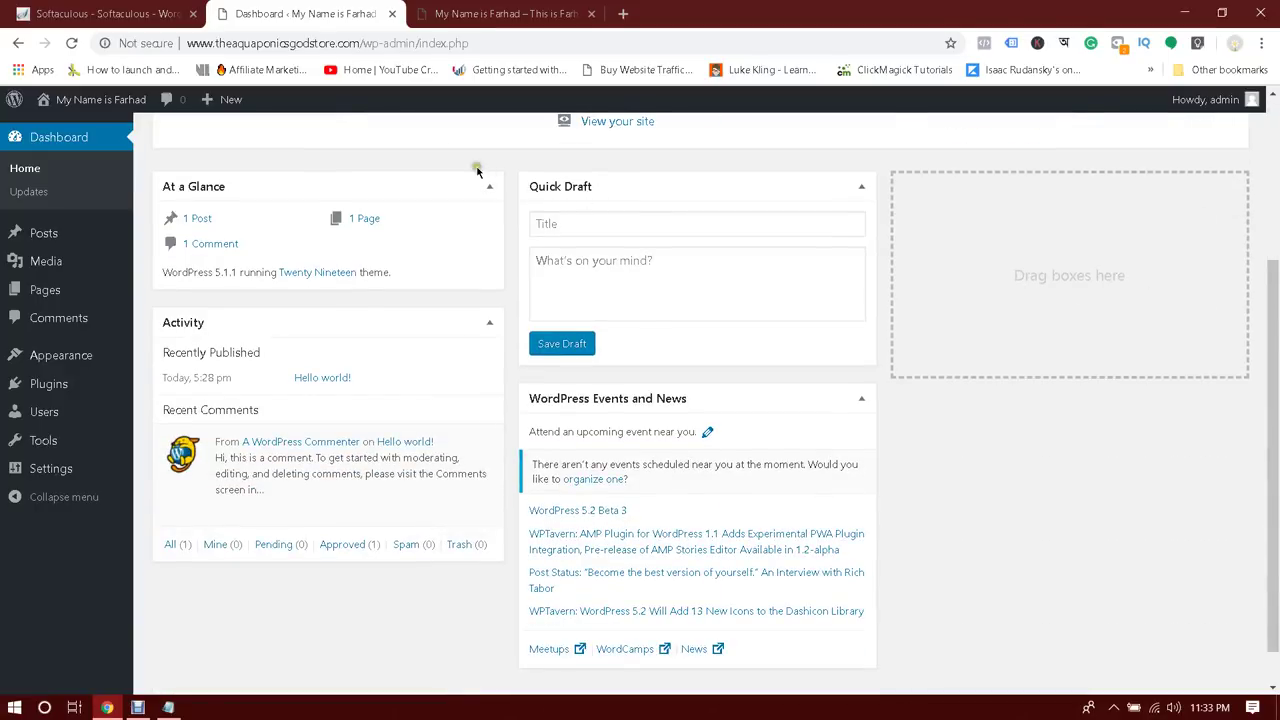
# Look over the Dashboard's Quick Draft box, leaving the draft title empty
pyautogui.click(585, 221)
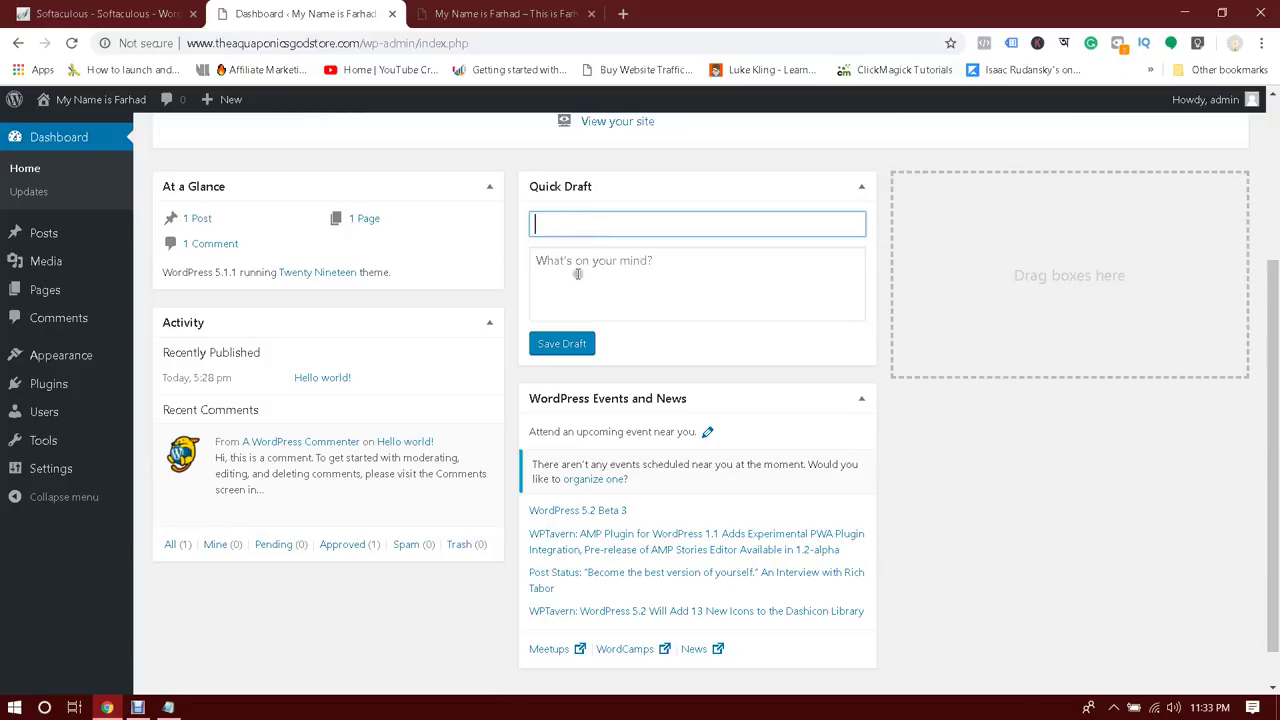
pyautogui.click(634, 157)
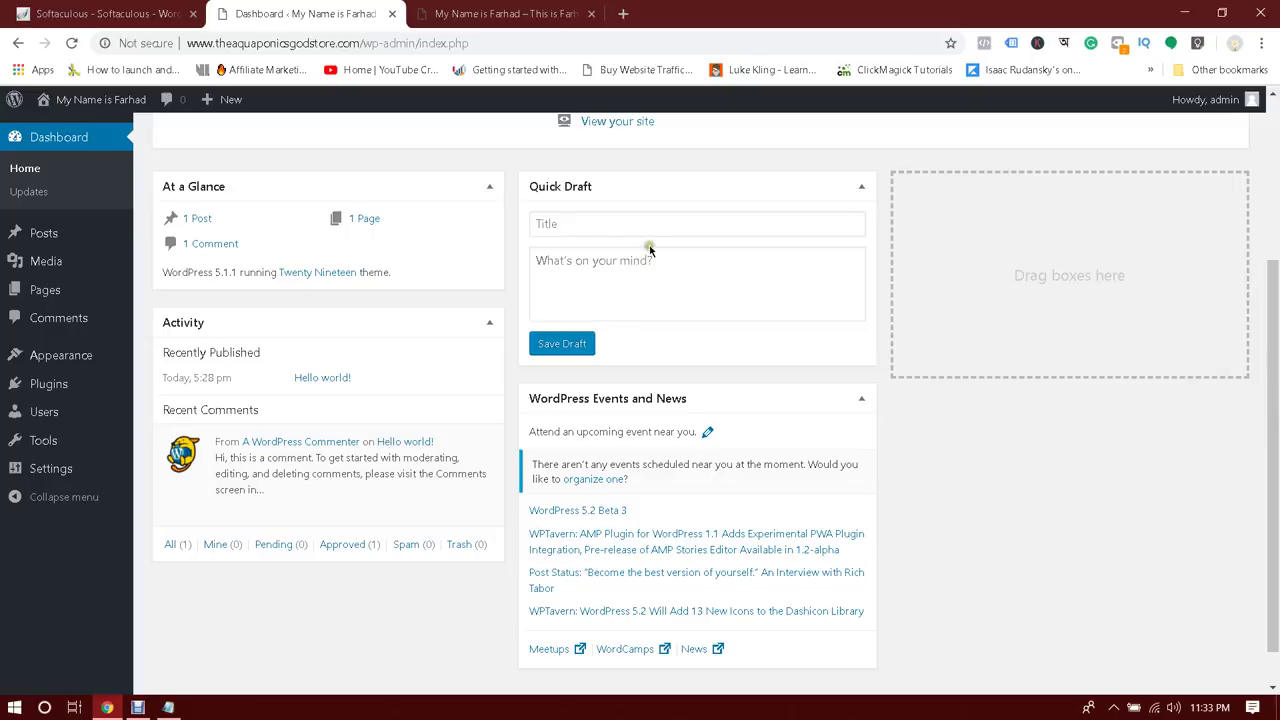
pyautogui.click(688, 282)
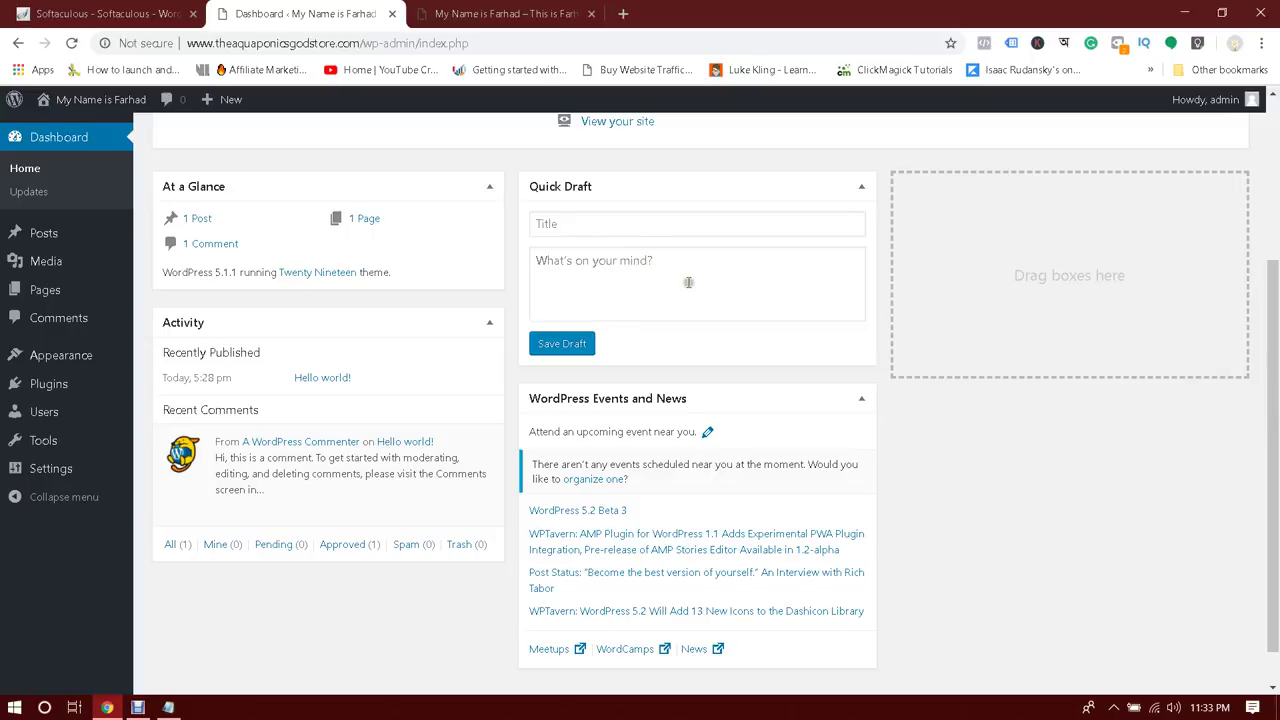
pyautogui.click(548, 279)
pyautogui.scroll(-2, 346, 305)
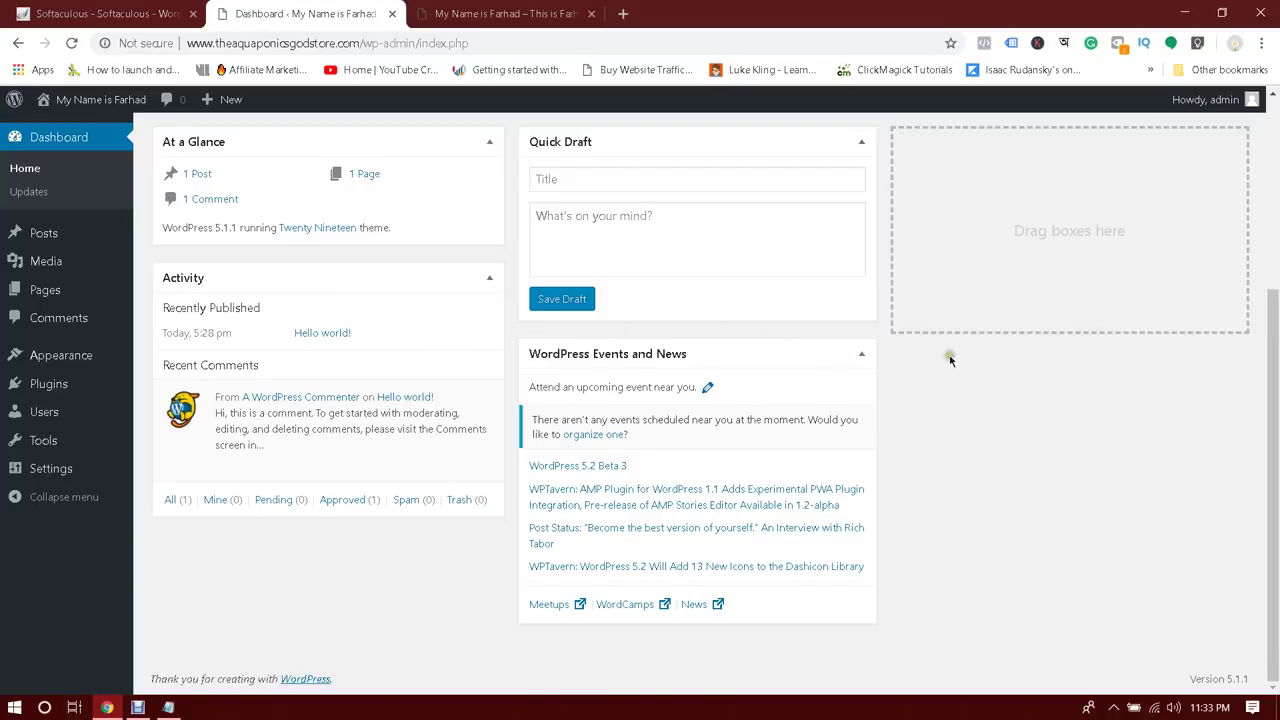
pyautogui.scroll(3, 955, 350)
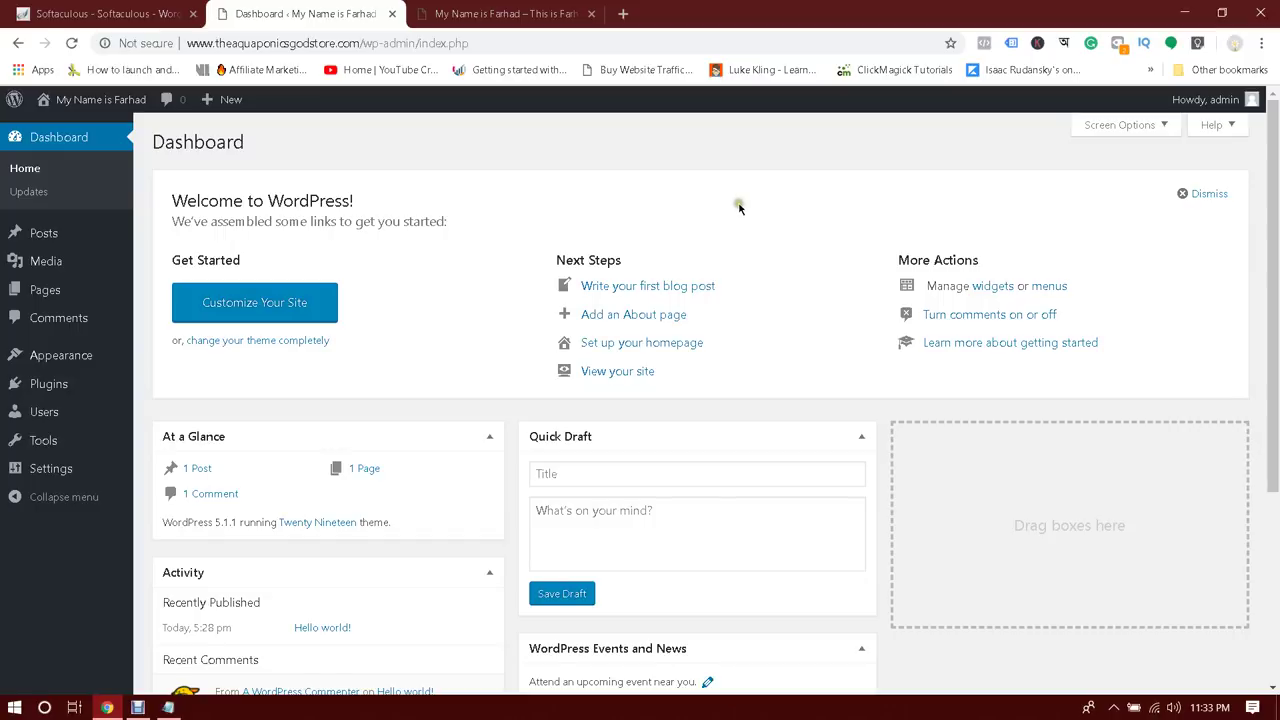
# Scroll through the live blog front page, then return to the Dashboard's Appearance menu
pyautogui.click(500, 14)
pyautogui.scroll(-3, 1000, 340)
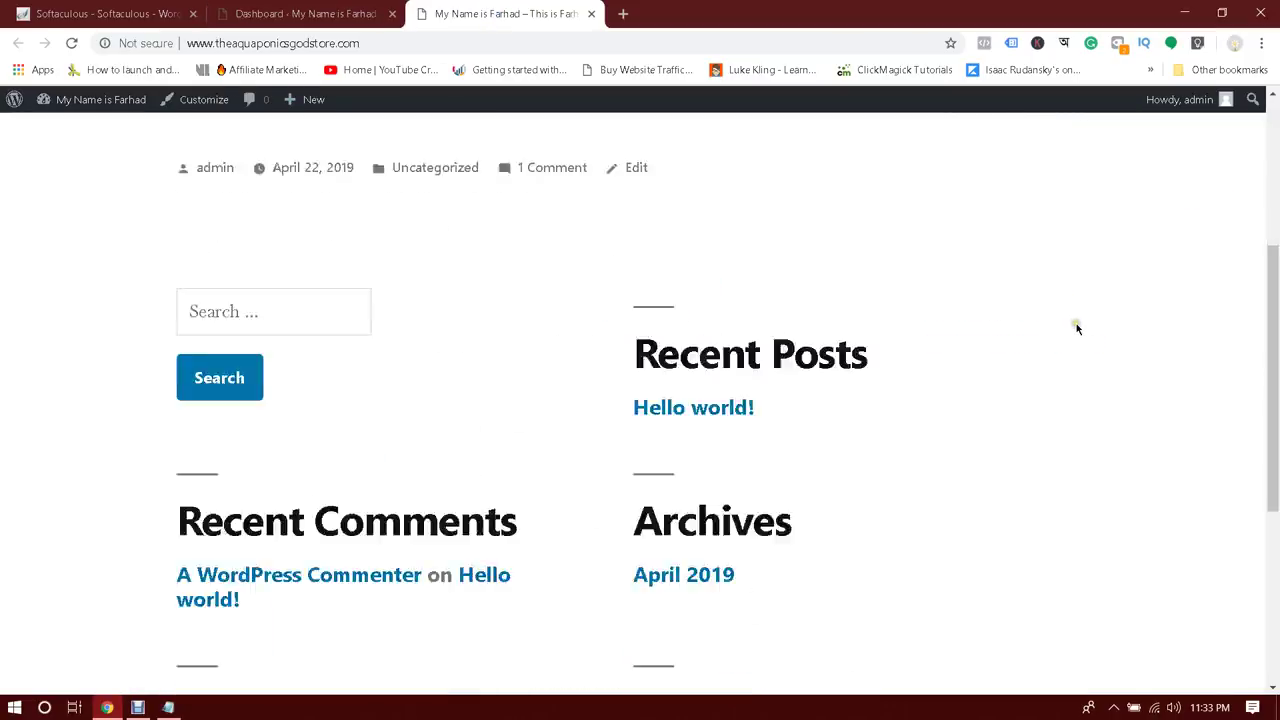
pyautogui.scroll(-2, 1076, 323)
pyautogui.scroll(5, 1090, 310)
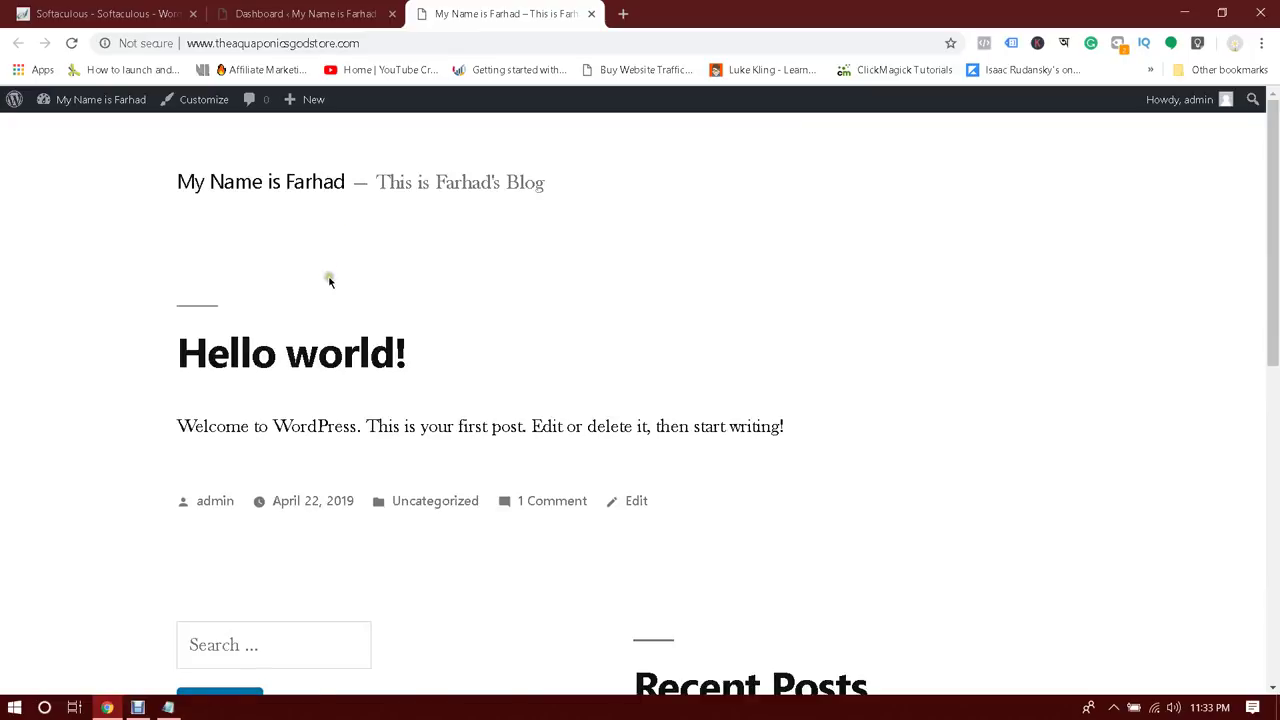
pyautogui.scroll(-6, 477, 300)
pyautogui.scroll(7, 966, 306)
pyautogui.scroll(-6, 751, 337)
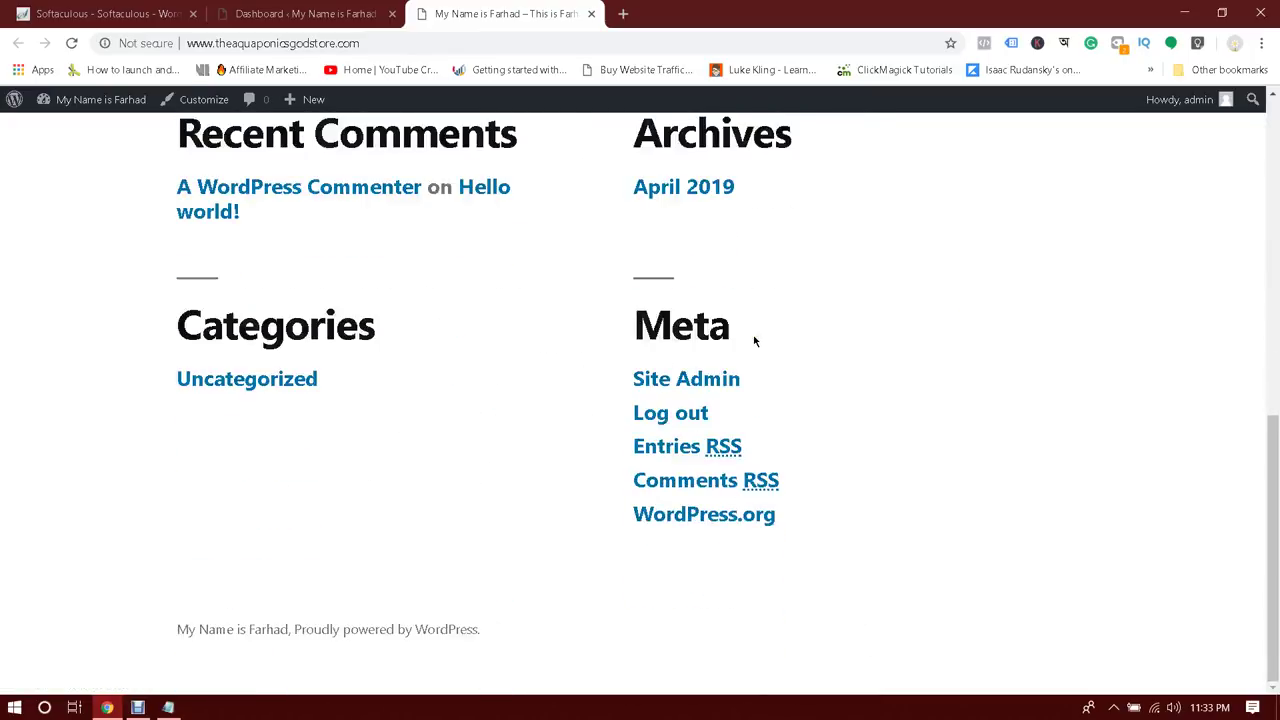
pyautogui.scroll(7, 755, 342)
pyautogui.click(290, 13)
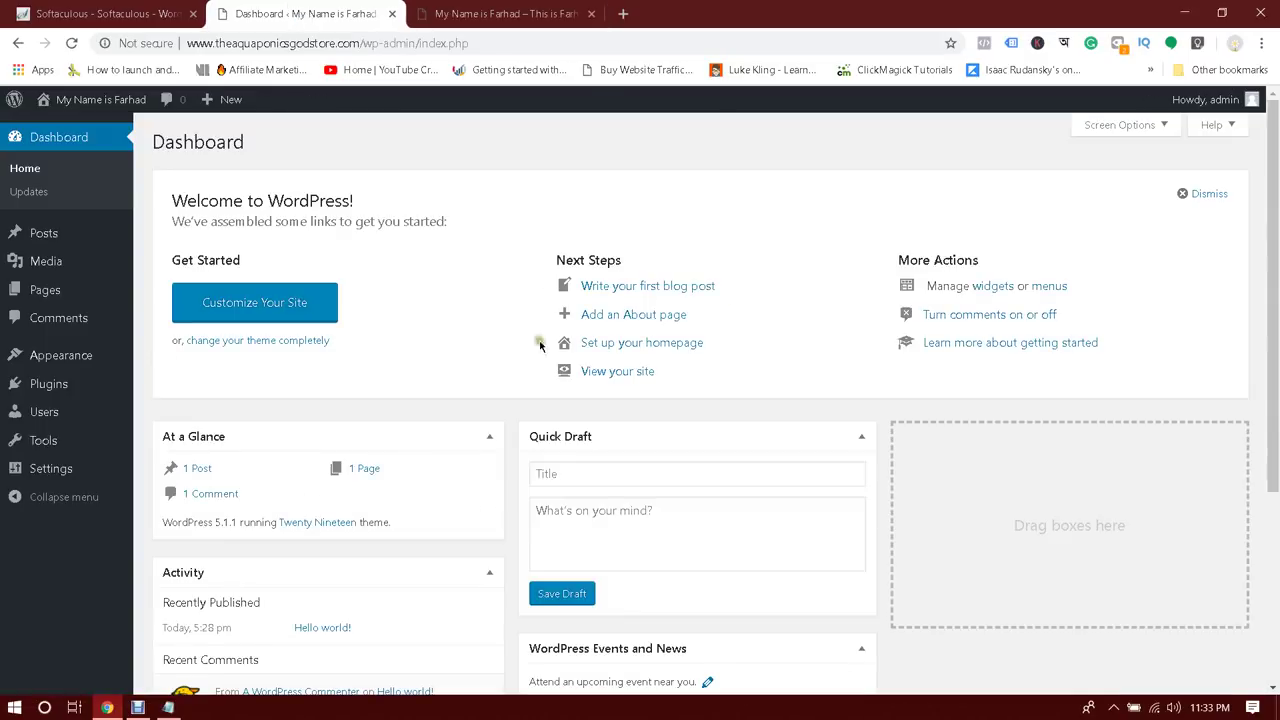
pyautogui.moveTo(40, 370)
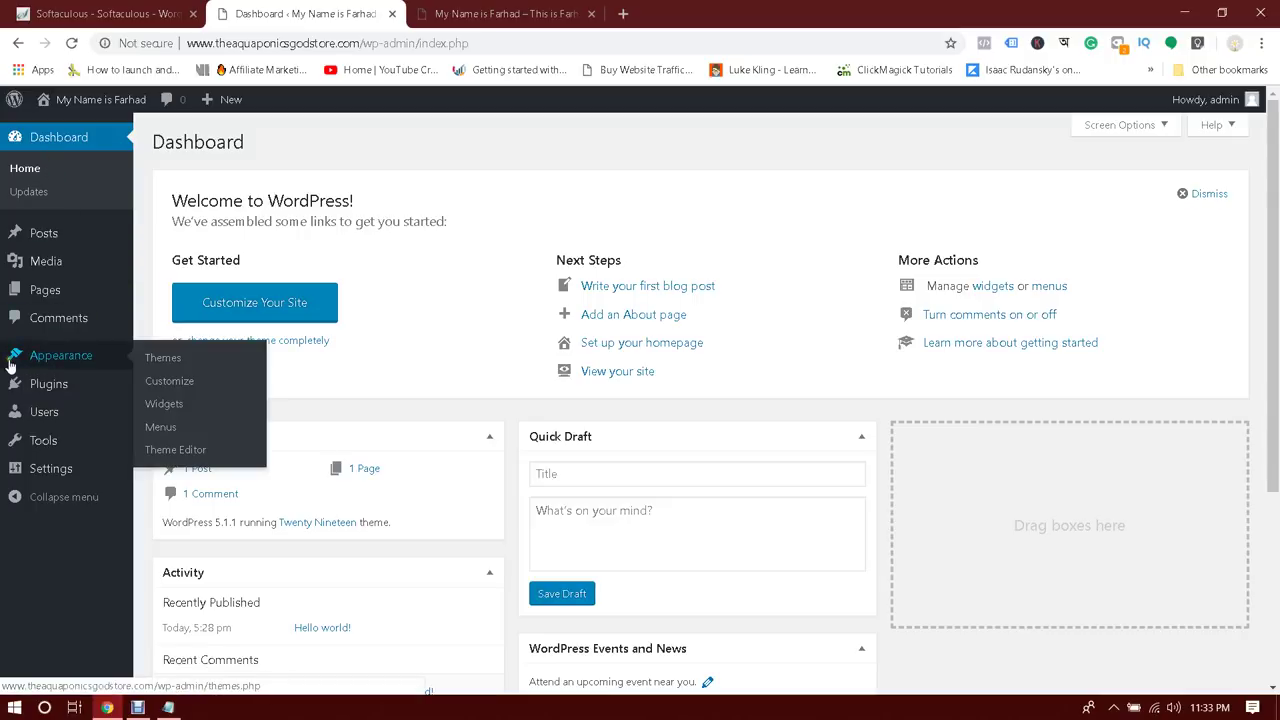
# Go to Appearance > Themes and live-preview Twenty Sixteen, closing it without publishing
pyautogui.click(170, 360)
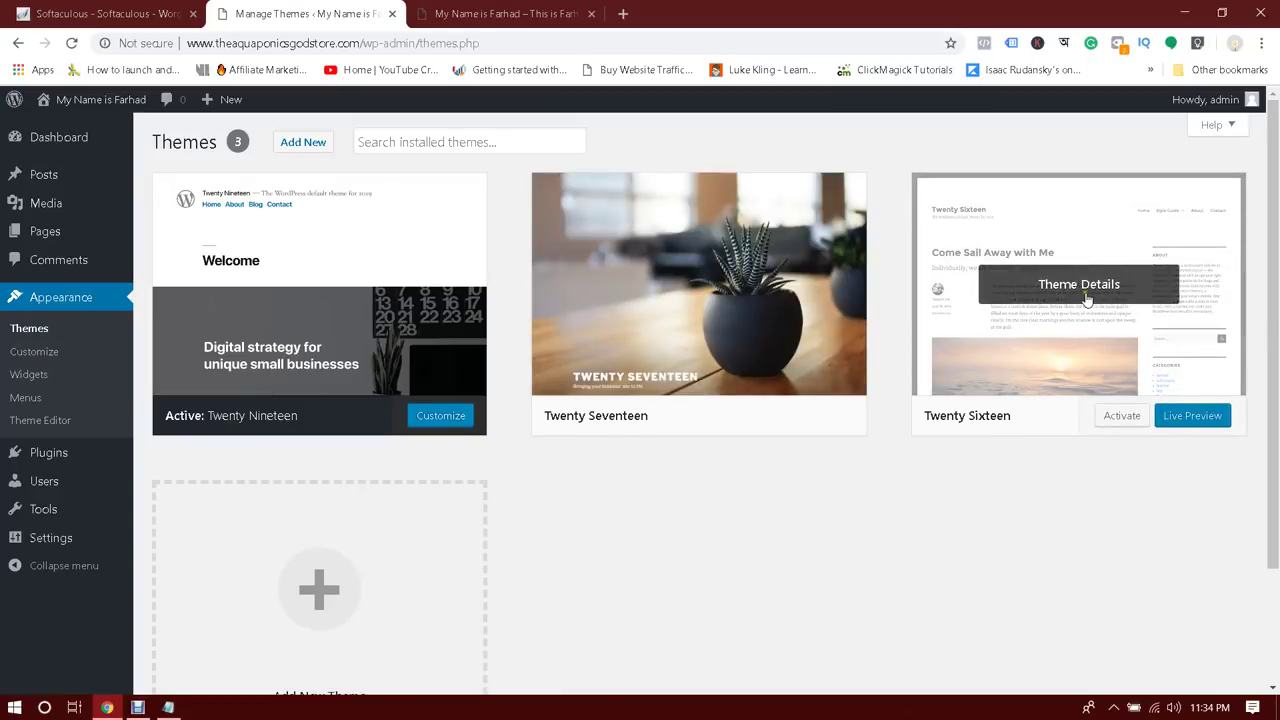
pyautogui.click(1082, 298)
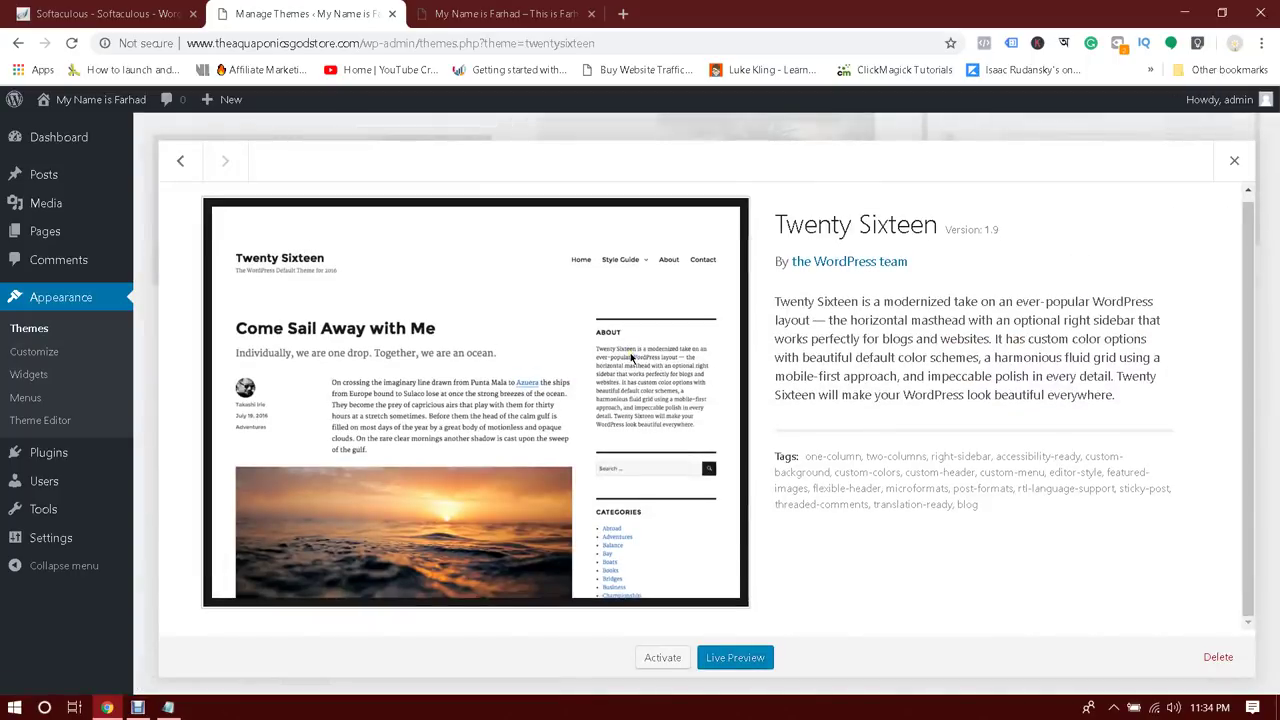
pyautogui.click(733, 659)
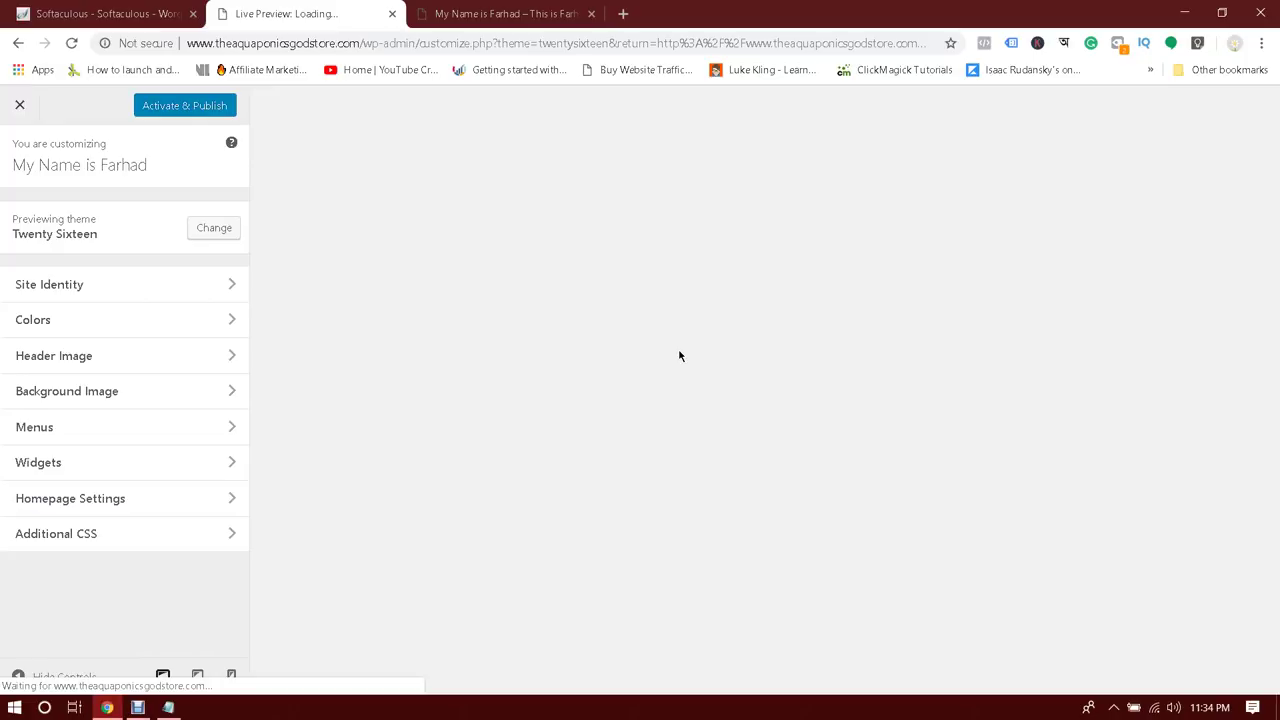
pyautogui.scroll(-6, 734, 345)
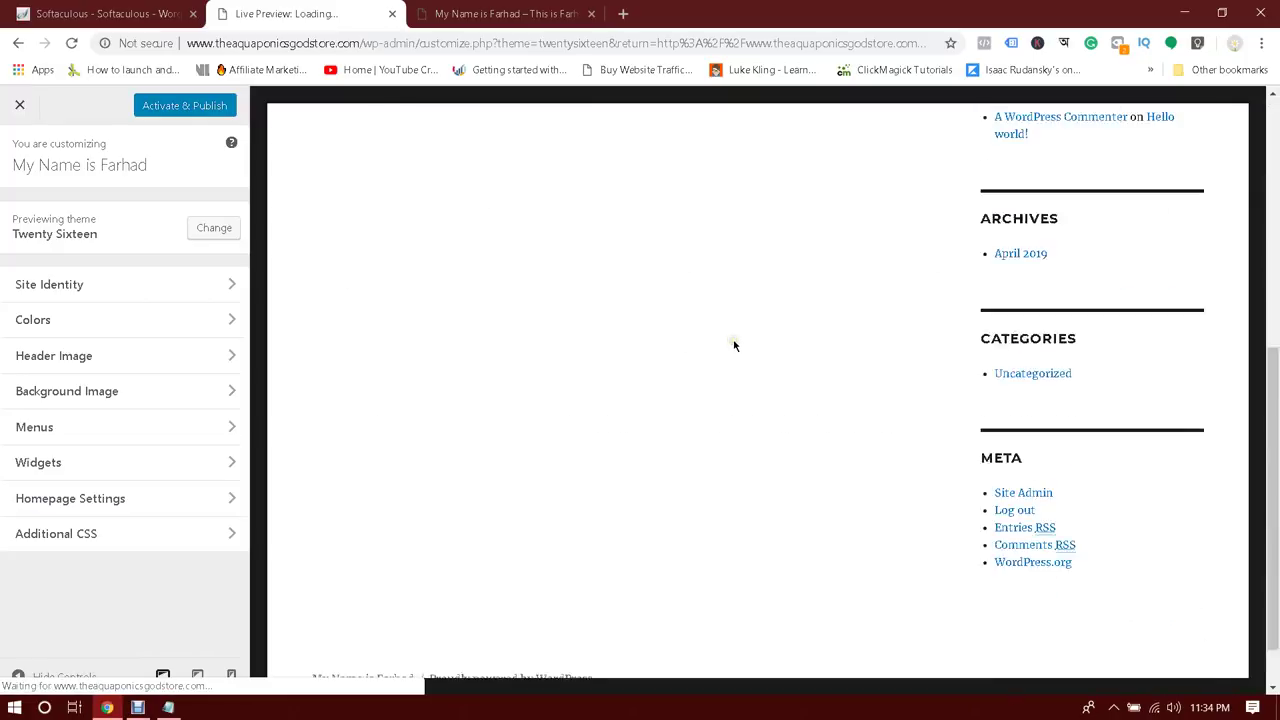
pyautogui.scroll(4, 734, 345)
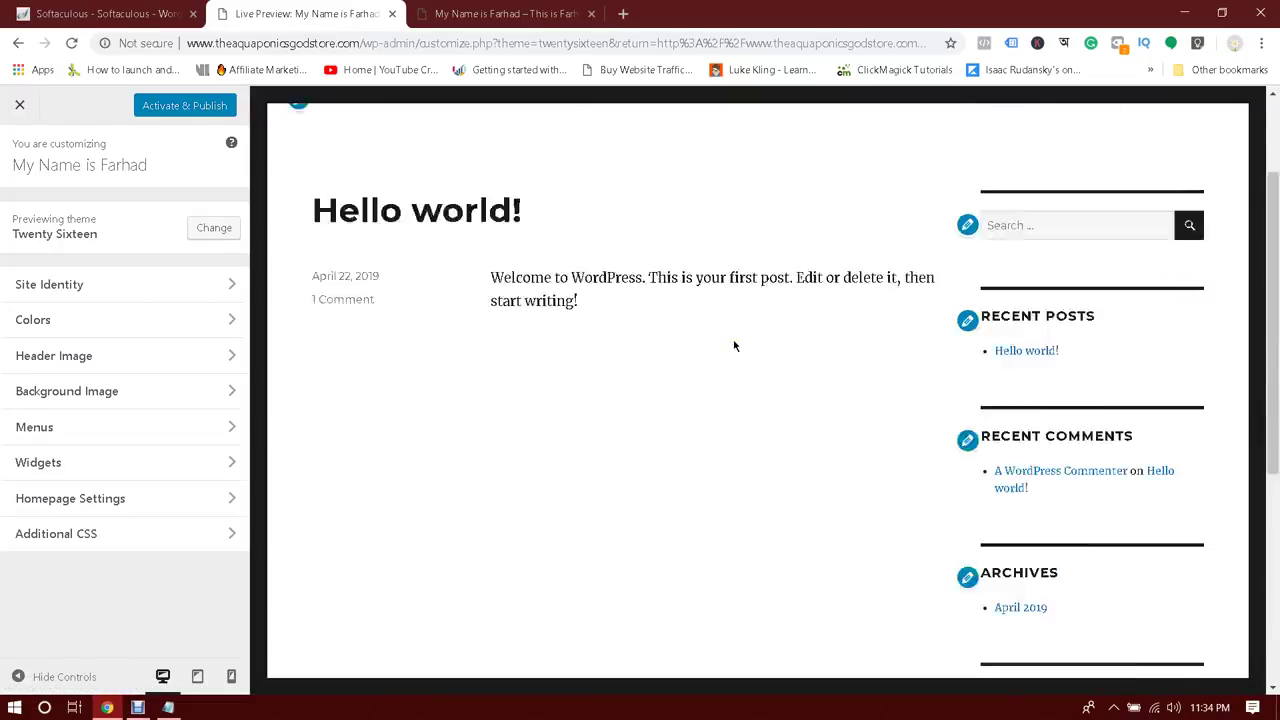
pyautogui.click(19, 104)
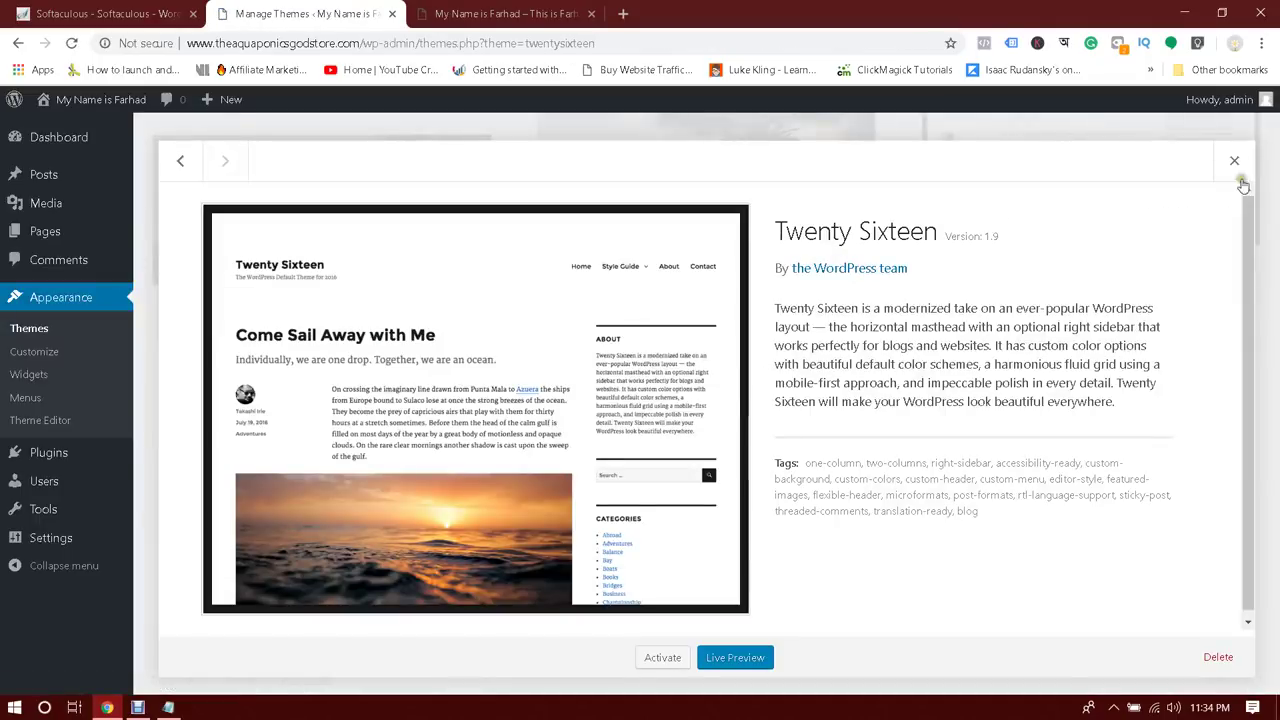
pyautogui.click(1234, 162)
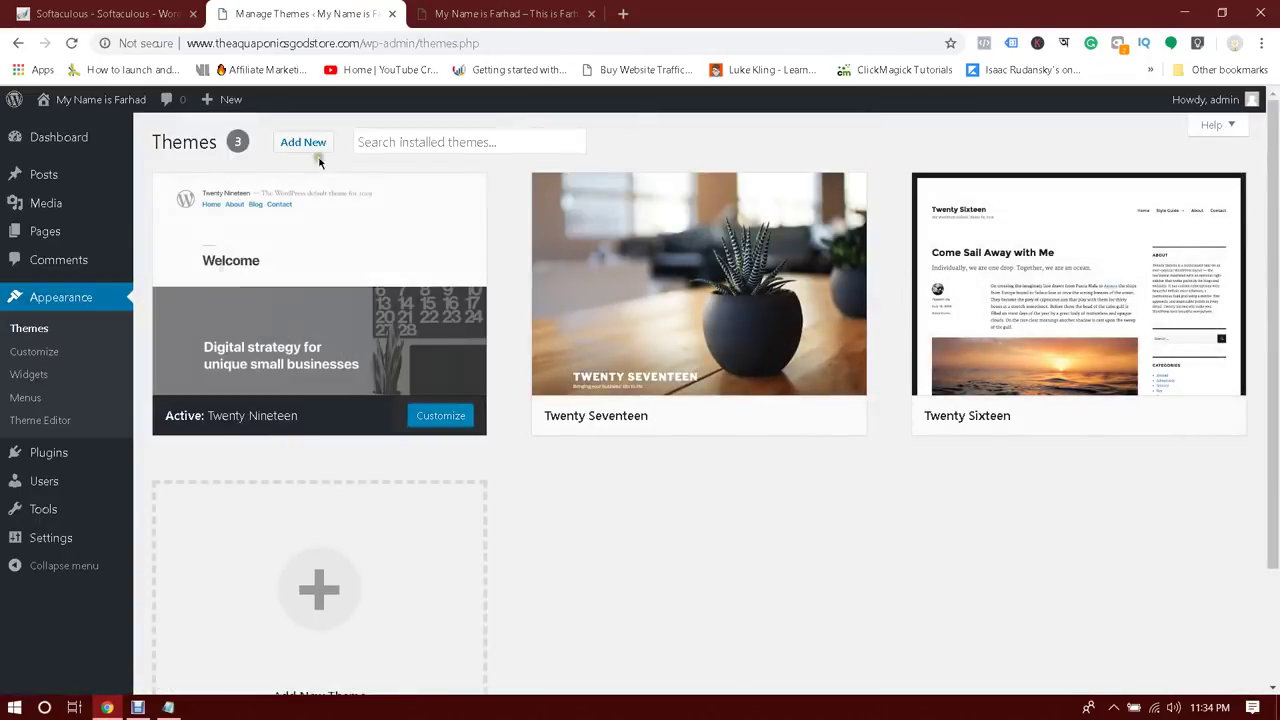
# In Add Themes, browse the Popular, Latest and Favorites lists, ending on Popular
pyautogui.click(310, 146)
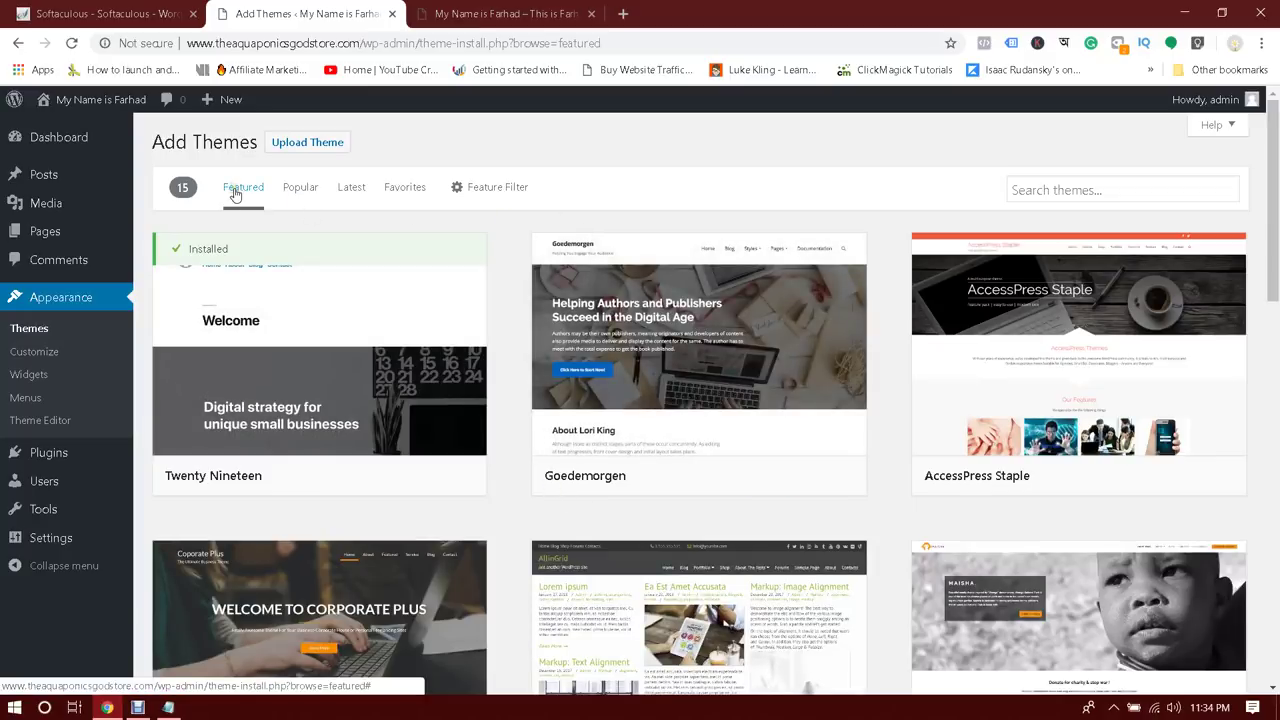
pyautogui.click(295, 197)
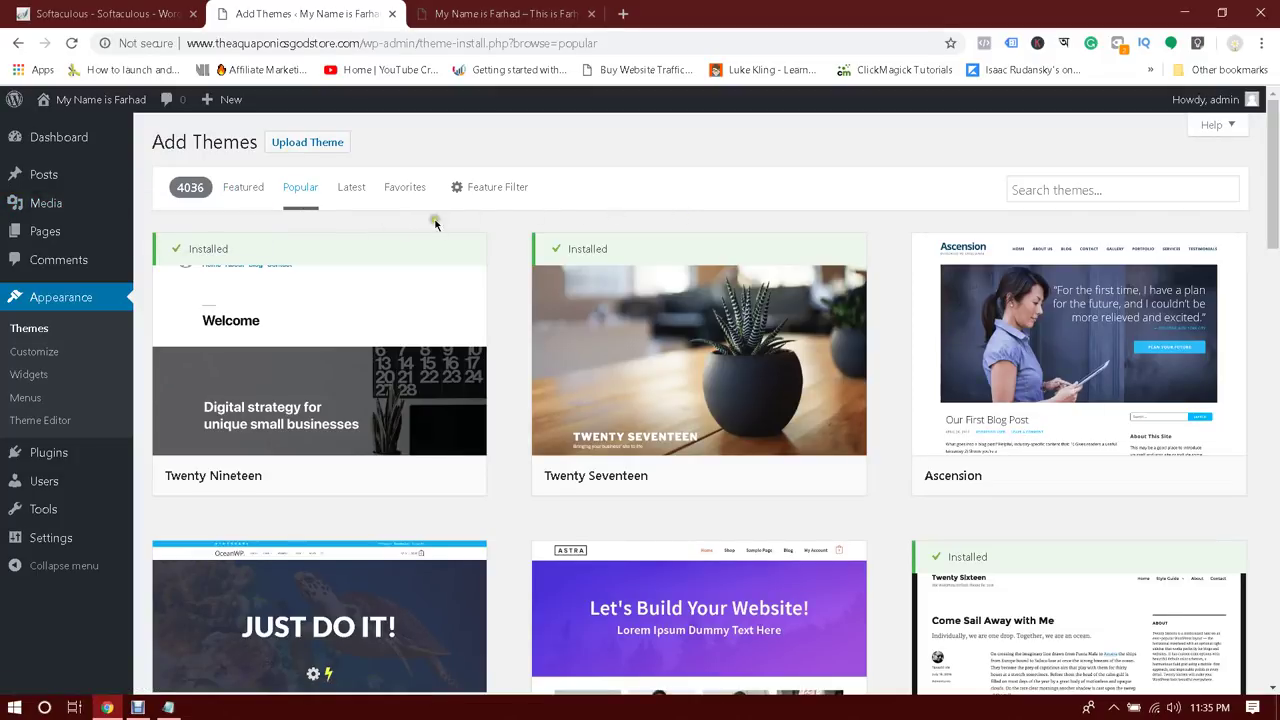
pyautogui.click(349, 190)
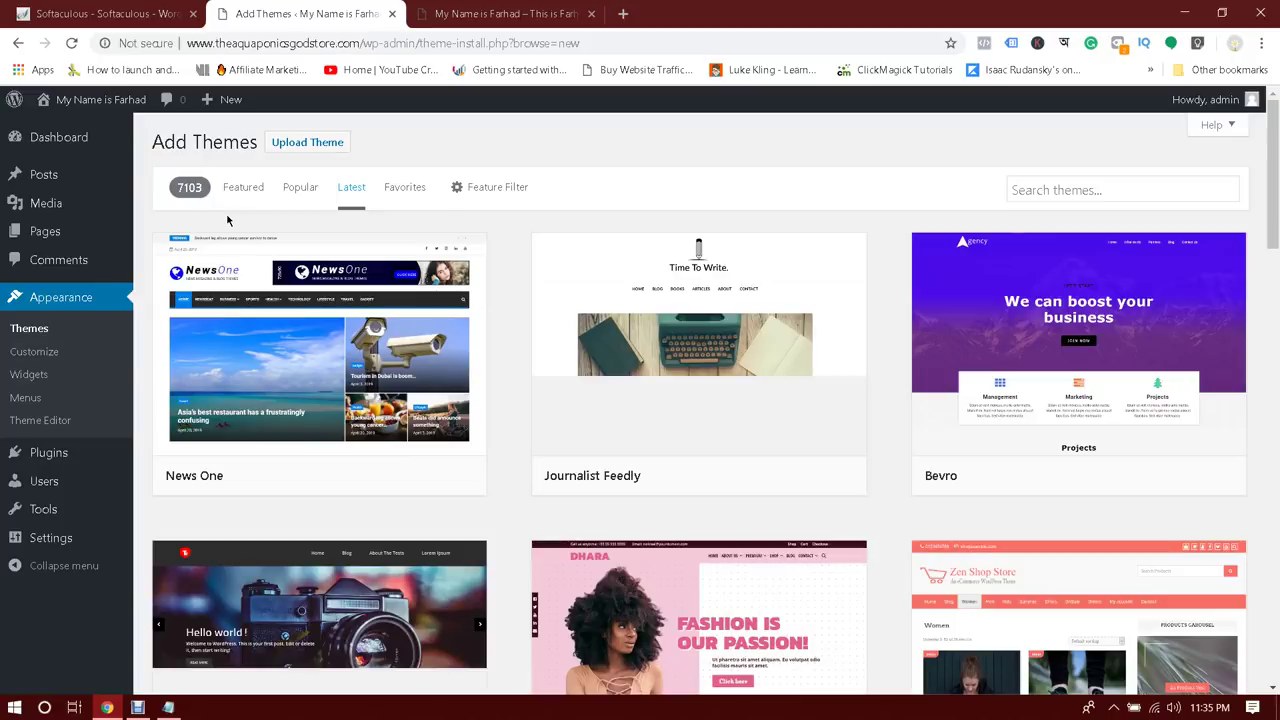
pyautogui.click(414, 195)
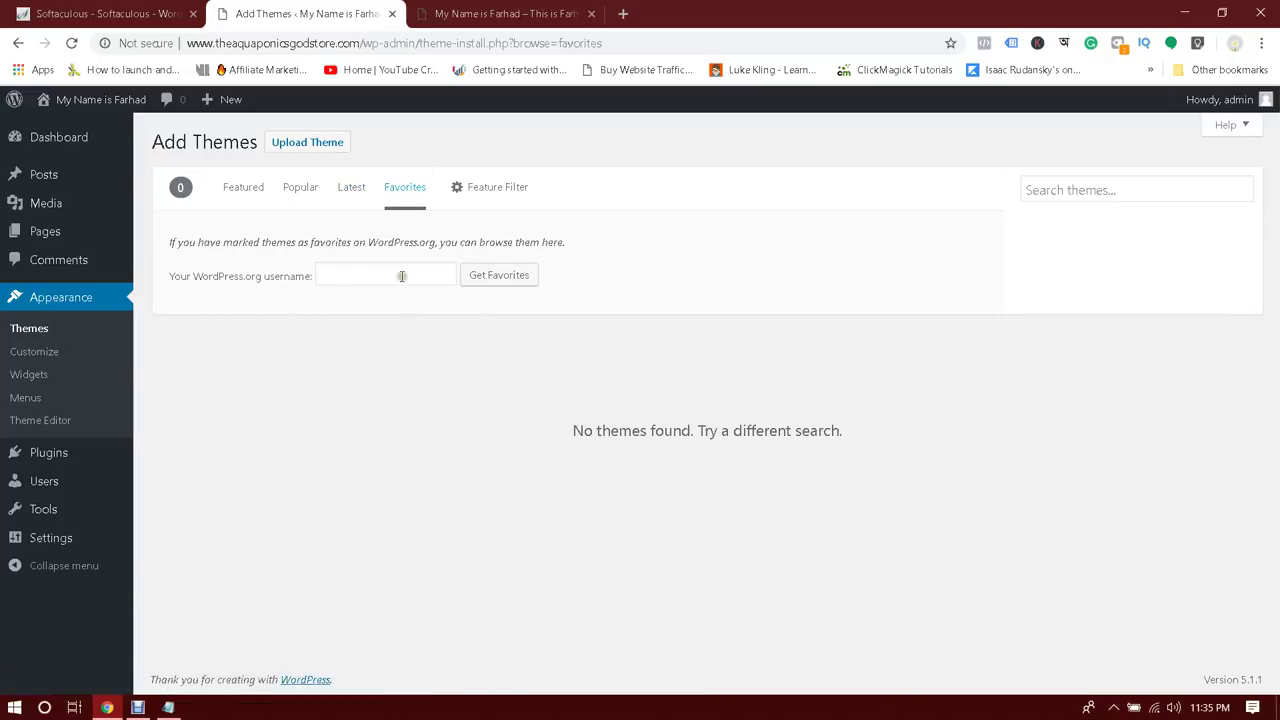
pyautogui.click(290, 192)
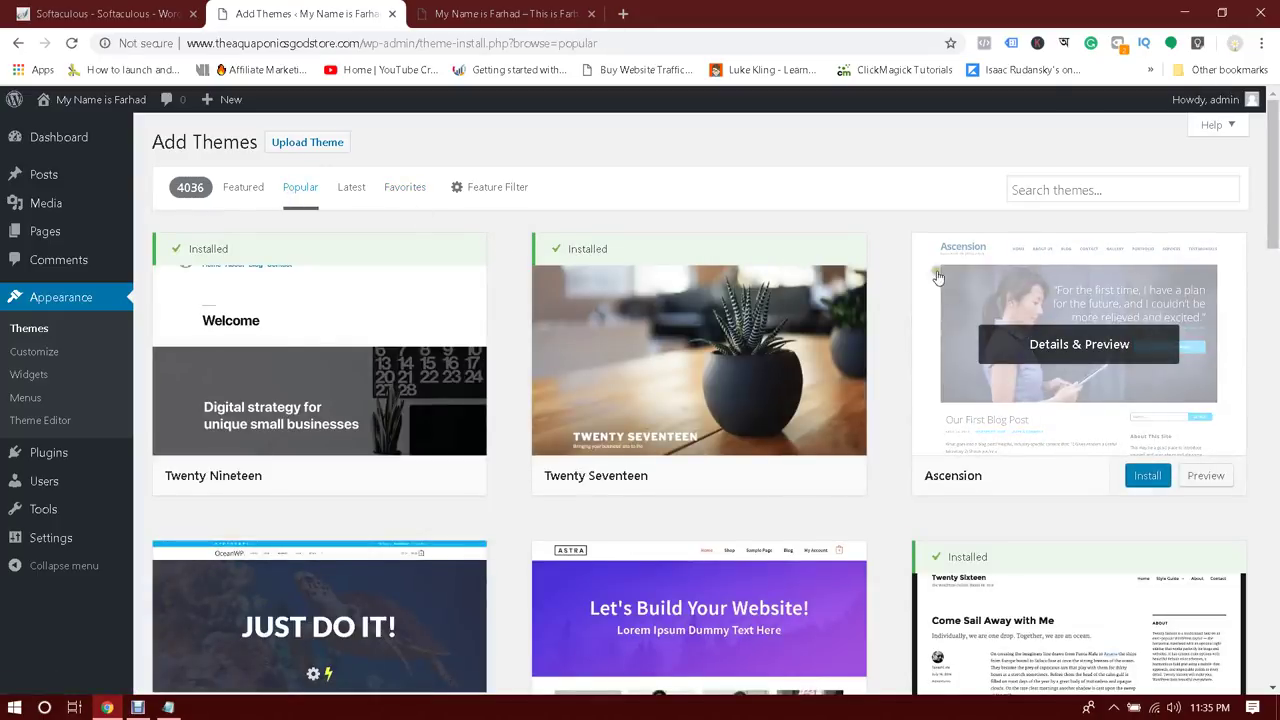
pyautogui.scroll(-1, 1275, 196)
pyautogui.moveTo(1276, 196); pyautogui.dragTo(1276, 450)
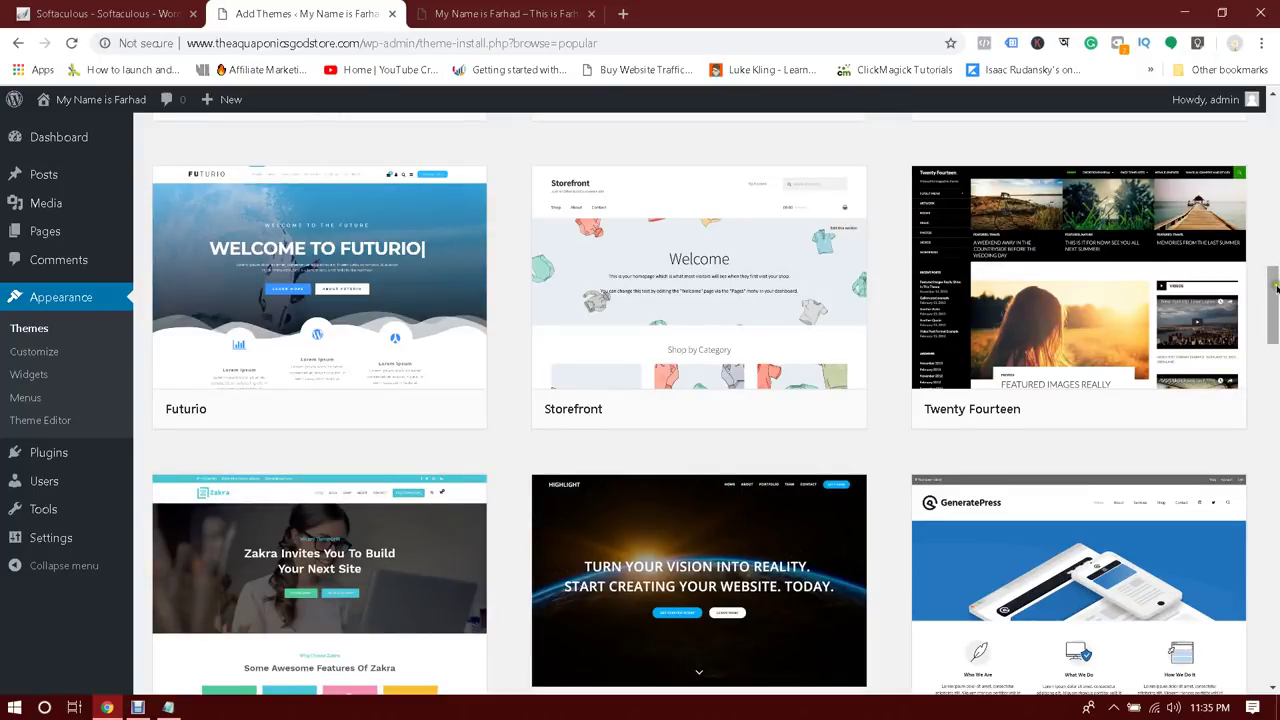
pyautogui.moveTo(1275, 282); pyautogui.dragTo(1276, 511)
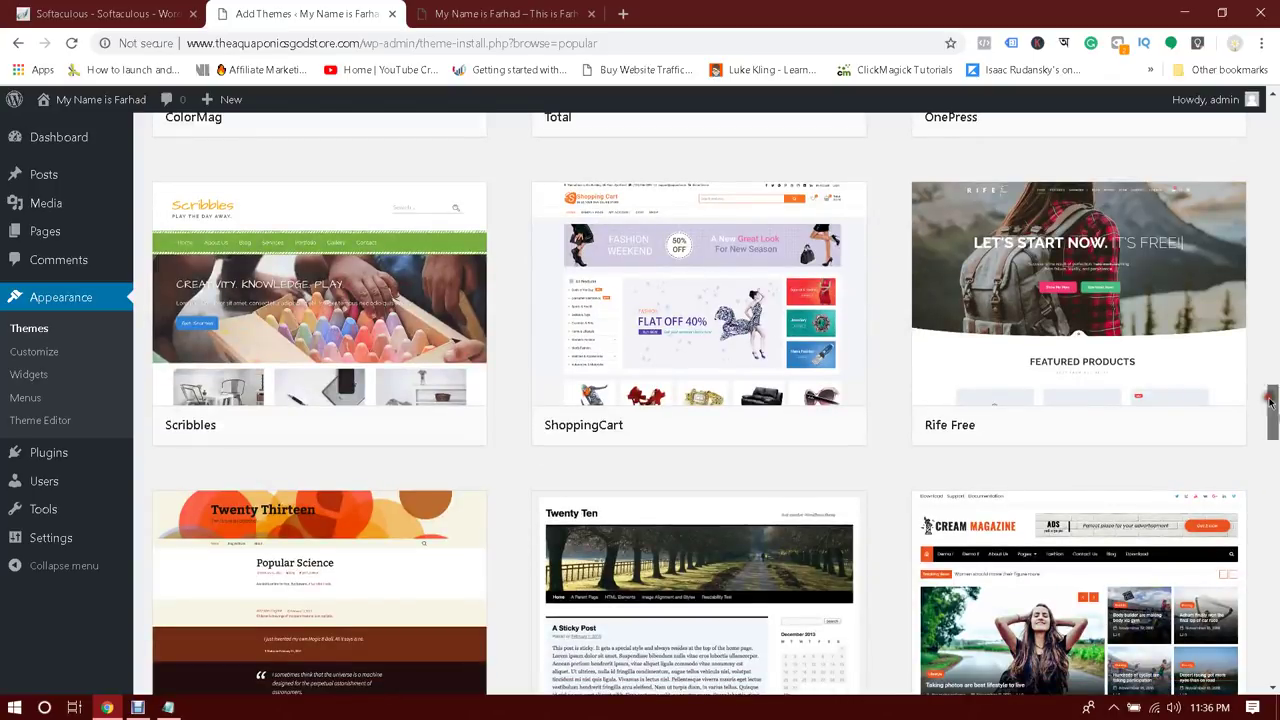
pyautogui.moveTo(1272, 398); pyautogui.dragTo(1276, 540)
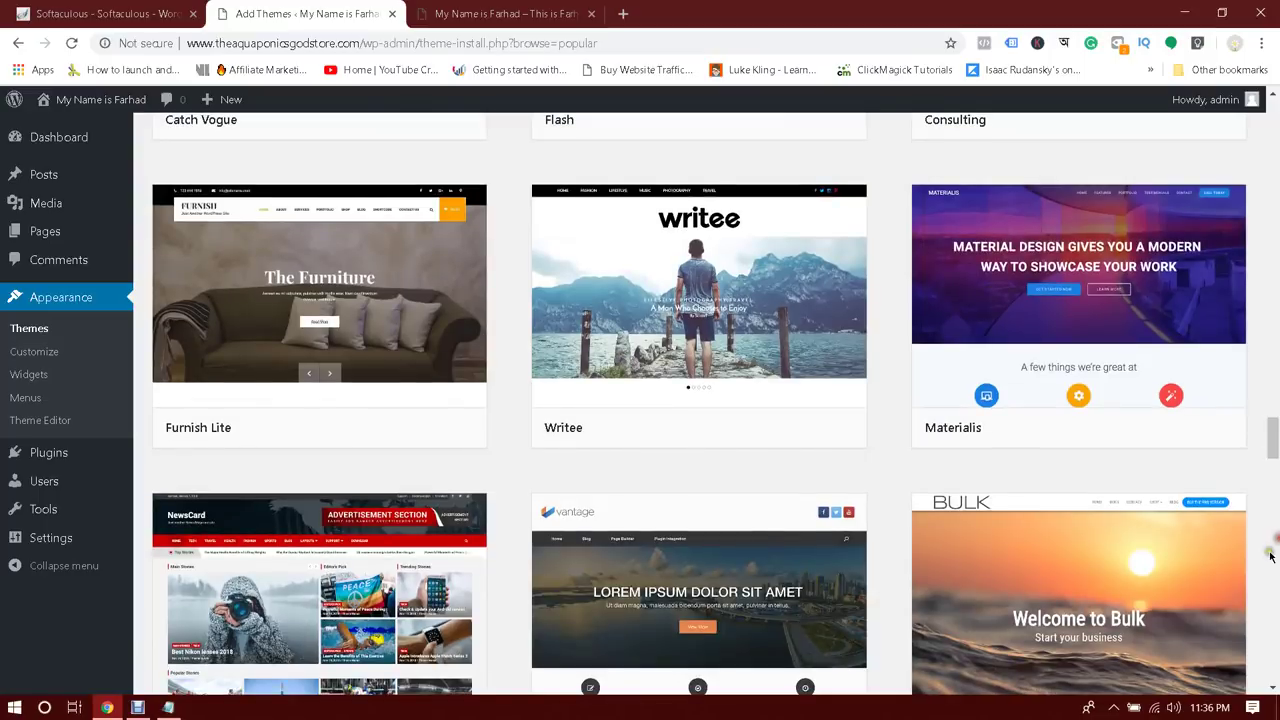
pyautogui.moveTo(1274, 424); pyautogui.dragTo(1275, 497)
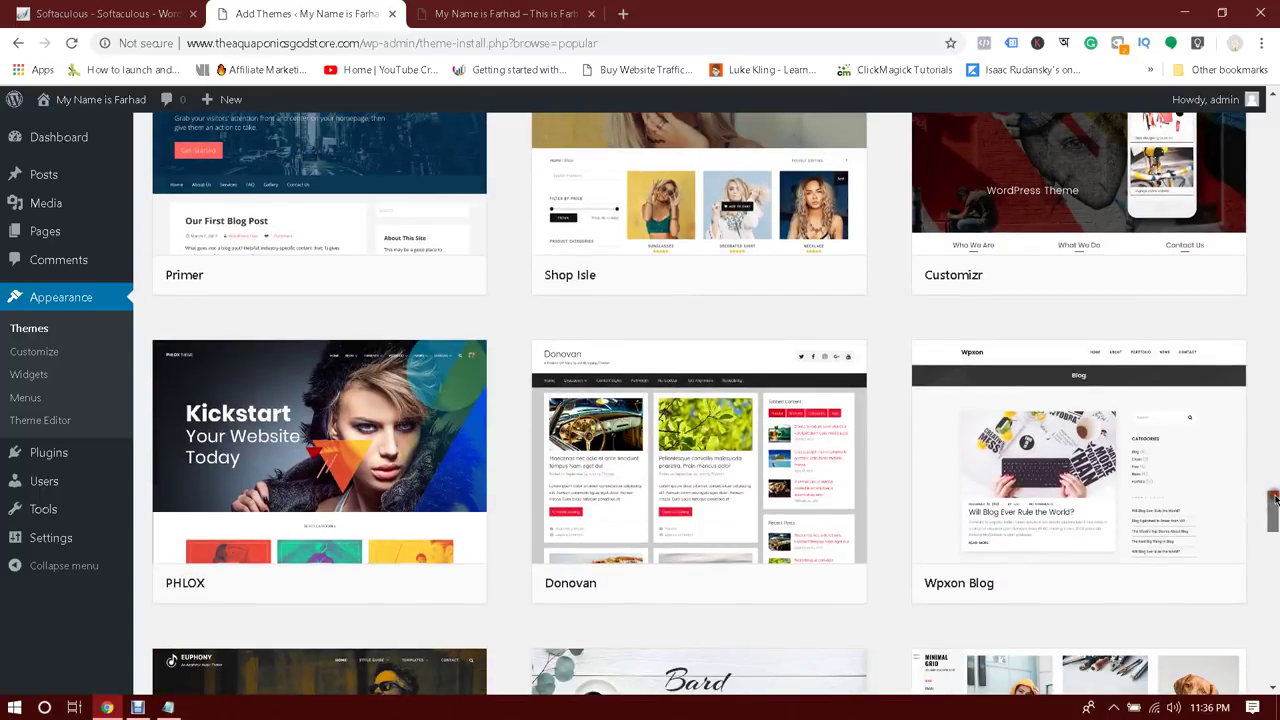
pyautogui.moveTo(1274, 505); pyautogui.dragTo(1274, 538)
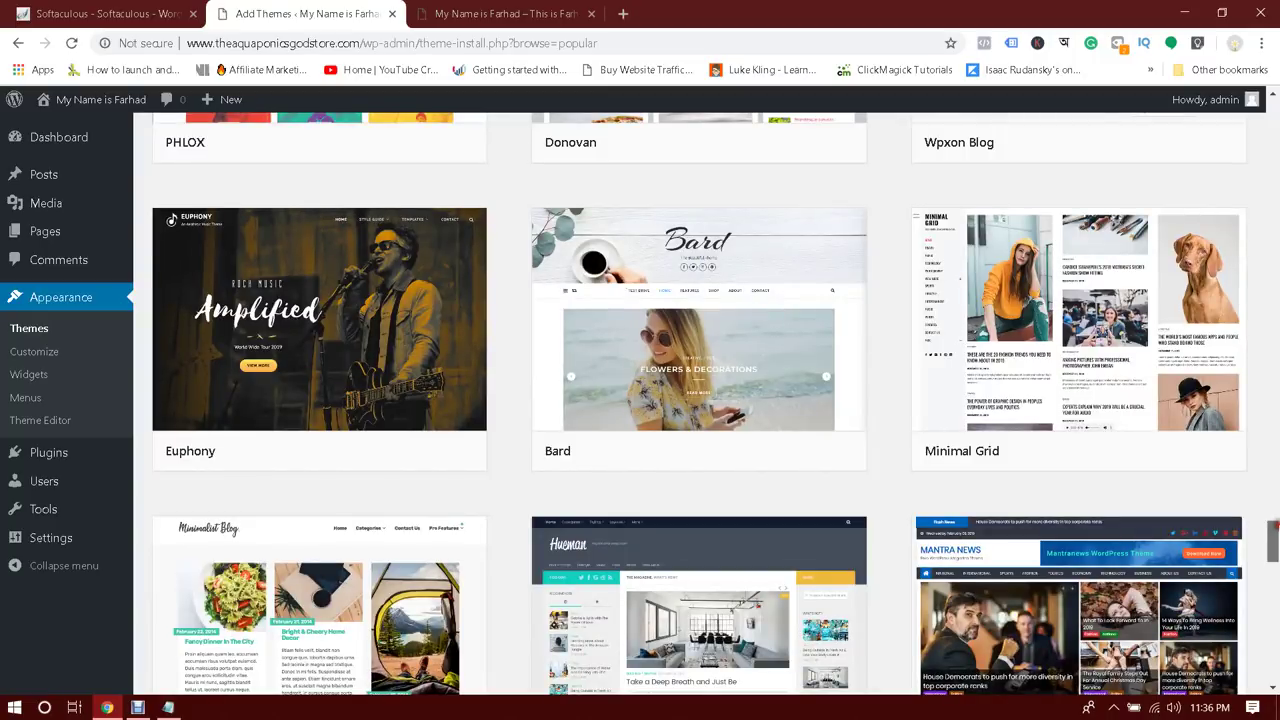
pyautogui.click(1092, 334)
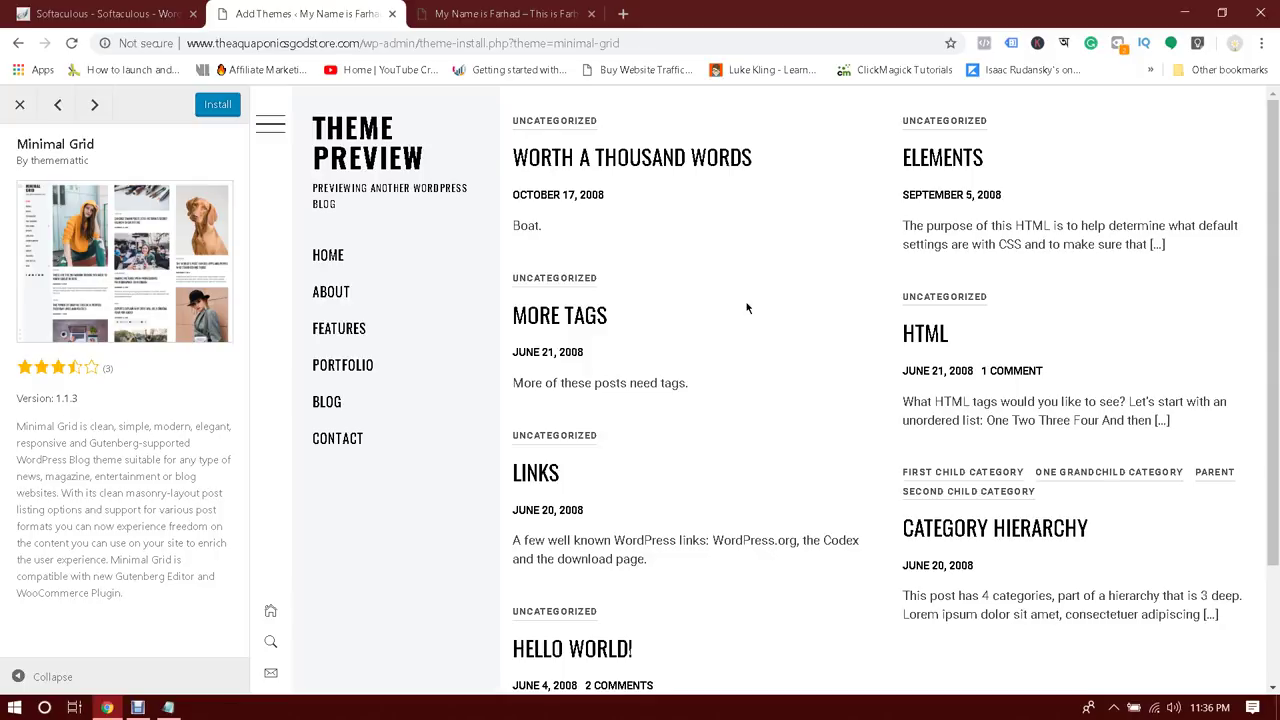
# Preview Minimal Grid, collapsing and restoring its details sidebar, then close the preview
pyautogui.scroll(-3, 746, 308)
pyautogui.scroll(3, 746, 308)
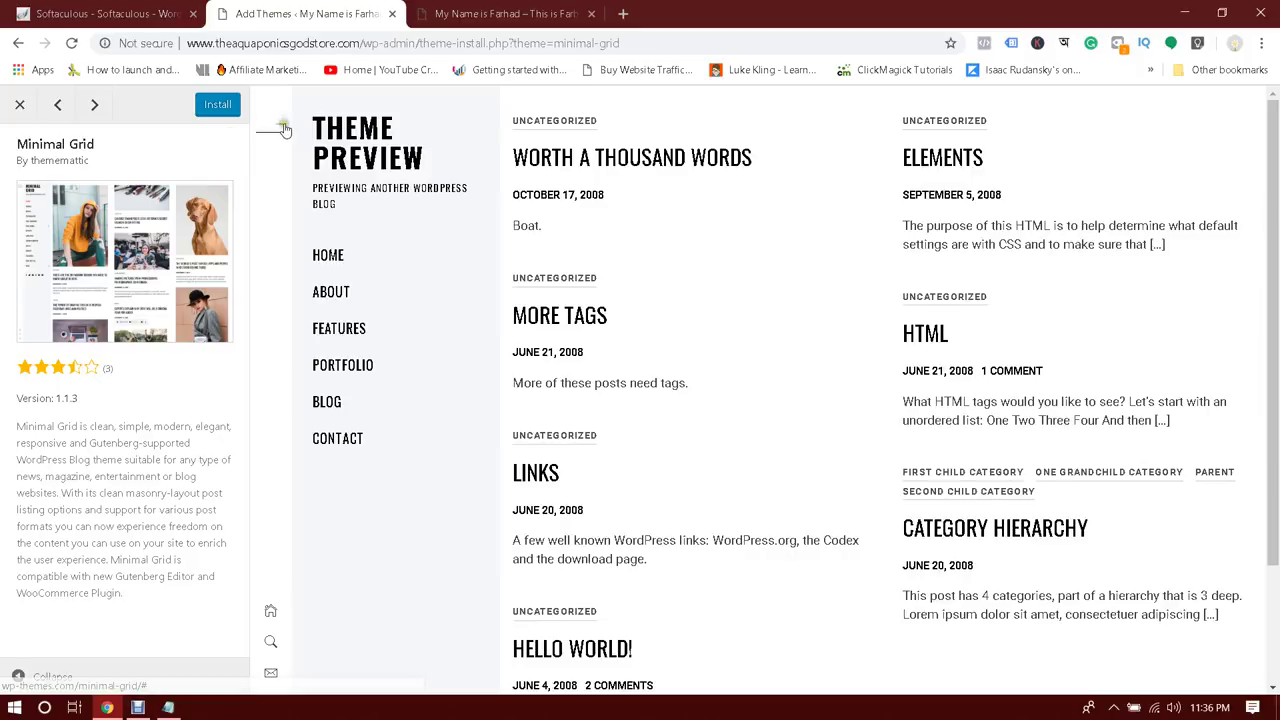
pyautogui.click(28, 676)
pyautogui.scroll(-2, 428, 251)
pyautogui.scroll(2, 418, 266)
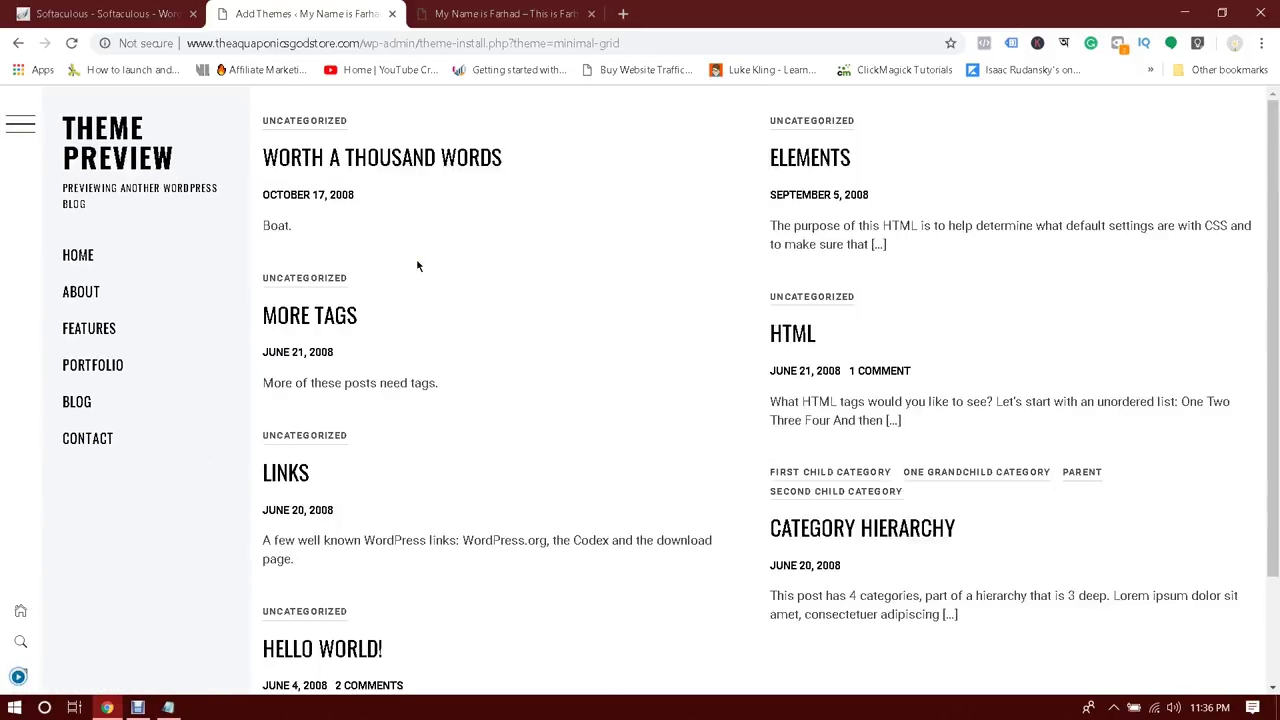
pyautogui.scroll(-3, 418, 266)
pyautogui.scroll(3, 523, 163)
pyautogui.click(18, 675)
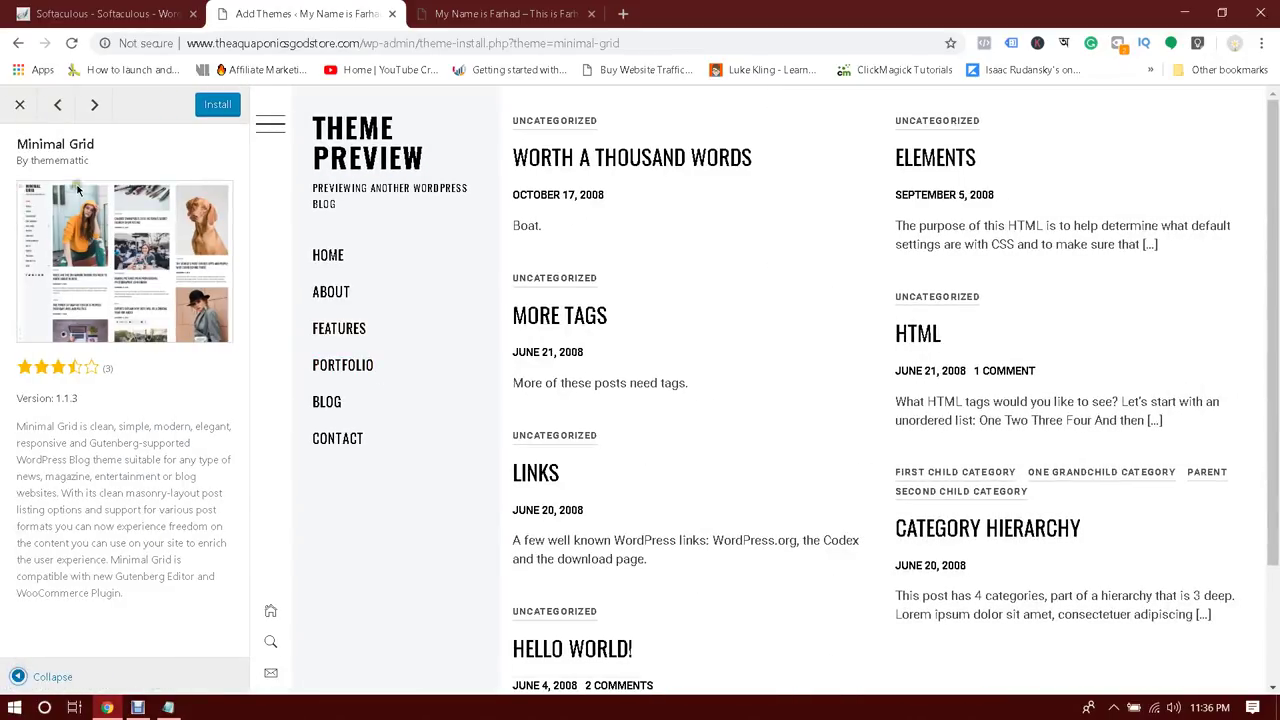
pyautogui.click(19, 104)
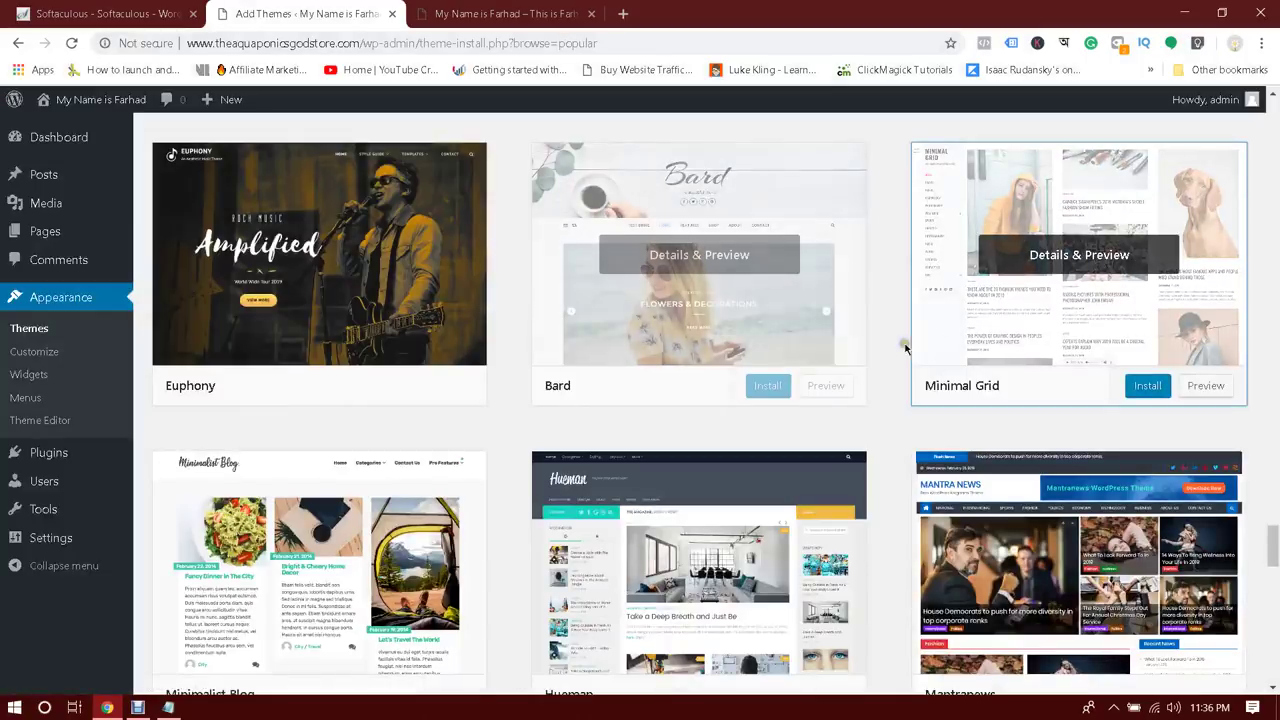
# Bring up the Hueman theme's details and live preview
pyautogui.scroll(-3, 1276, 397)
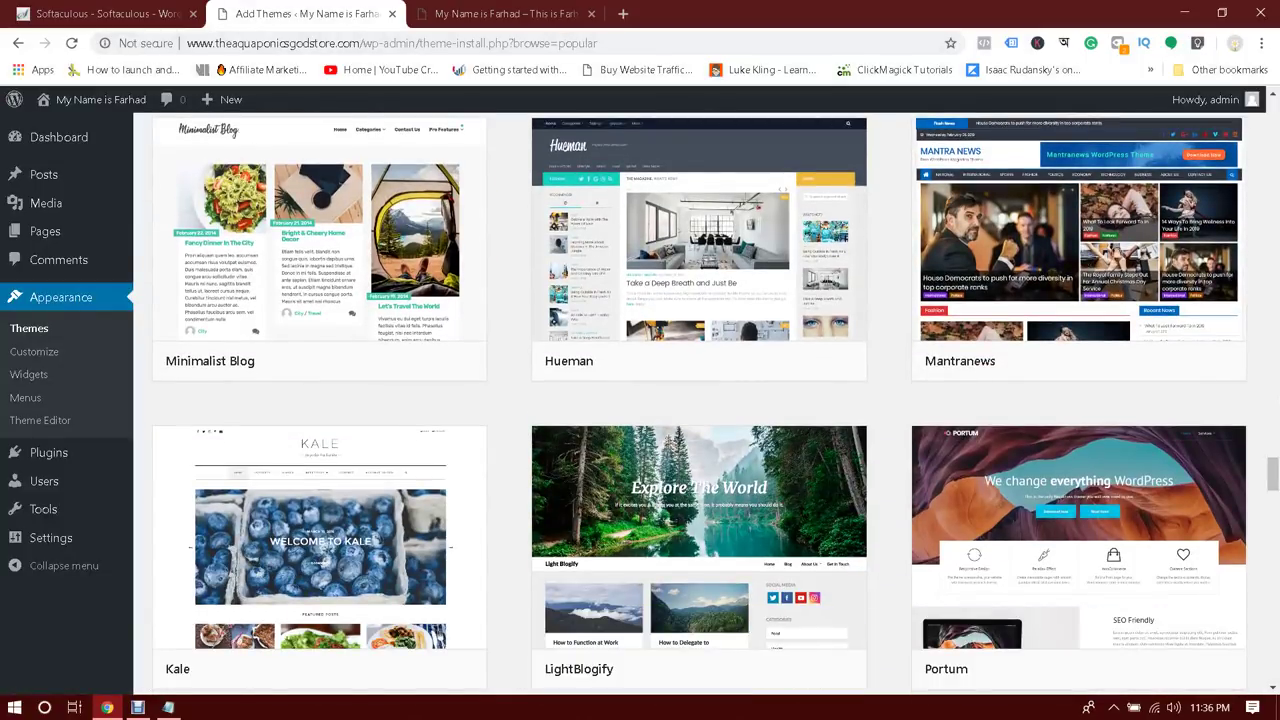
pyautogui.scroll(1, 700, 330)
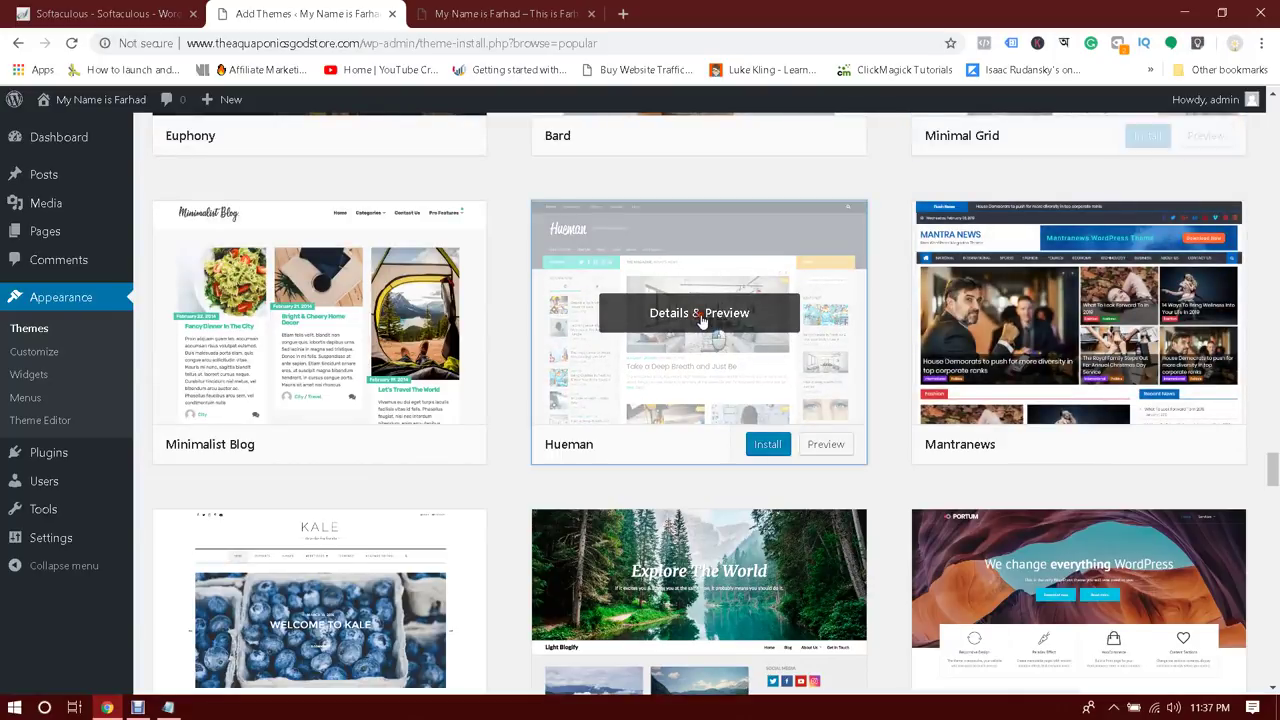
pyautogui.click(705, 315)
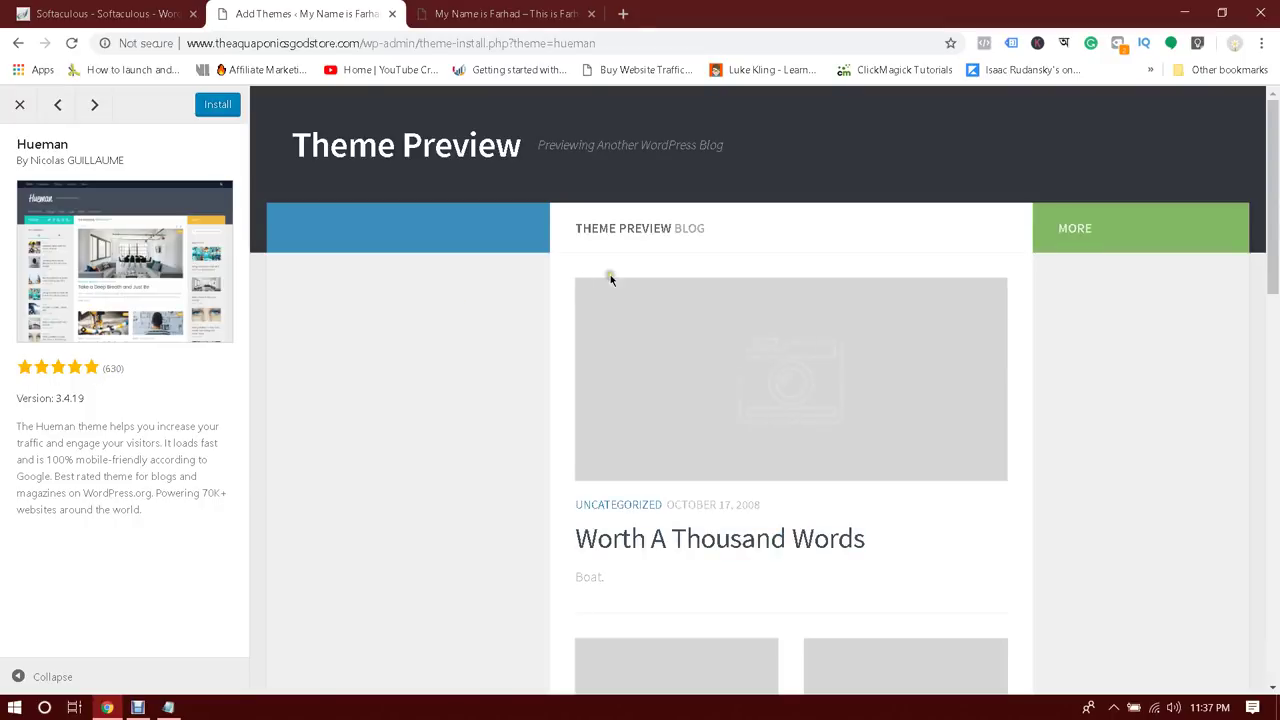
pyautogui.scroll(-10, 610, 276)
pyautogui.scroll(5, 611, 278)
pyautogui.scroll(5, 611, 280)
# Close the Hueman preview and install Hueman from its theme card
pyautogui.click(18, 106)
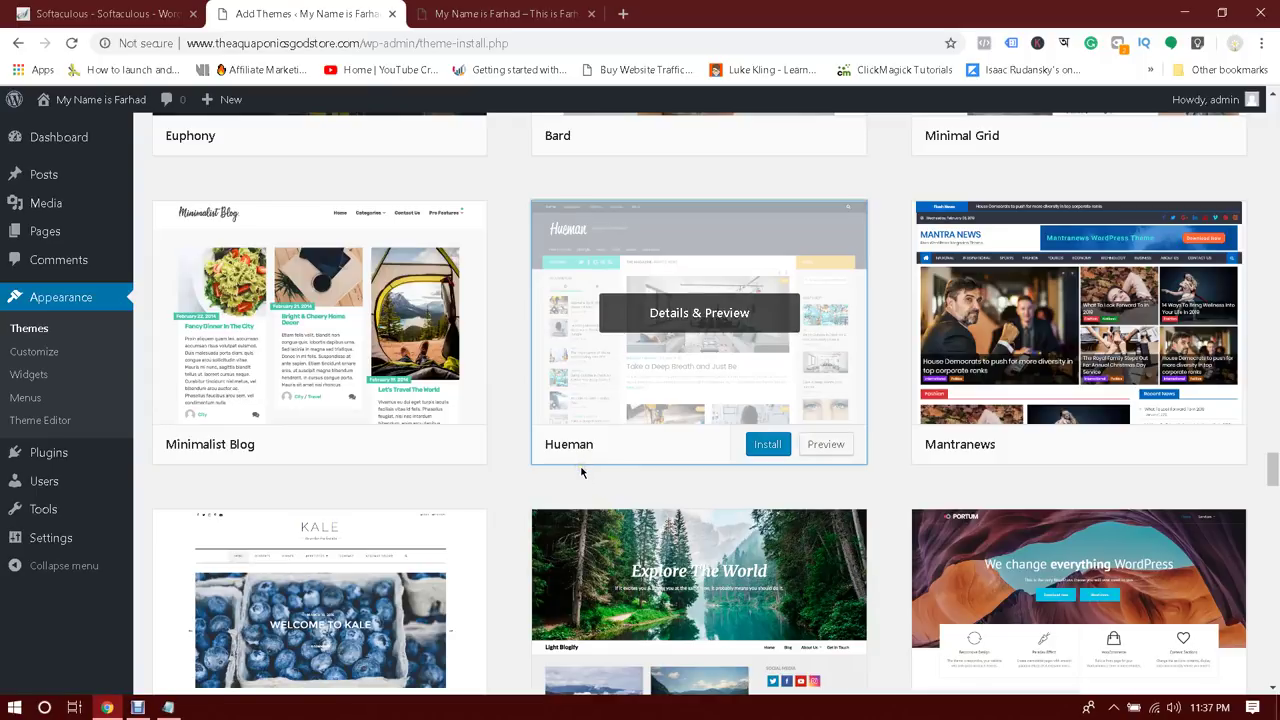
pyautogui.click(768, 448)
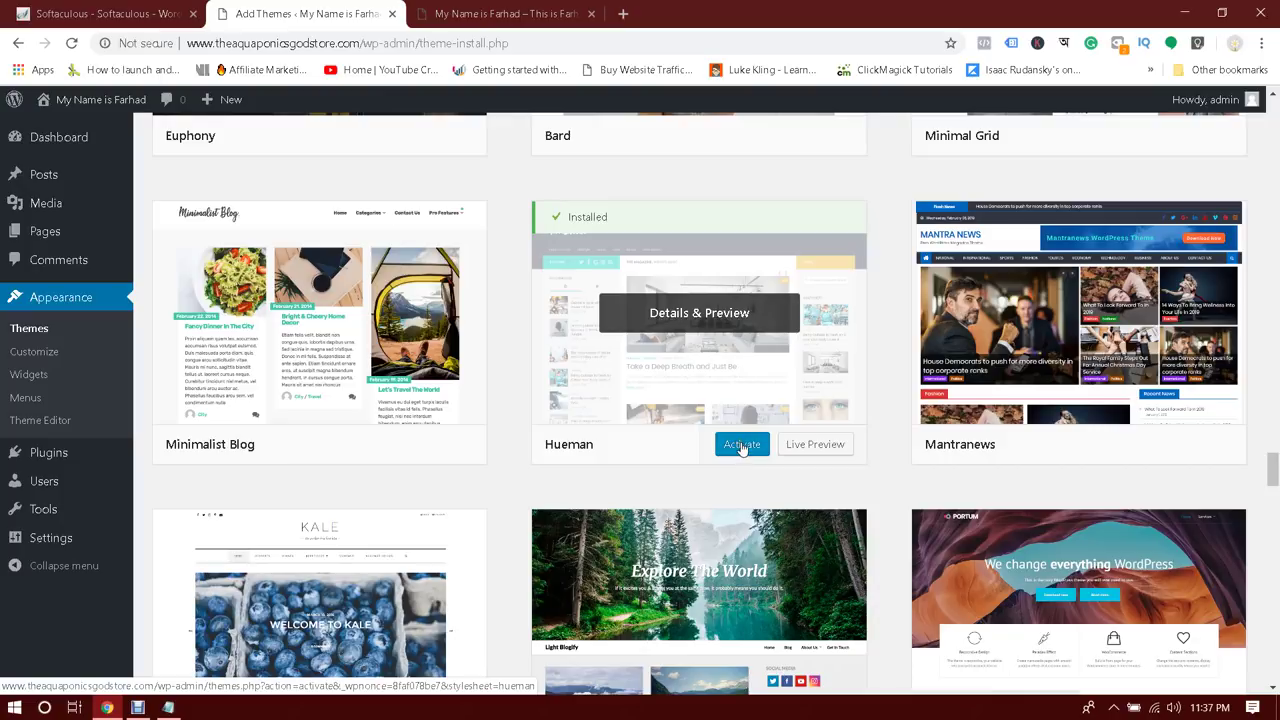
pyautogui.click(741, 446)
pyautogui.scroll(5, 741, 448)
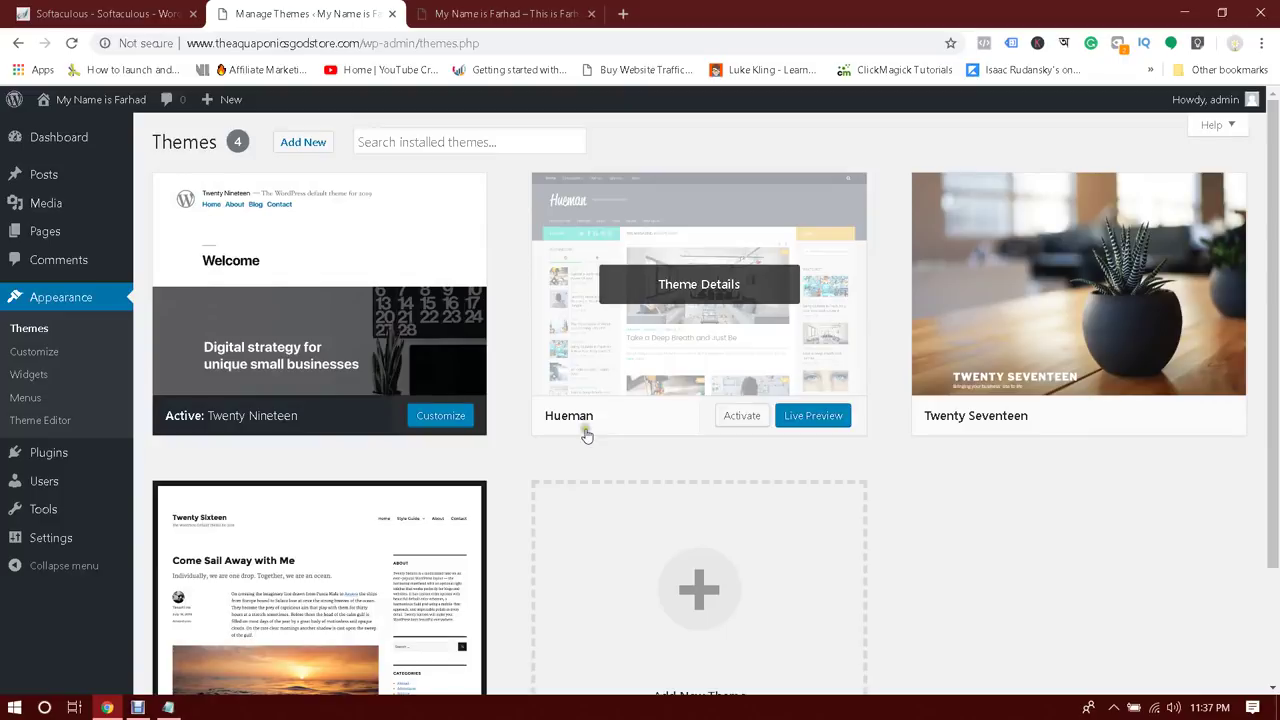
# Activate Hueman as the site's theme
pyautogui.click(741, 416)
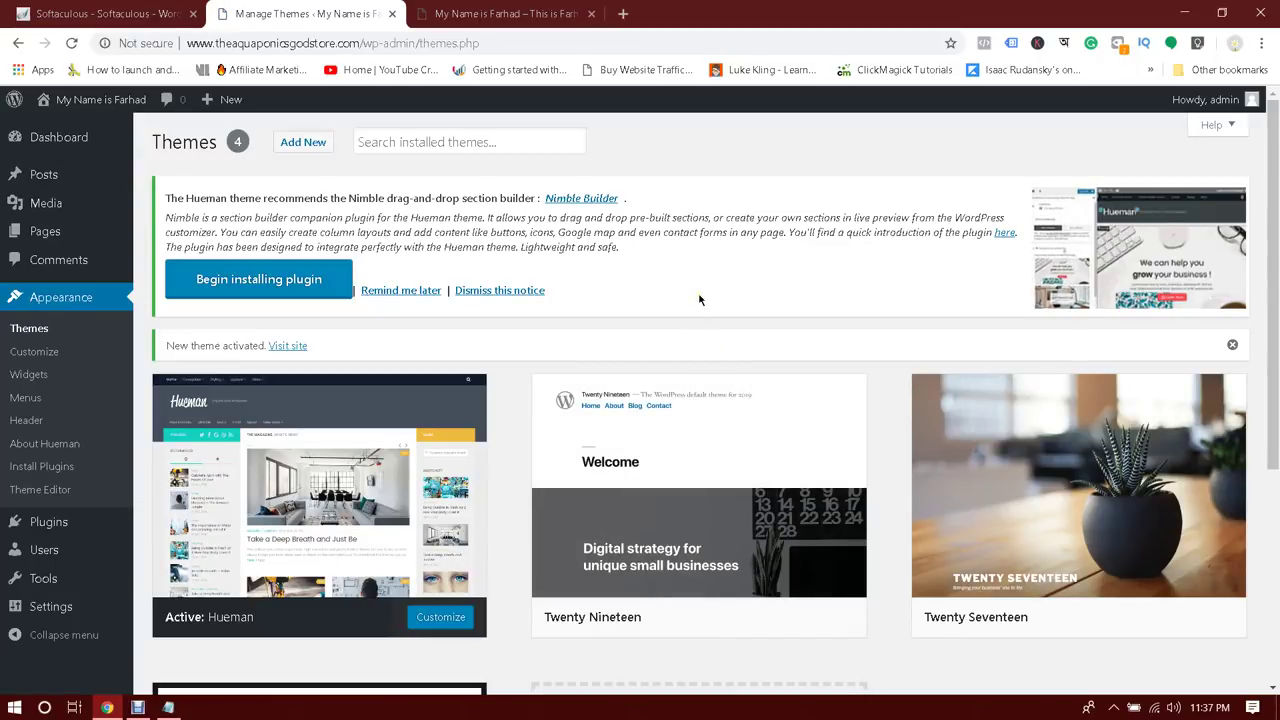
pyautogui.moveTo(1274, 280)
pyautogui.mouseDown()
pyautogui.moveTo(1275, 490)
pyautogui.moveTo(1275, 280)
pyautogui.mouseUp()
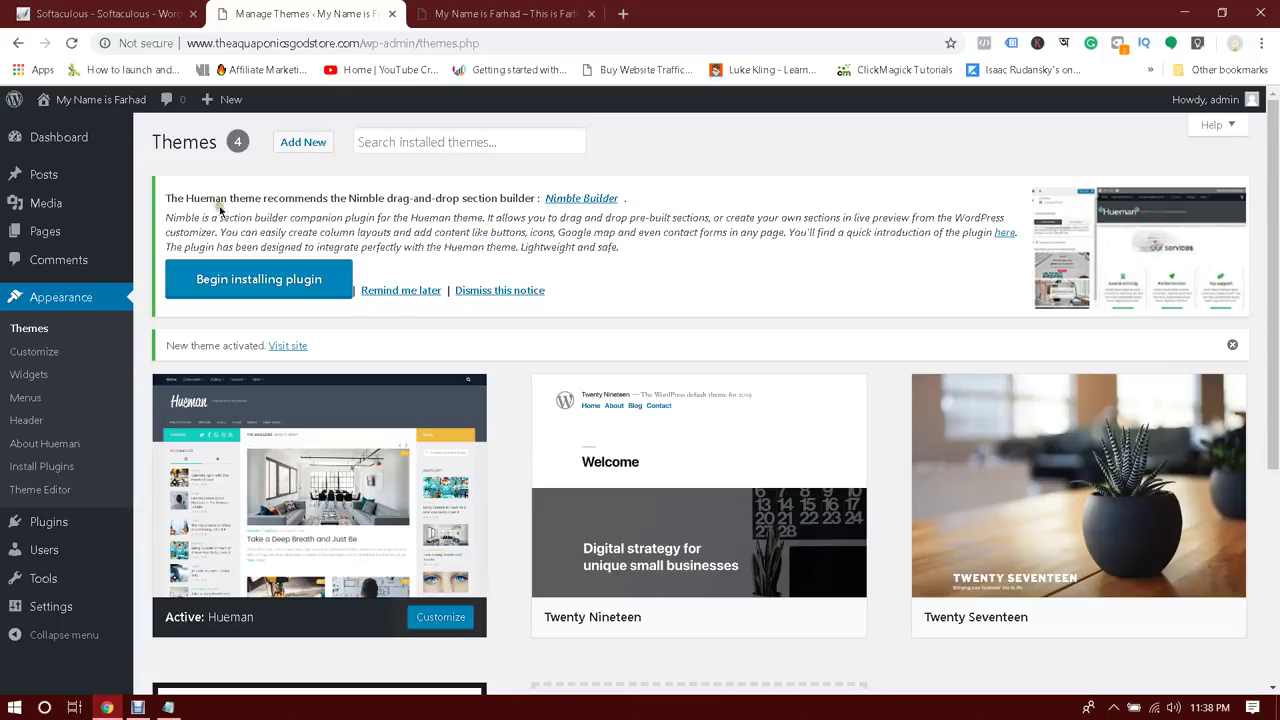
pyautogui.moveTo(316, 385)
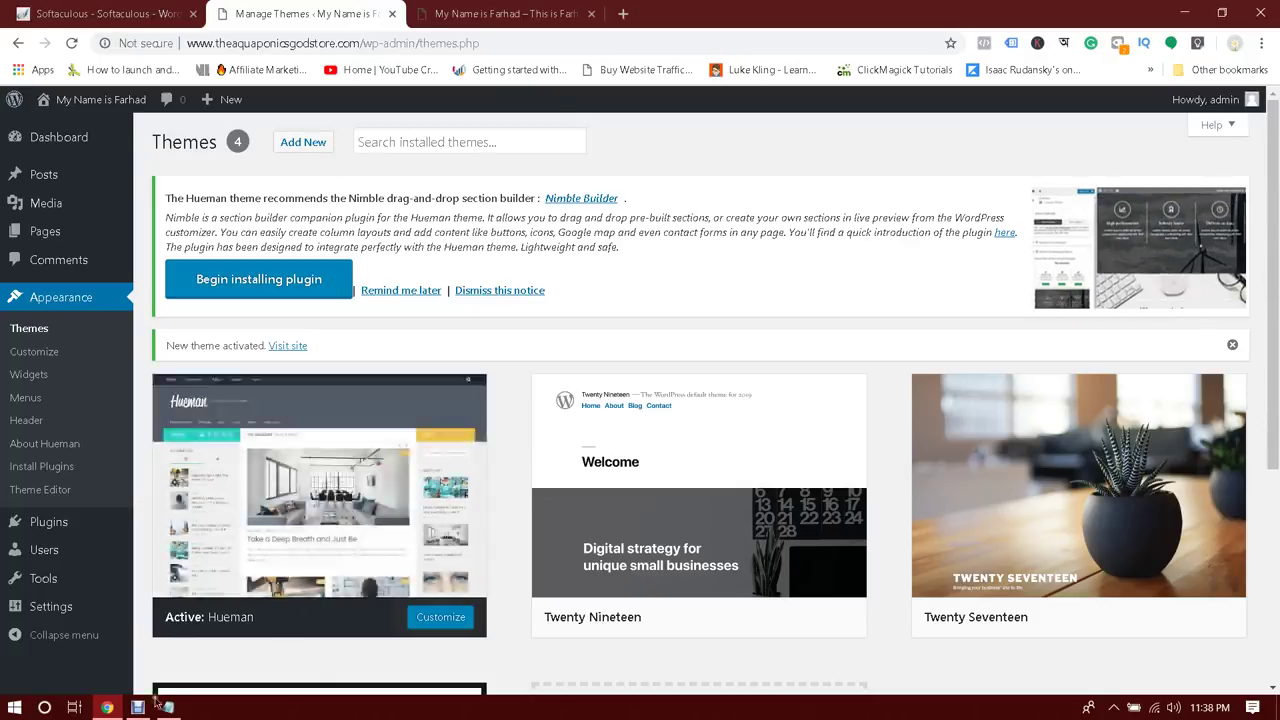
# Pause the screen recording from the recorder window
pyautogui.moveTo(140, 706)
pyautogui.click(139, 648)
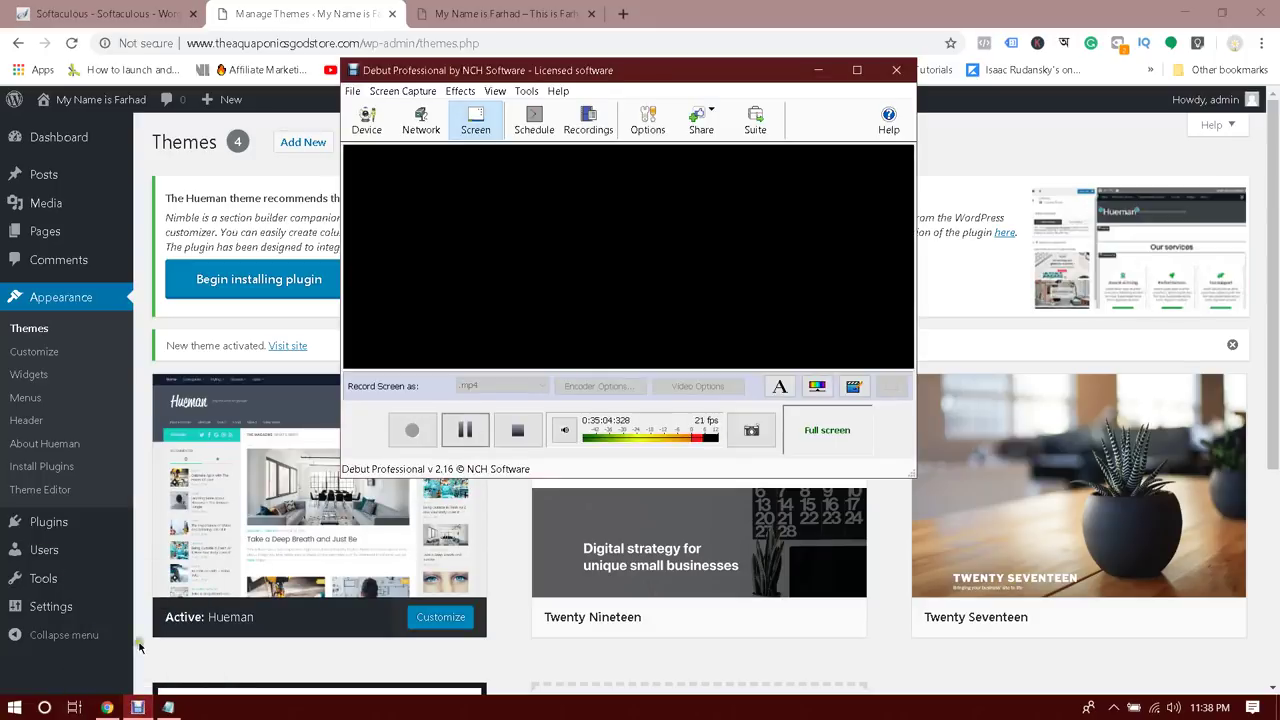
pyautogui.click(465, 430)
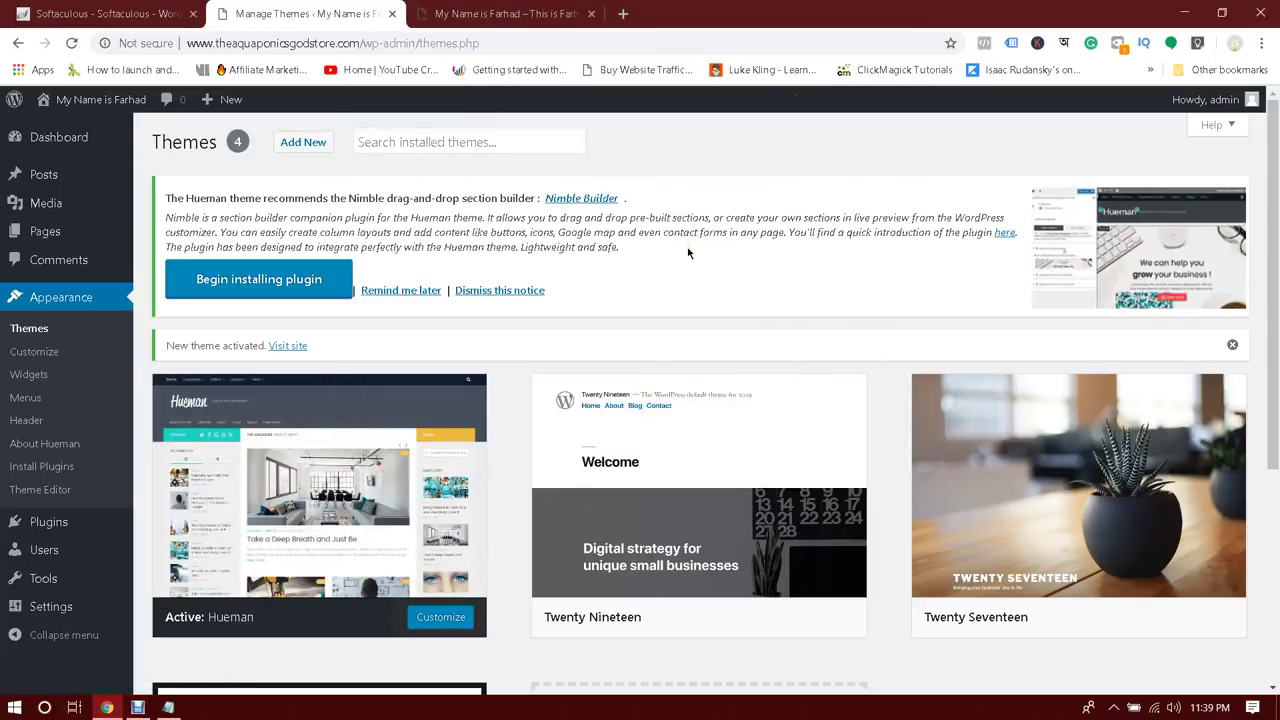
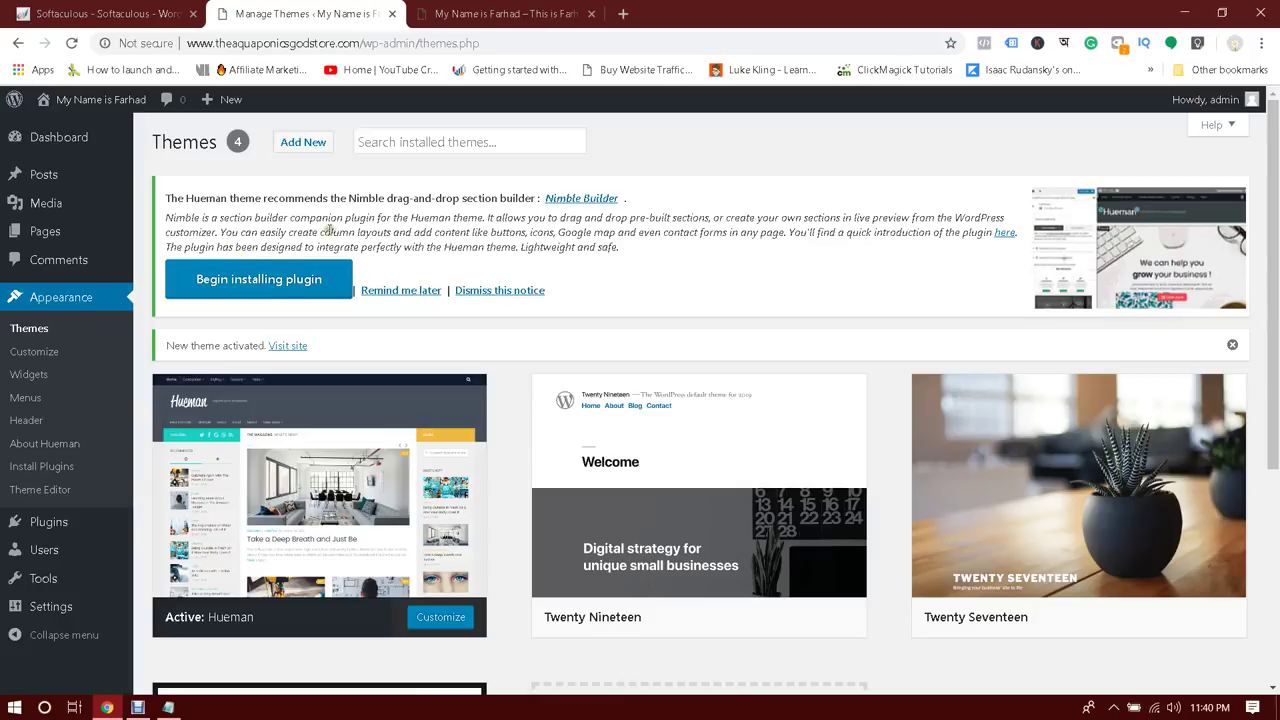
# Install the recommended Nimble Builder plugin with the bulk Install action
pyautogui.click(258, 280)
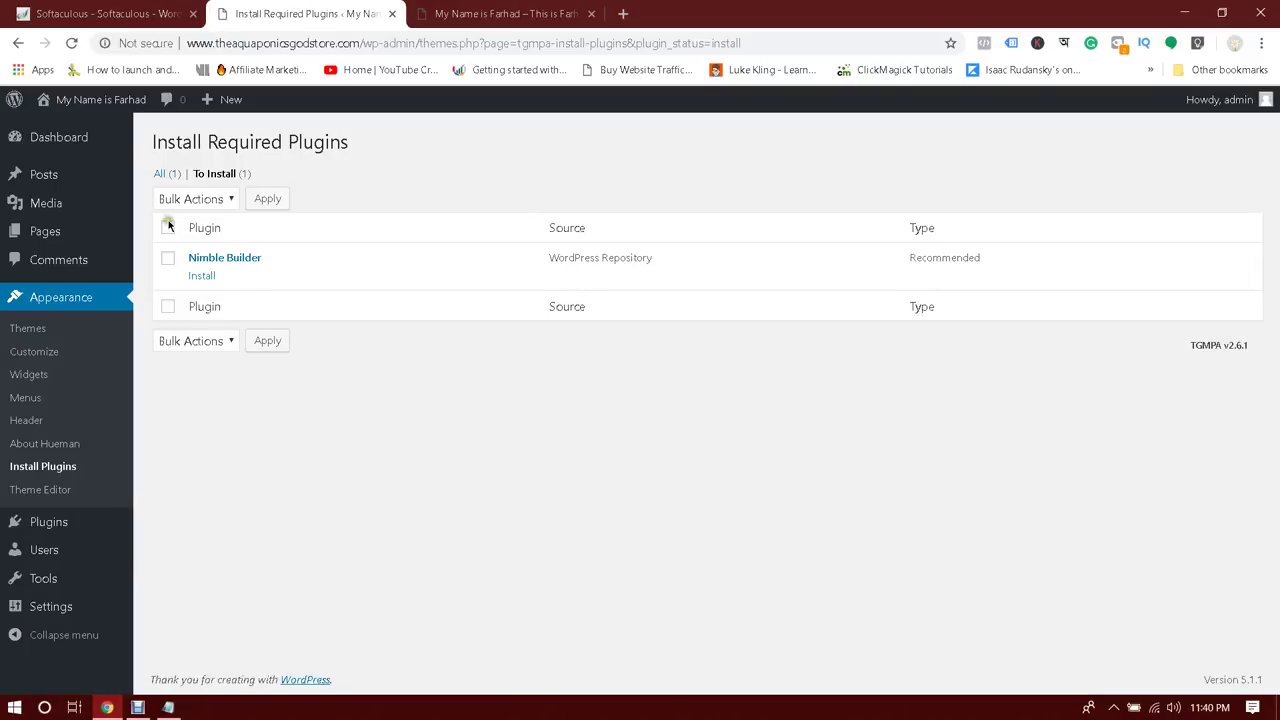
pyautogui.click(168, 258)
pyautogui.click(212, 201)
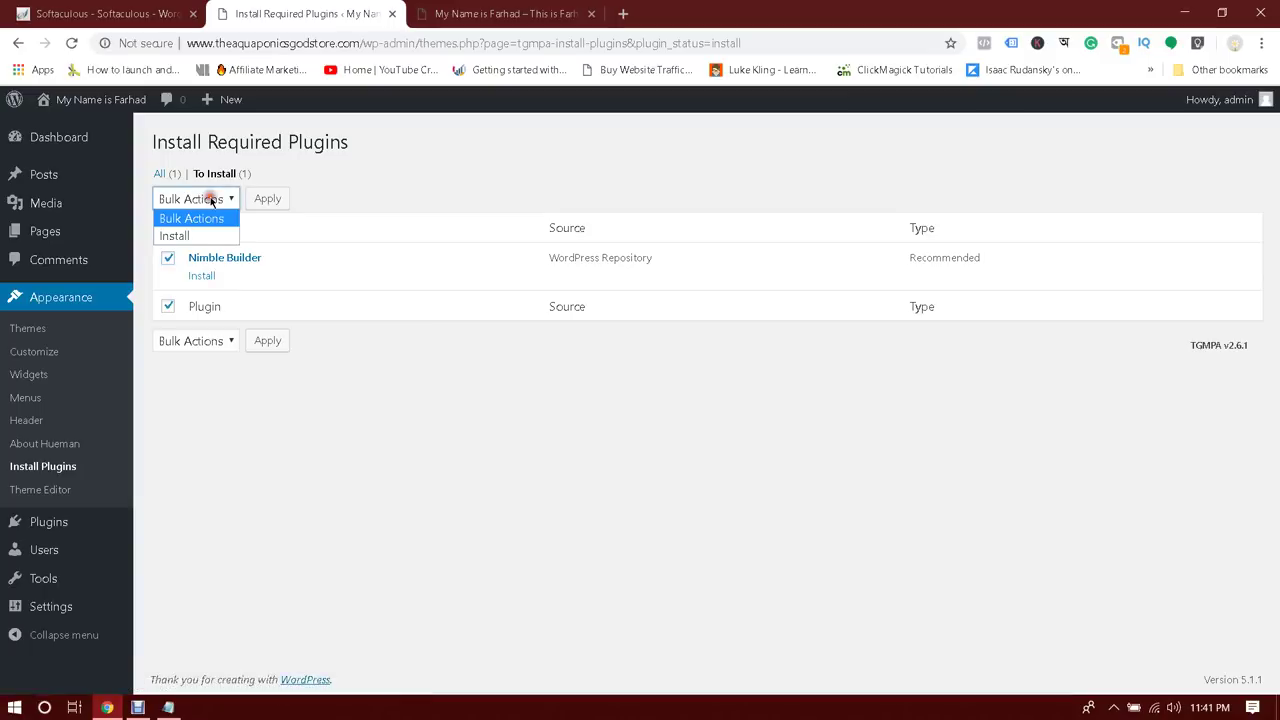
pyautogui.click(184, 238)
pyautogui.click(267, 198)
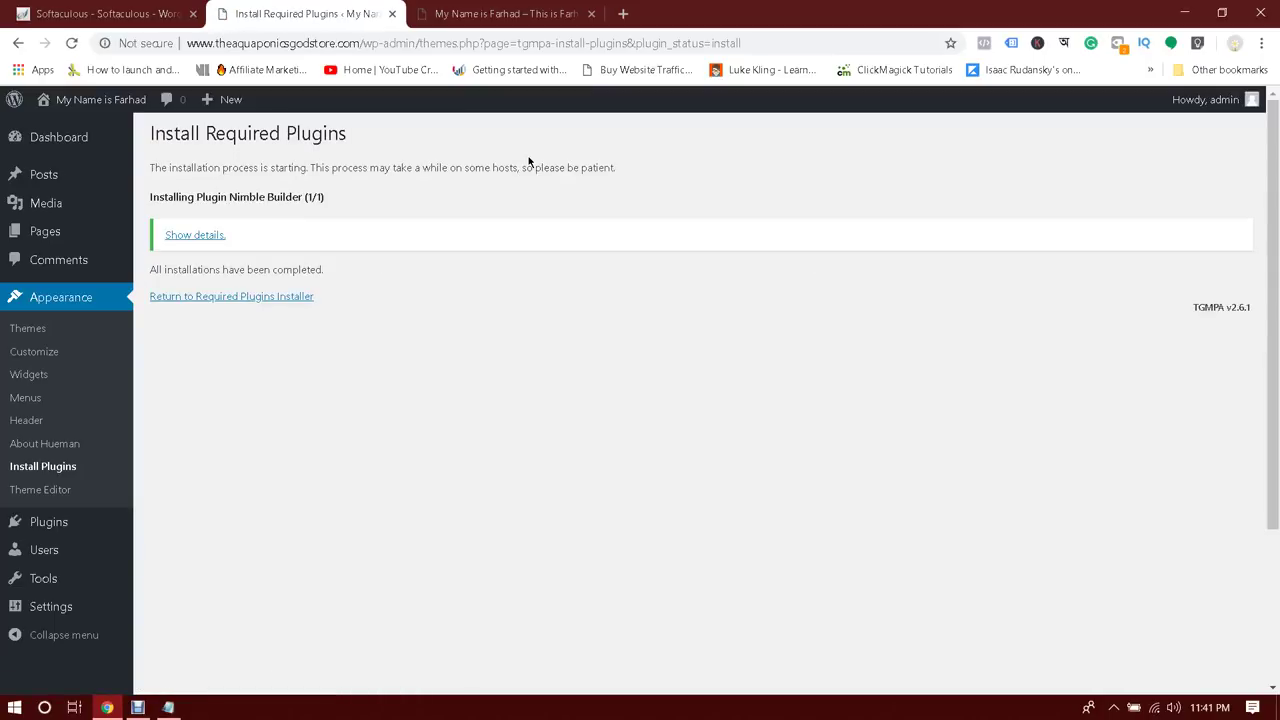
pyautogui.click(197, 235)
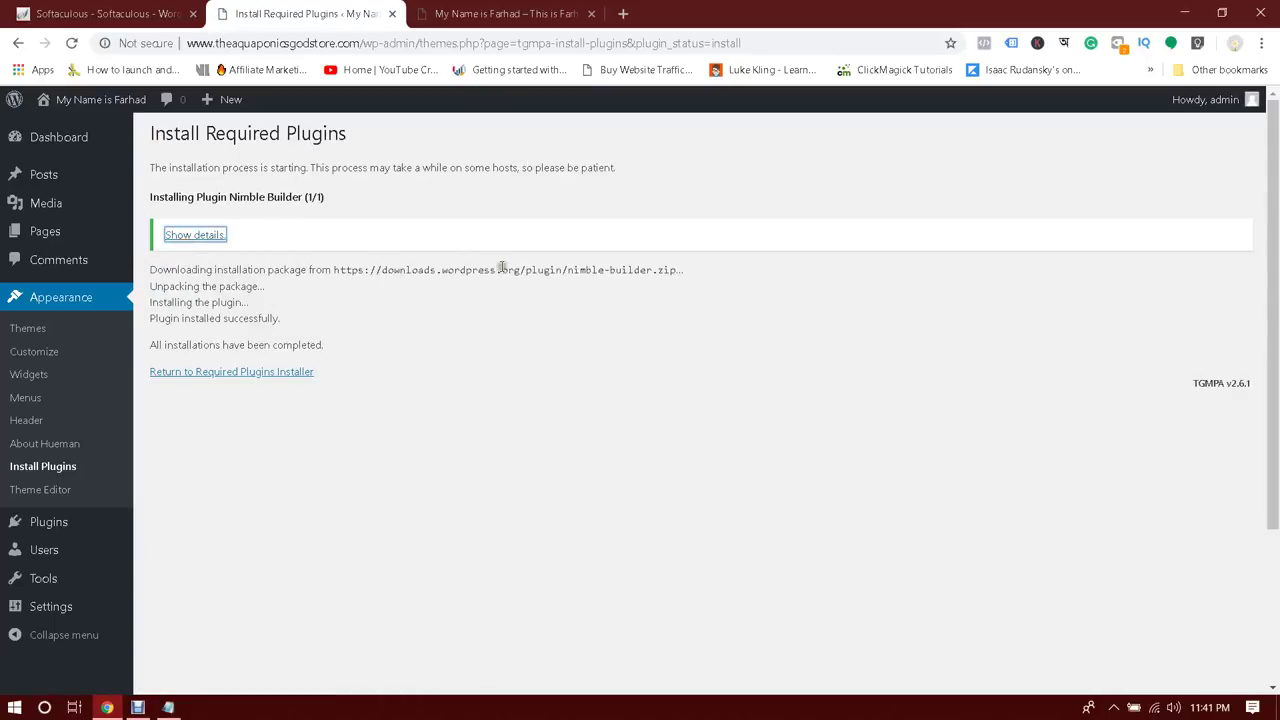
pyautogui.click(232, 373)
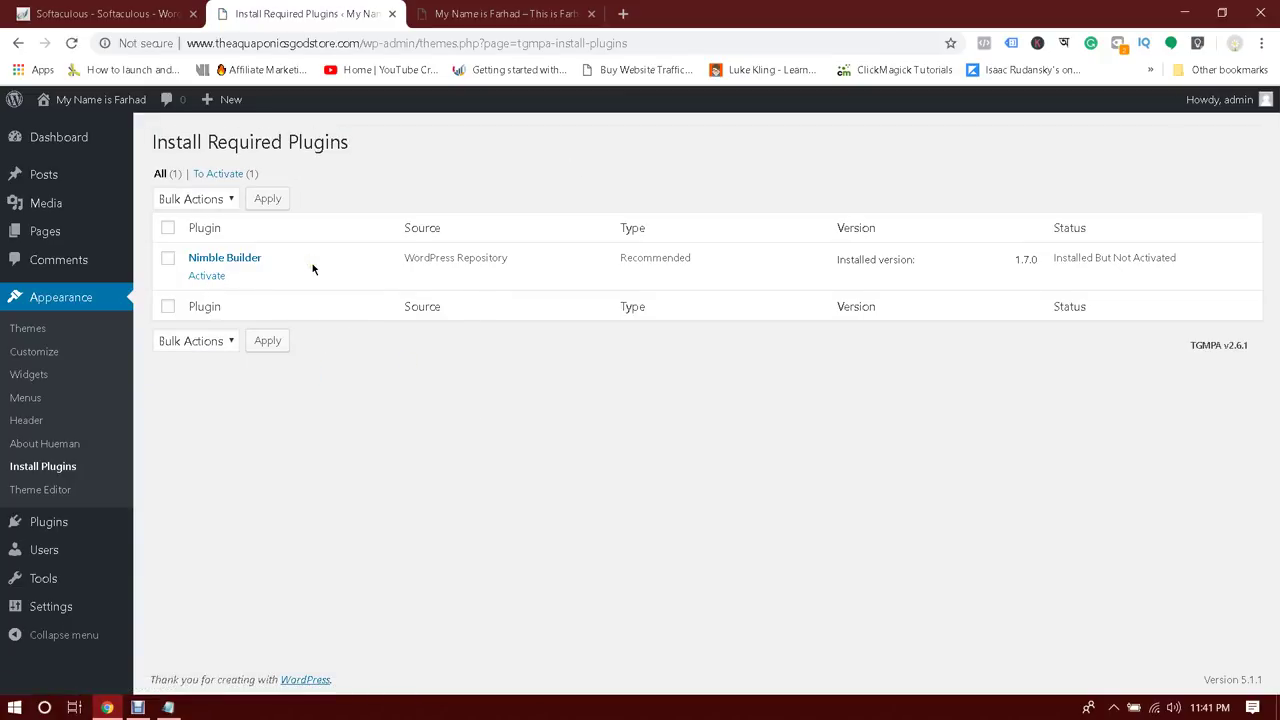
# Activate the installed Nimble Builder plugin and head back to the Dashboard
pyautogui.click(167, 228)
pyautogui.click(168, 231)
pyautogui.click(168, 228)
pyautogui.click(168, 228)
pyautogui.click(167, 227)
pyautogui.click(167, 227)
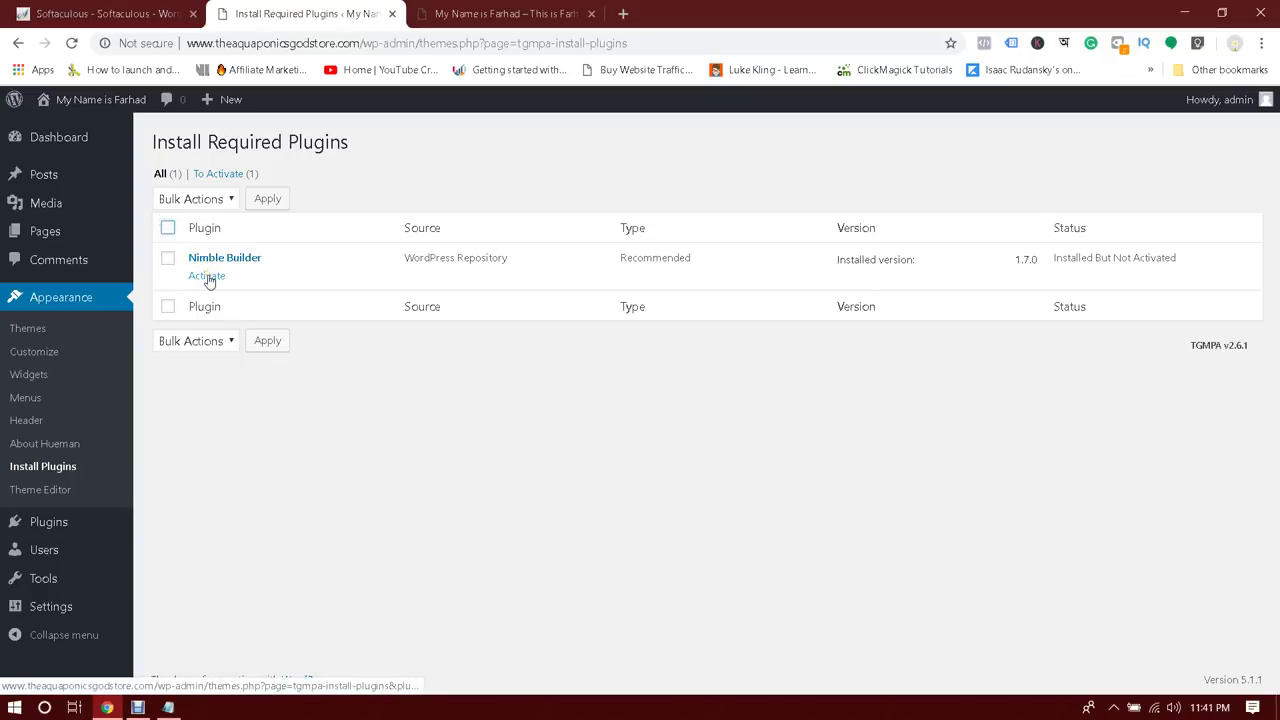
pyautogui.click(207, 276)
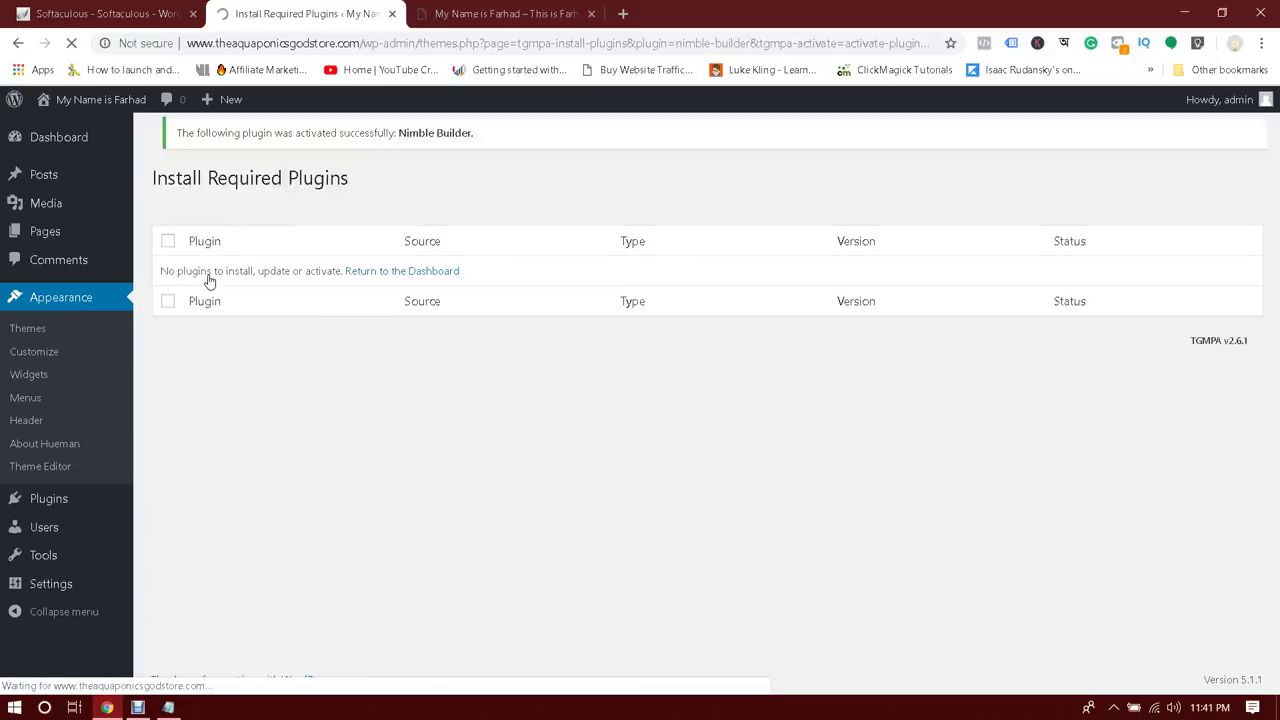
pyautogui.click(391, 281)
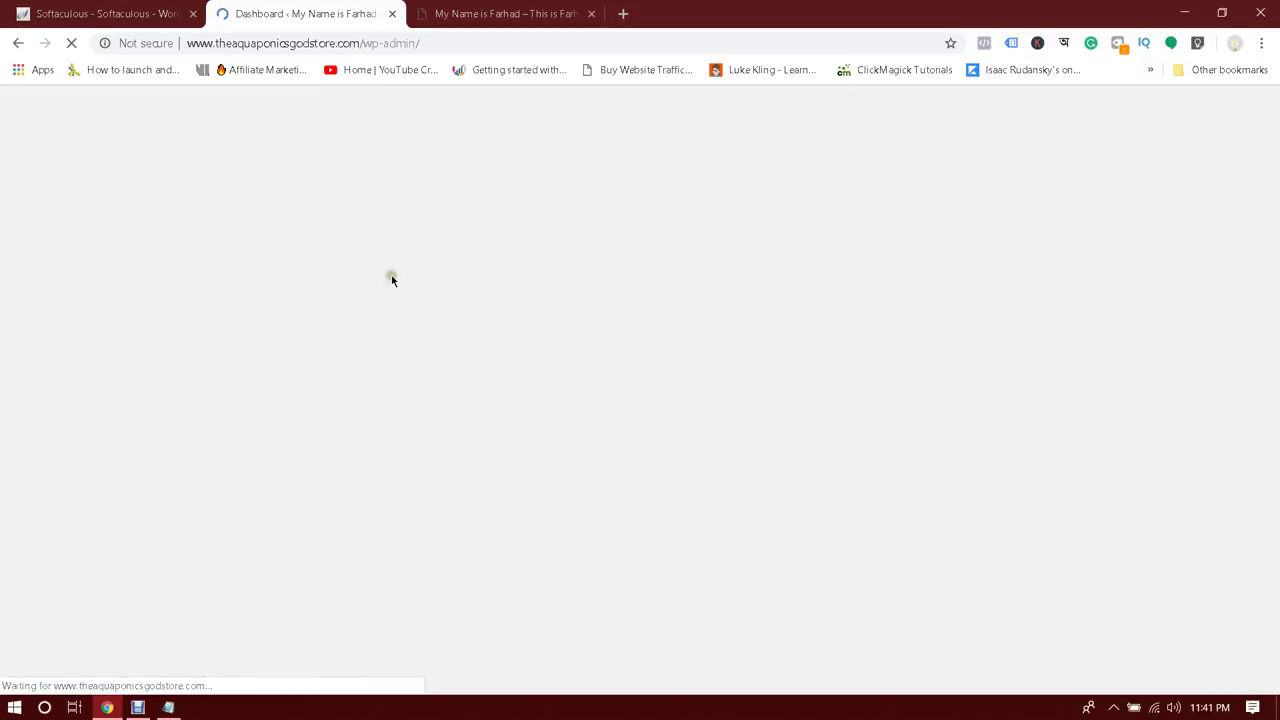
# Glance over the older blog page, then come back to the WordPress dashboard
pyautogui.hotkey('ctrl', 'Tab')
pyautogui.scroll(-10, 844, 318)
pyautogui.scroll(10, 844, 318)
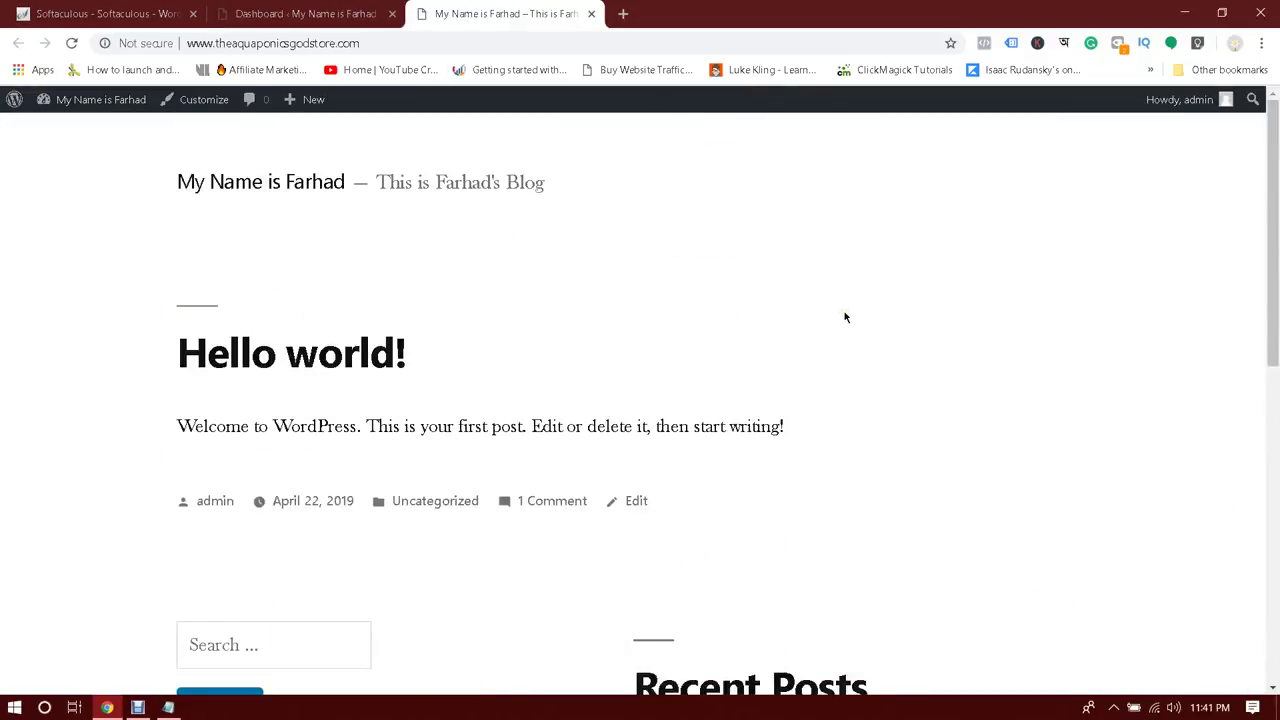
pyautogui.scroll(-2, 831, 280)
pyautogui.scroll(2, 831, 286)
pyautogui.click(310, 13)
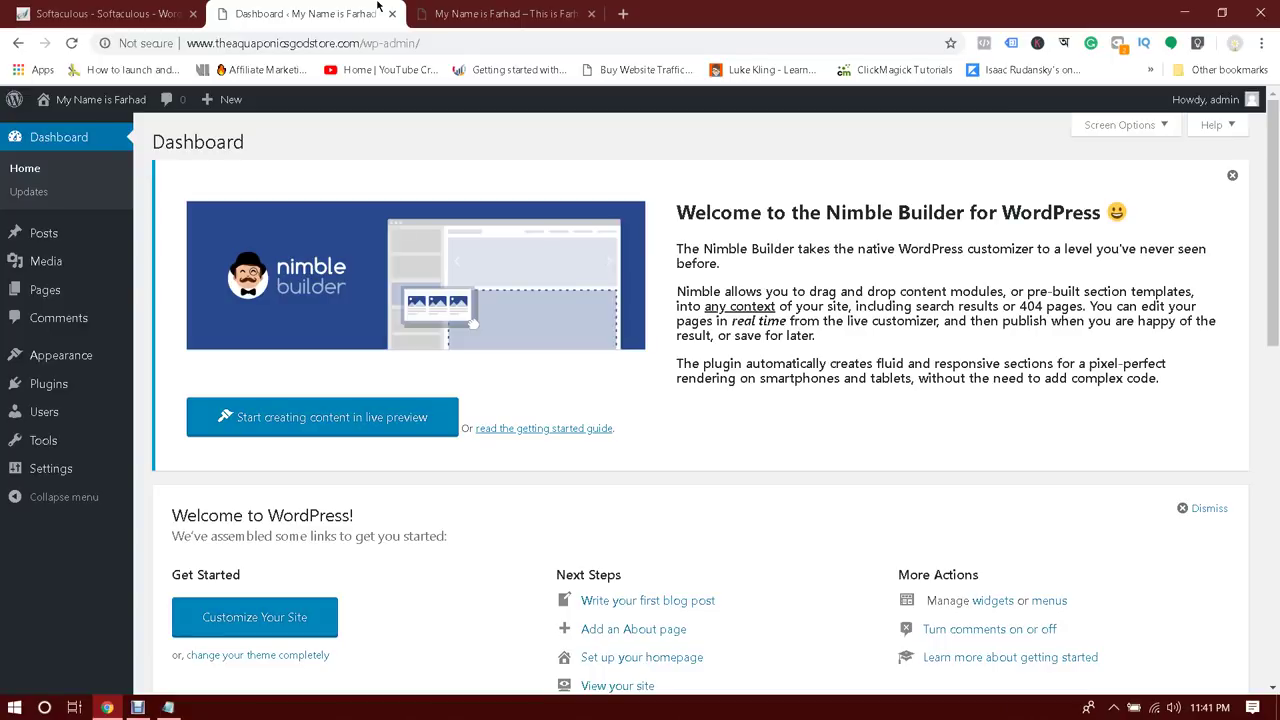
# Open the live site in a new tab and compare its Hueman look with the old page
pyautogui.moveTo(91, 110)
pyautogui.middleClick(67, 130)
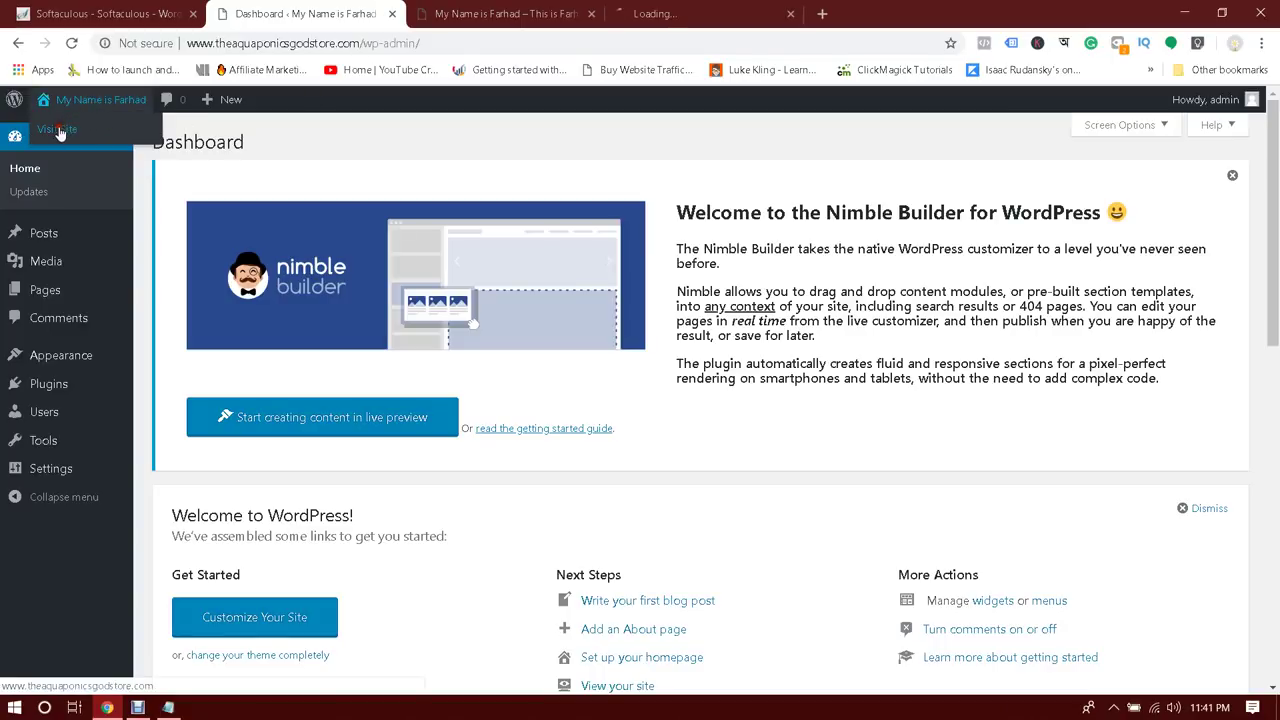
pyautogui.click(705, 13)
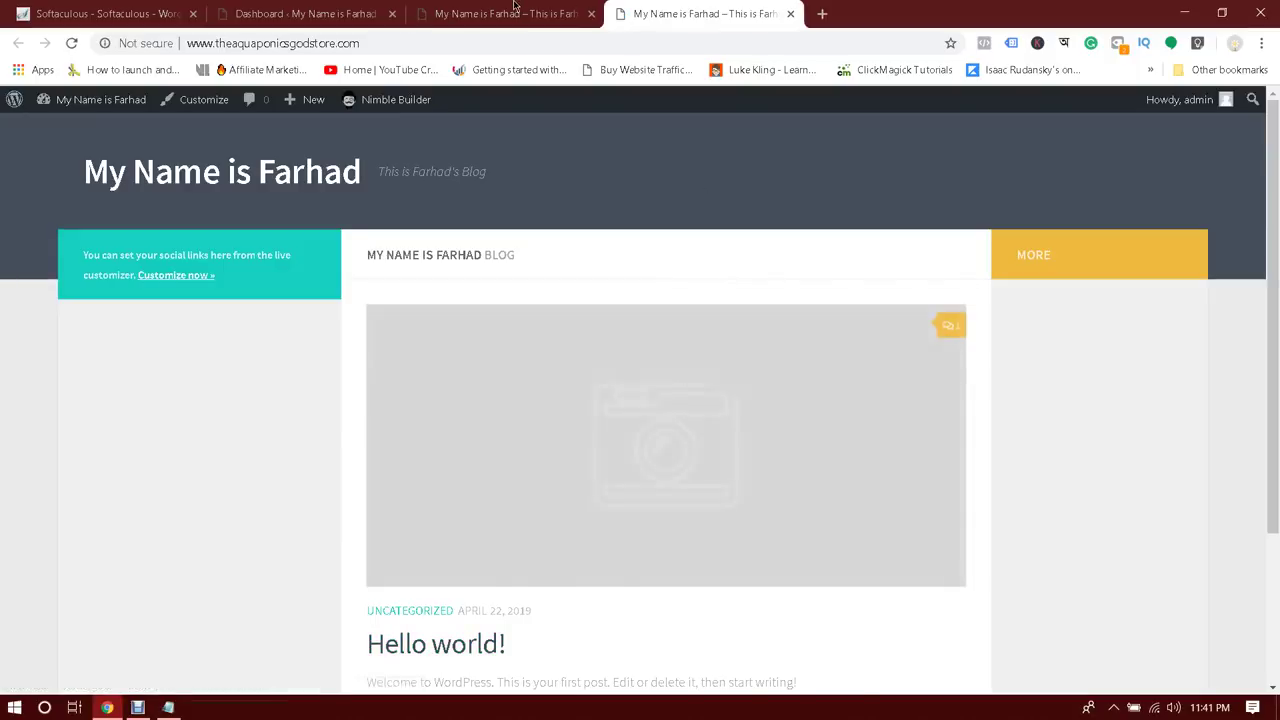
pyautogui.click(515, 12)
pyautogui.click(741, 12)
pyautogui.scroll(-3, 820, 208)
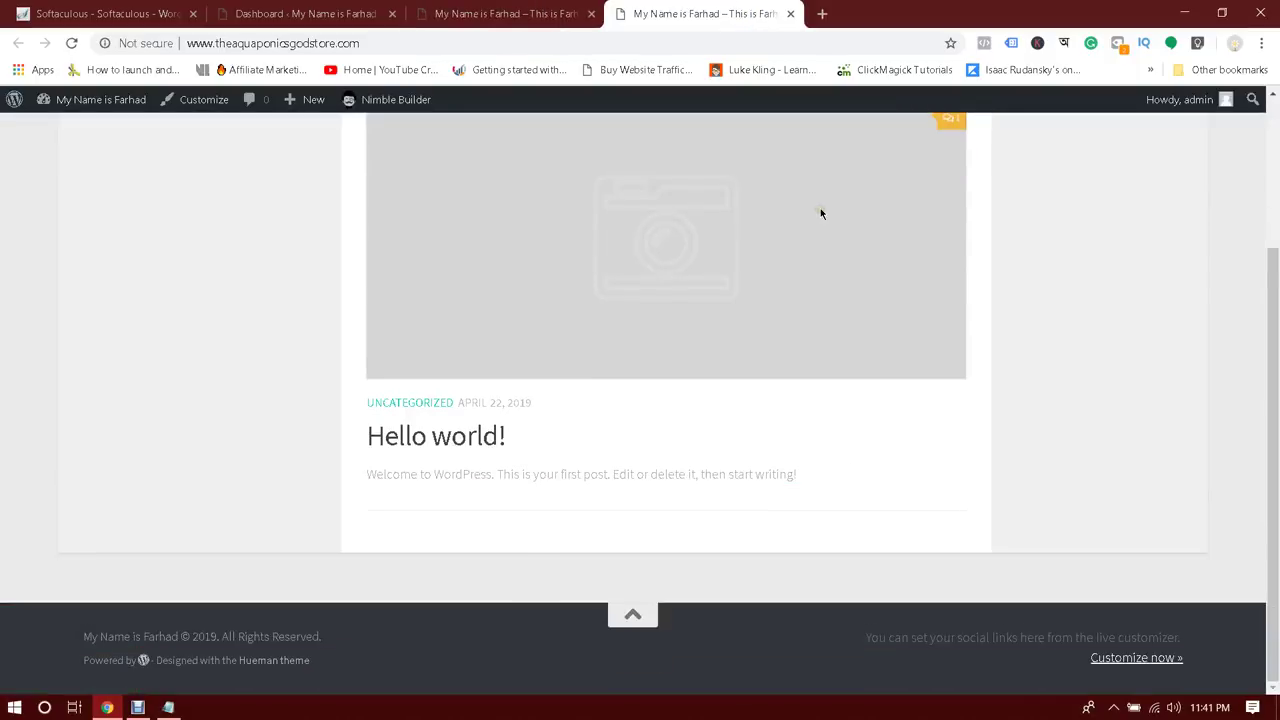
pyautogui.scroll(3, 820, 208)
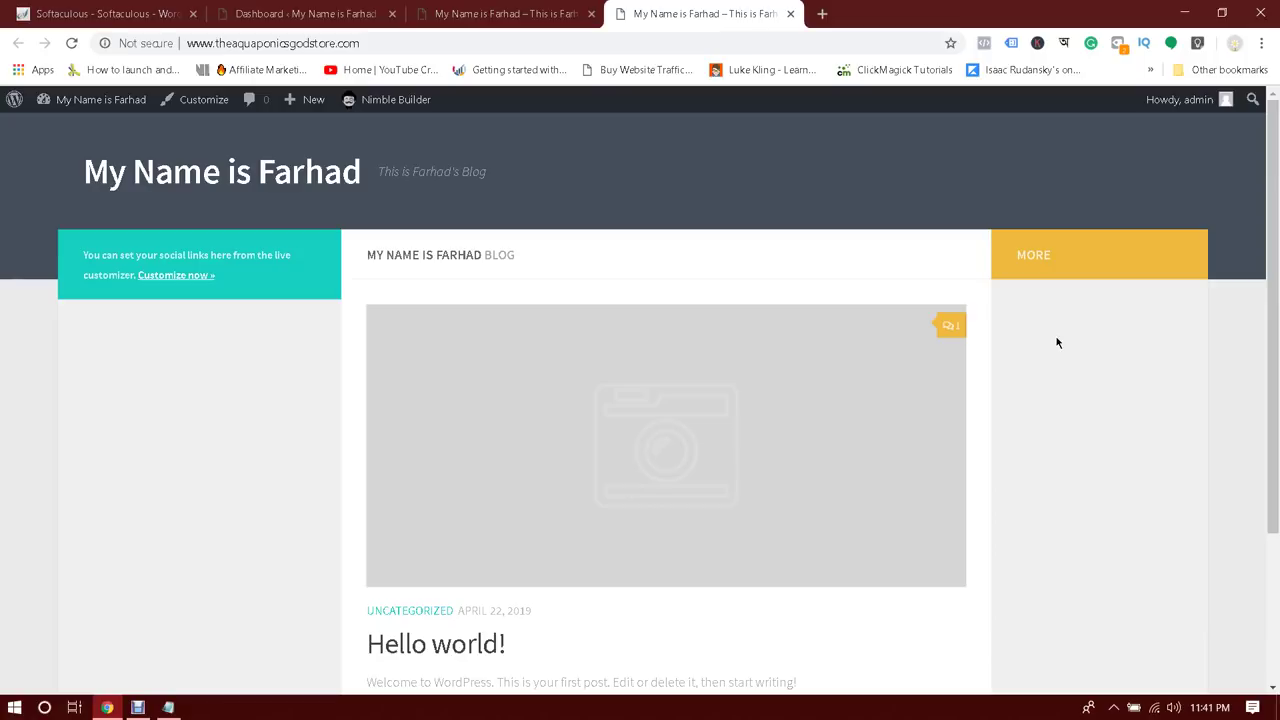
pyautogui.scroll(-2, 680, 334)
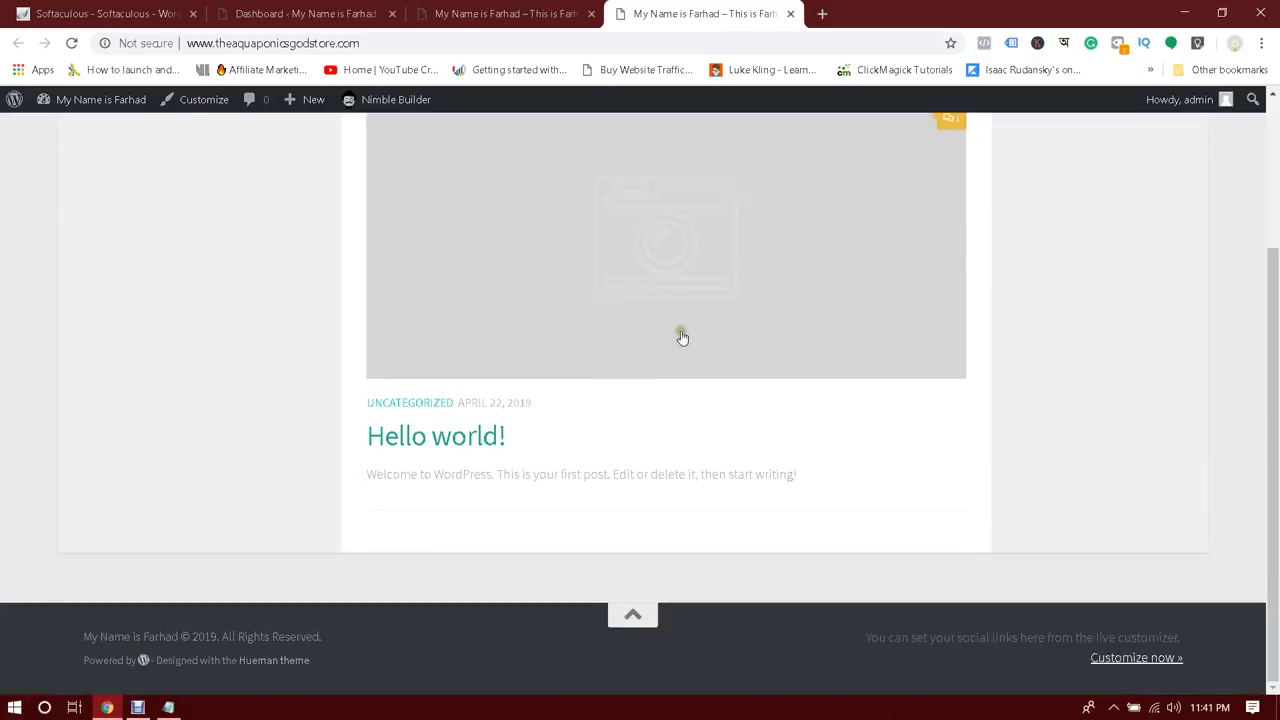
pyautogui.scroll(2, 773, 320)
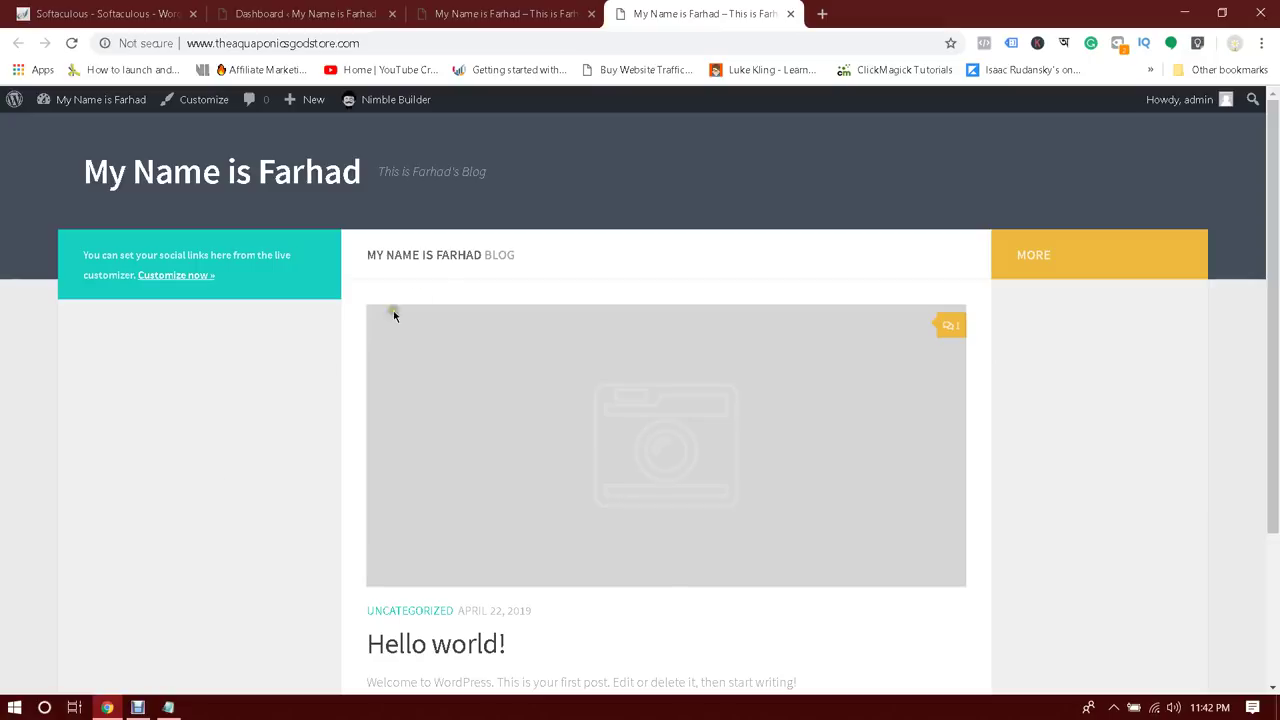
pyautogui.click(487, 8)
pyautogui.click(340, 12)
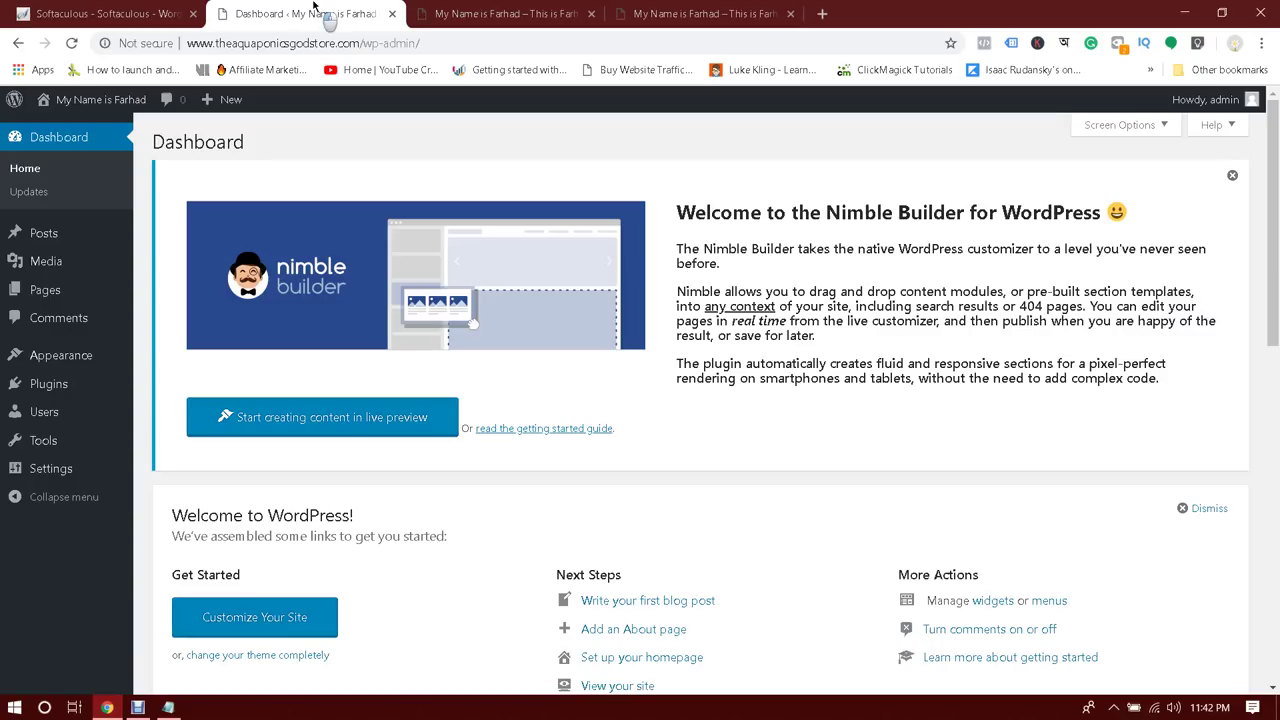
# Open Posts > All Posts, dismissing the chat notification pop-ups
pyautogui.scroll(-6, 937, 310)
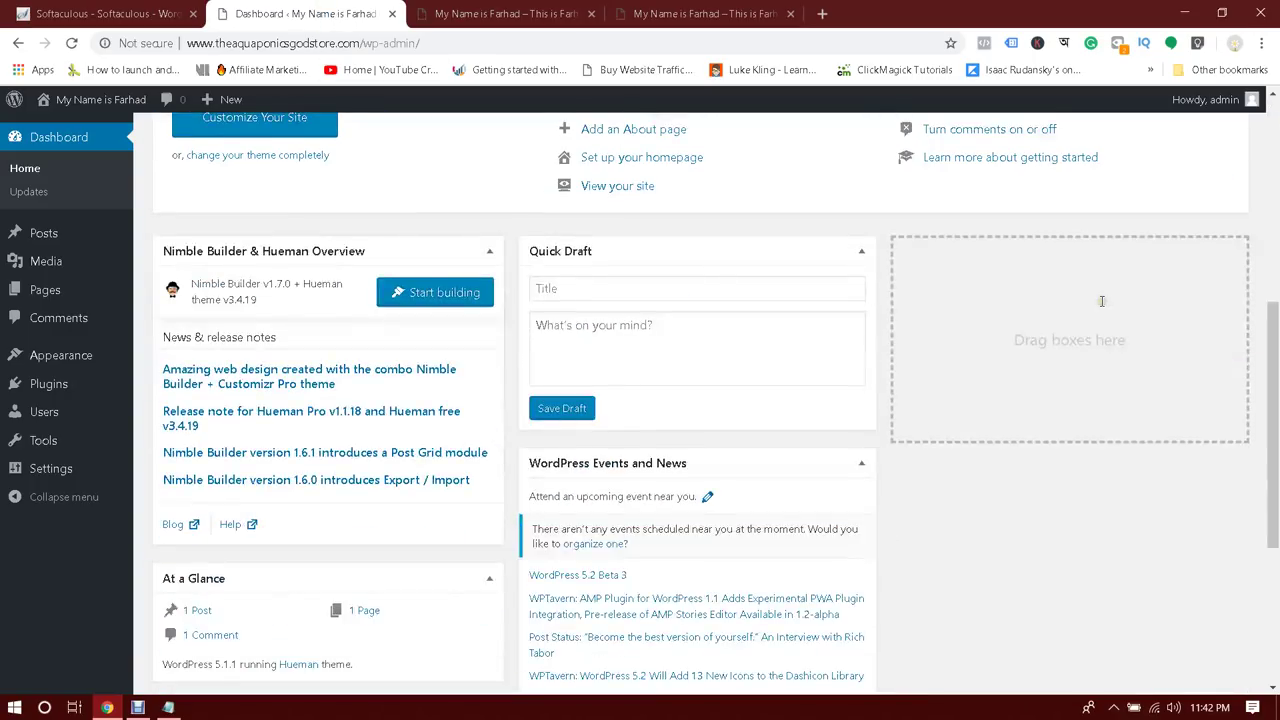
pyautogui.scroll(6, 1103, 300)
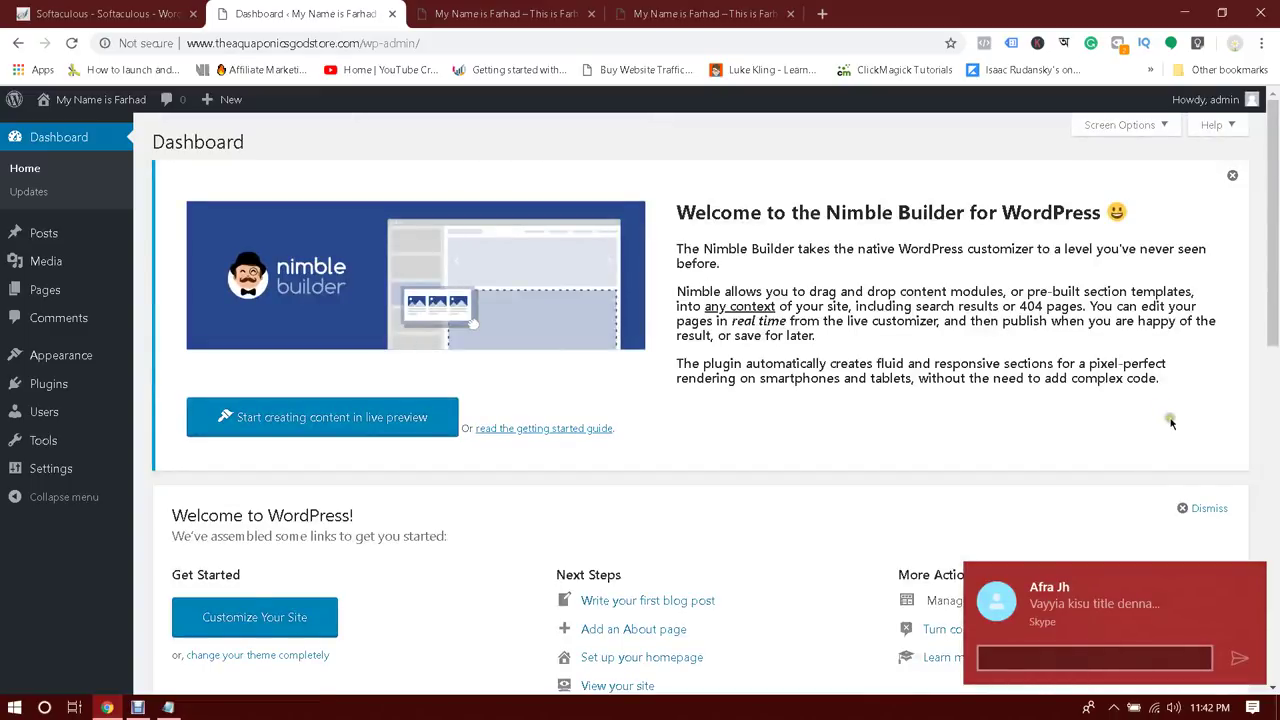
pyautogui.click(1254, 580)
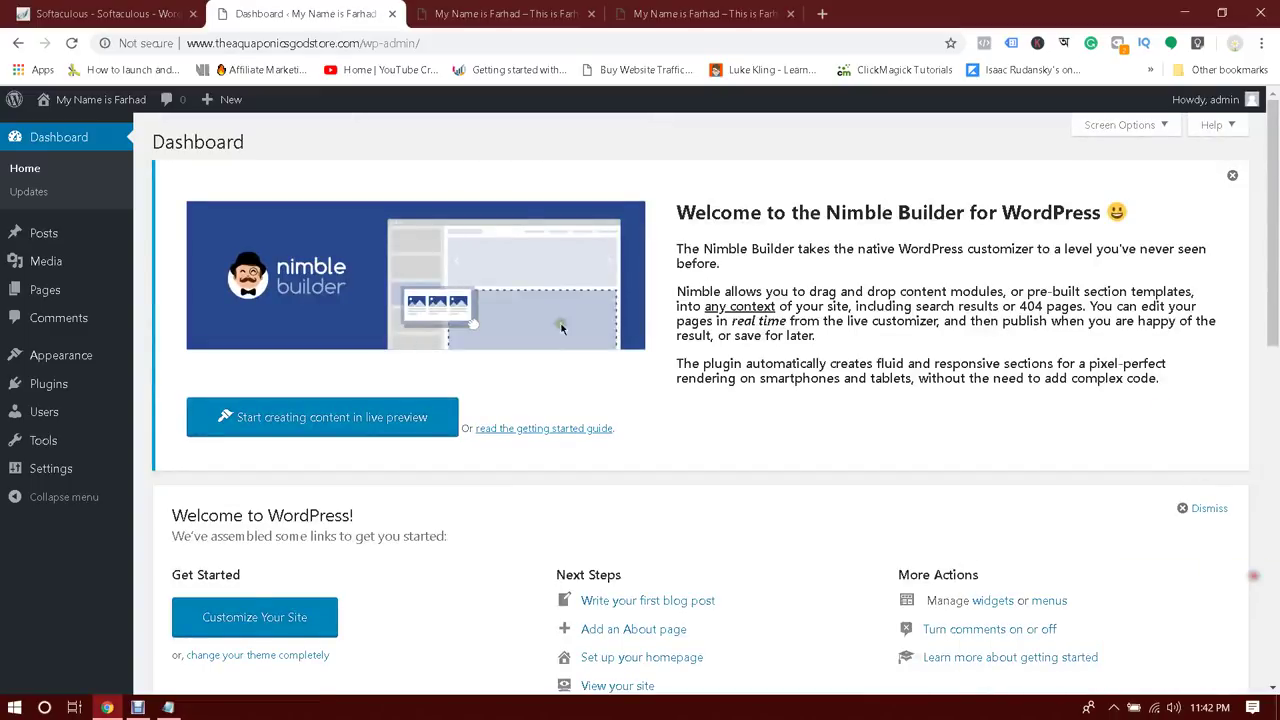
pyautogui.moveTo(37, 238)
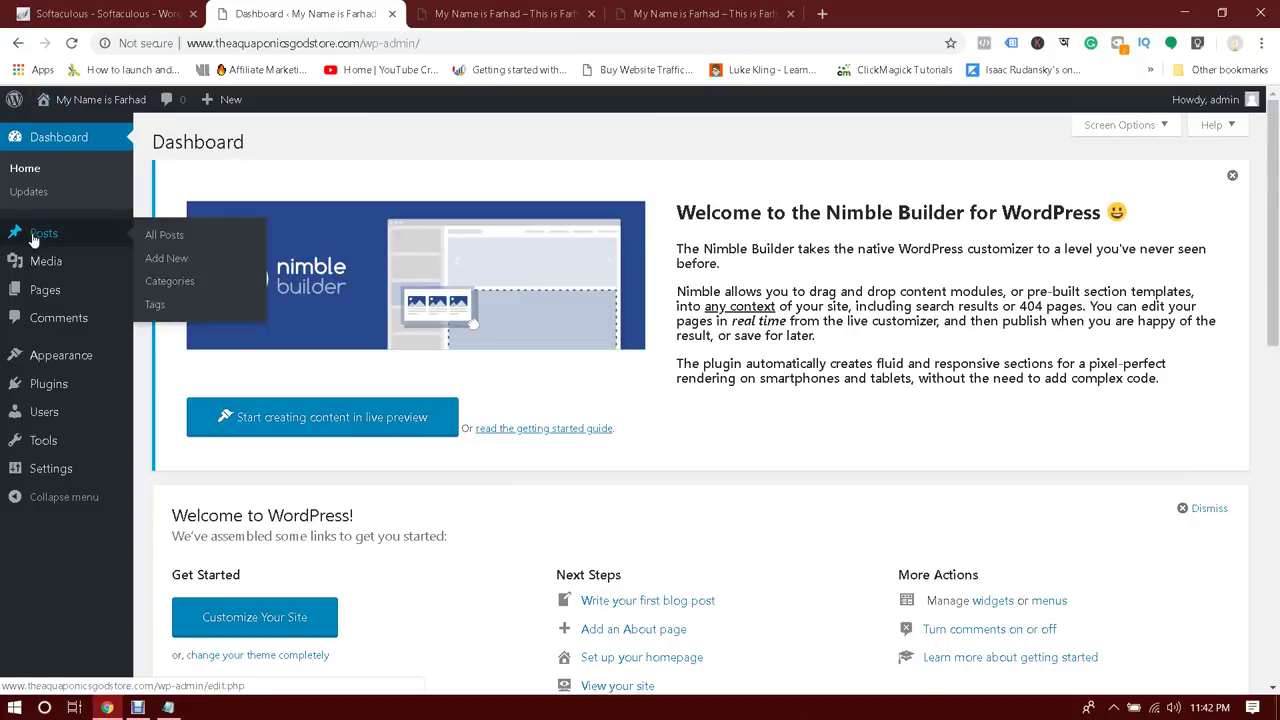
pyautogui.click(161, 240)
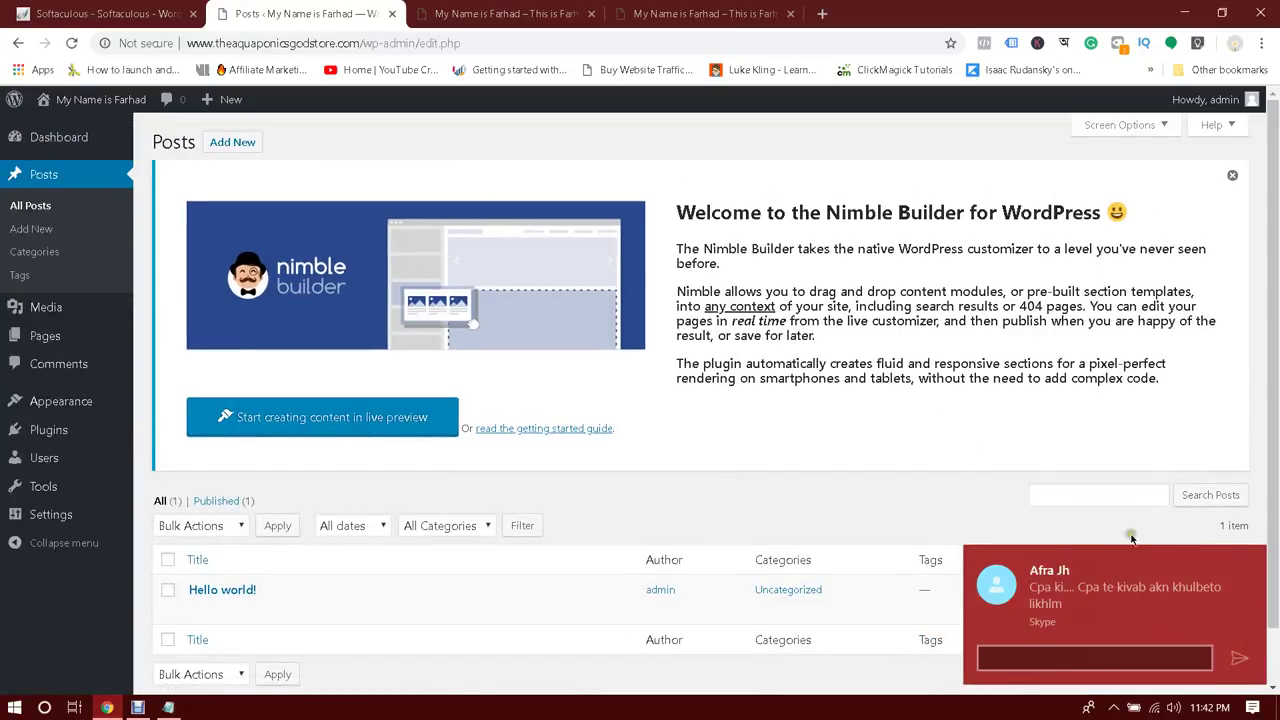
pyautogui.click(1256, 567)
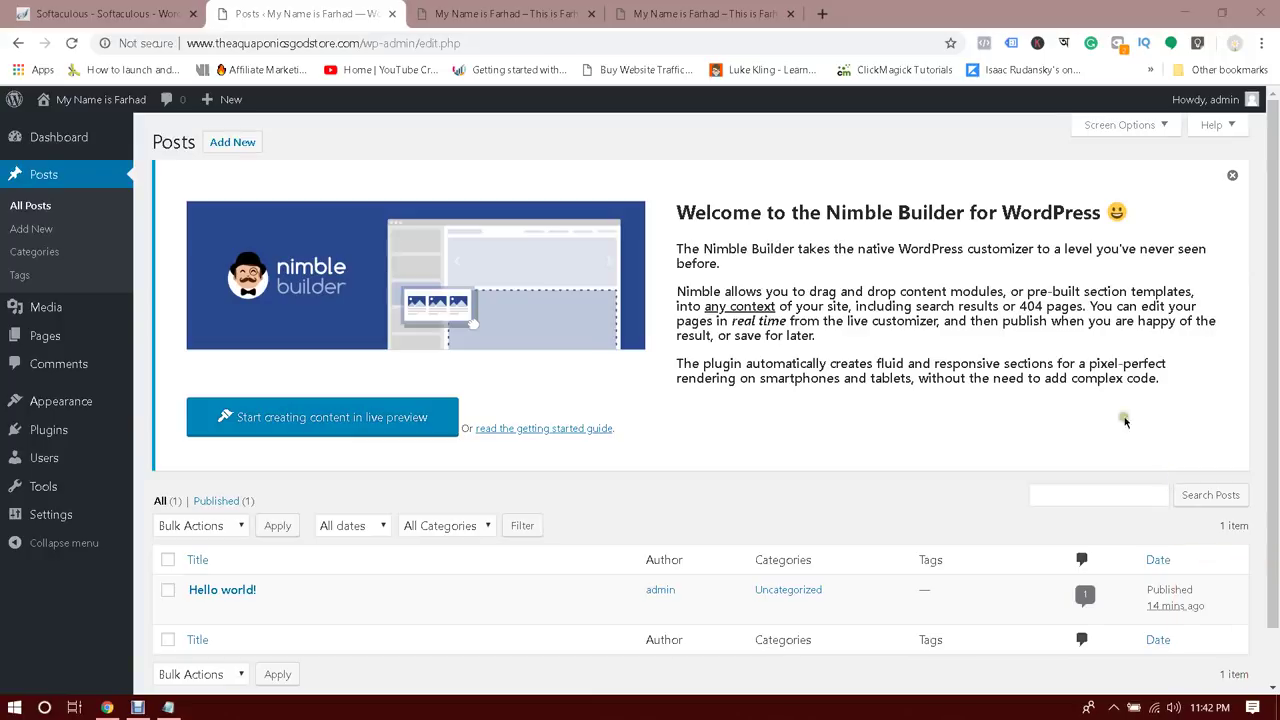
pyautogui.moveTo(1170, 571)
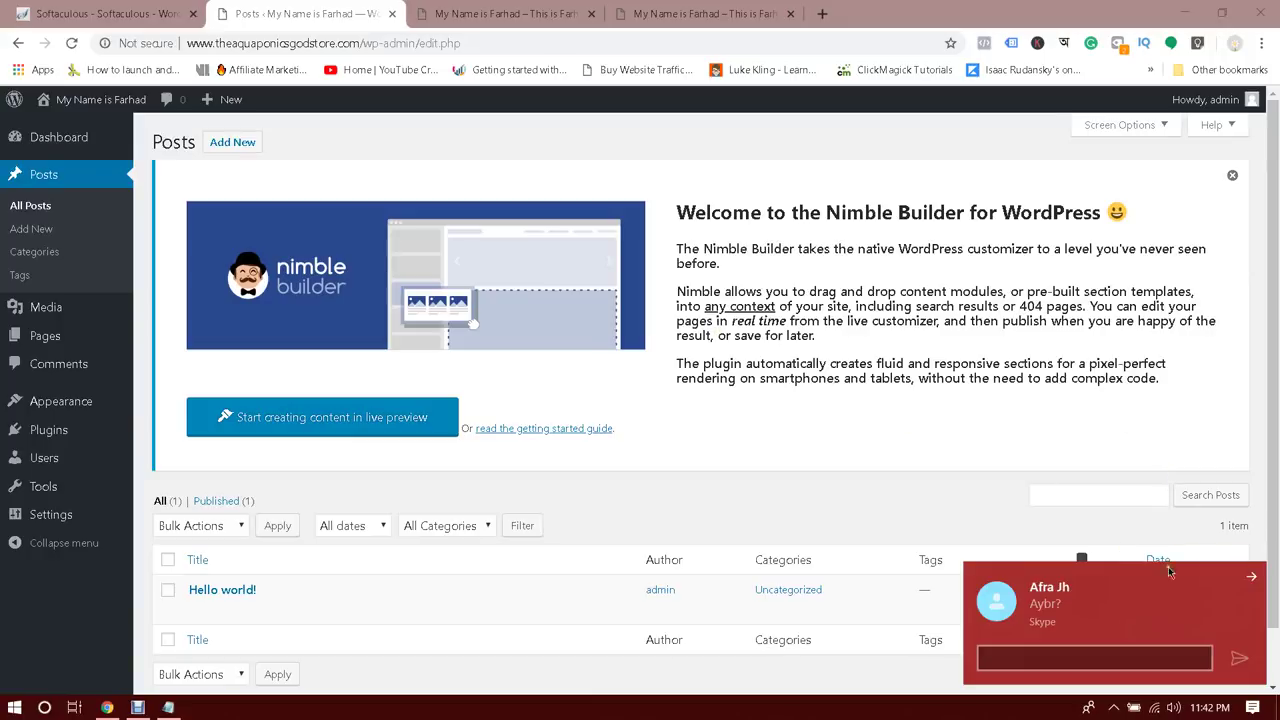
pyautogui.click(1256, 583)
pyautogui.scroll(-1, 889, 383)
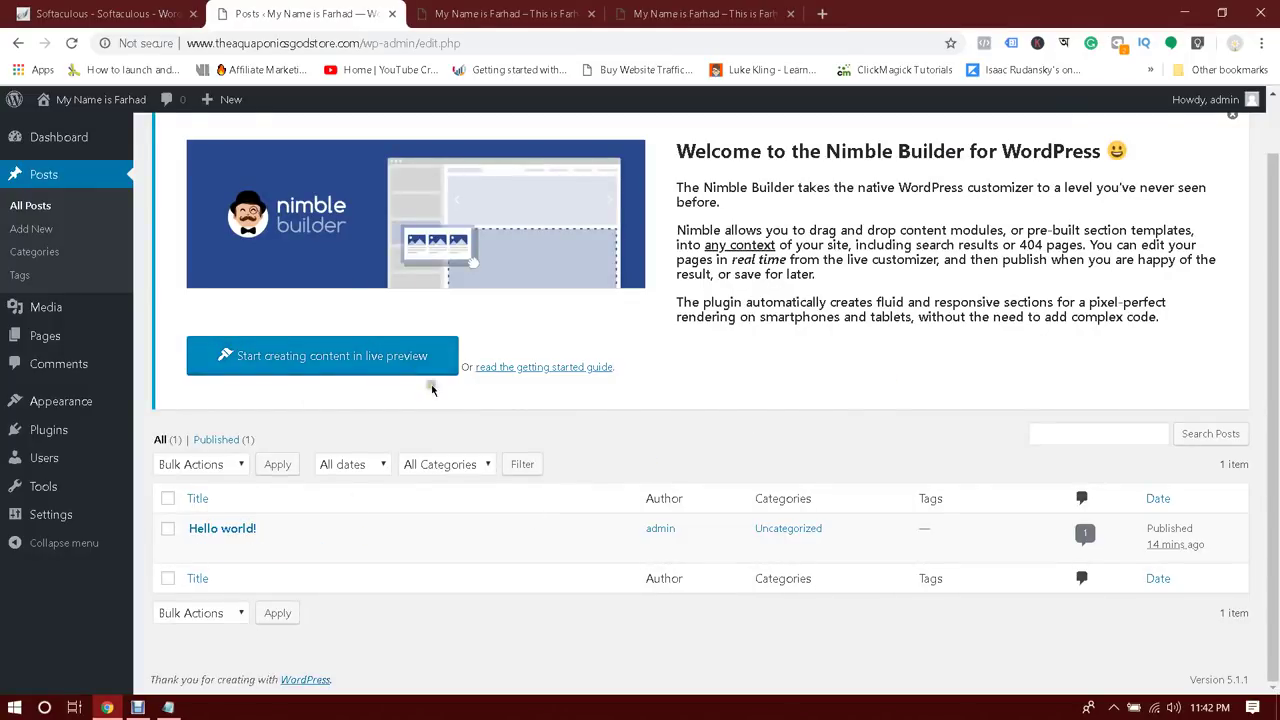
pyautogui.scroll(1, 520, 435)
pyautogui.scroll(-1, 334, 448)
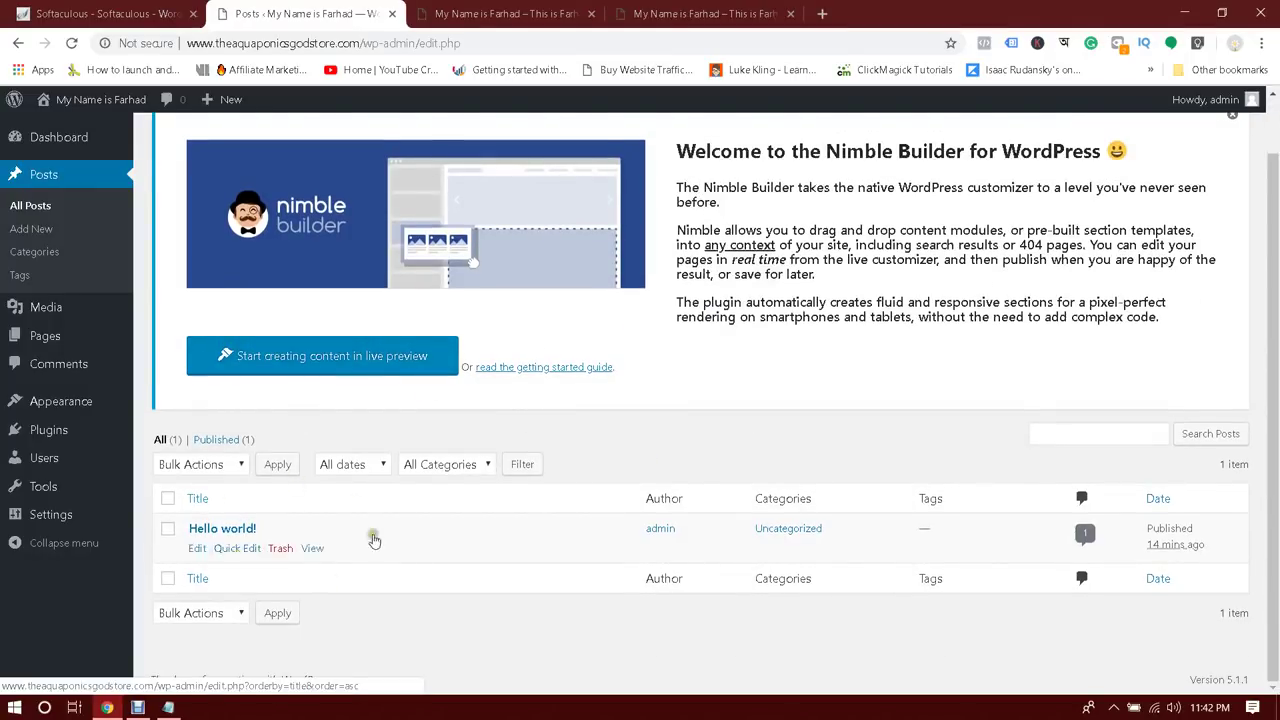
# View the Hello world! post on the site's front end
pyautogui.click(741, 7)
pyautogui.scroll(-3, 714, 346)
pyautogui.click(432, 445)
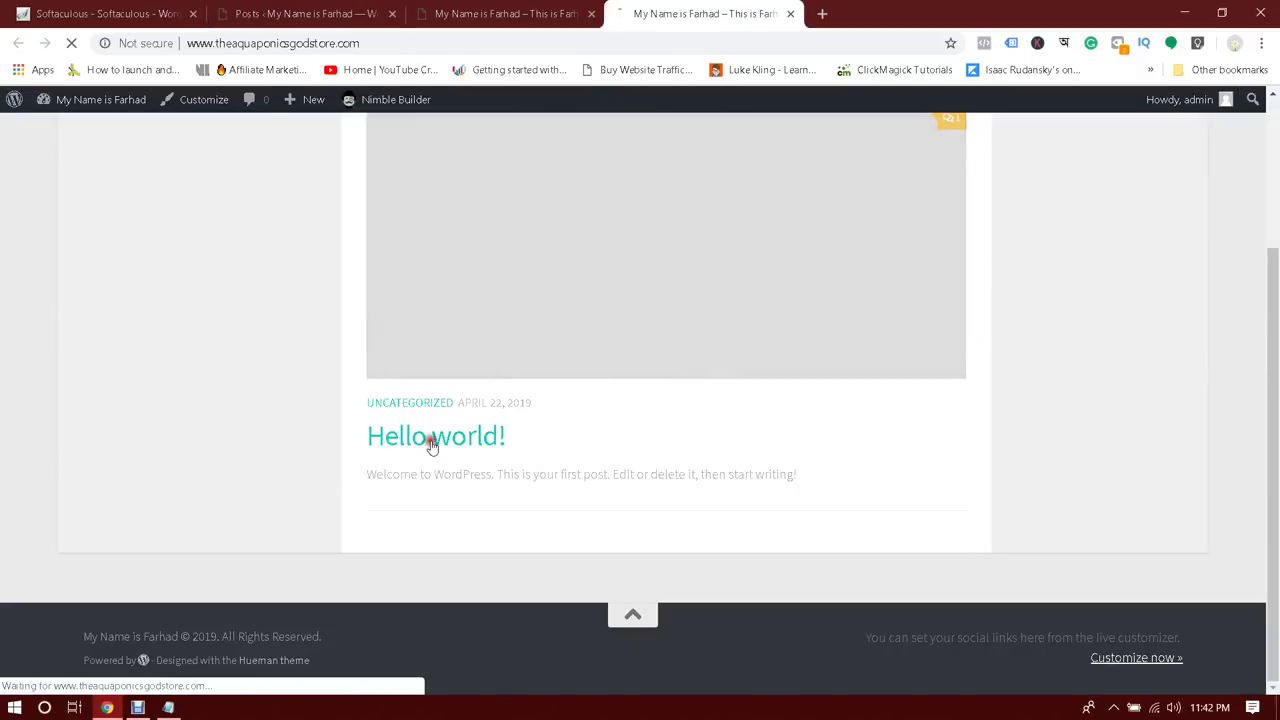
pyautogui.scroll(-4, 498, 271)
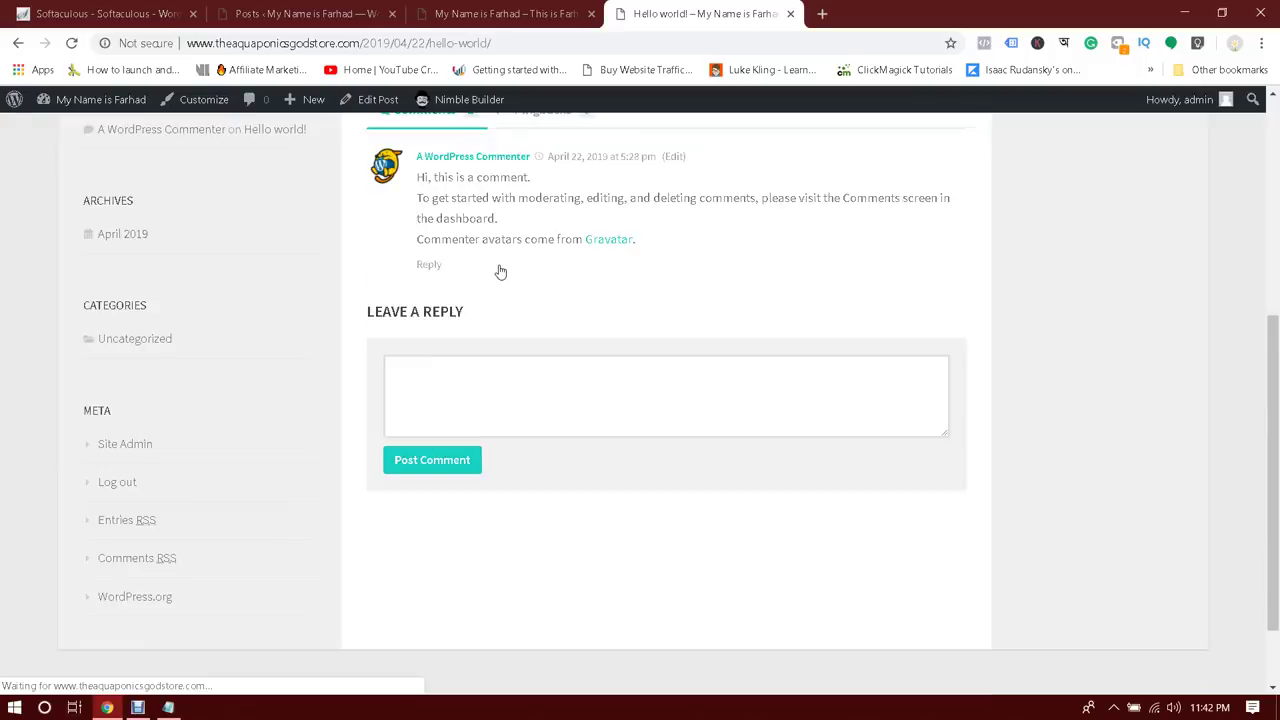
pyautogui.scroll(3, 500, 271)
pyautogui.moveTo(380, 251); pyautogui.dragTo(880, 246)
pyautogui.click(880, 246)
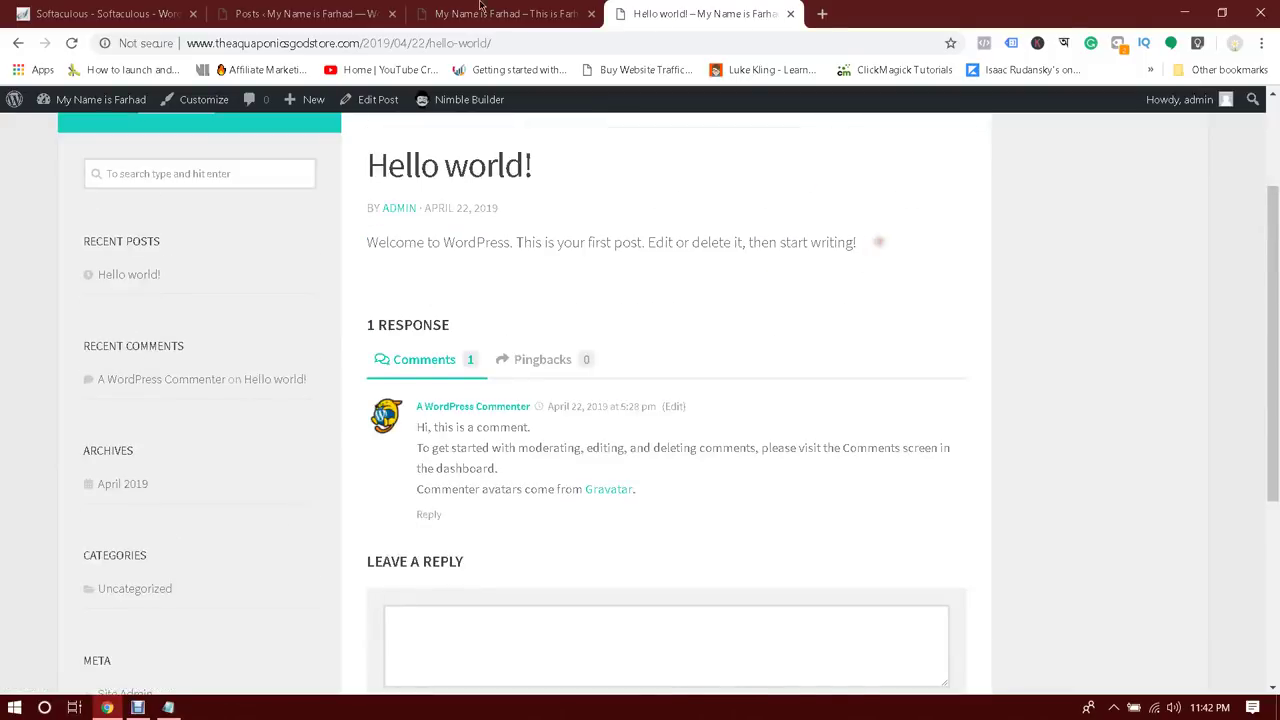
# Close the duplicate blog front-page tab and return to the admin posts list
pyautogui.click(480, 6)
pyautogui.click(295, 14)
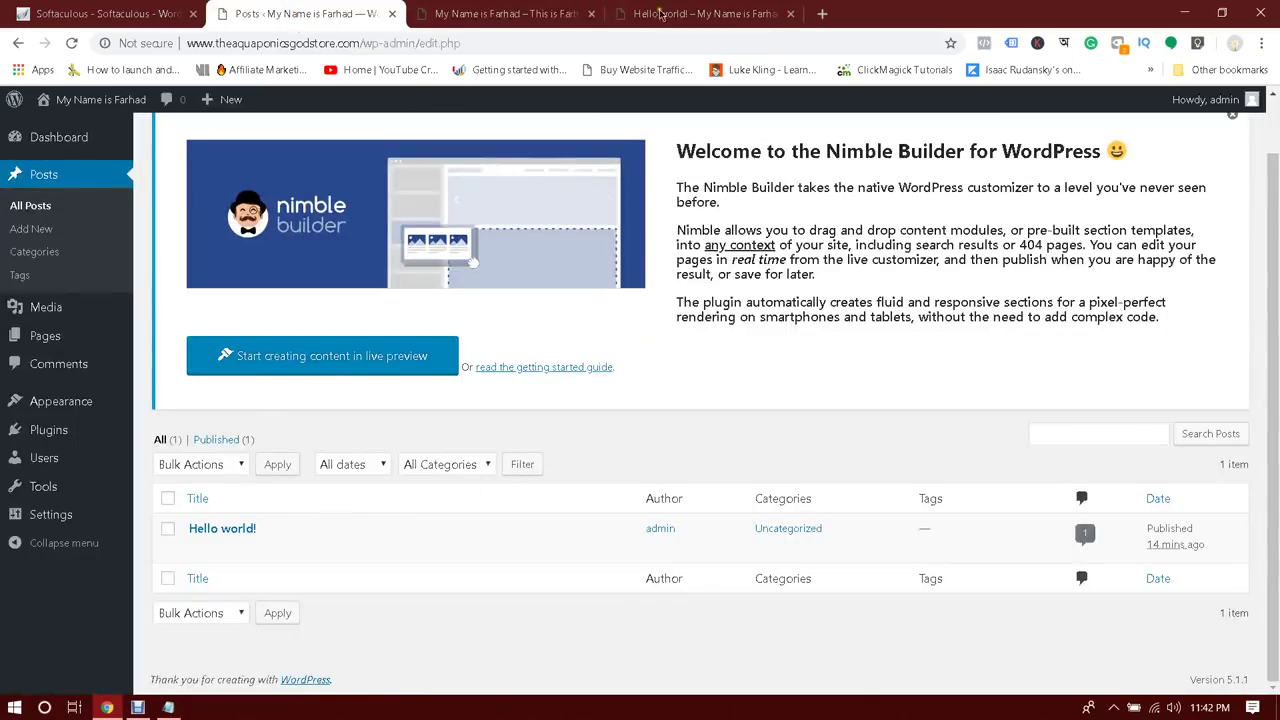
pyautogui.click(453, 16)
pyautogui.click(591, 14)
pyautogui.click(338, 12)
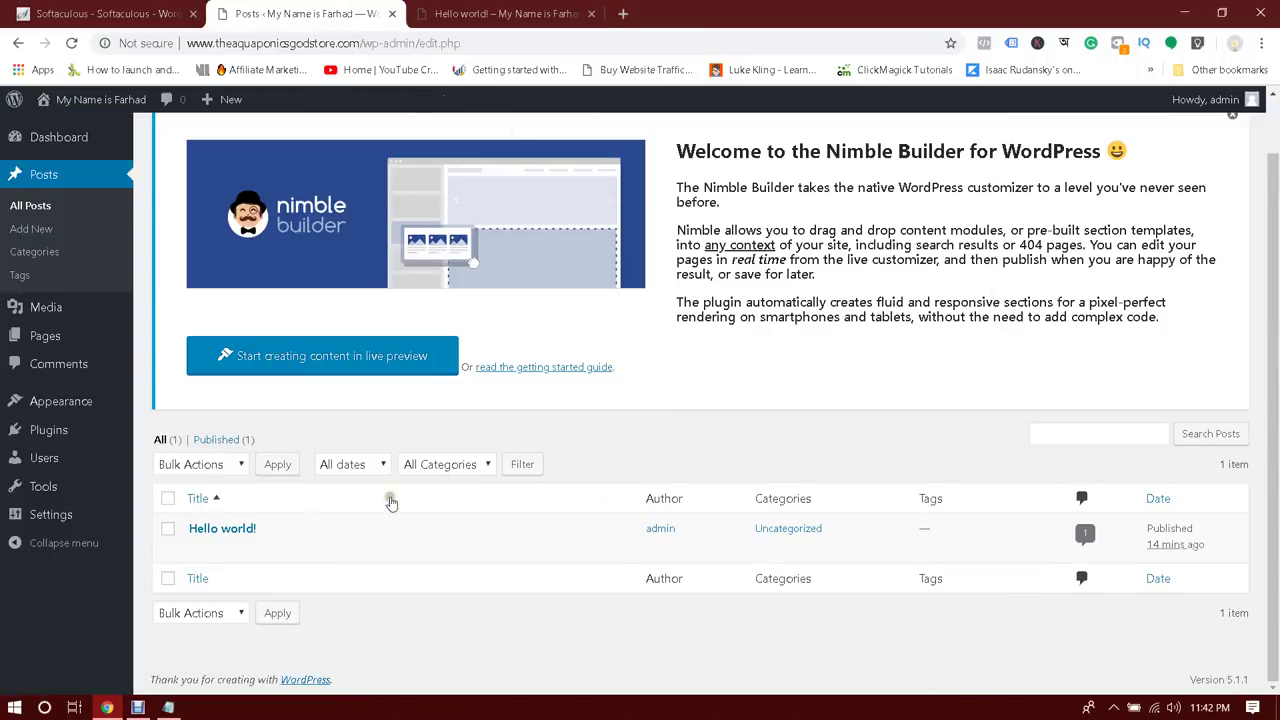
pyautogui.click(226, 528)
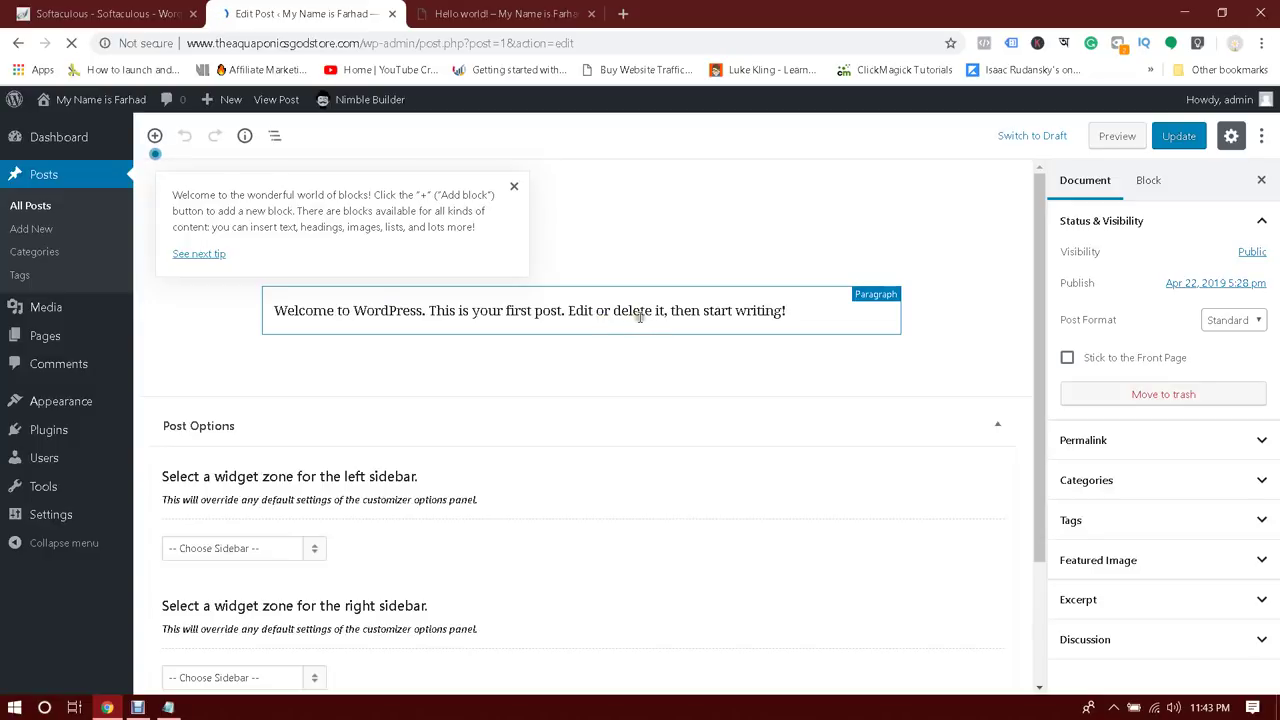
pyautogui.hotkey('ctrl', 'Tab')
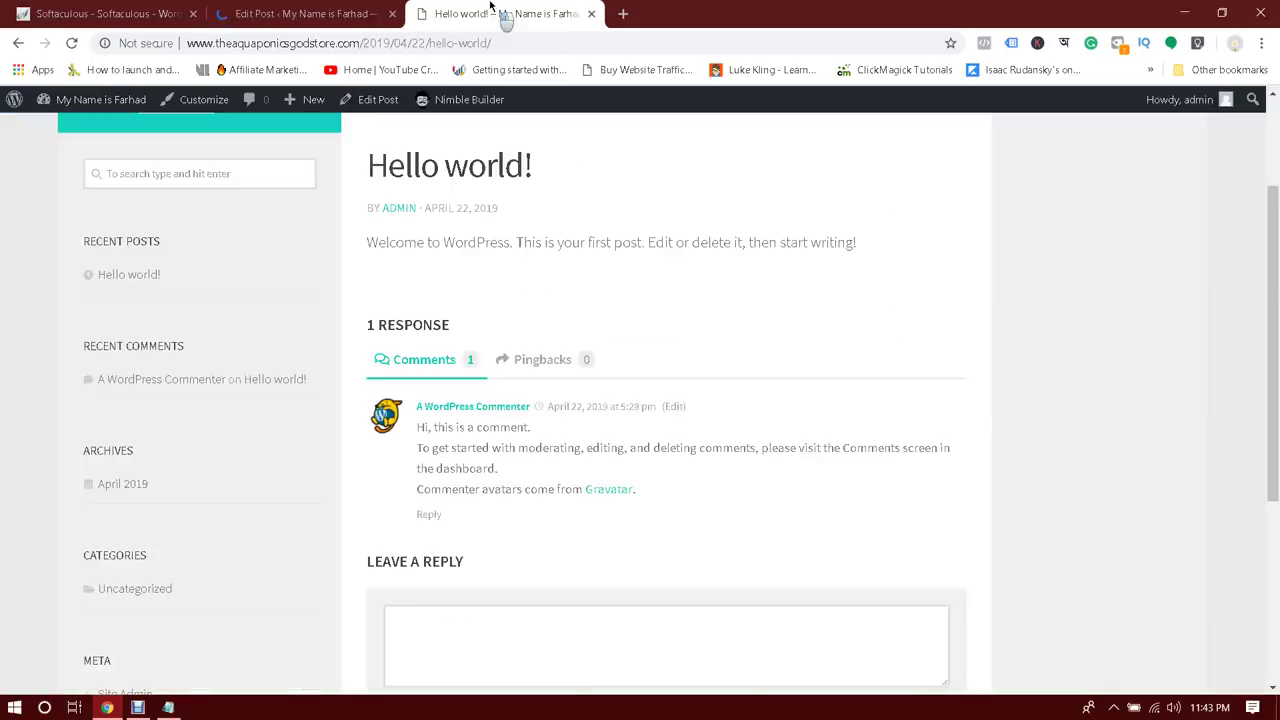
pyautogui.moveTo(600, 242); pyautogui.dragTo(895, 253)
pyautogui.click(895, 253)
pyautogui.hotkey('ctrl', 'shift', 'Tab')
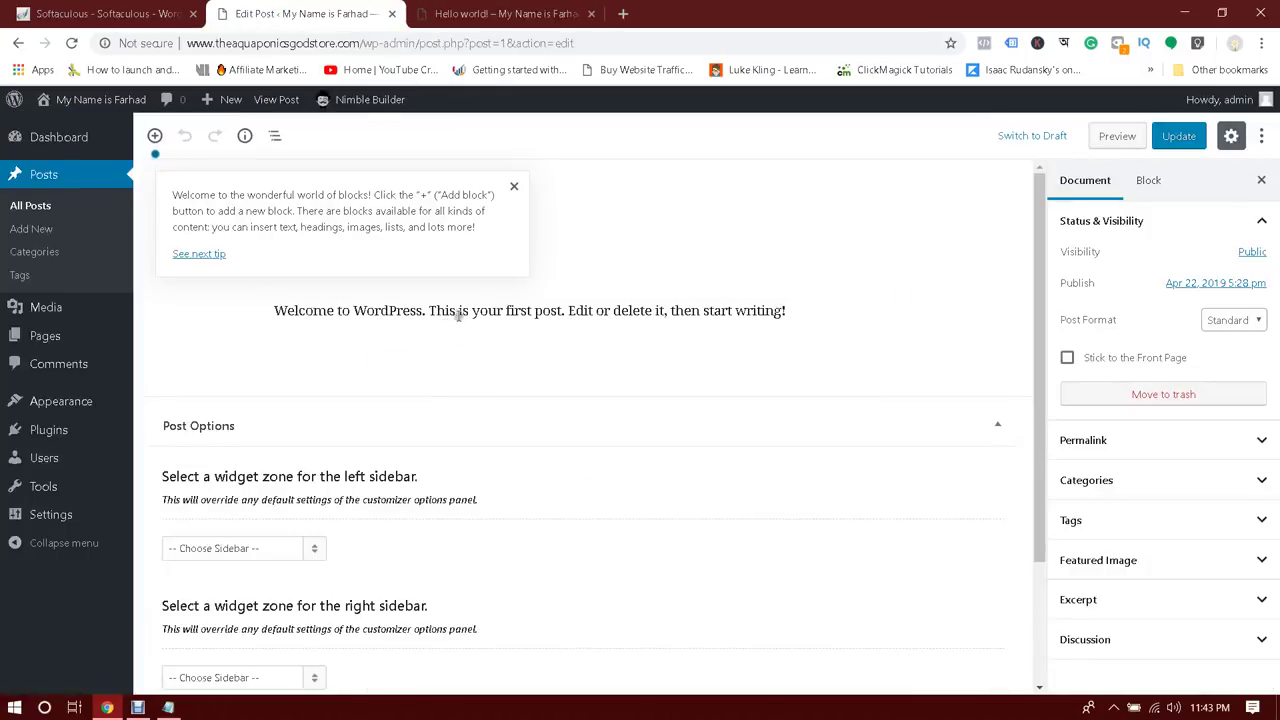
pyautogui.click(514, 186)
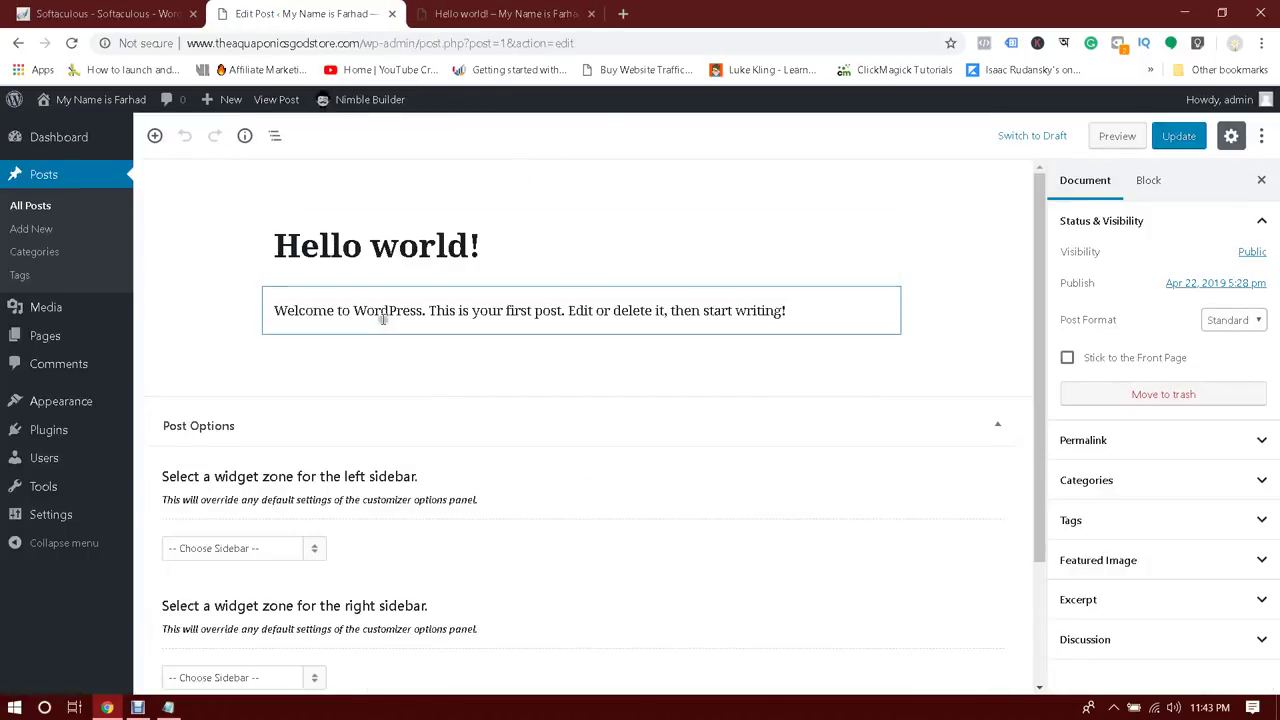
pyautogui.scroll(-2, 495, 430)
pyautogui.scroll(2, 495, 430)
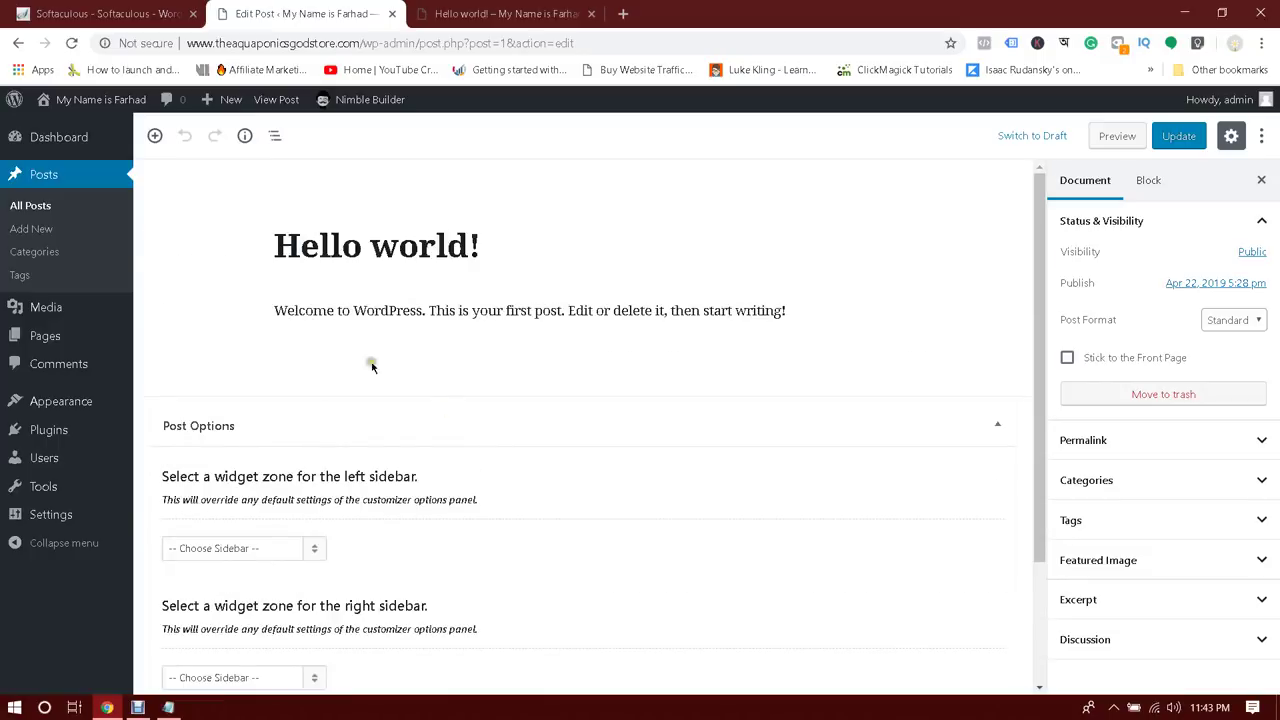
pyautogui.click(36, 207)
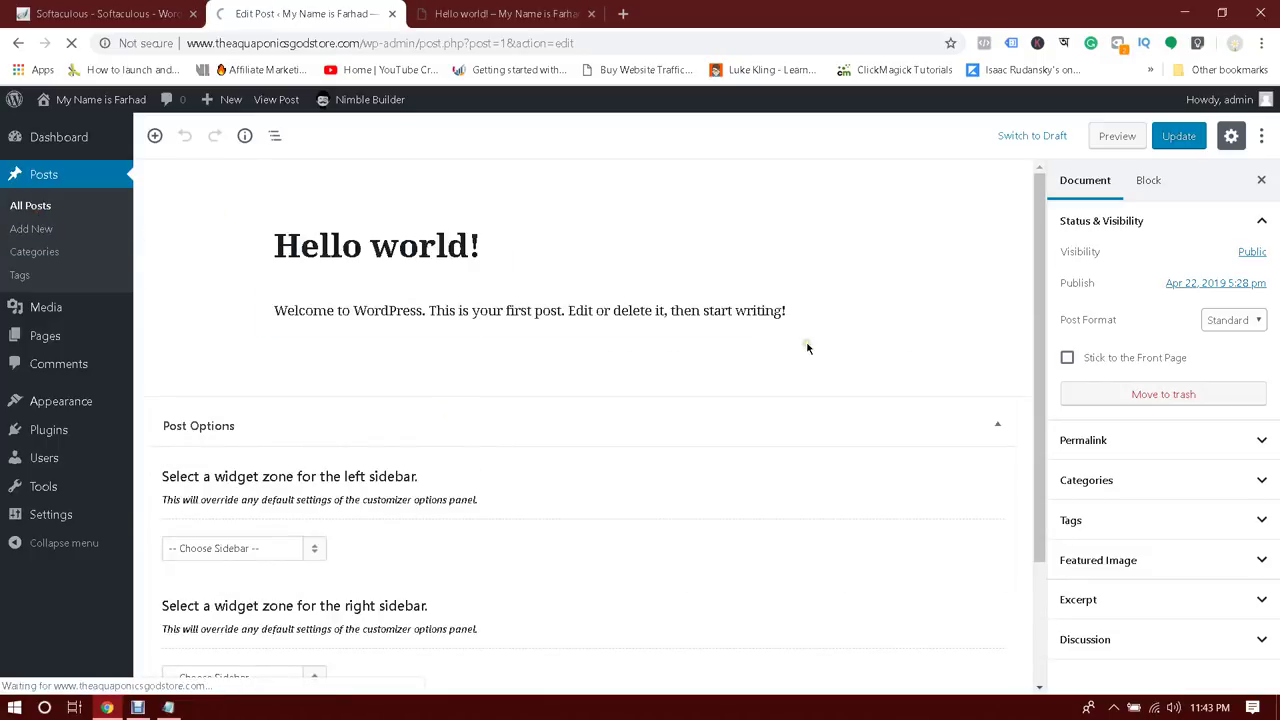
pyautogui.scroll(-1, 750, 397)
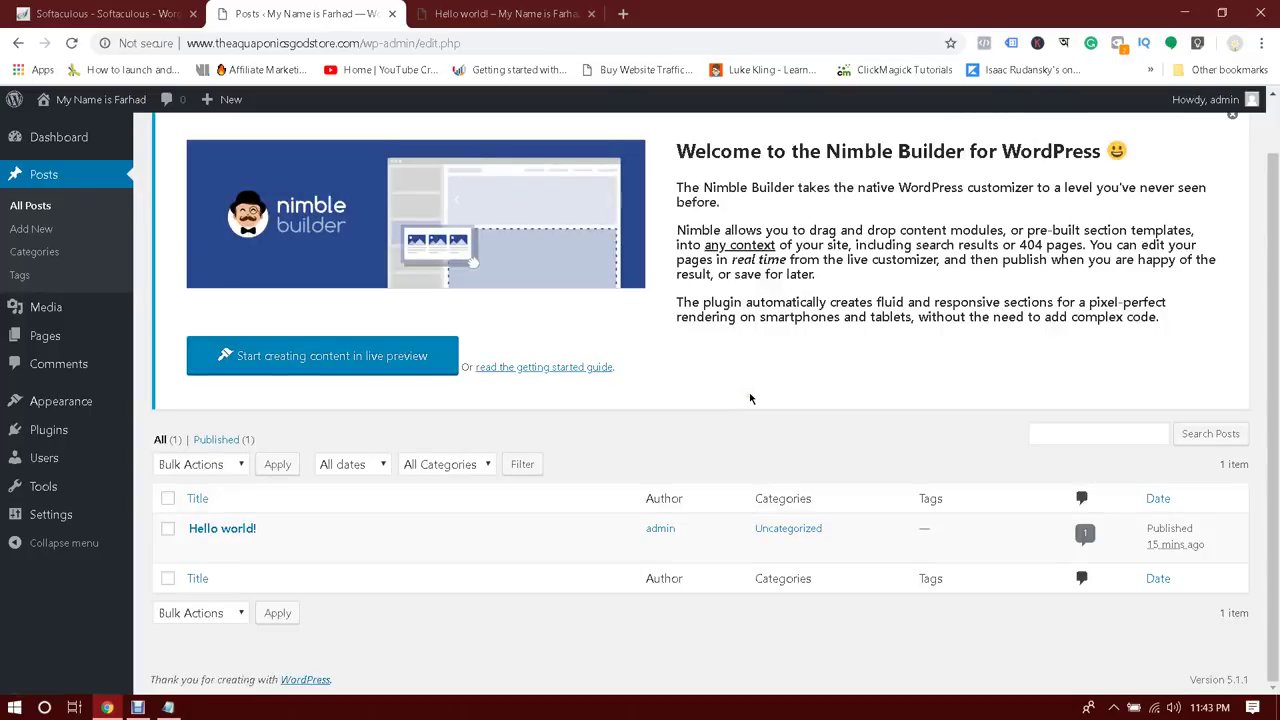
# Trash the Hello world! post and open the Trash (1) view
pyautogui.click(167, 500)
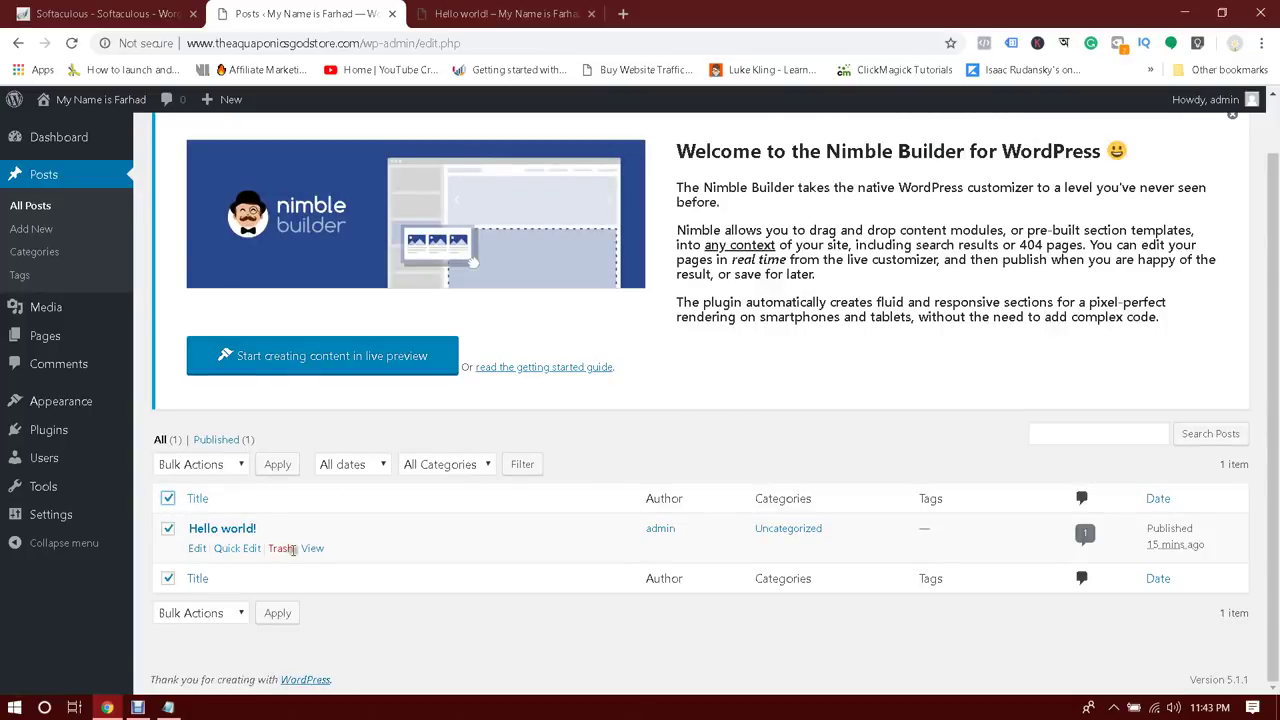
pyautogui.click(280, 548)
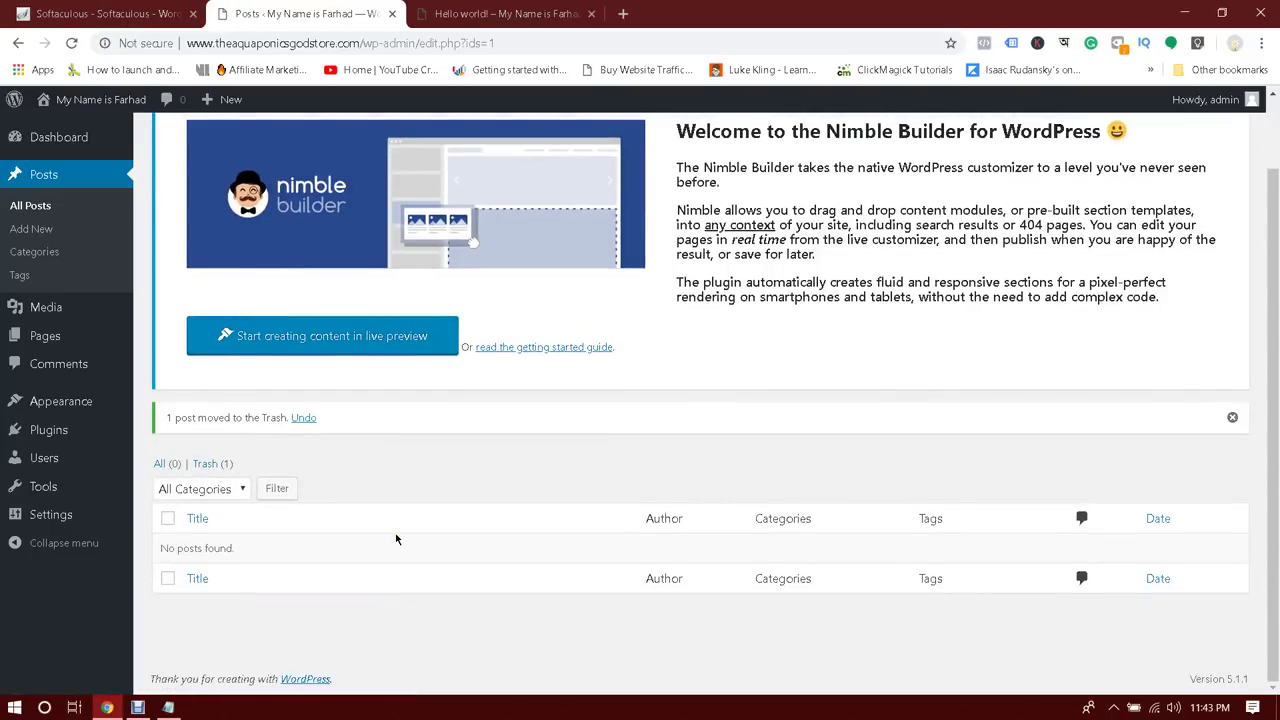
pyautogui.scroll(1, 395, 540)
pyautogui.scroll(-1, 300, 510)
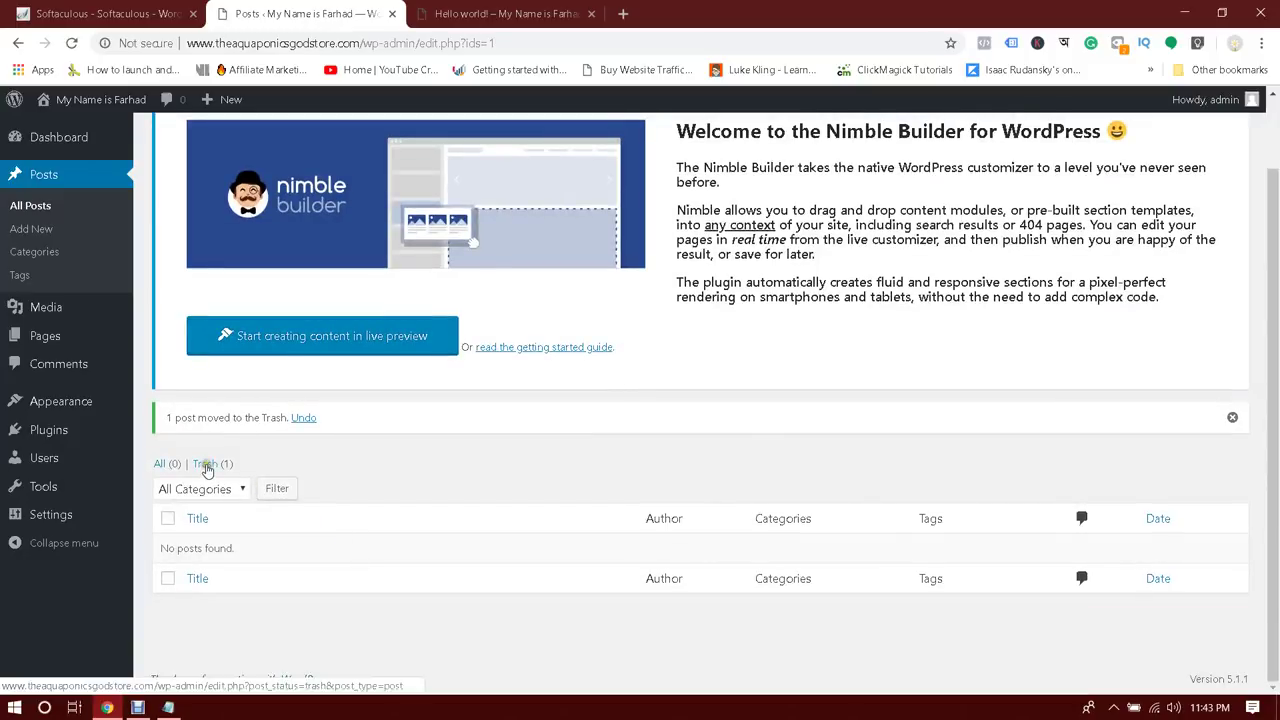
pyautogui.click(207, 465)
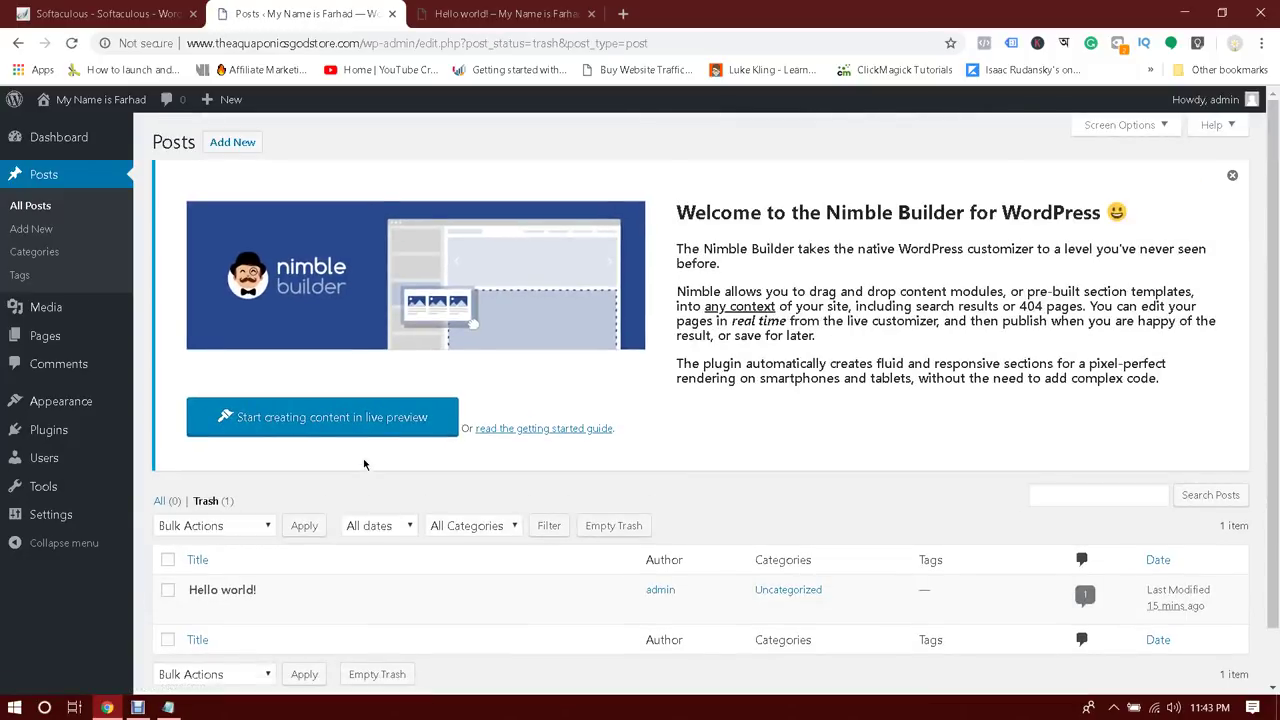
pyautogui.scroll(-1, 363, 458)
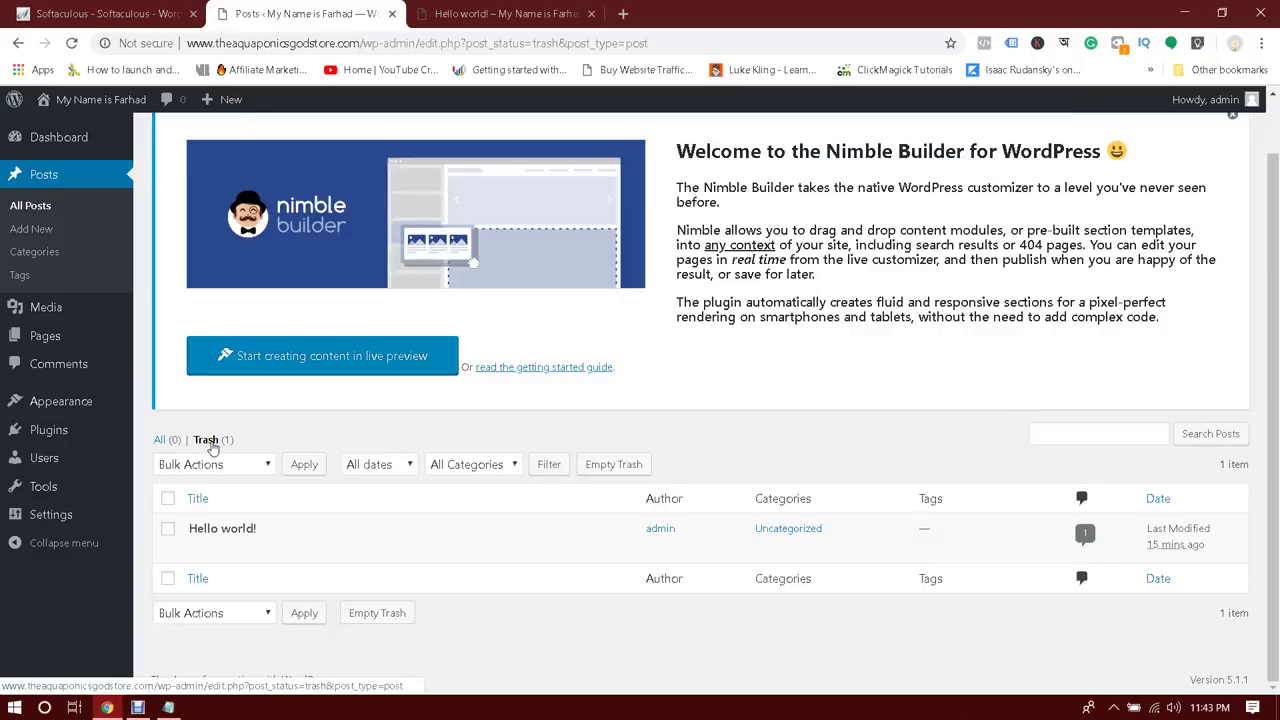
# Minimize the browser and the notes window, then restore the browser
pyautogui.click(1177, 8)
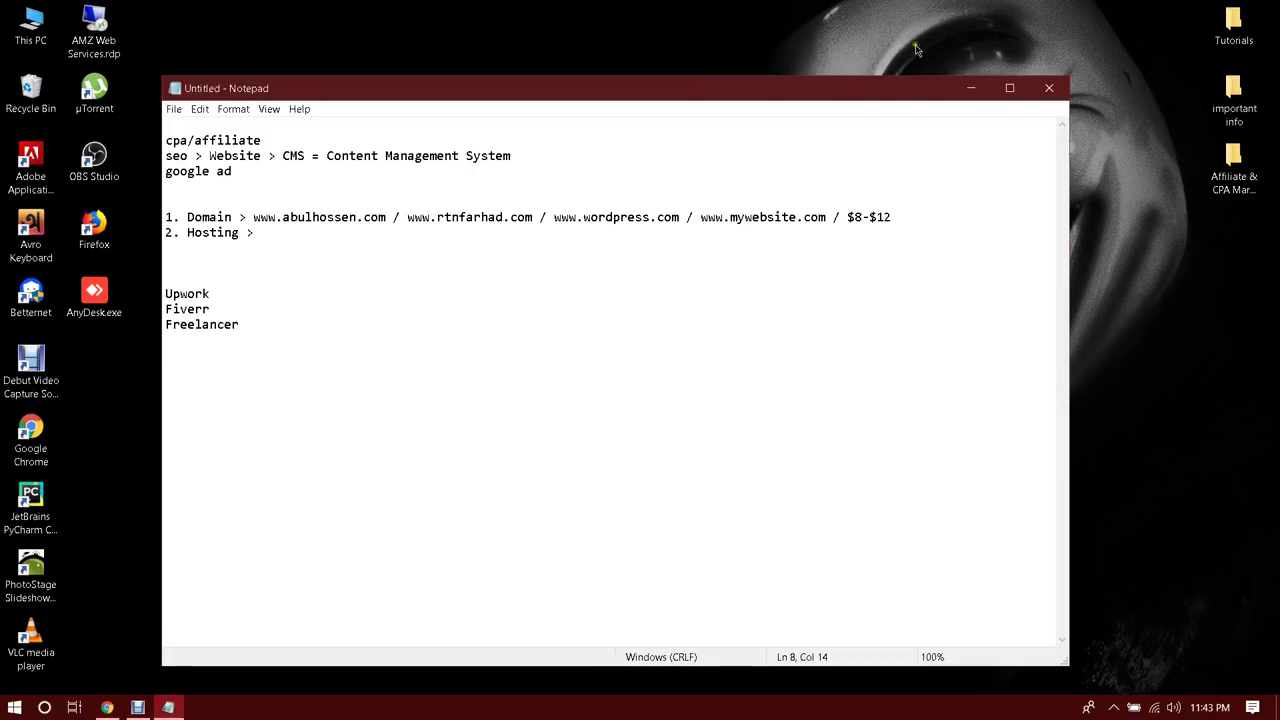
pyautogui.click(970, 88)
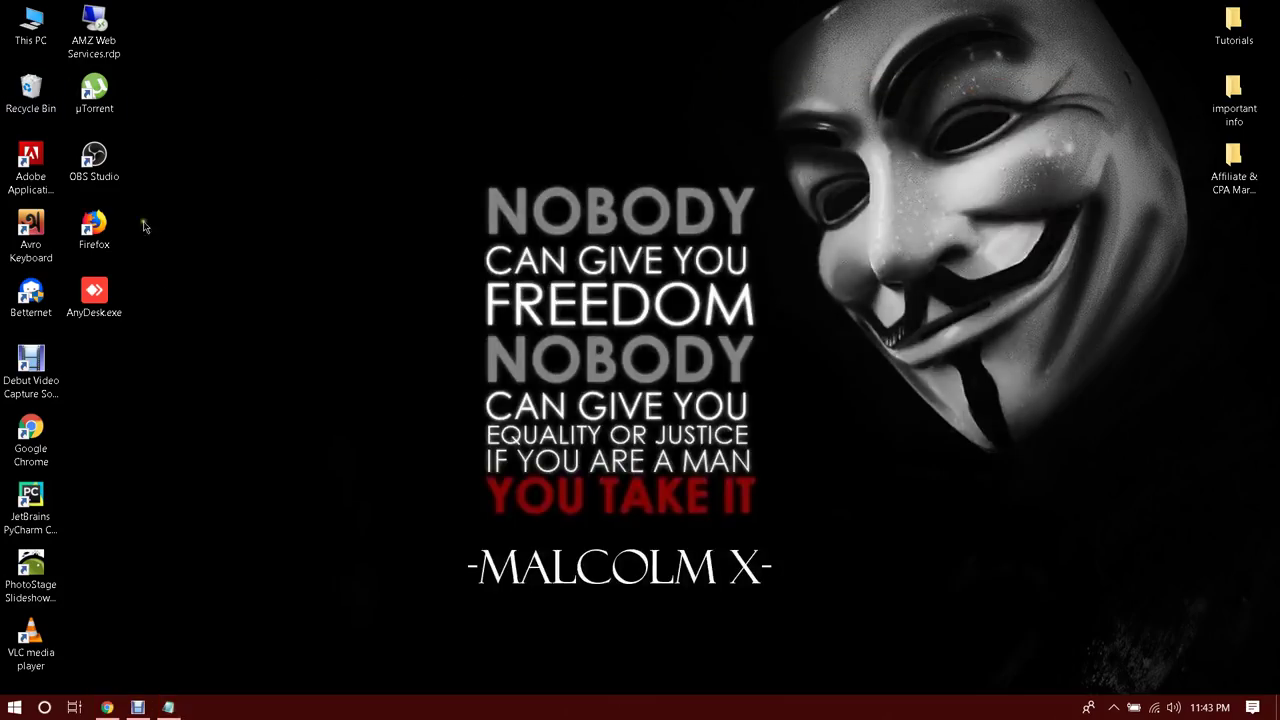
pyautogui.click(112, 709)
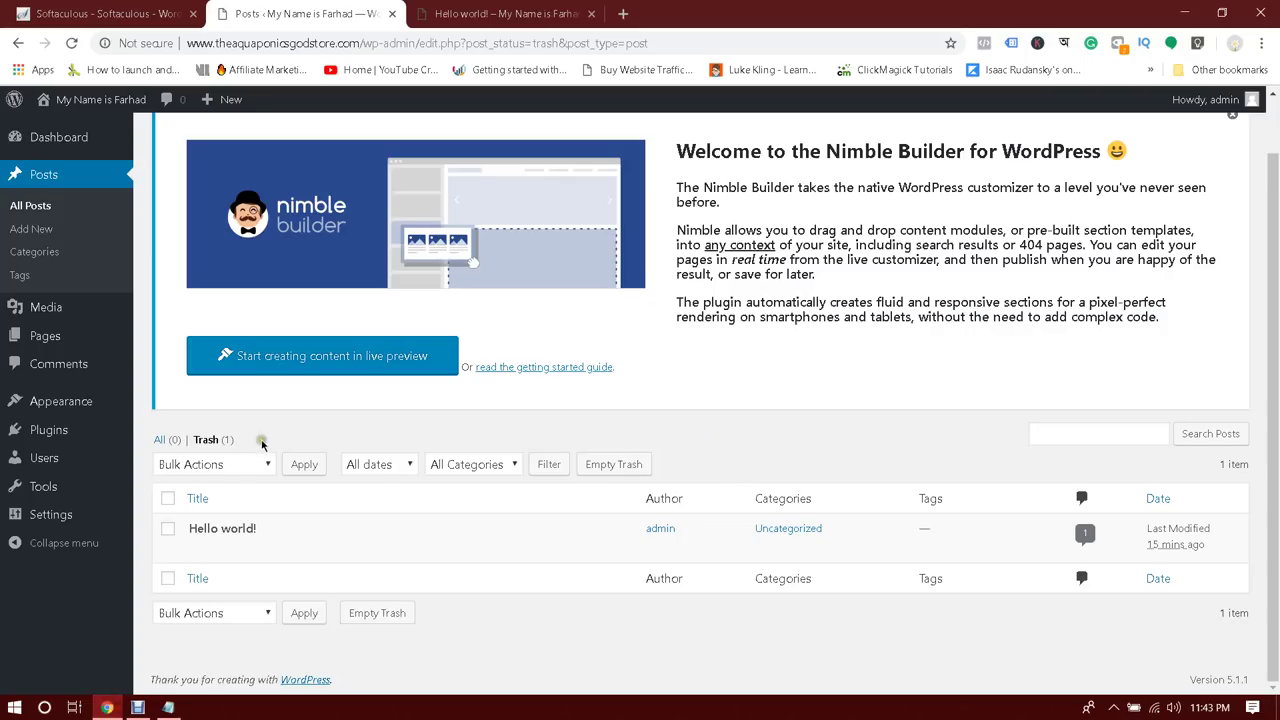
# Permanently delete Hello world! from the trash using Bulk Actions > Delete Permanently
pyautogui.click(168, 499)
pyautogui.click(186, 463)
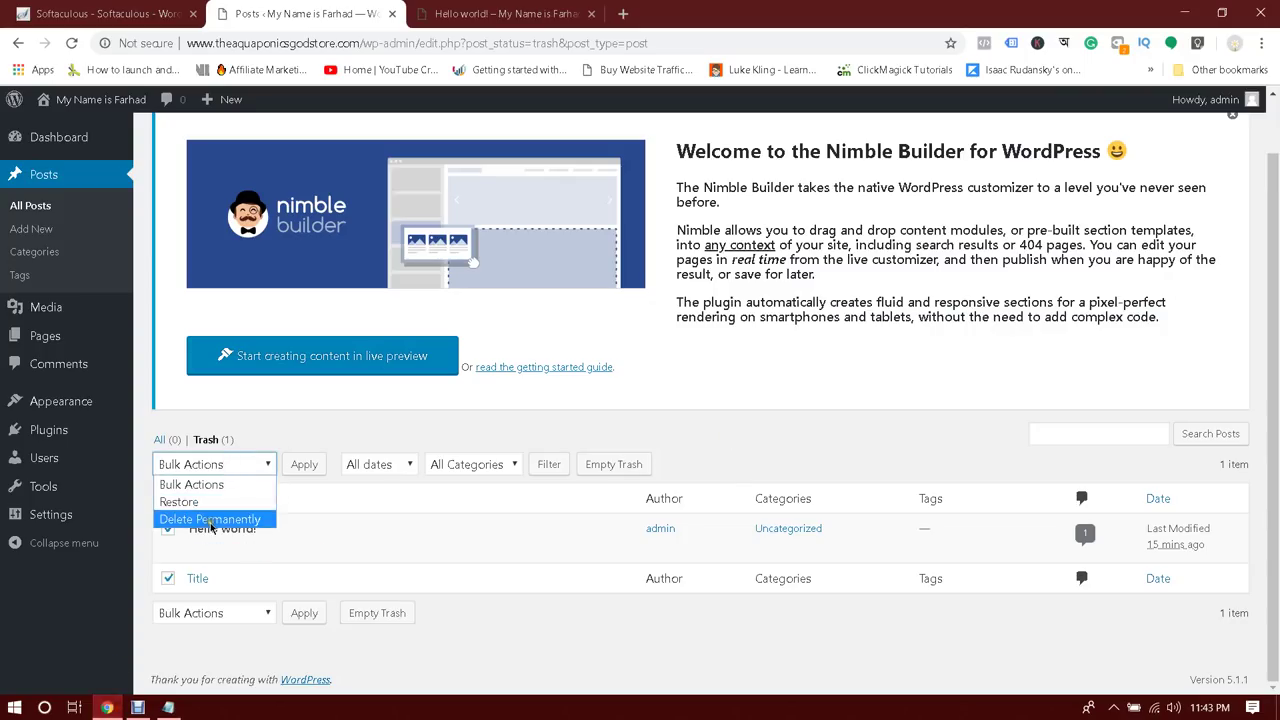
pyautogui.click(210, 527)
pyautogui.click(200, 465)
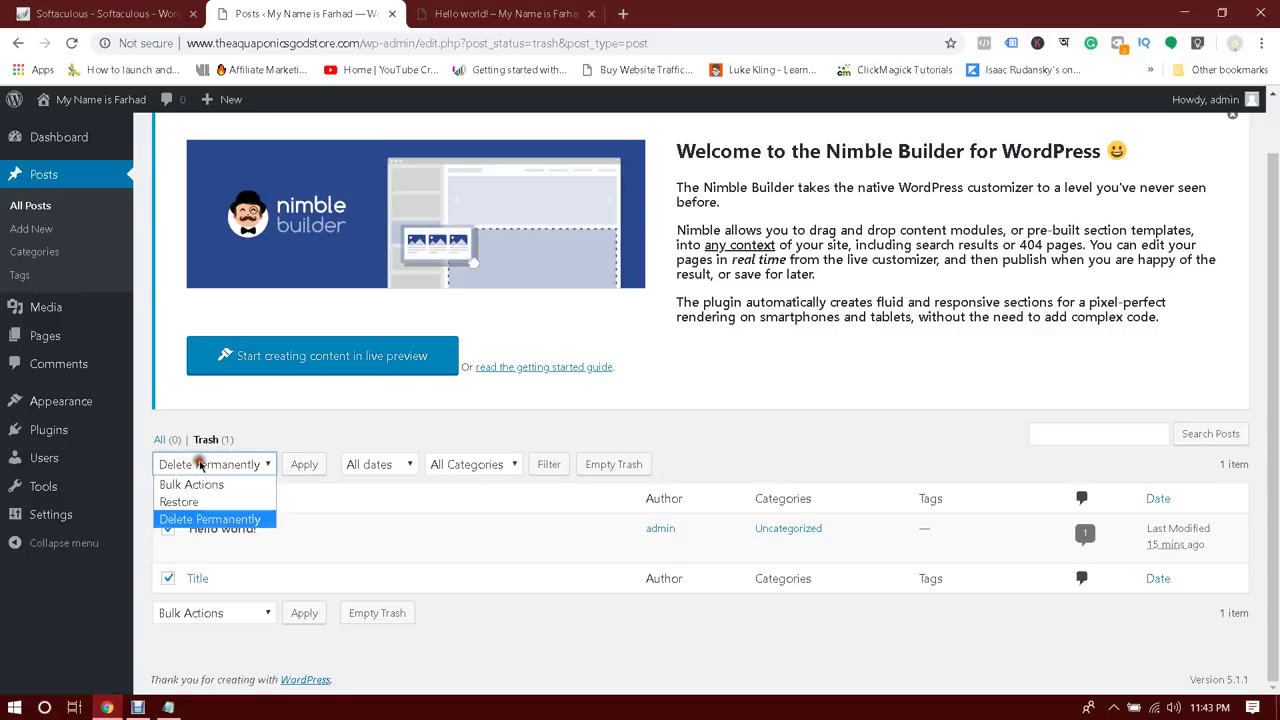
pyautogui.click(183, 516)
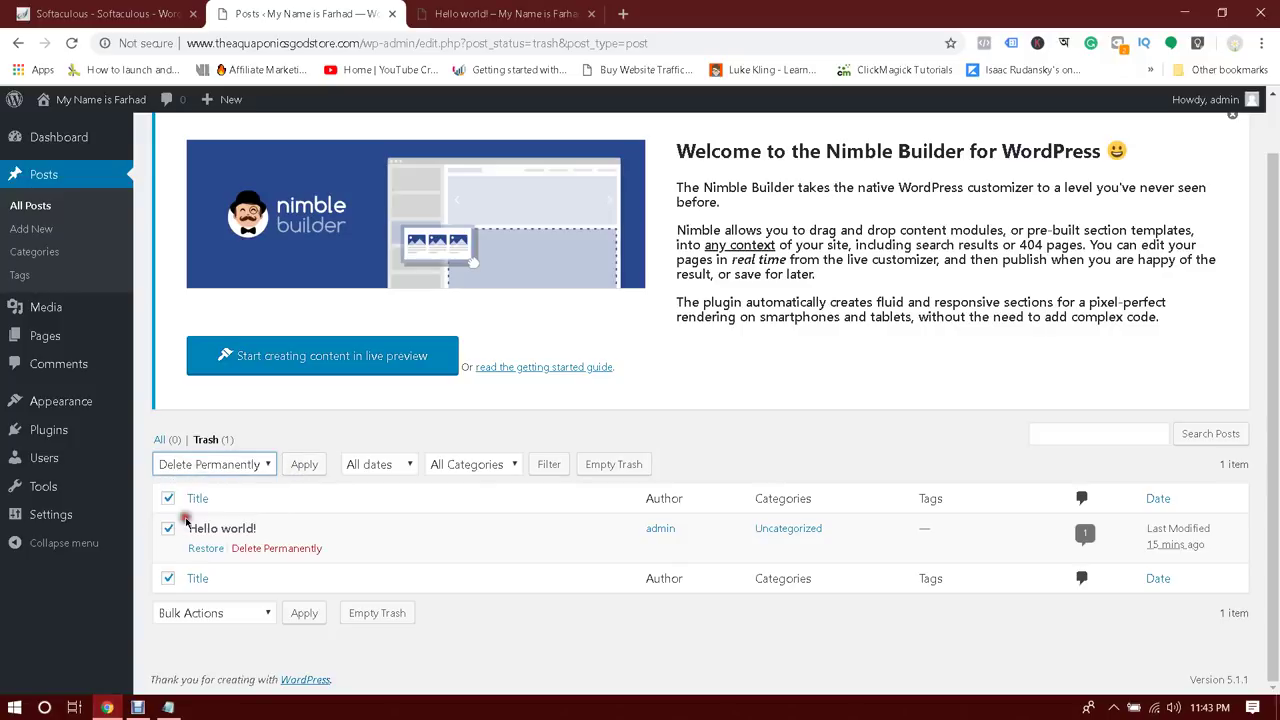
pyautogui.click(305, 465)
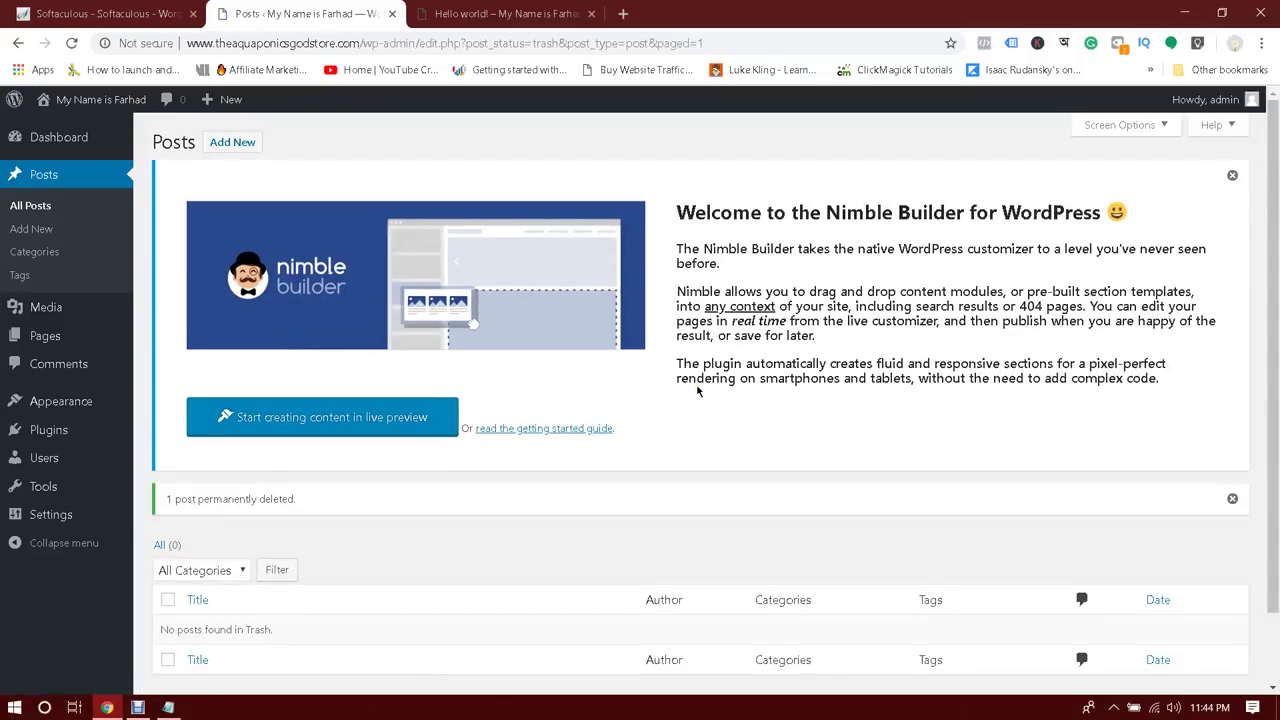
pyautogui.click(33, 229)
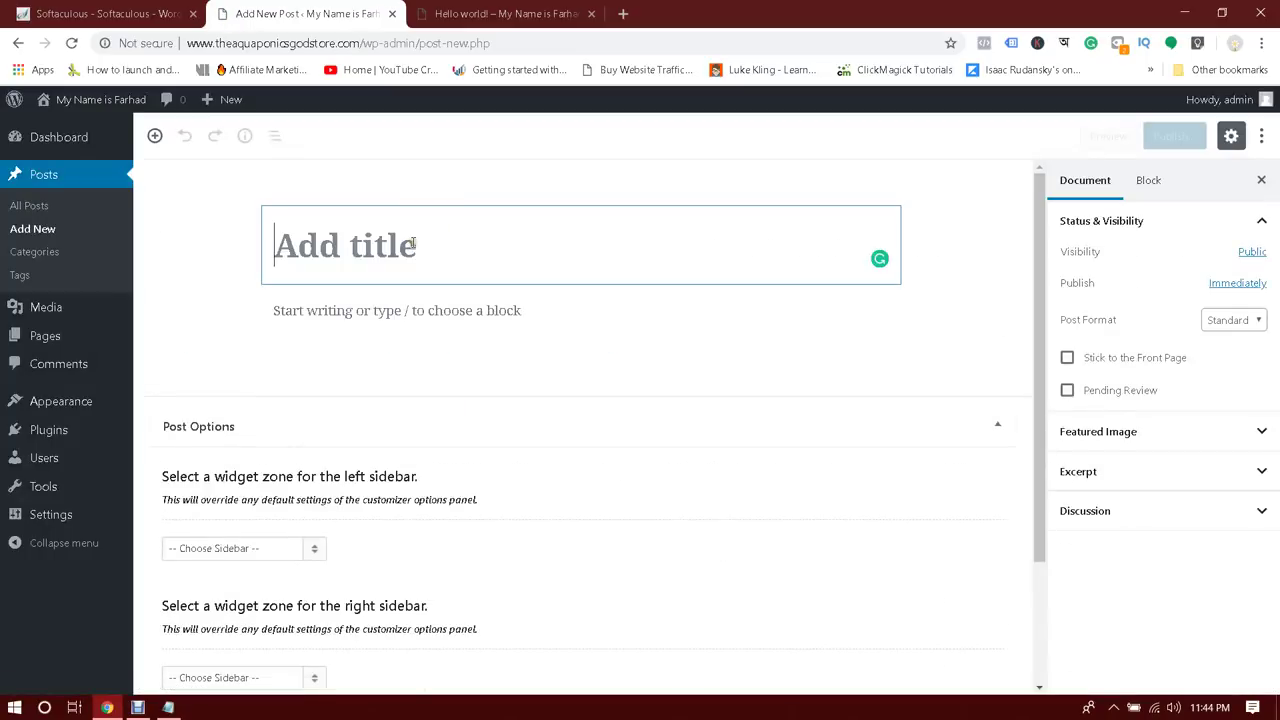
# Title the post 'This is my first post' and type its paragraph about creating a free WordPress website
pyautogui.write('Thi')
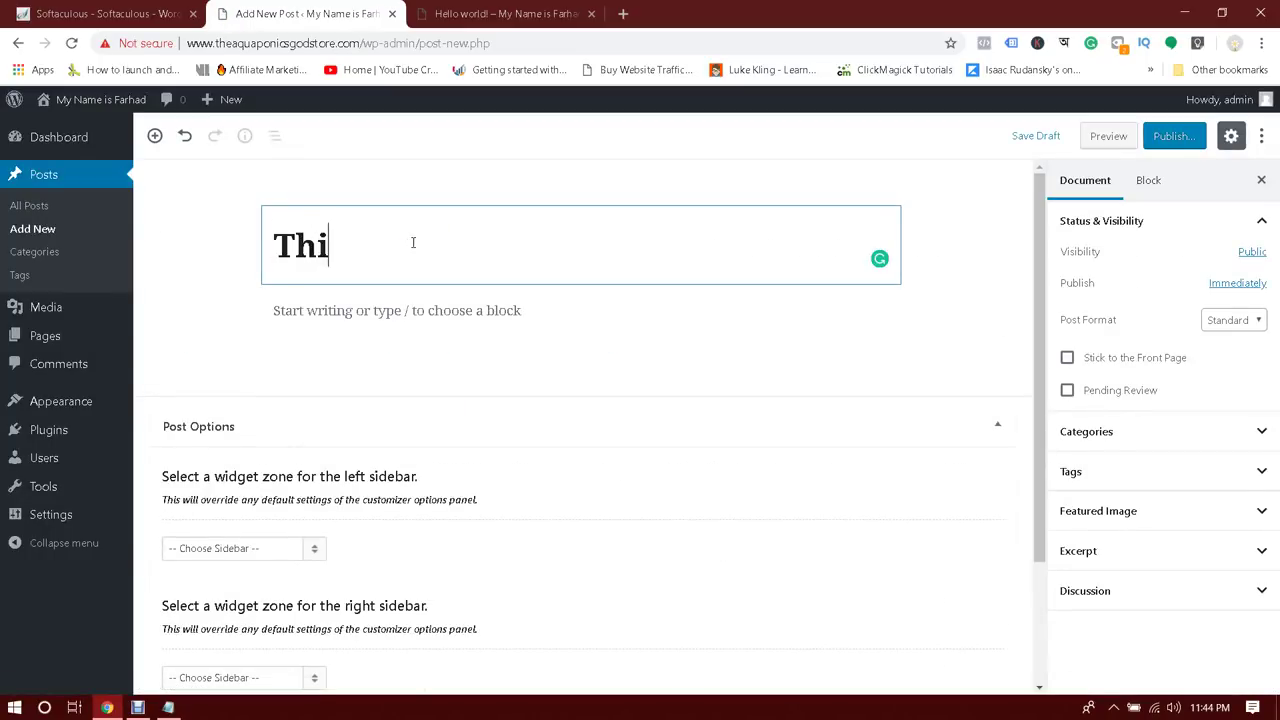
pyautogui.write('s is my first post')
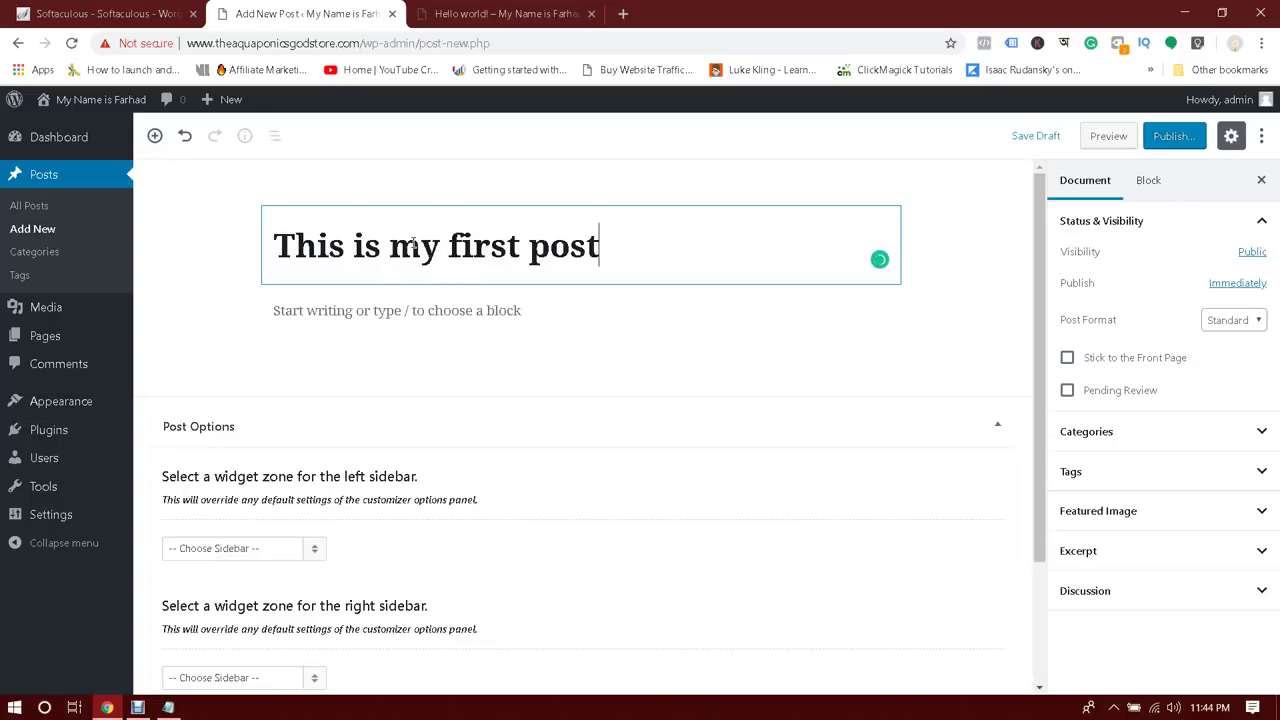
pyautogui.press('Return')
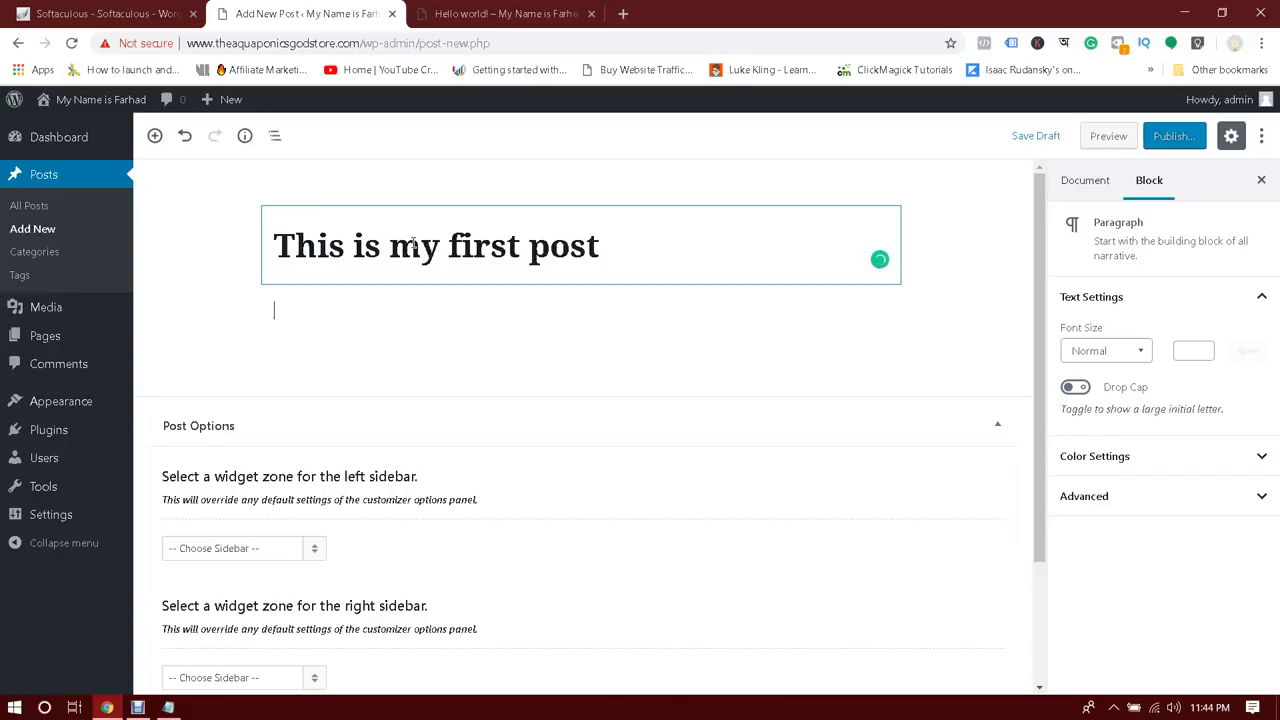
pyautogui.write('Today I am going to learn ')
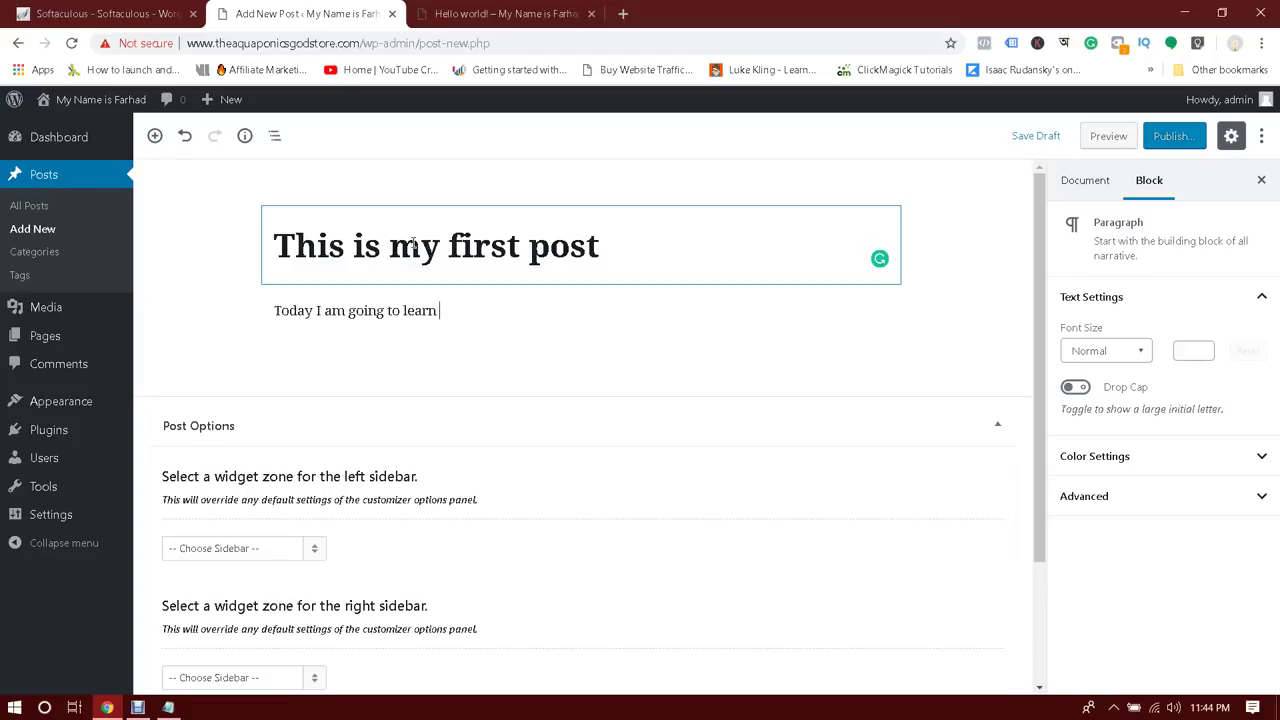
pyautogui.write('how to use')
pyautogui.press('BackSpace')
pyautogui.press('BackSpace')
pyautogui.write('create a WordPress web')
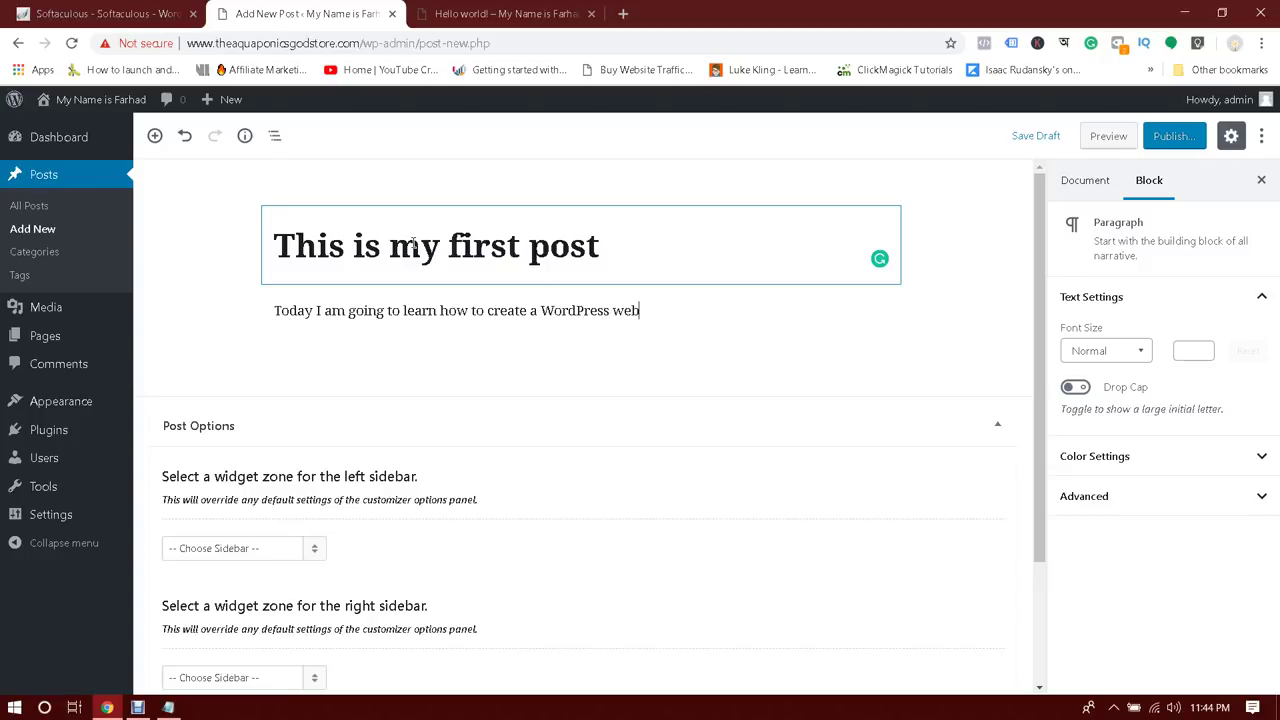
pyautogui.write('site for f free. If you w')
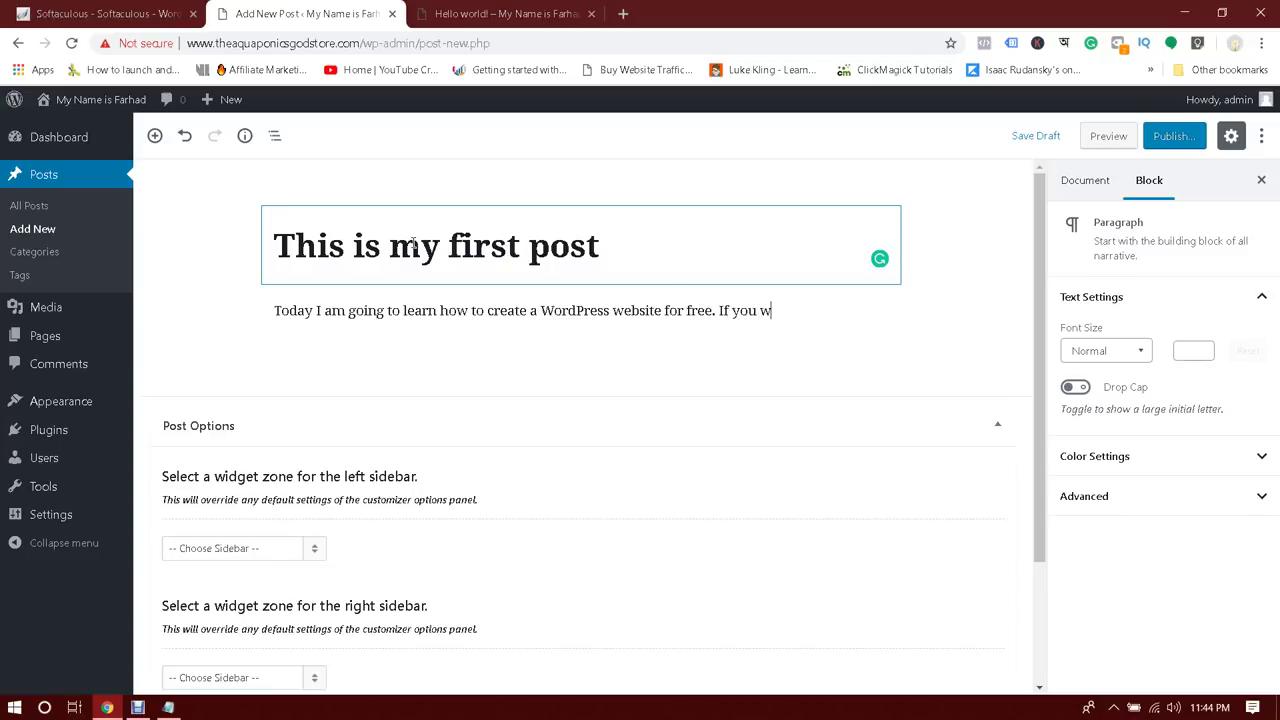
pyautogui.write('ant to learn it too then feel fr')
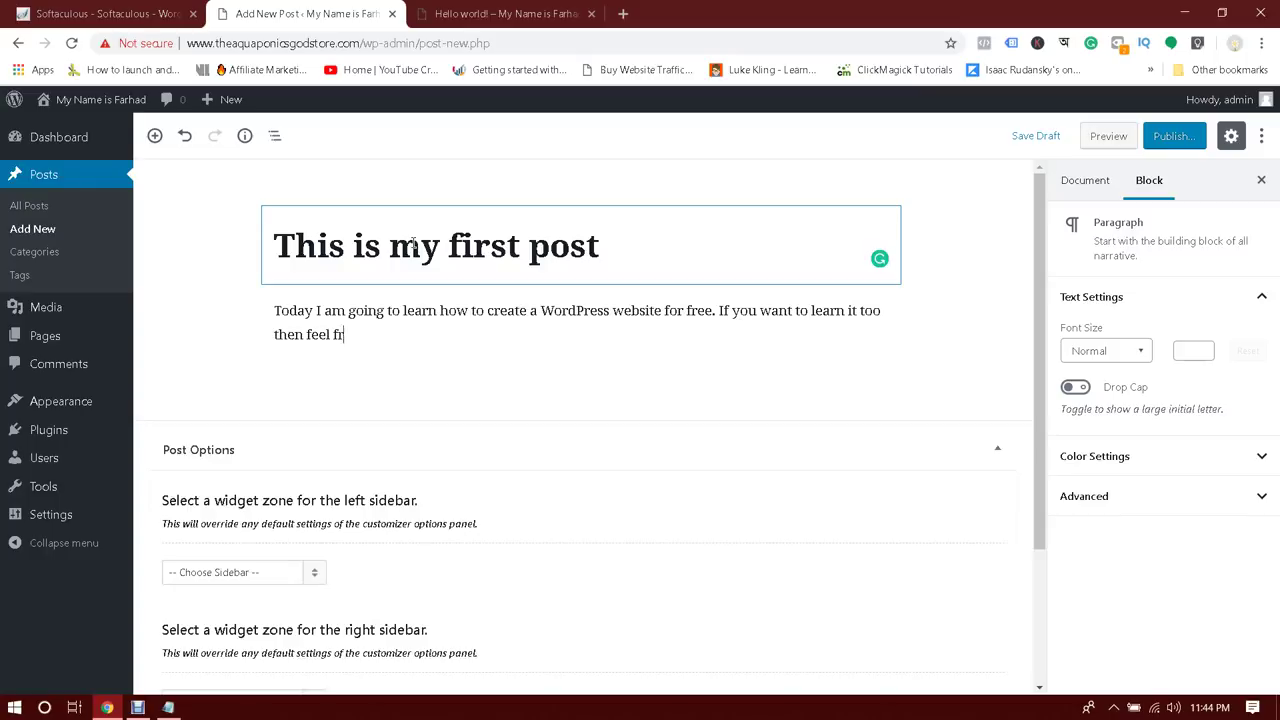
pyautogui.write('eet')
pyautogui.write('to join with us')
pyautogui.write('.')
pyautogui.write(" Don't forg")
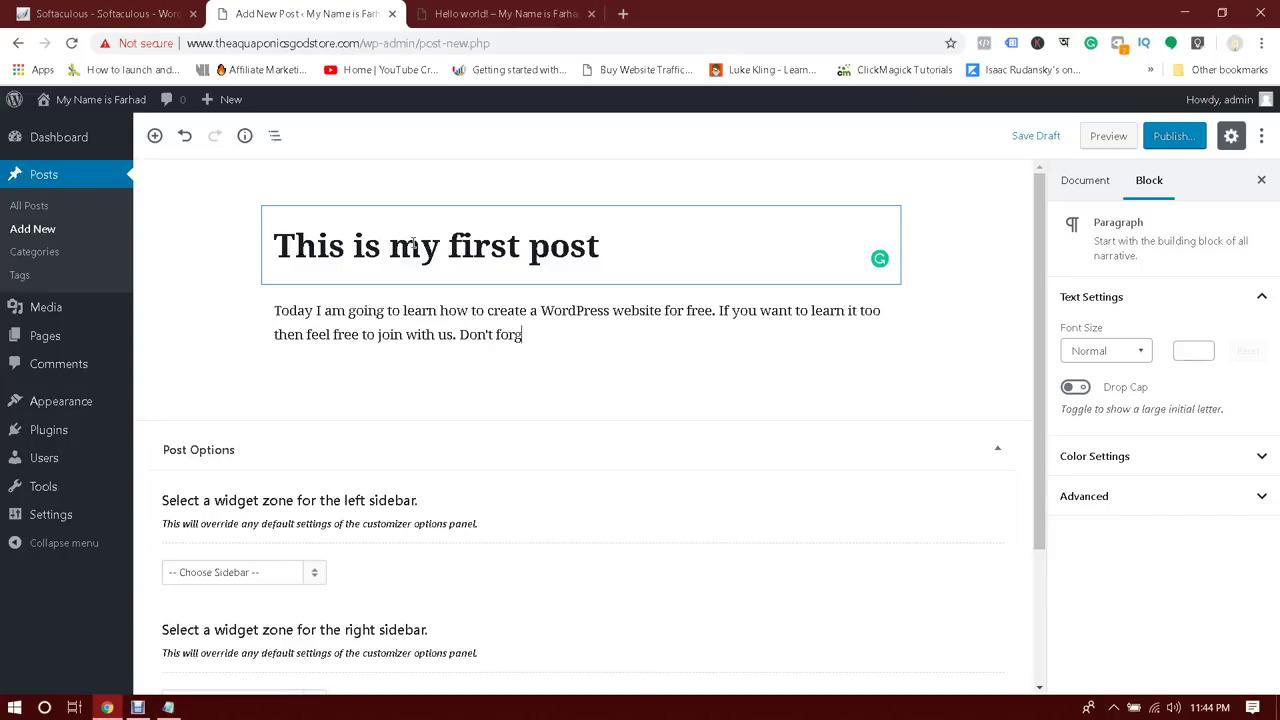
pyautogui.write('et to share this tutorial ')
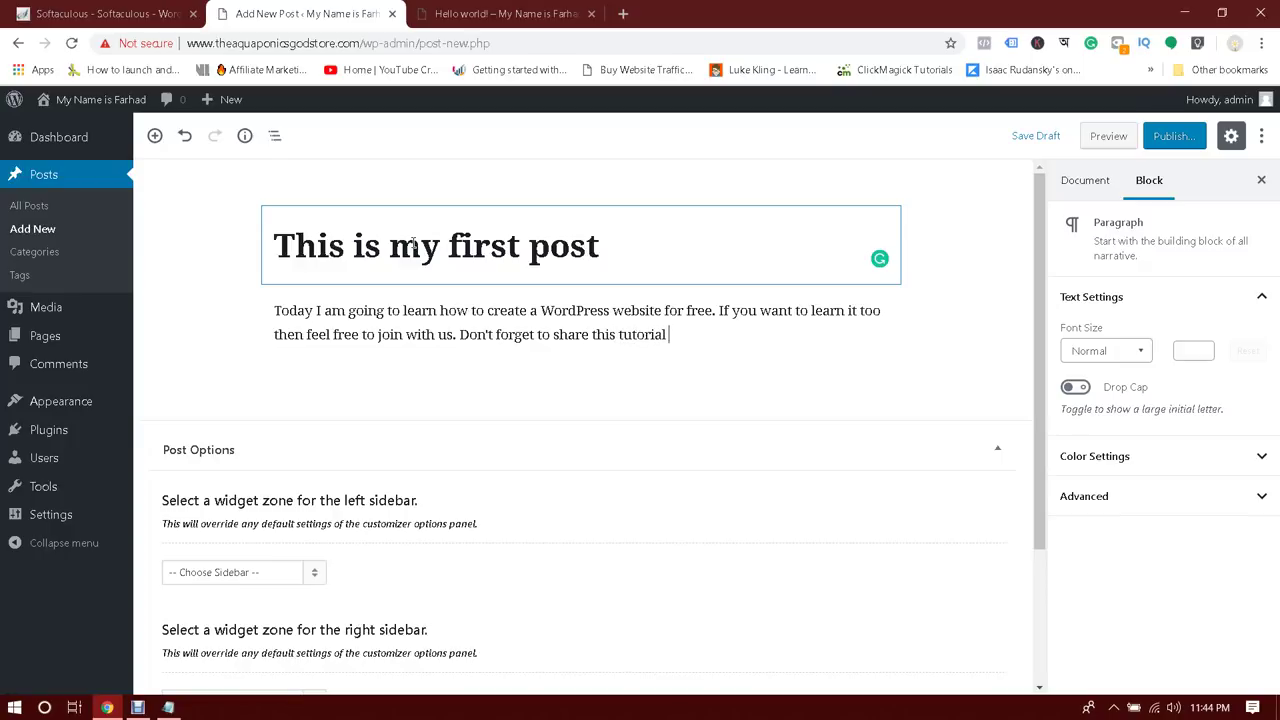
pyautogui.write('with your friends and family.')
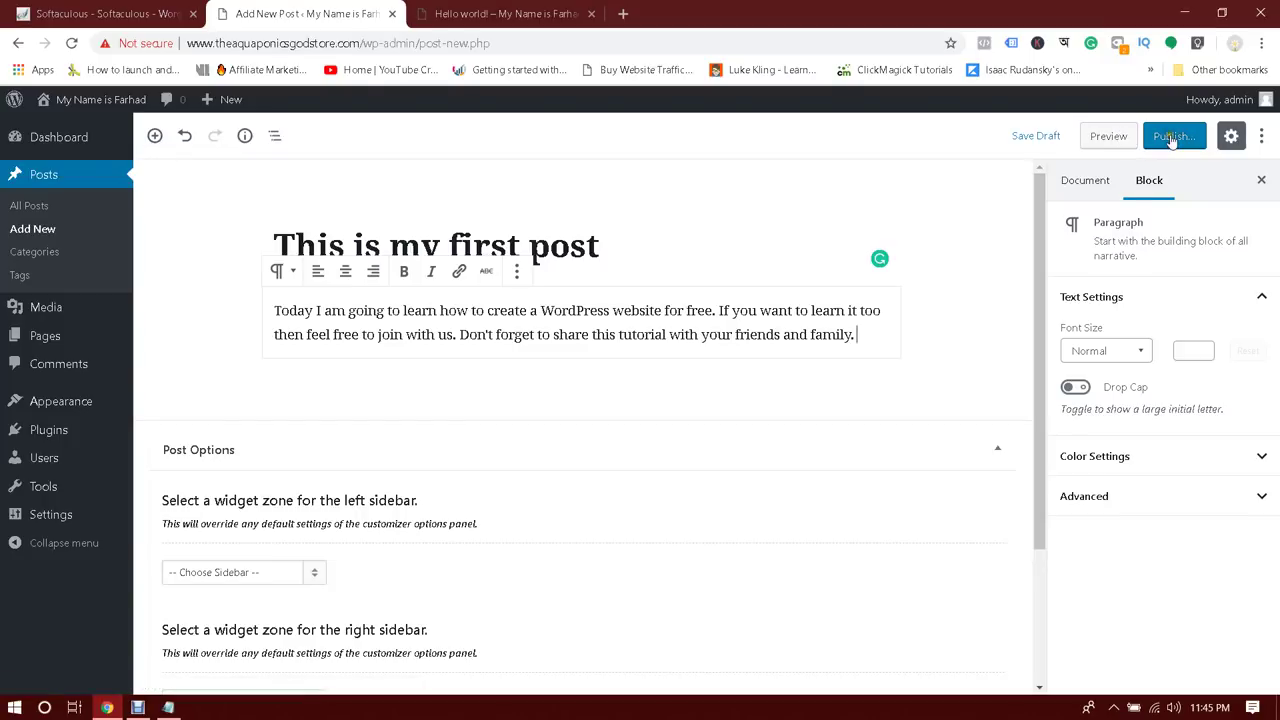
# Publish 'This is my first post' and open its live page in a new tab
pyautogui.click(1172, 137)
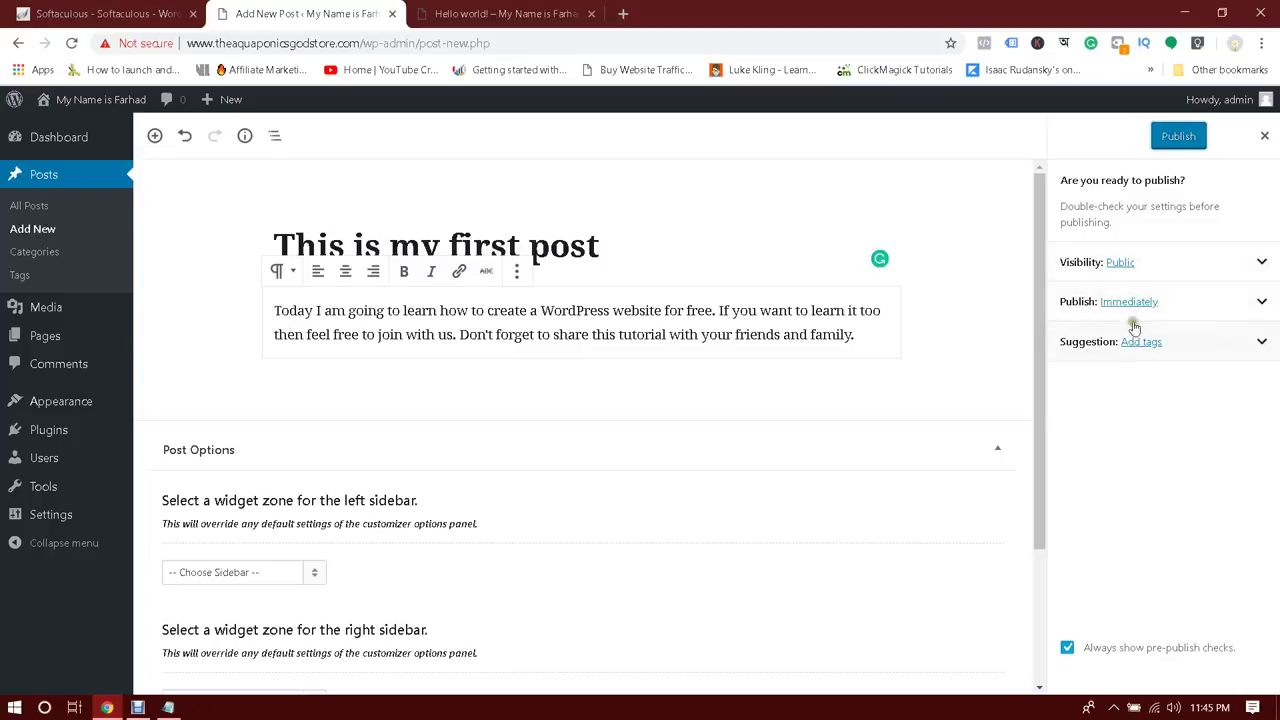
pyautogui.click(1173, 136)
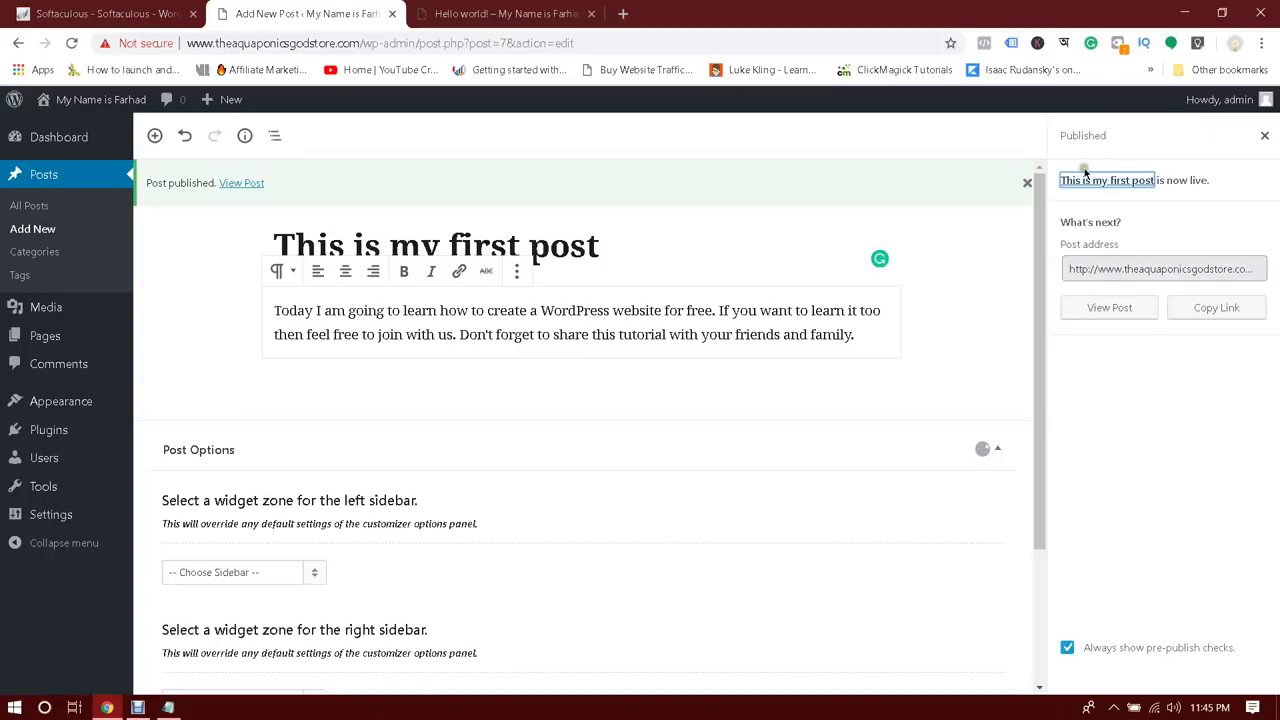
pyautogui.rightClick(247, 190)
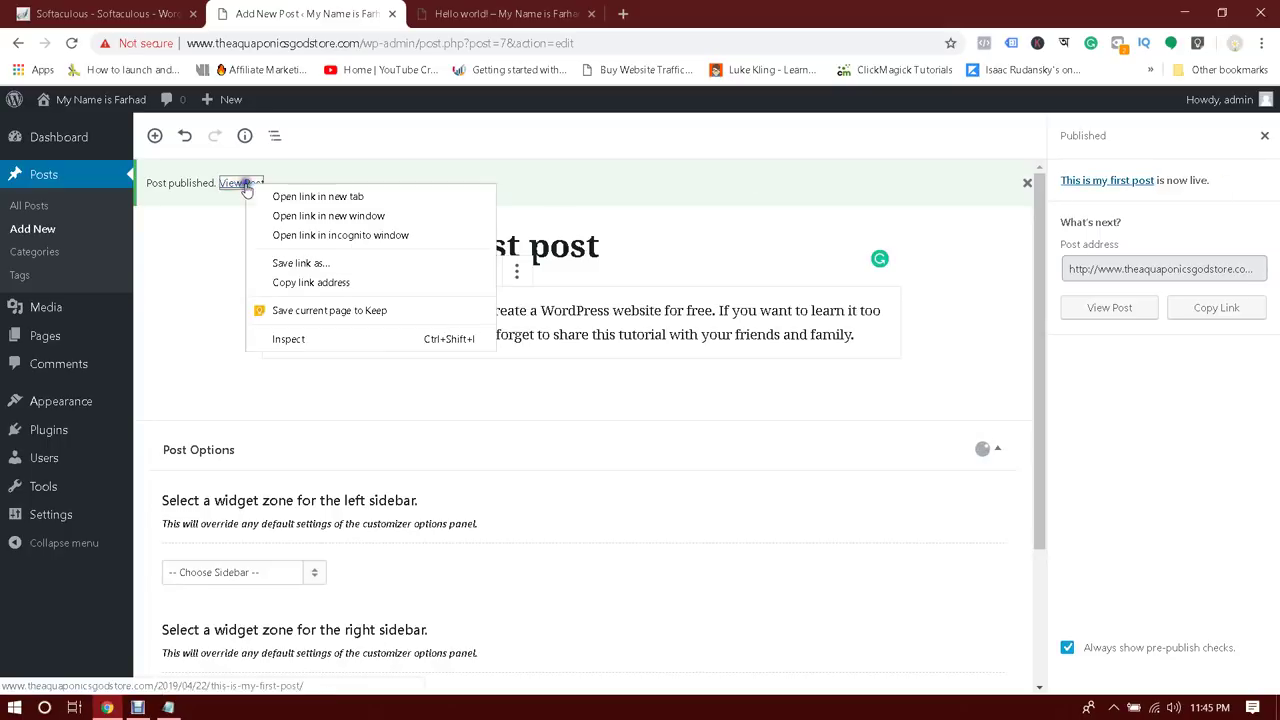
pyautogui.click(300, 193)
pyautogui.click(676, 13)
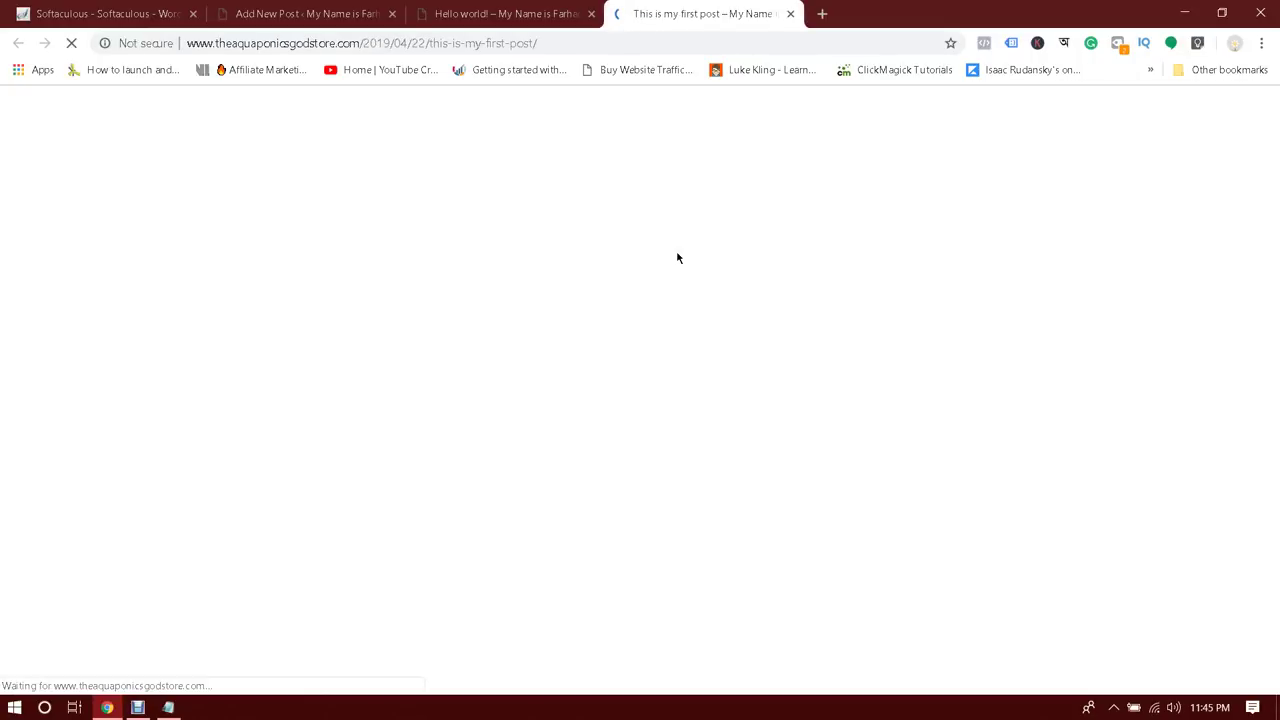
# Go to the 'My Name is Farhad' home page and scroll to see the new post card
pyautogui.scroll(-5, 677, 258)
pyautogui.scroll(5, 677, 258)
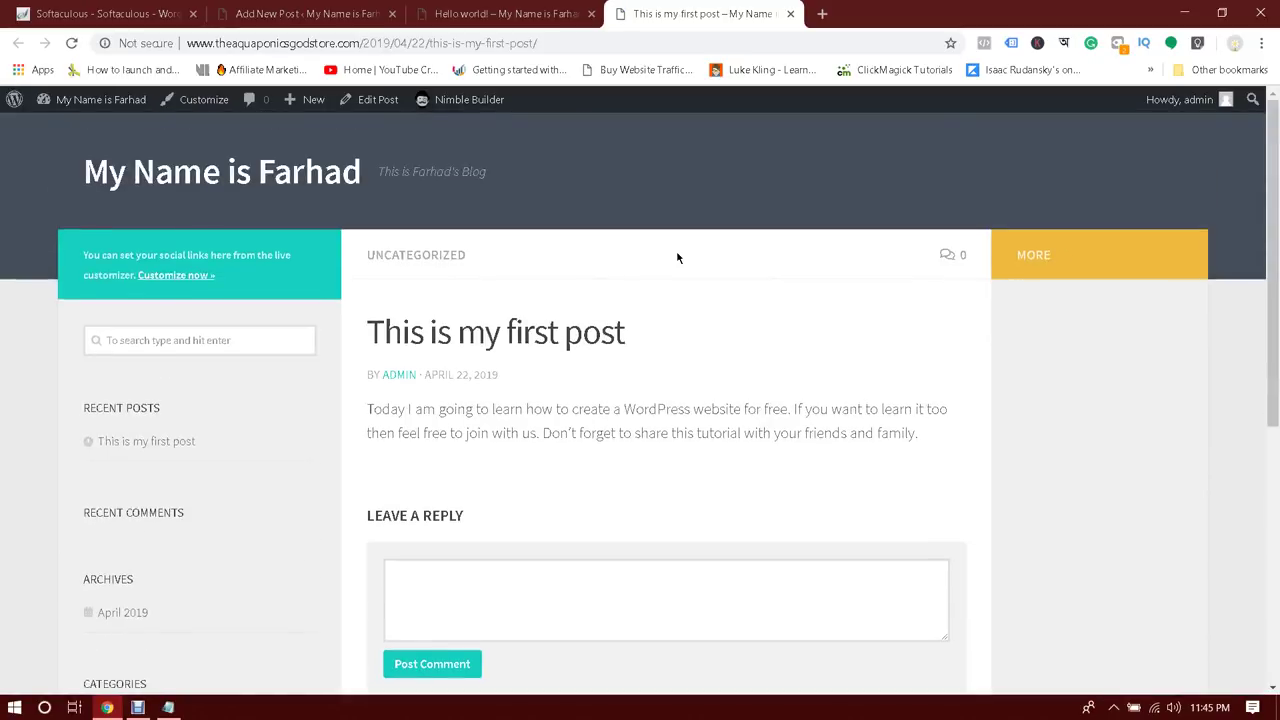
pyautogui.click(178, 172)
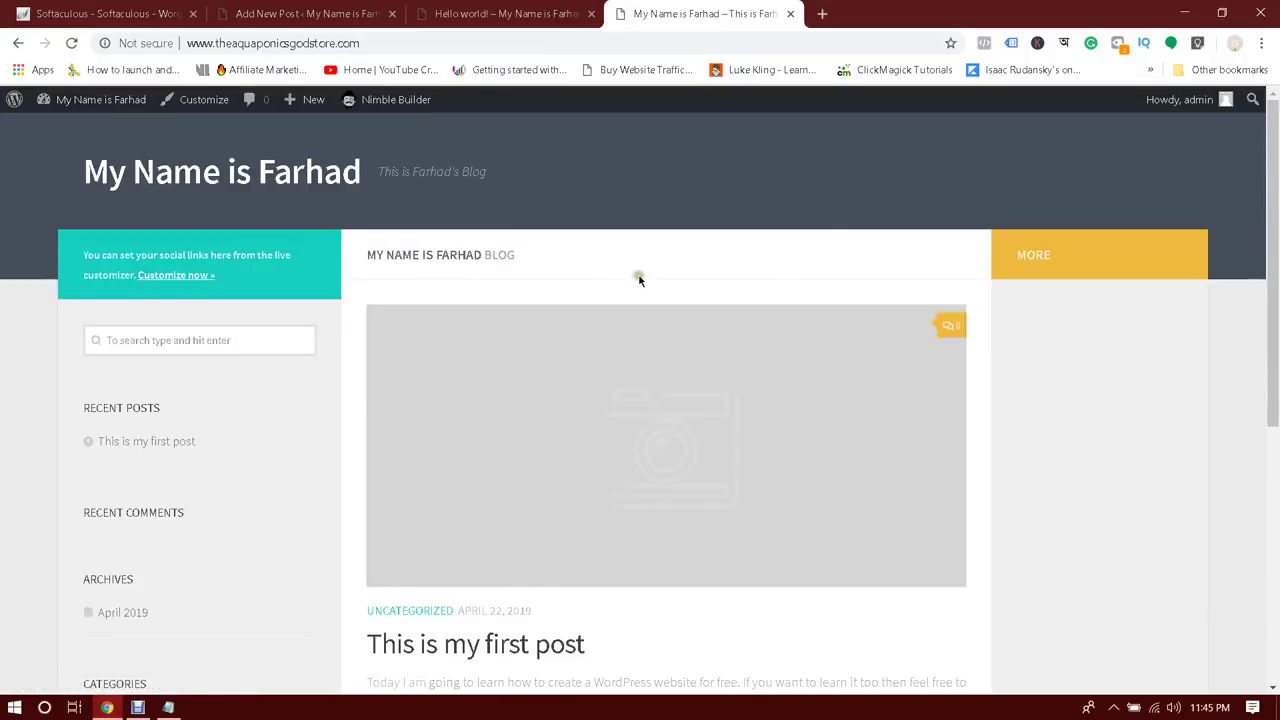
pyautogui.scroll(-2, 640, 277)
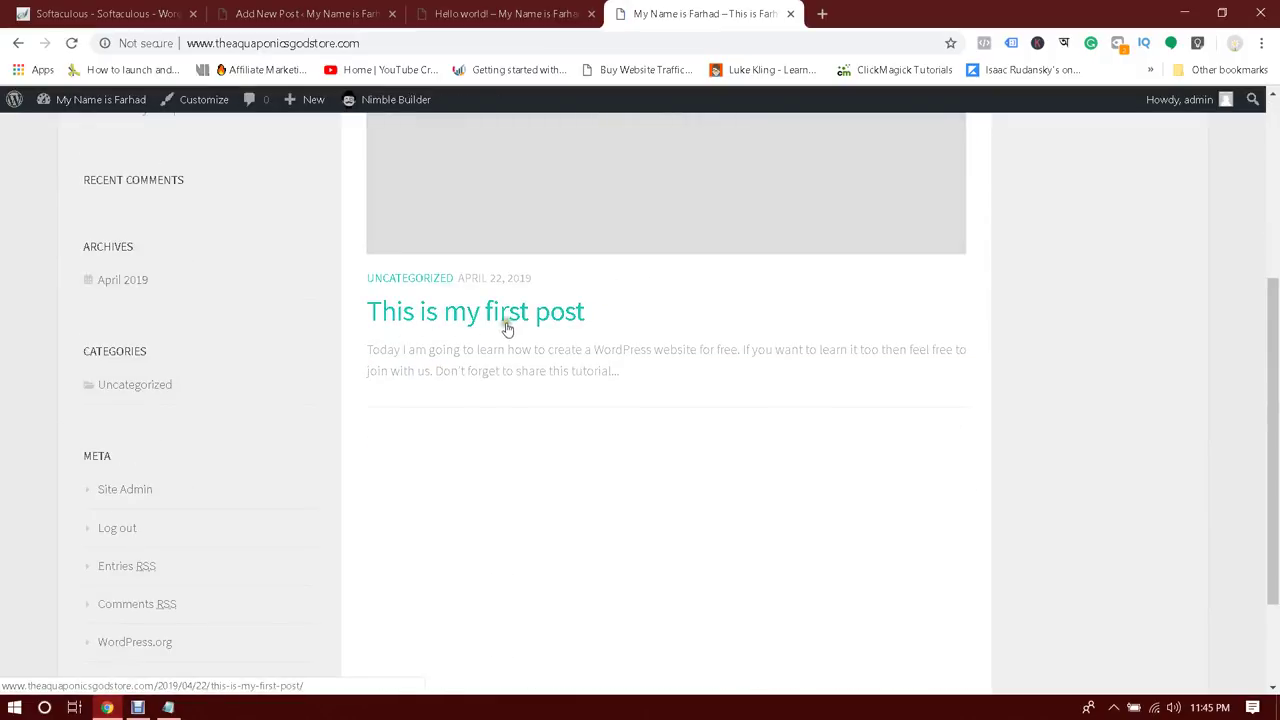
pyautogui.scroll(3, 700, 313)
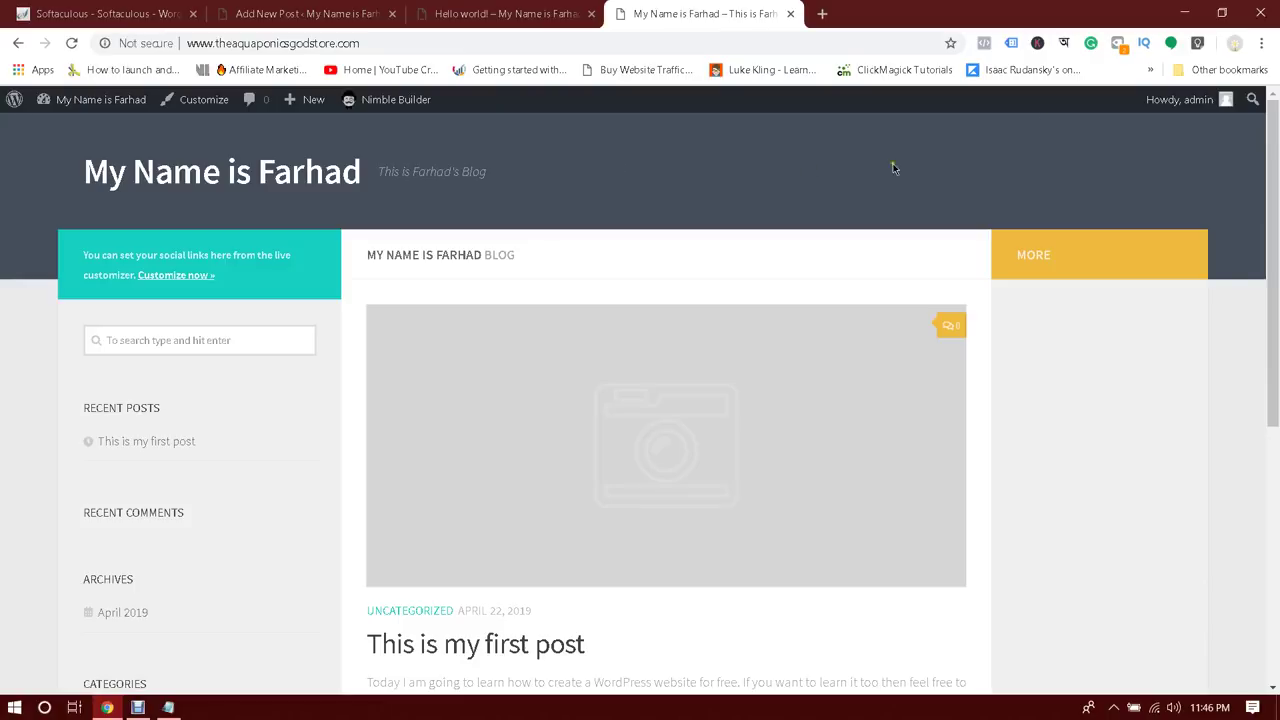
pyautogui.click(1262, 43)
# In a new incognito window, load YouTube and search for 'coders heaven it'
pyautogui.click(1155, 104)
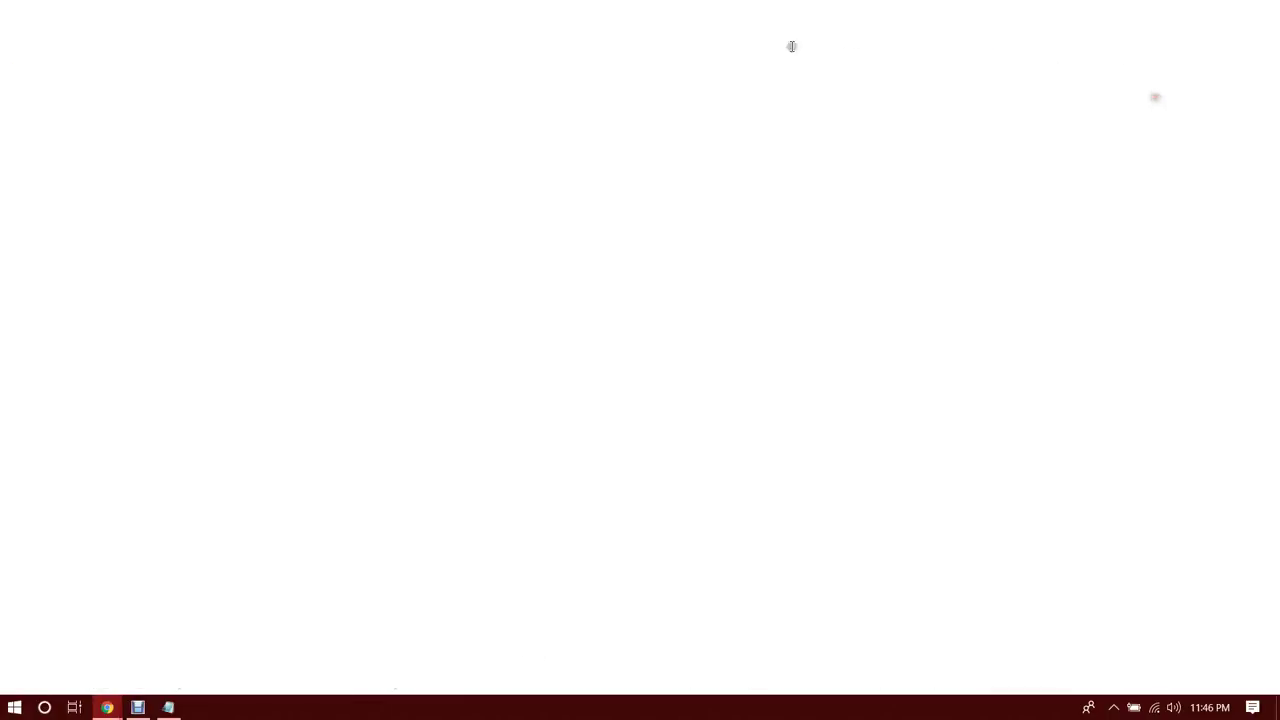
pyautogui.write('youtube.com')
pyautogui.press('Return')
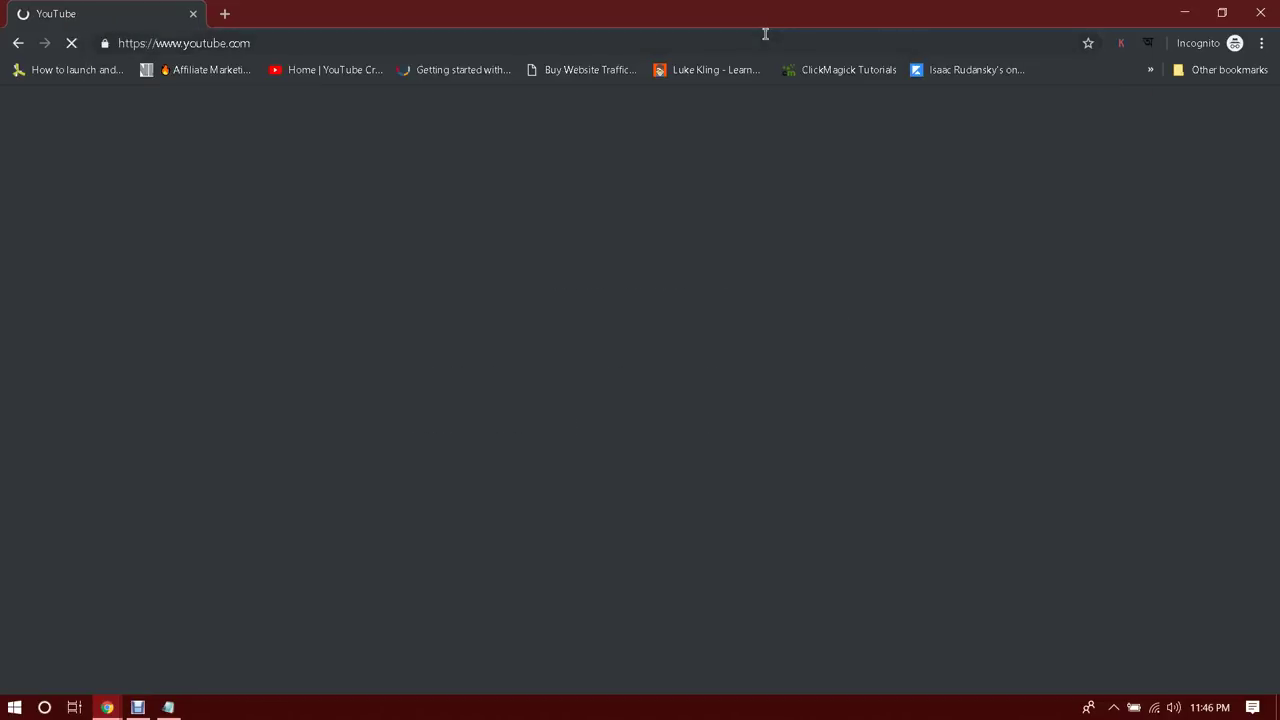
pyautogui.click(467, 110)
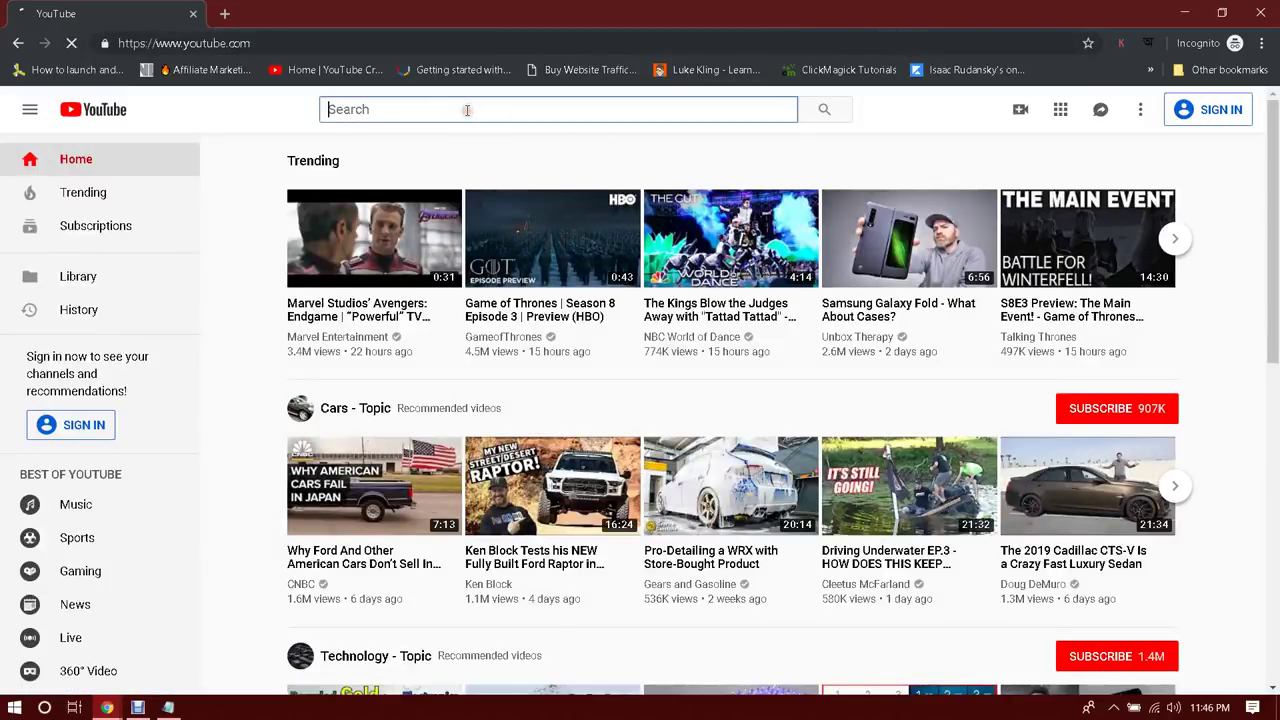
pyautogui.write('coders')
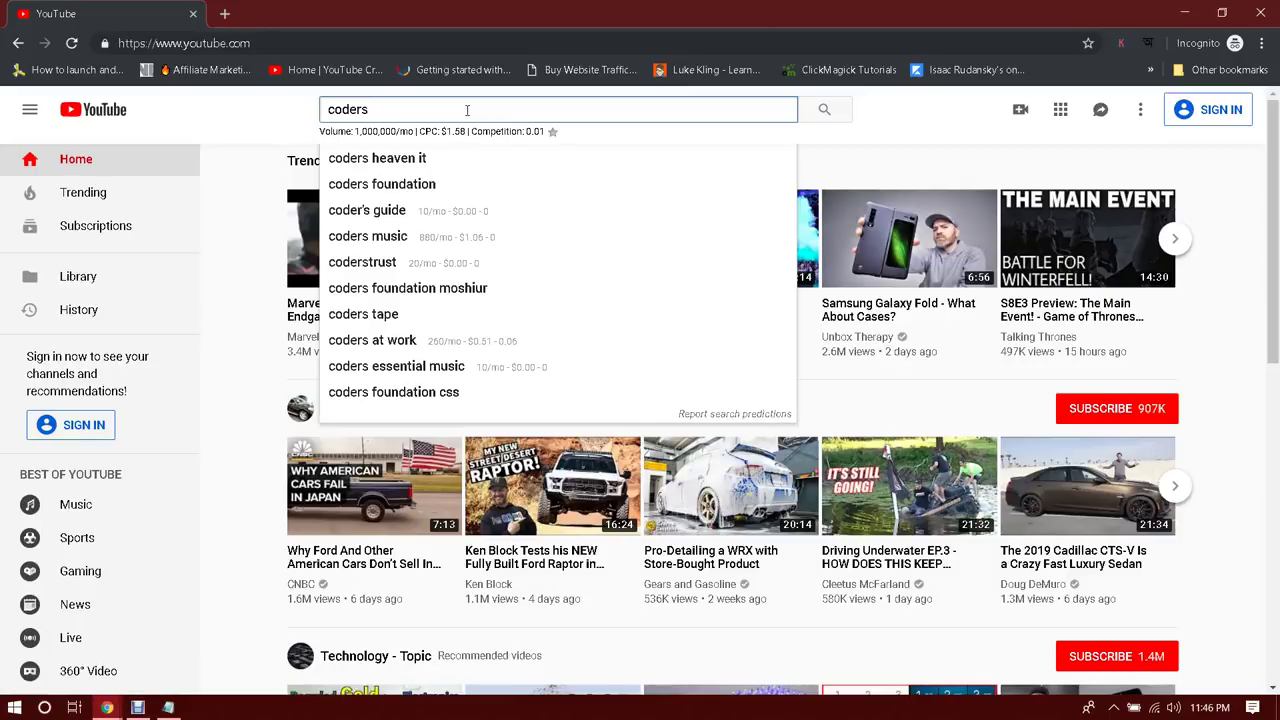
pyautogui.press('Down')
pyautogui.press('Return')
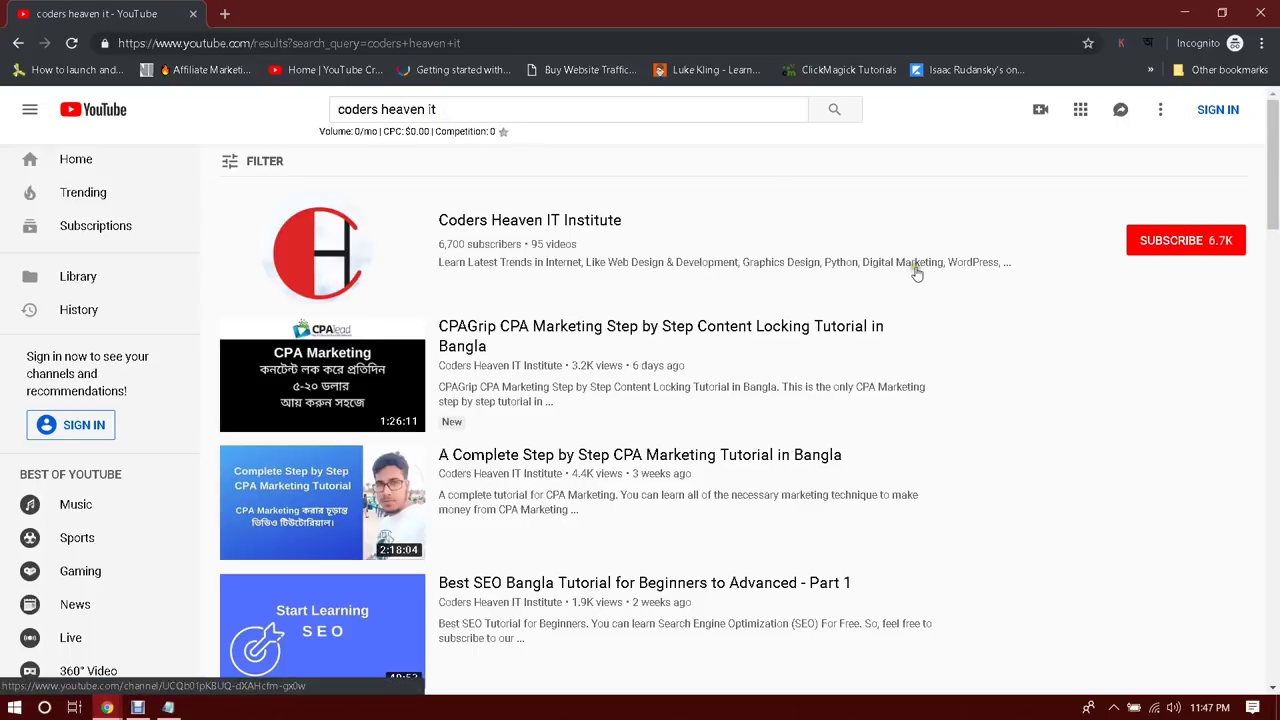
# Open the Coders Heaven IT Institute channel's Videos tab and browse its uploads
pyautogui.click(348, 234)
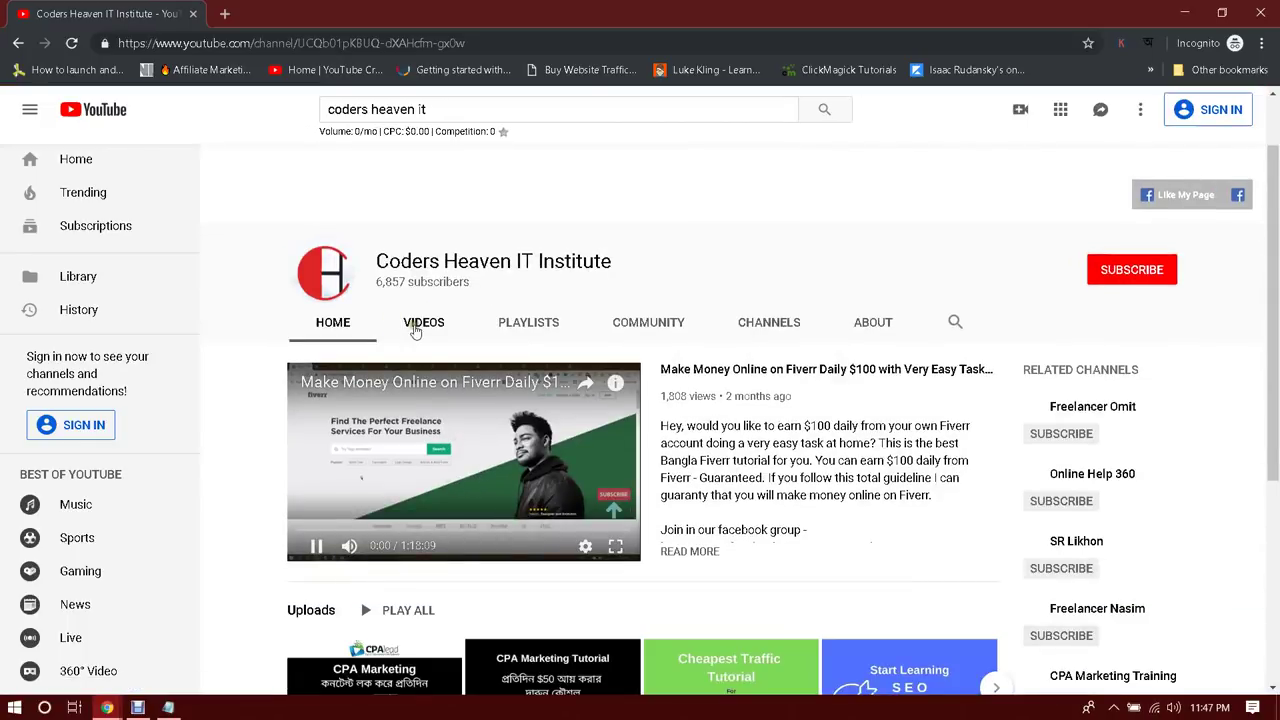
pyautogui.click(423, 323)
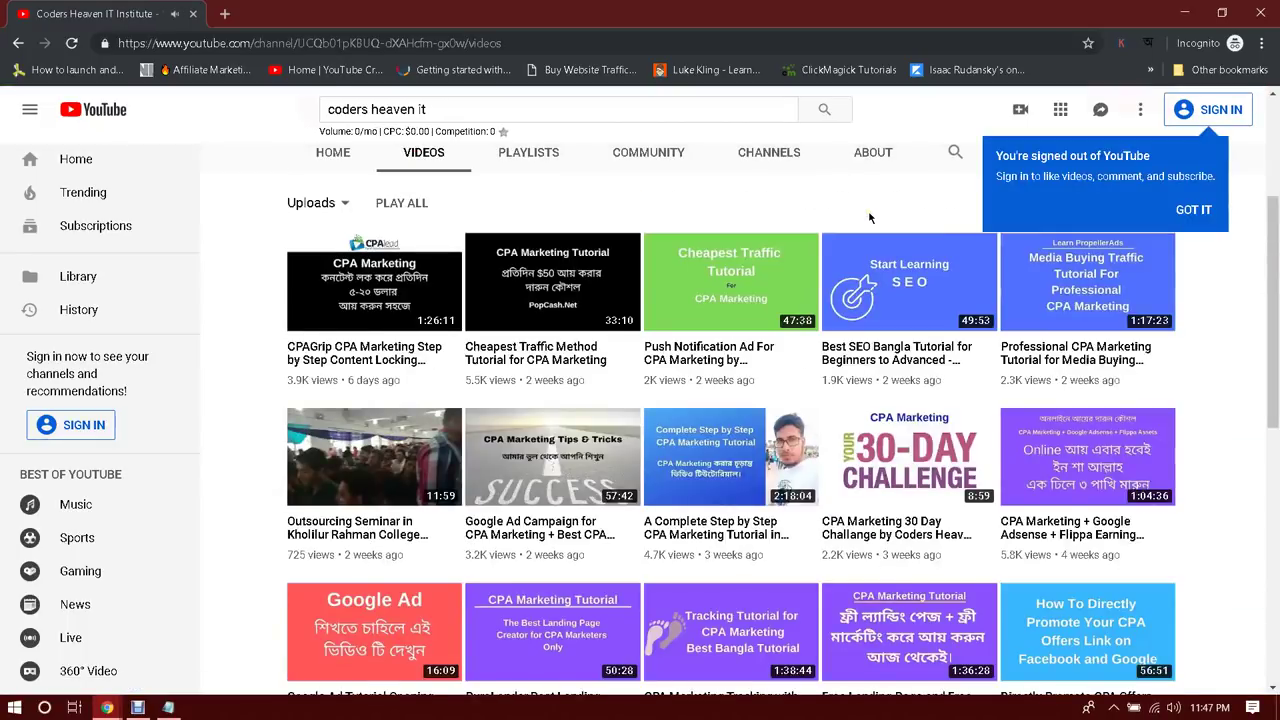
pyautogui.scroll(-7, 805, 262)
pyautogui.scroll(-3, 805, 262)
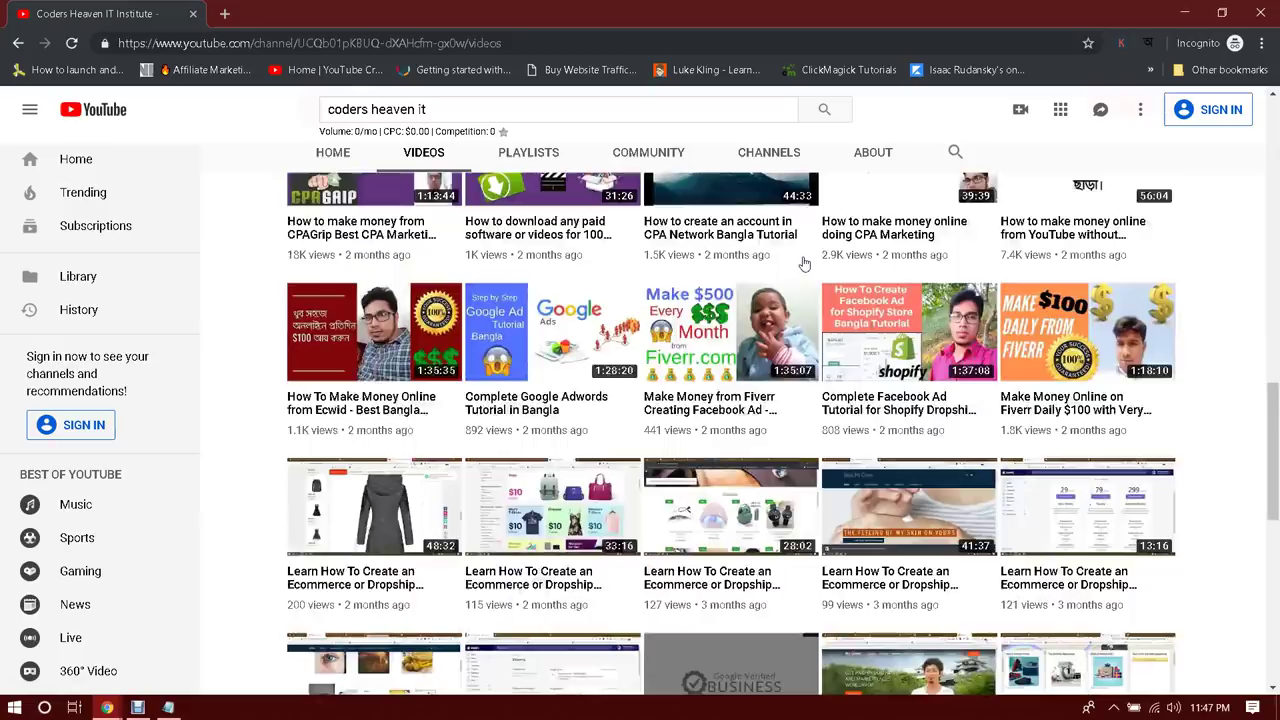
pyautogui.scroll(-2, 806, 263)
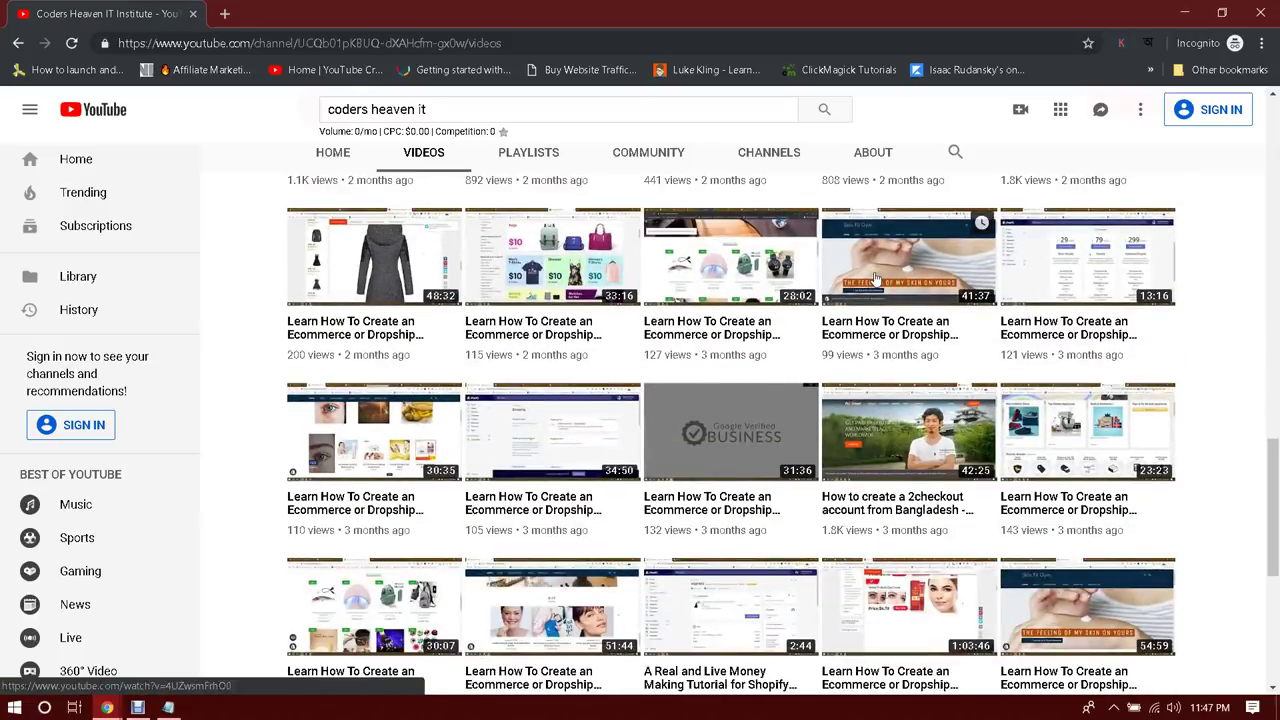
pyautogui.scroll(1, 876, 279)
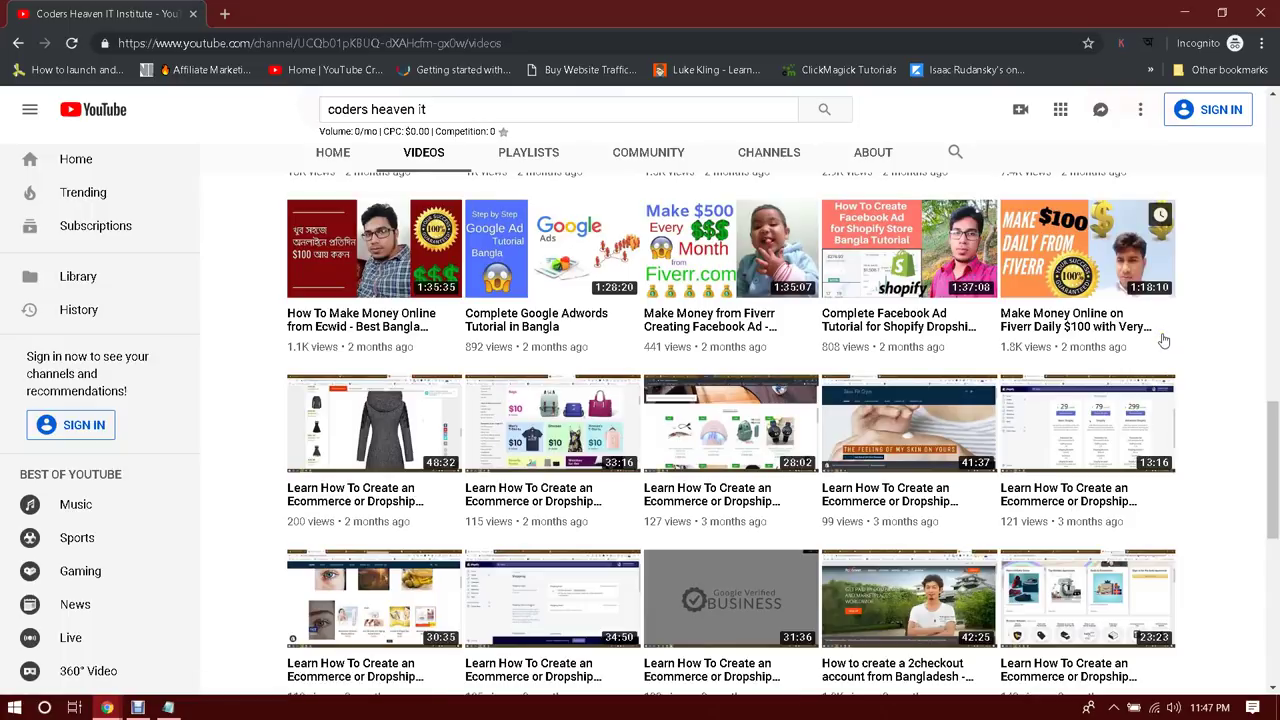
pyautogui.scroll(10, 1163, 341)
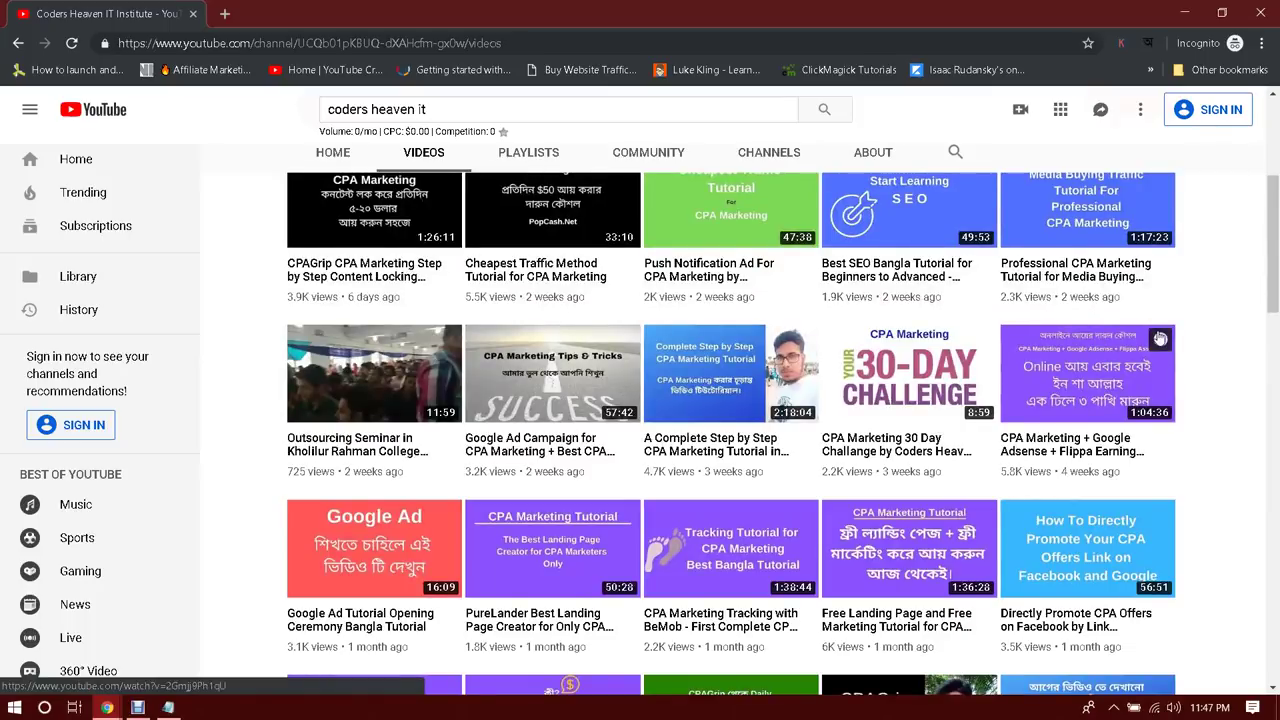
pyautogui.scroll(3, 1160, 339)
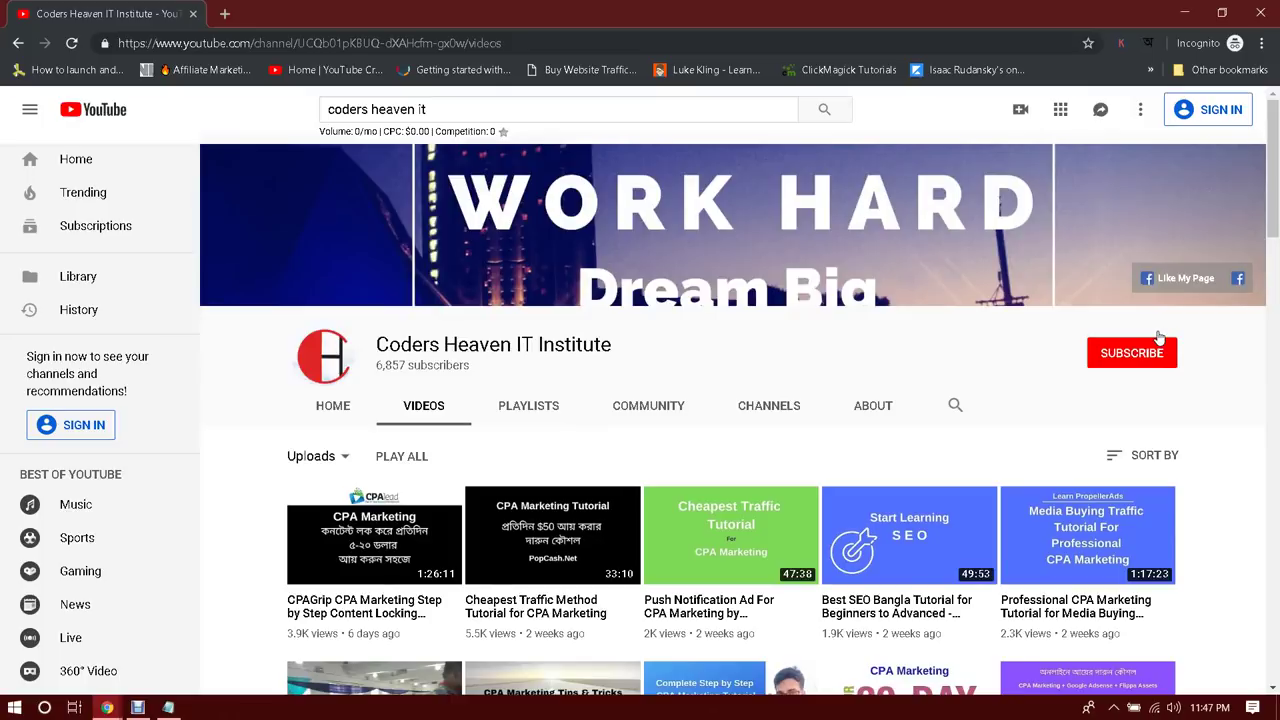
pyautogui.scroll(-2, 1160, 339)
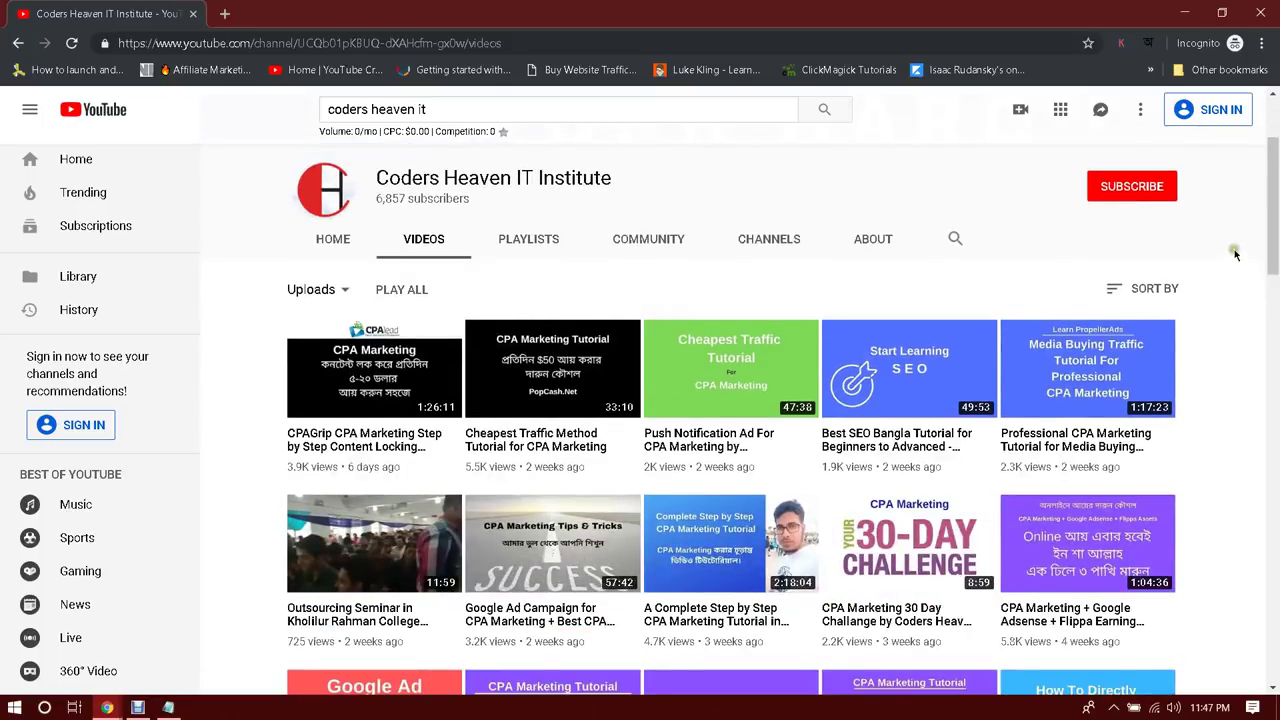
pyautogui.moveTo(1276, 201); pyautogui.dragTo(1276, 228)
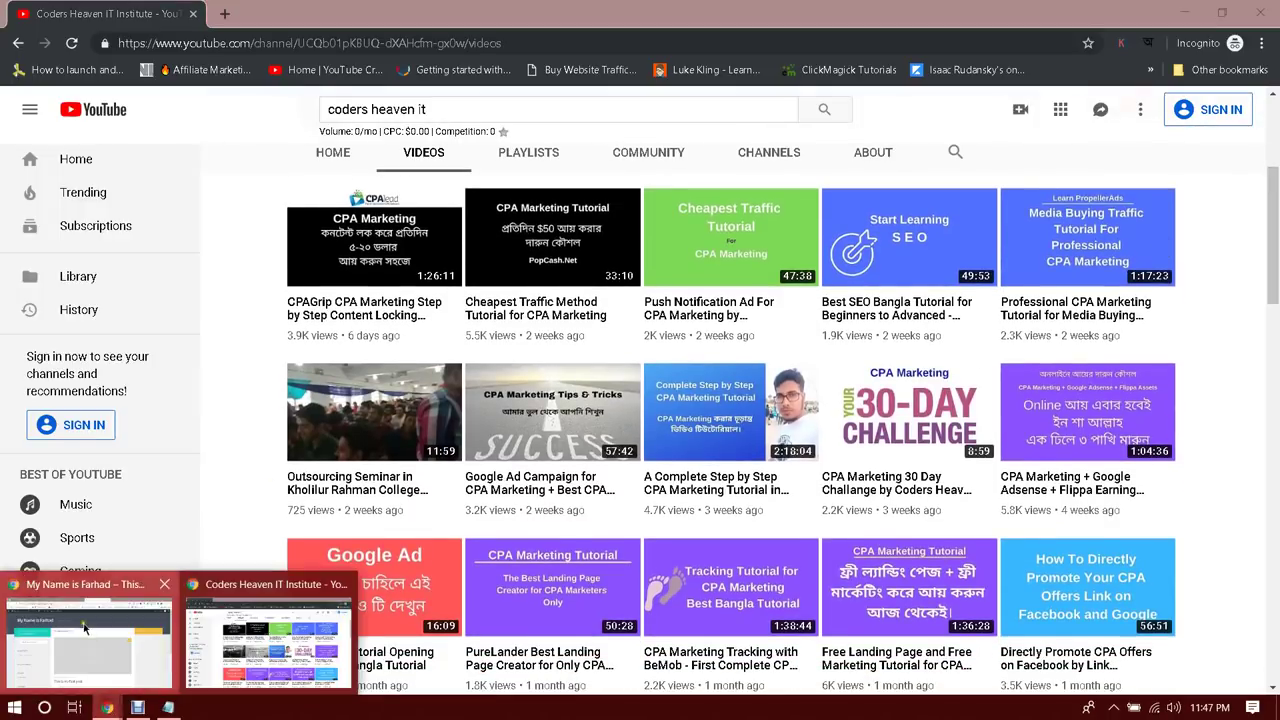
# Return to the WordPress window's post editor tab and go to the admin Dashboard
pyautogui.click(88, 670)
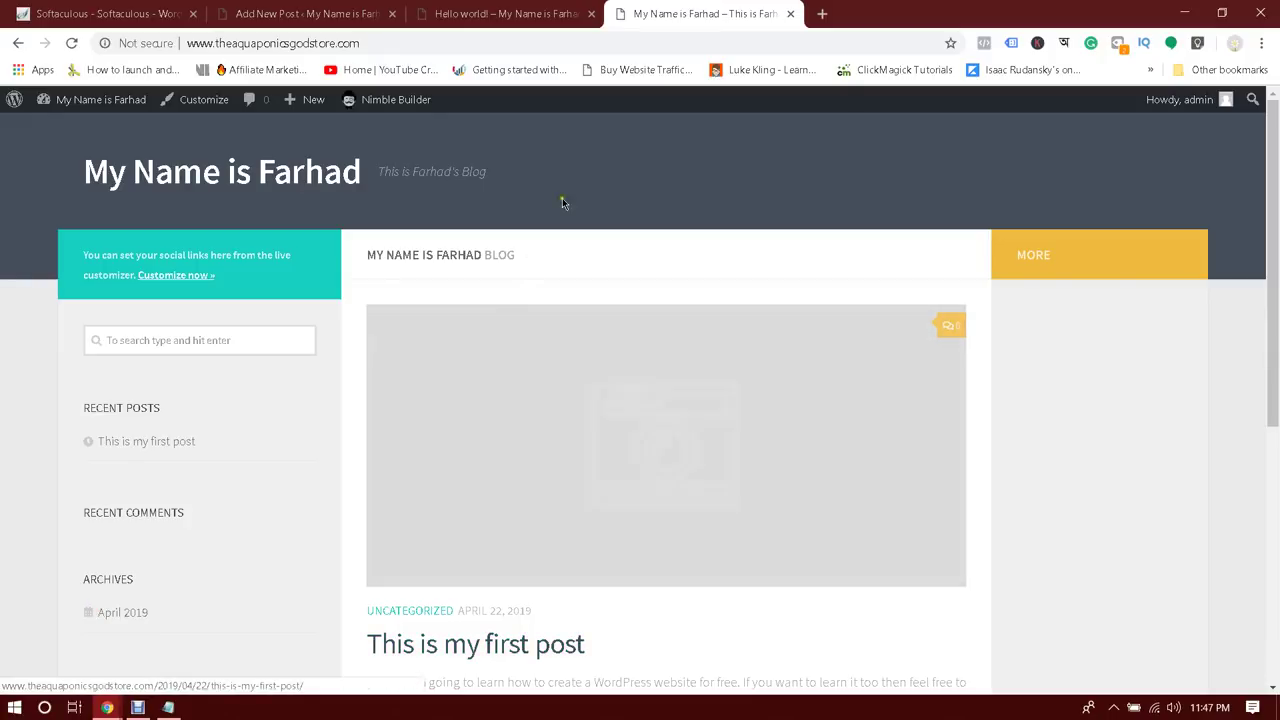
pyautogui.click(515, 13)
pyautogui.click(290, 13)
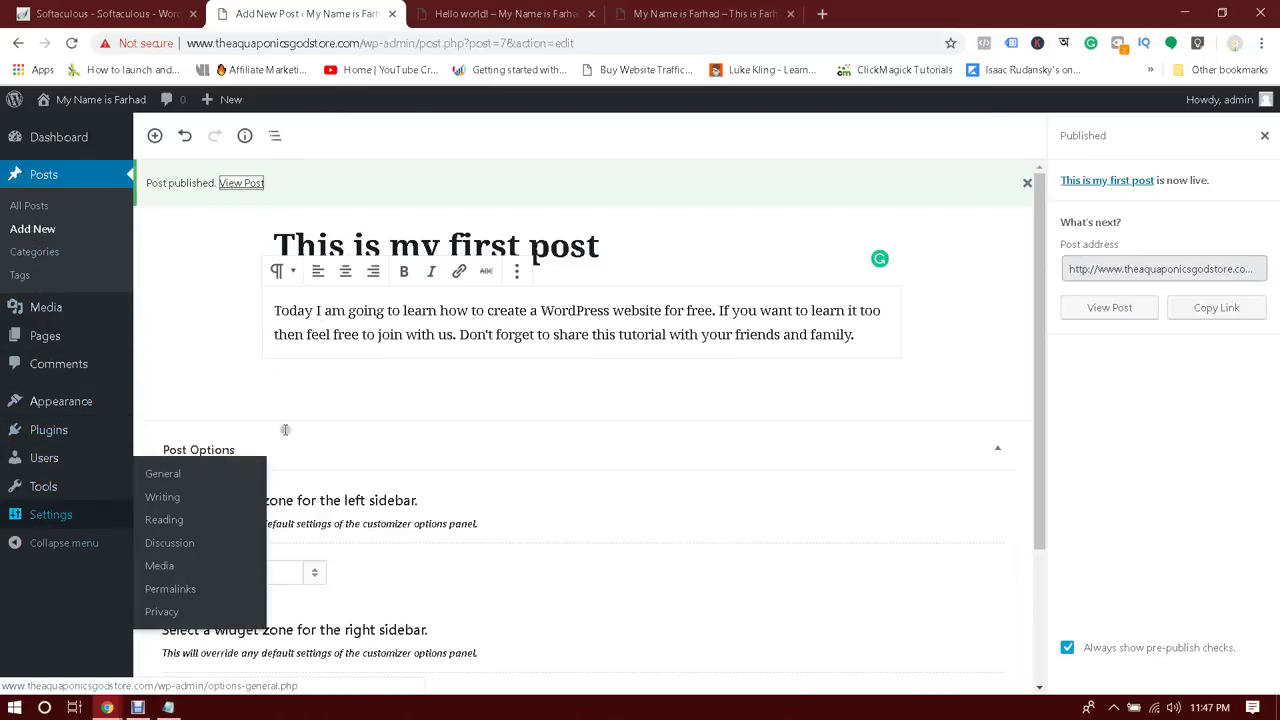
pyautogui.click(36, 140)
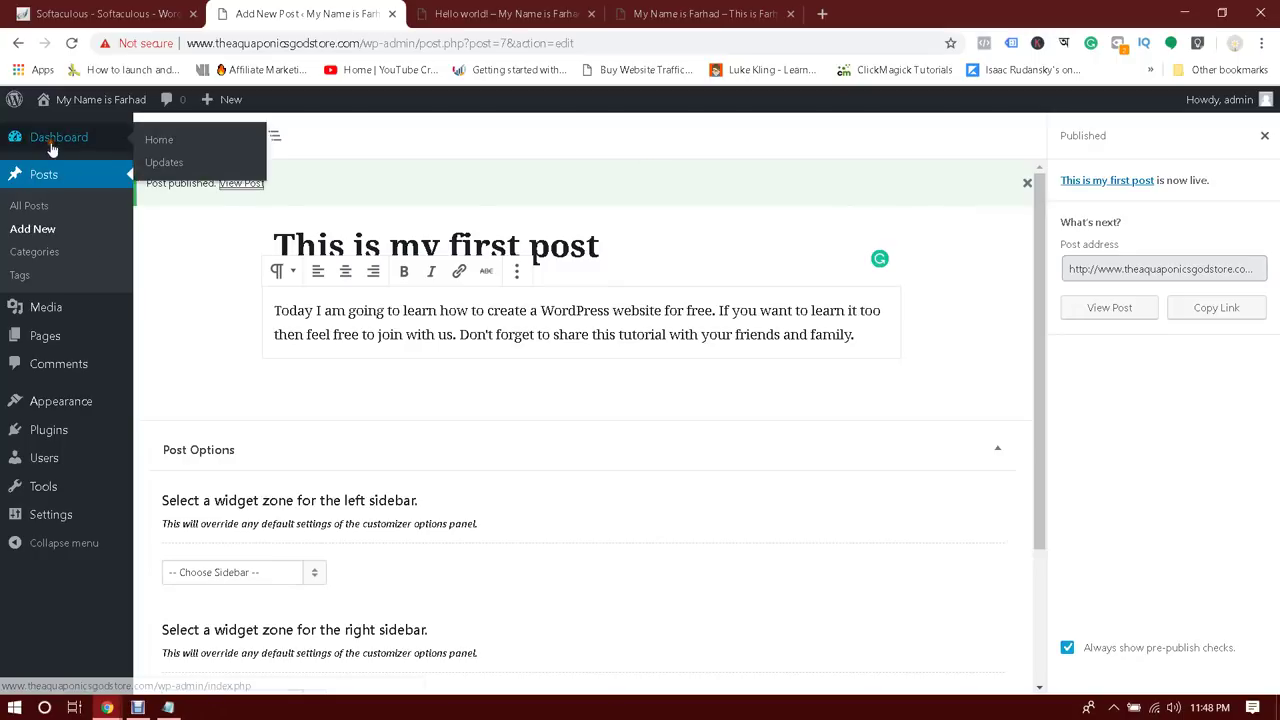